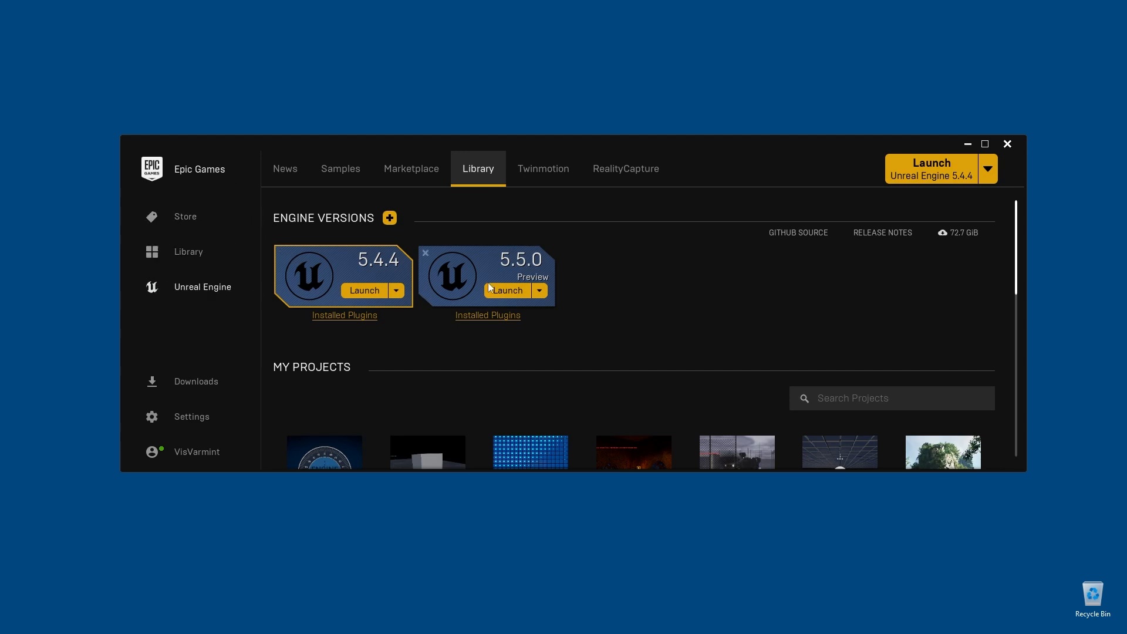
{"action": "left_click", "coordinate": [389, 218]}
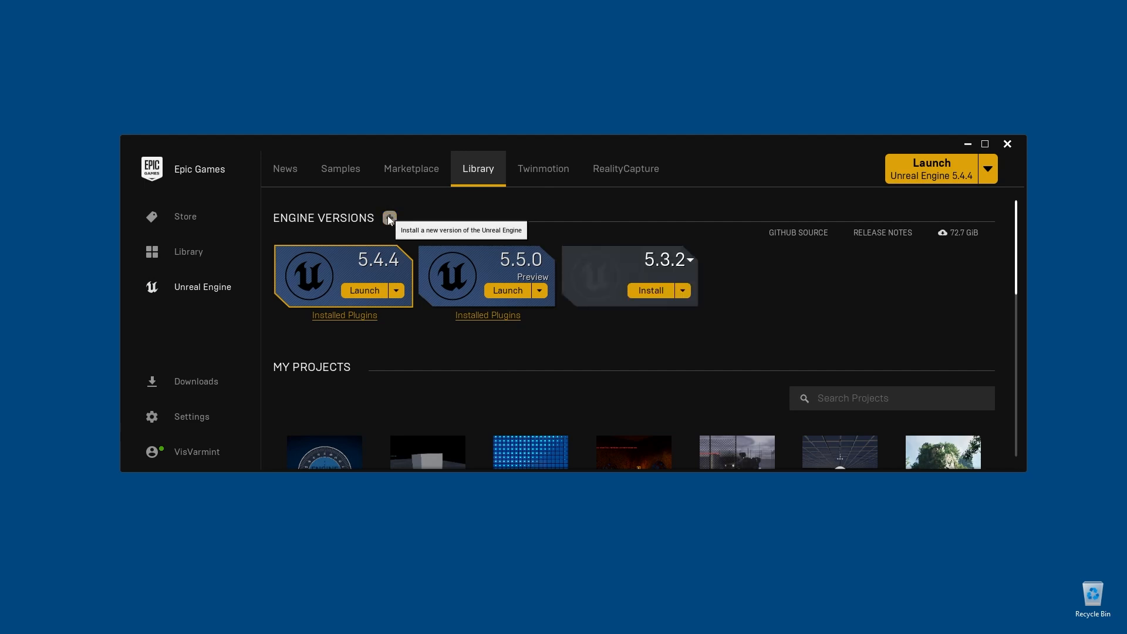
{"action": "left_click", "coordinate": [691, 261]}
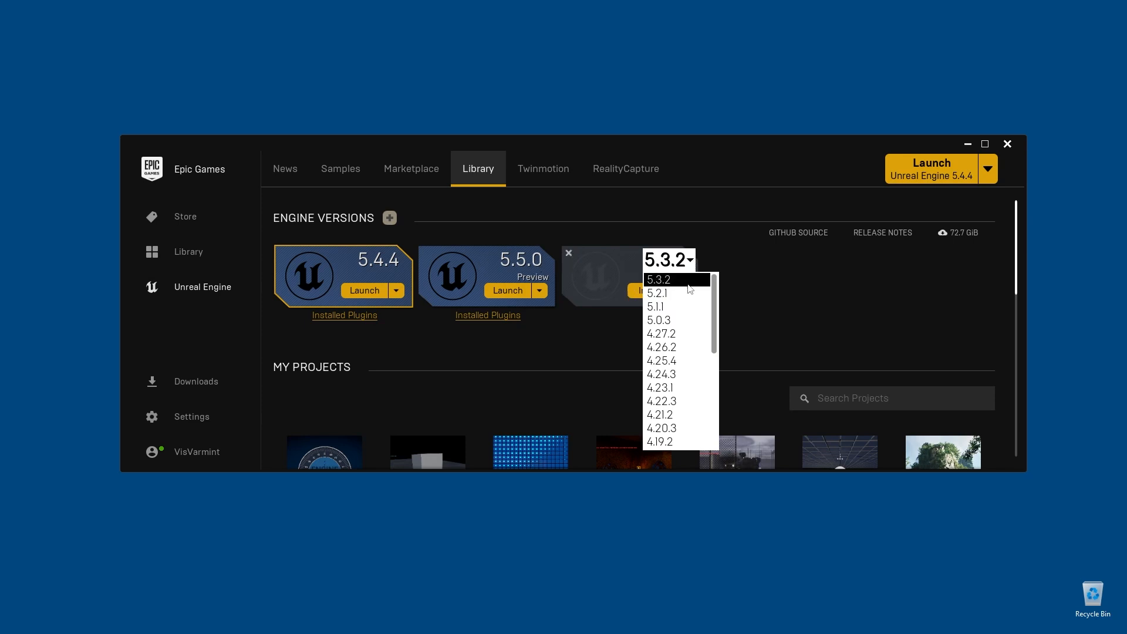
{"action": "left_click", "coordinate": [734, 284]}
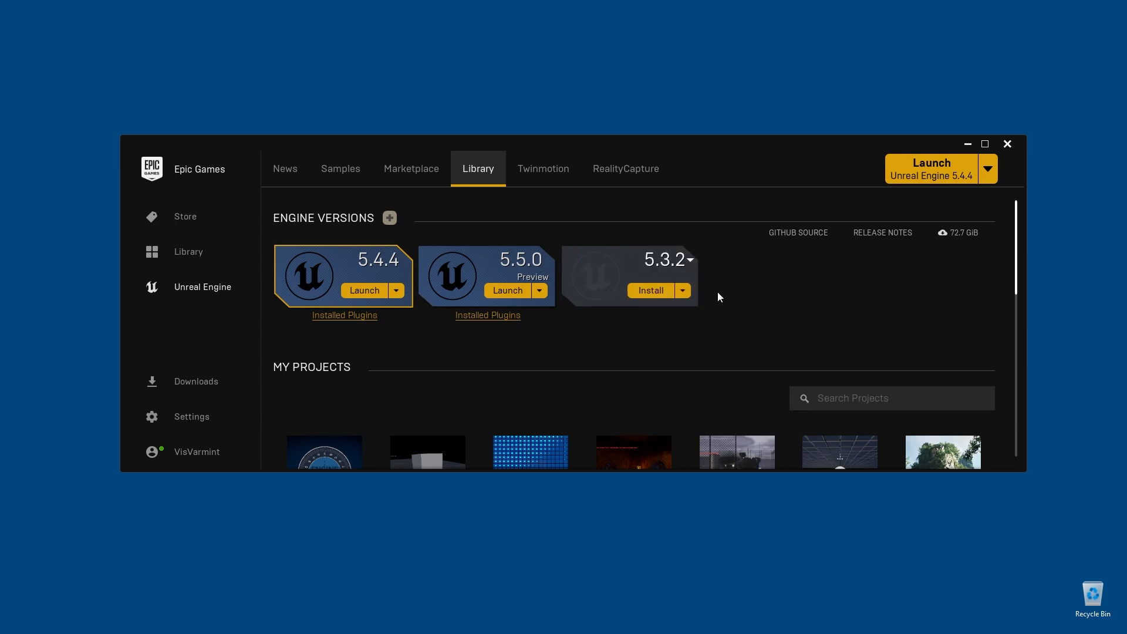
{"action": "left_click", "coordinate": [569, 253]}
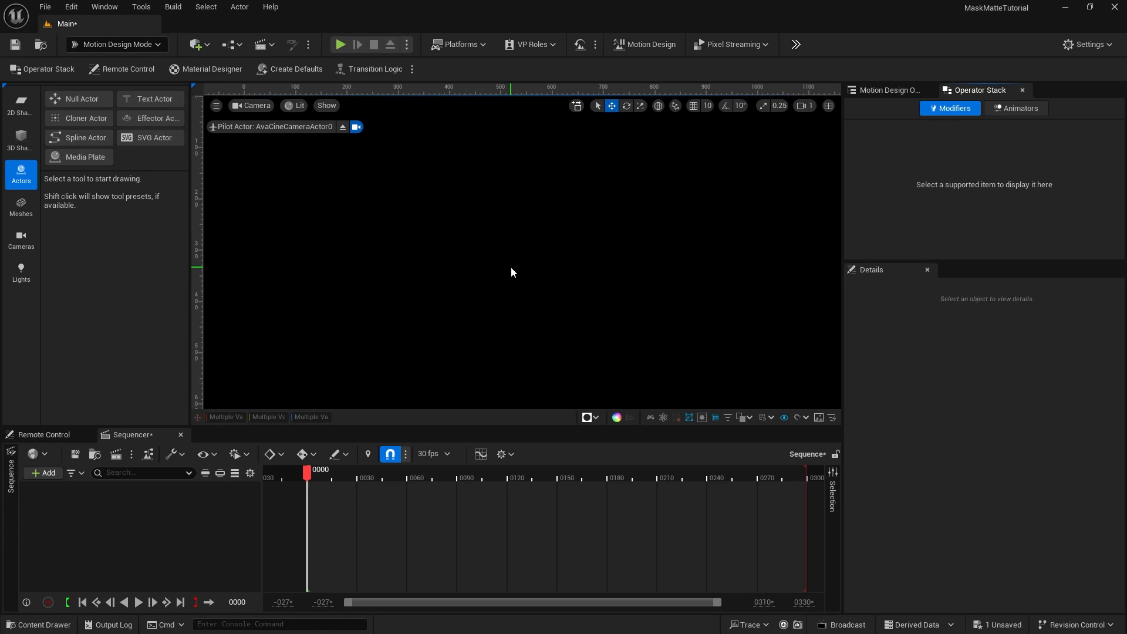
Add a default 2D ellipse in the middle of the viewport
{"action": "left_click", "coordinate": [23, 105]}
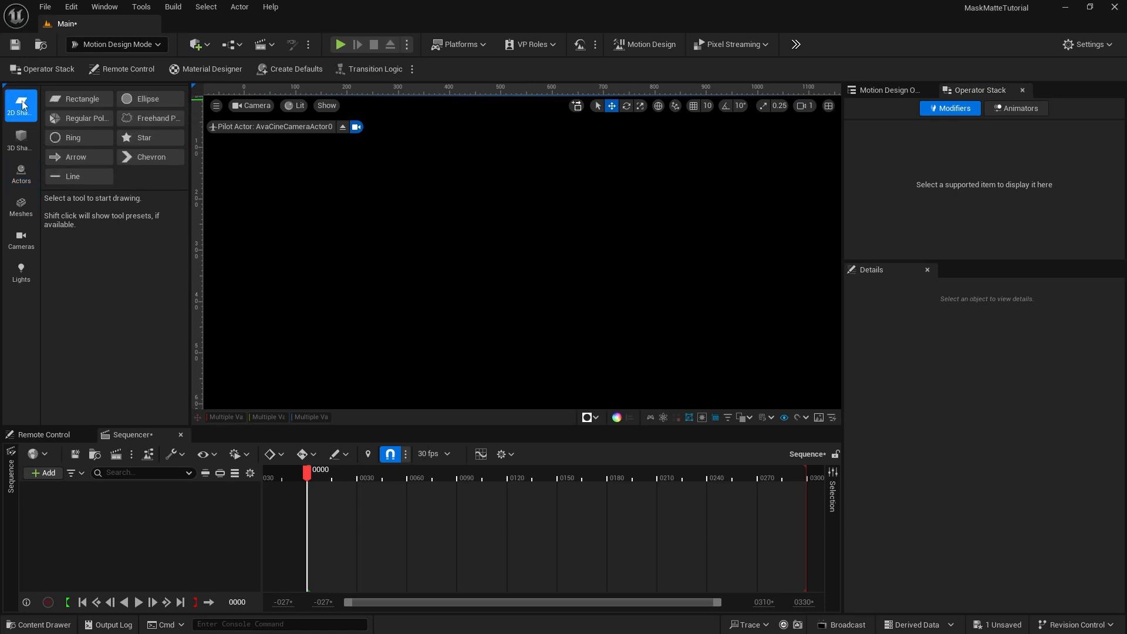
{"action": "left_click", "coordinate": [147, 101]}
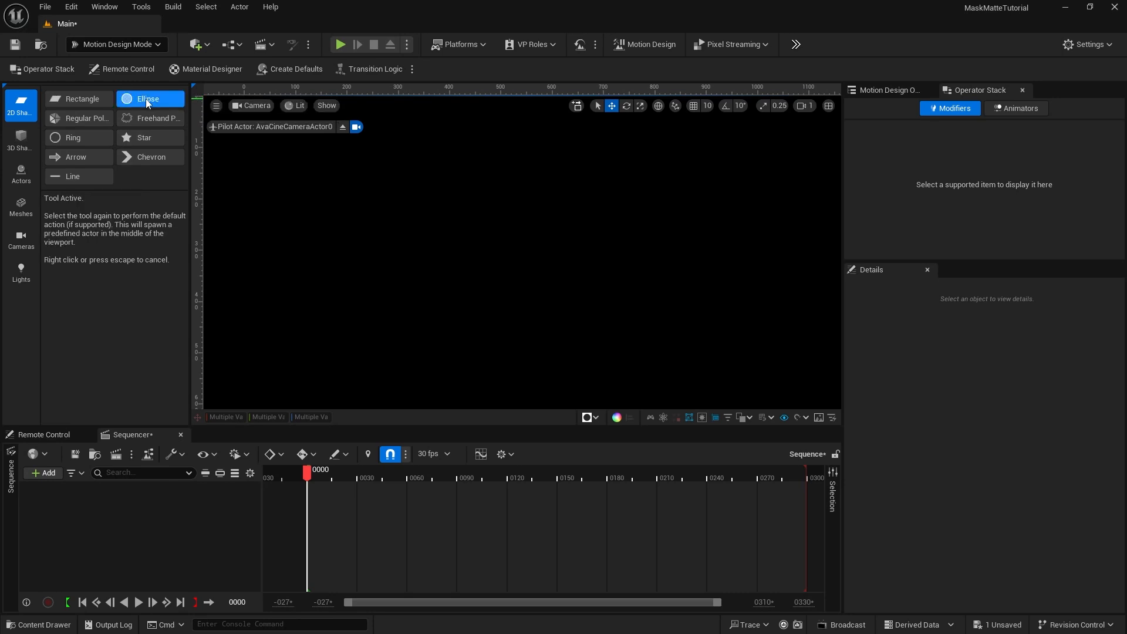
{"action": "left_click", "coordinate": [145, 99]}
Set the ellipse's material type to Material Designer and create a new PBR material for it
{"action": "scroll", "coordinate": [990, 463], "scroll_direction": "down", "scroll_amount": 3}
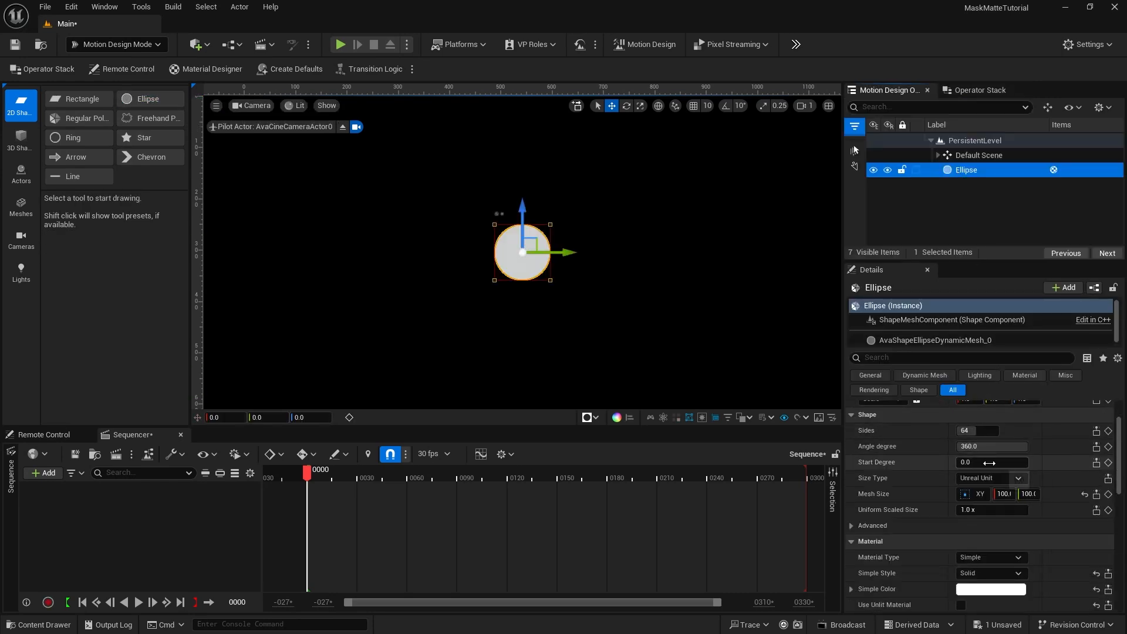
{"action": "scroll", "coordinate": [990, 463], "scroll_direction": "down", "scroll_amount": 3}
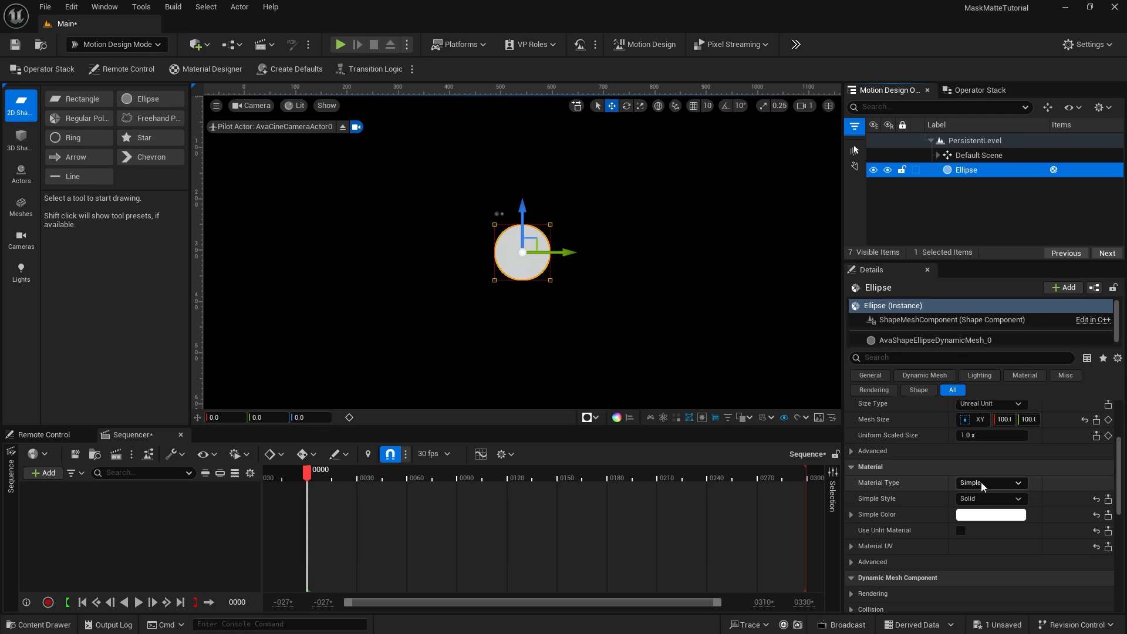
{"action": "left_click", "coordinate": [986, 483]}
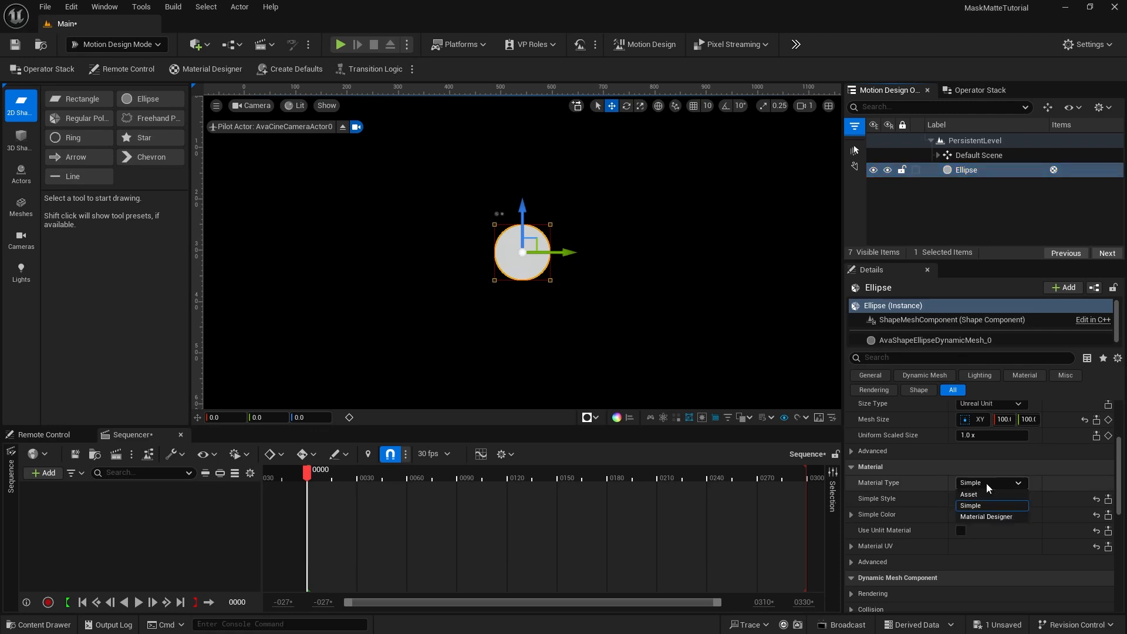
{"action": "left_click", "coordinate": [987, 516]}
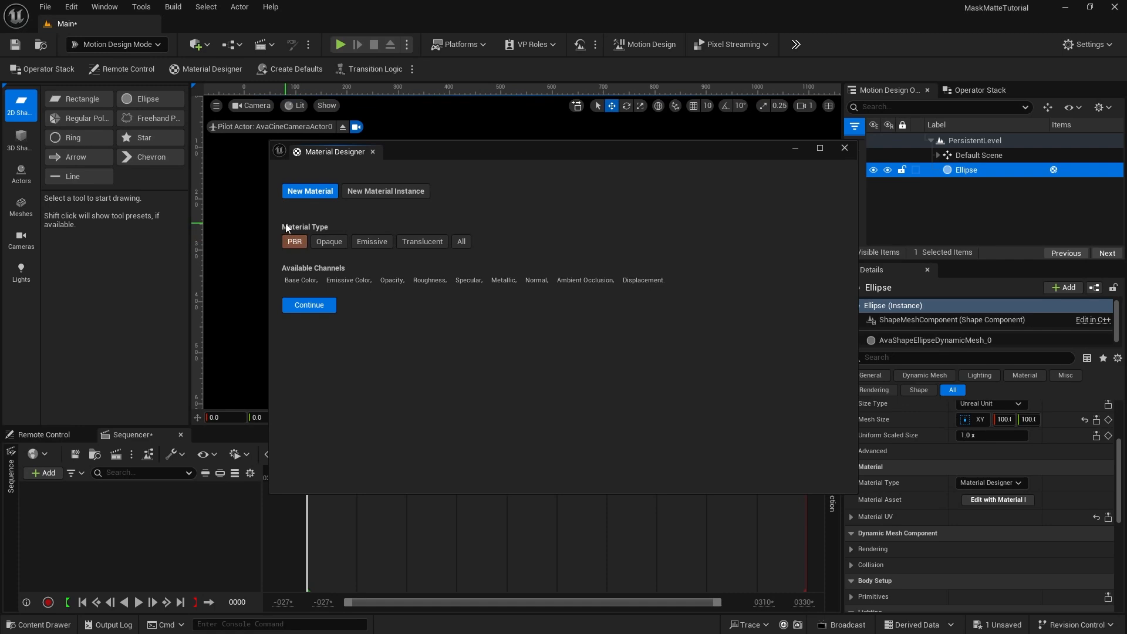
{"action": "left_click", "coordinate": [311, 308]}
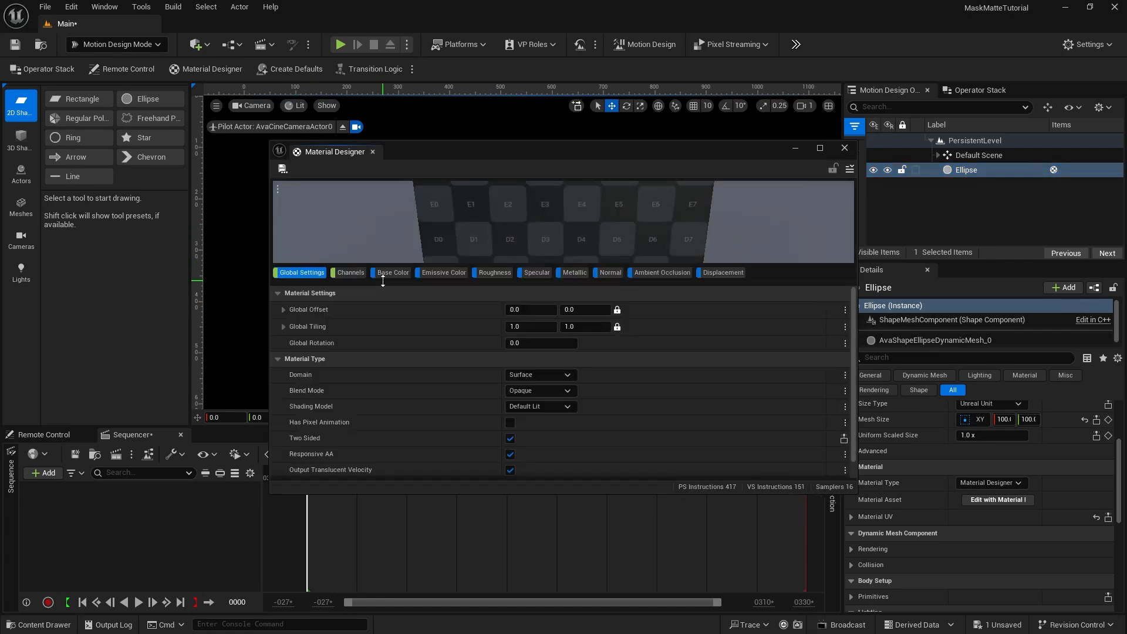
Change the source of the material's base color layer to Solid Color
{"action": "left_click_drag", "start_coordinate": [383, 281], "coordinate": [379, 332]}
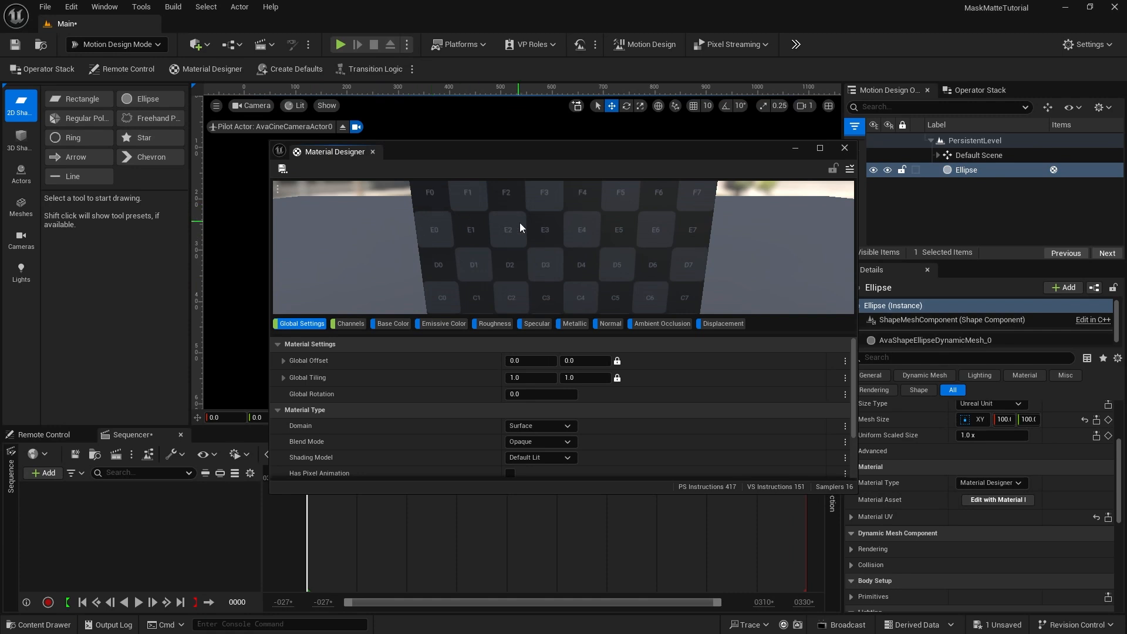
{"action": "right_click_drag", "start_coordinate": [523, 227], "coordinate": [493, 106]}
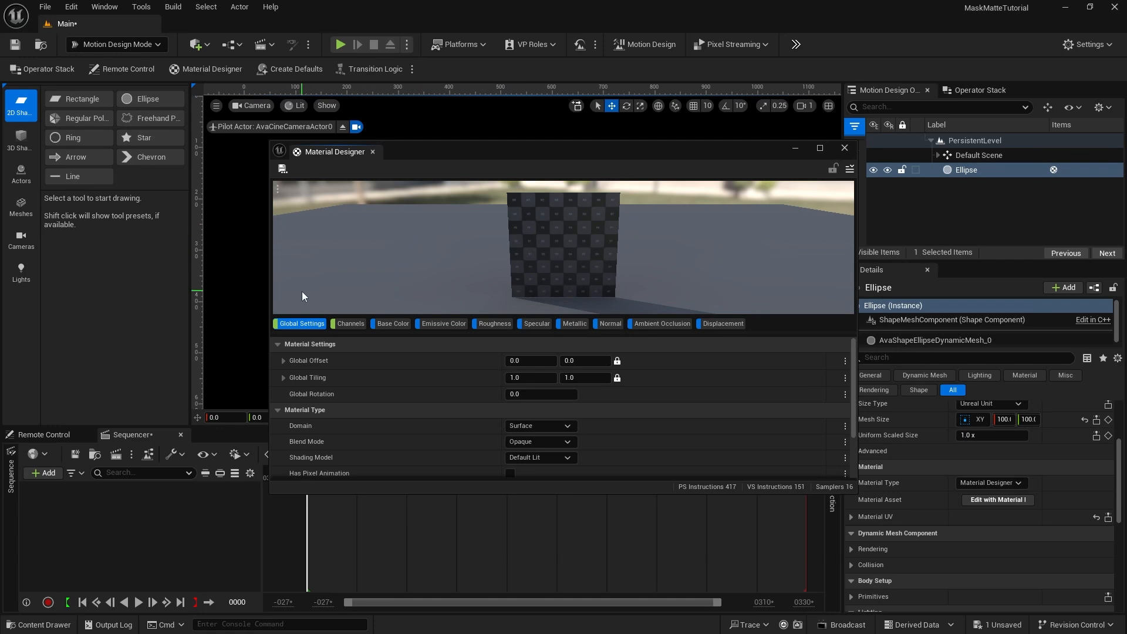
{"action": "left_click", "coordinate": [350, 324]}
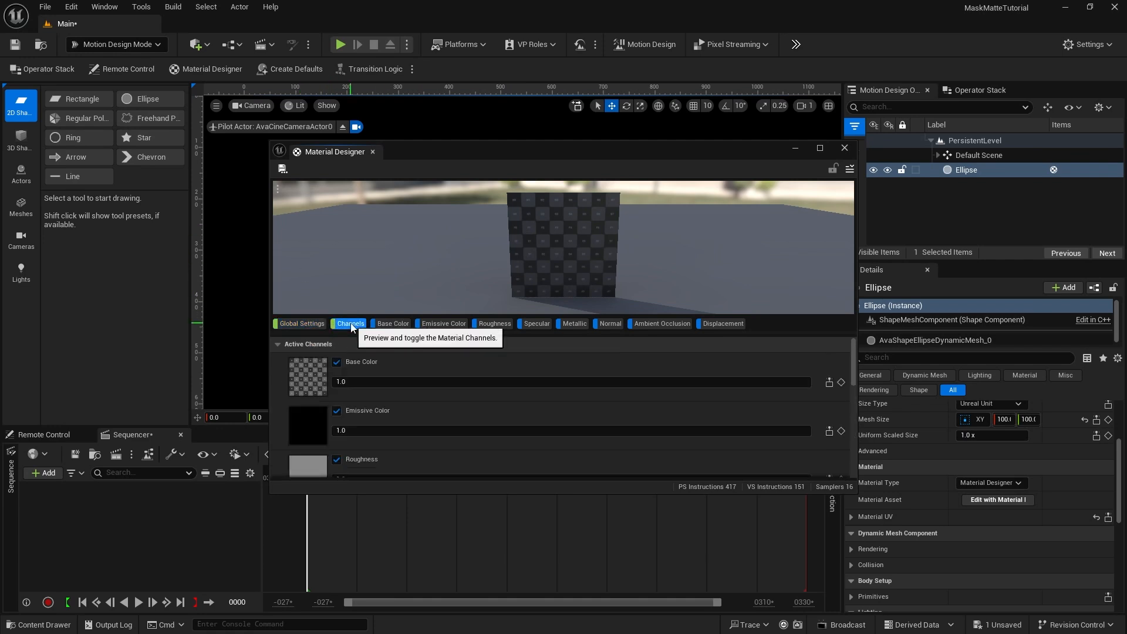
{"action": "left_click", "coordinate": [392, 324]}
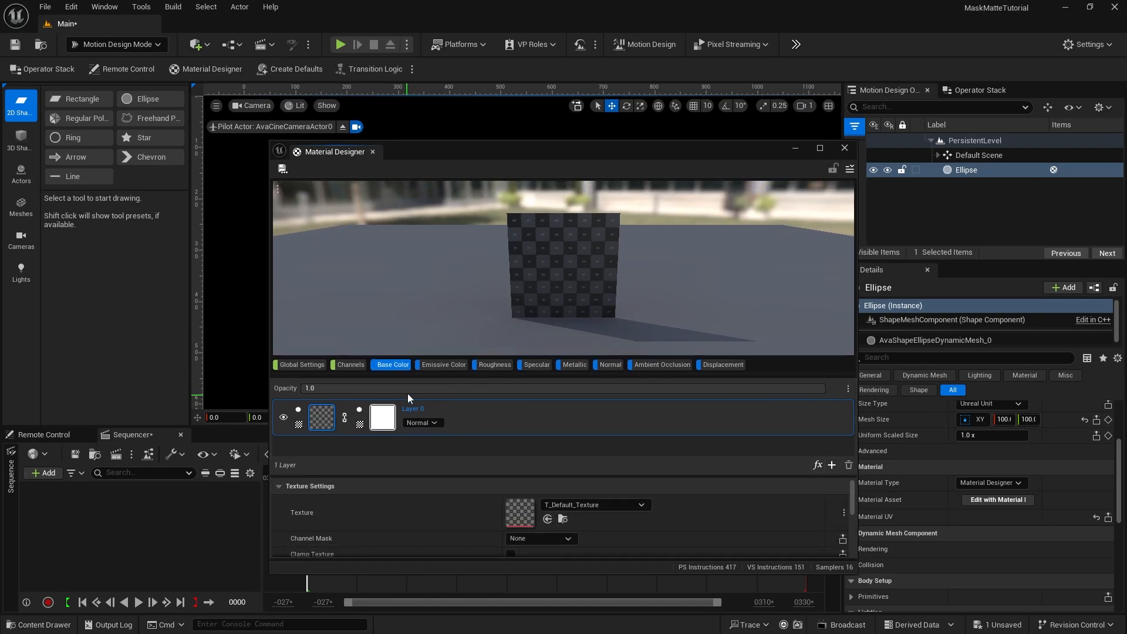
{"action": "left_click_drag", "start_coordinate": [407, 376], "coordinate": [403, 322]}
{"action": "mouse_move", "coordinate": [320, 372]}
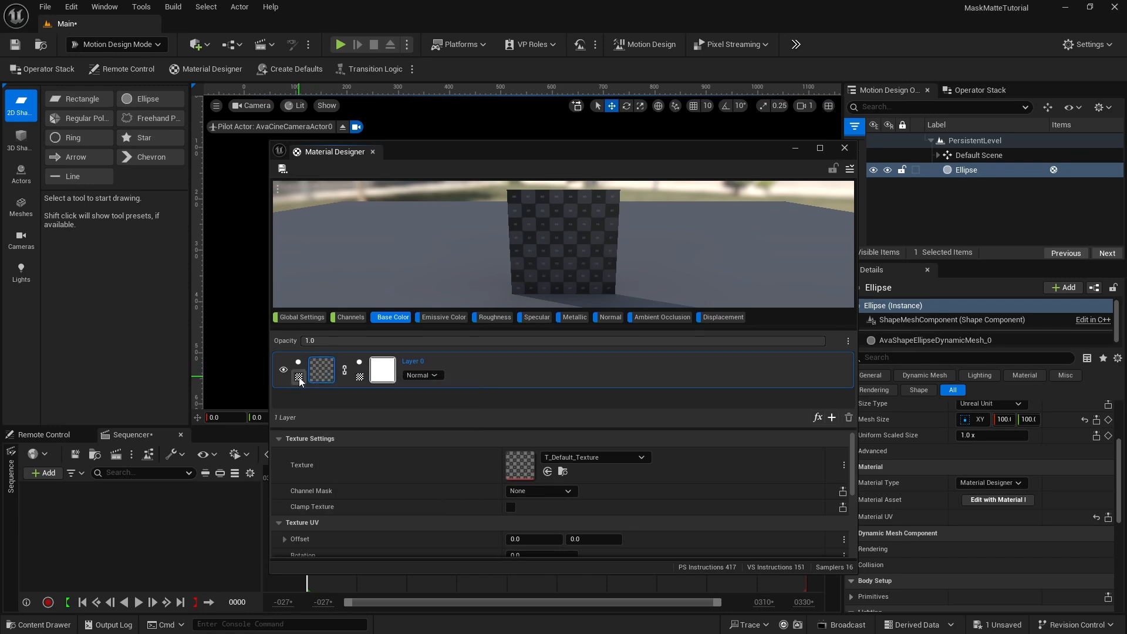
{"action": "left_click", "coordinate": [300, 379]}
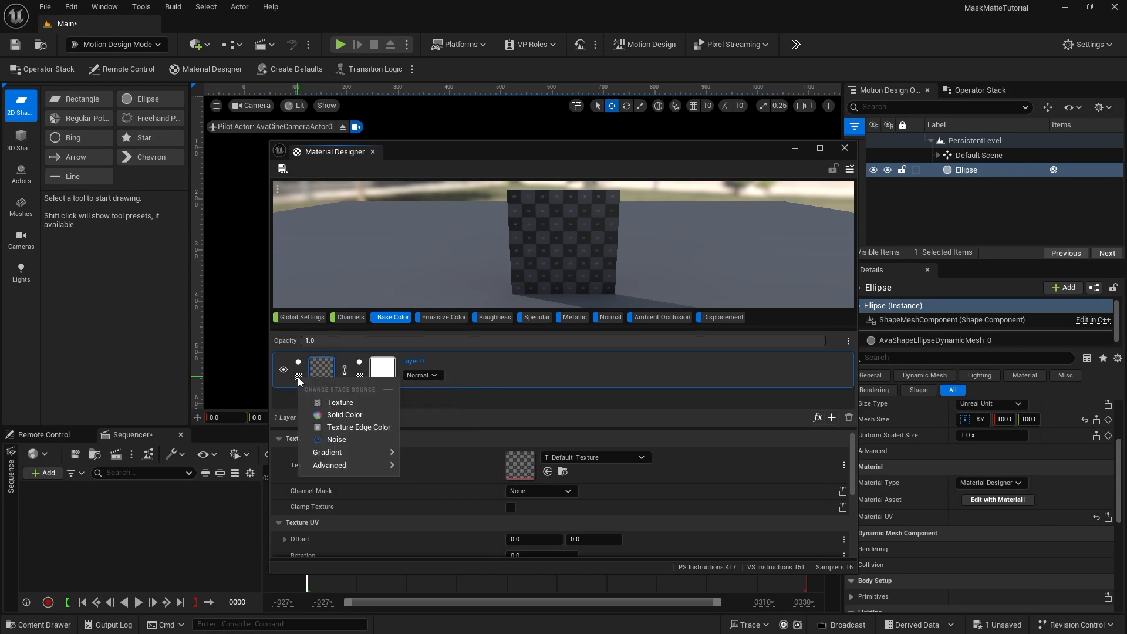
{"action": "left_click", "coordinate": [340, 414]}
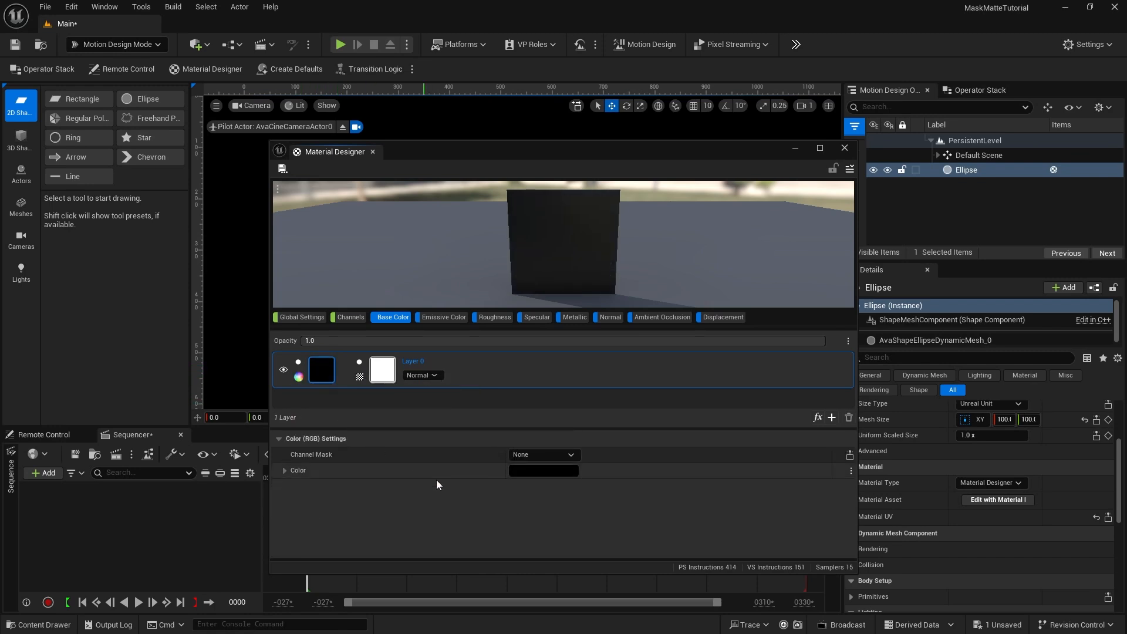
Set the base color layer's solid color to a darkened medium blue
{"action": "left_click", "coordinate": [541, 470]}
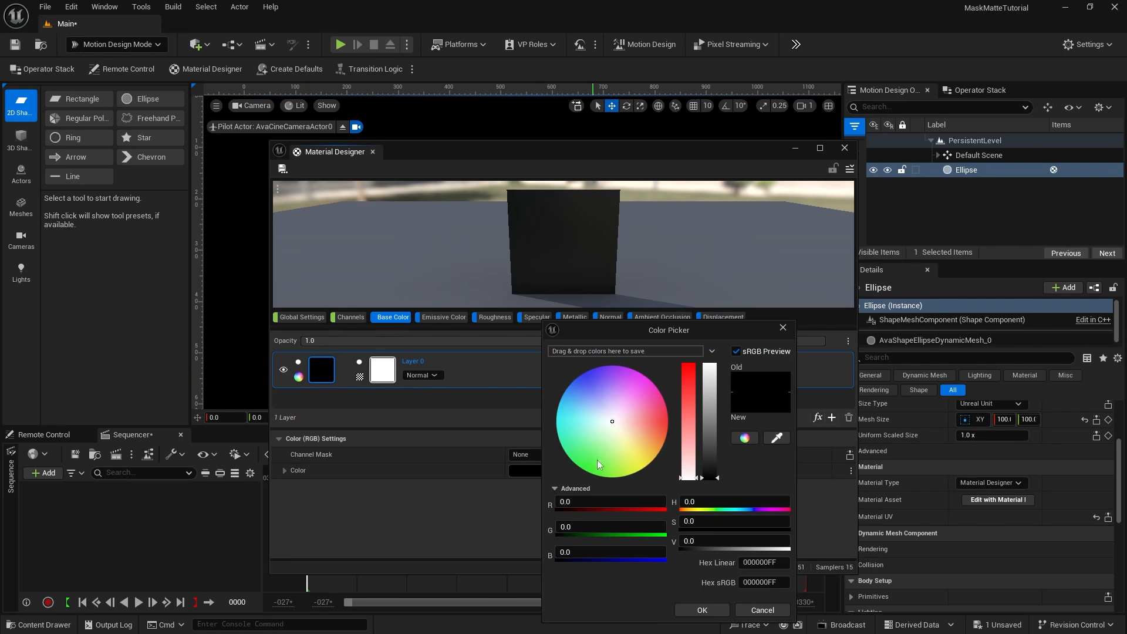
{"action": "left_click_drag", "start_coordinate": [569, 391], "coordinate": [565, 390]}
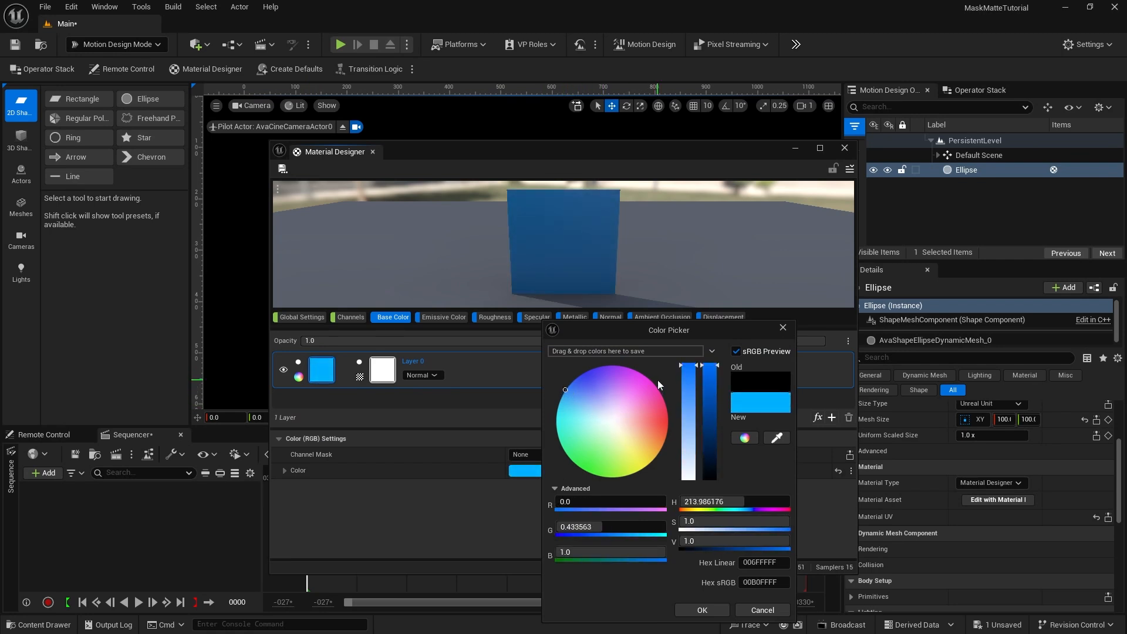
{"action": "left_click_drag", "start_coordinate": [708, 385], "coordinate": [710, 431]}
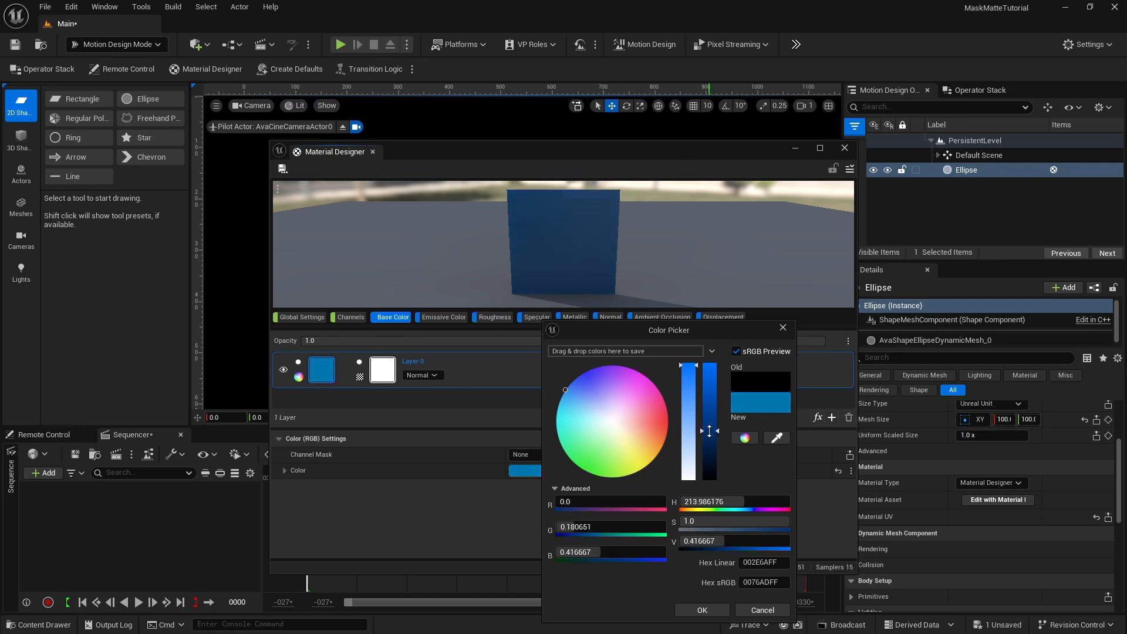
{"action": "left_click", "coordinate": [702, 610]}
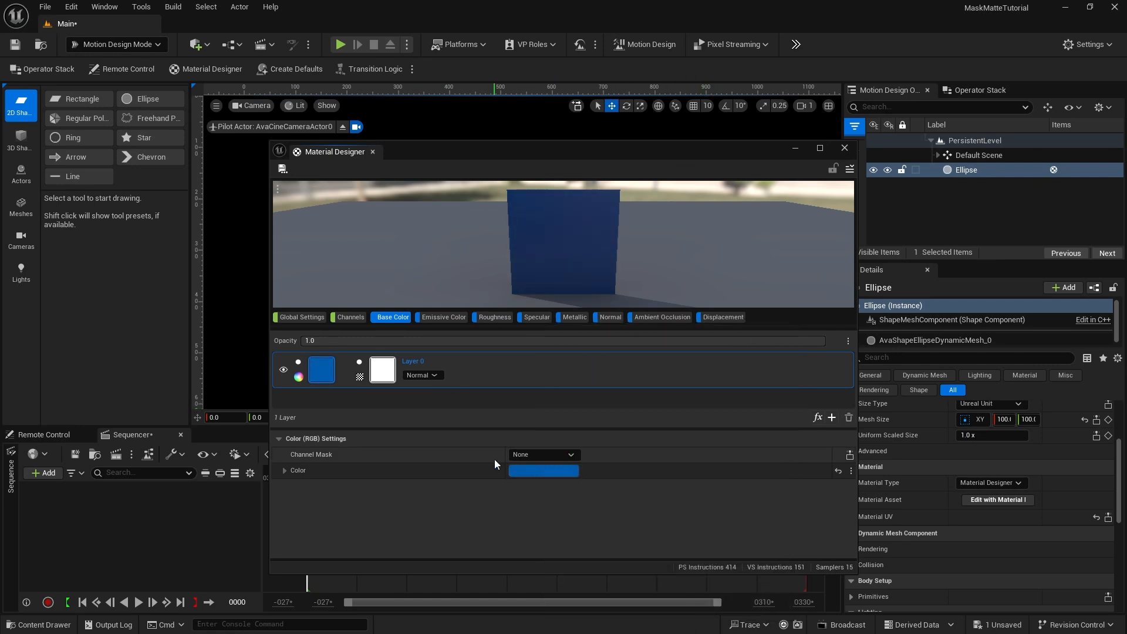
Set the material's blend mode to Translucent in its global settings
{"action": "left_click", "coordinate": [301, 318]}
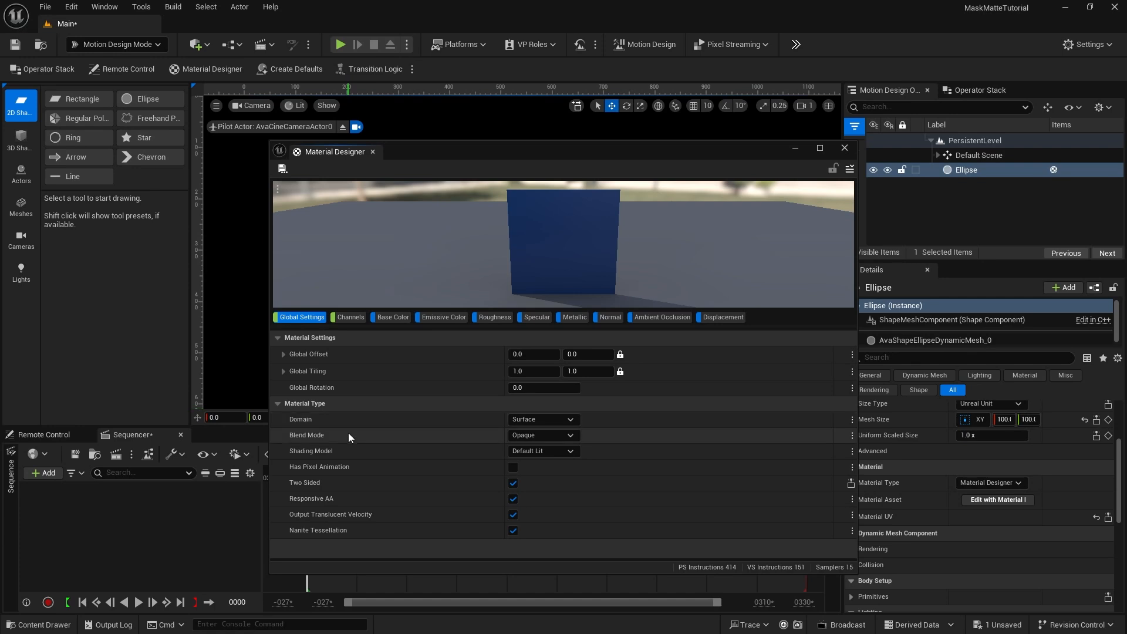
{"action": "left_click", "coordinate": [545, 435]}
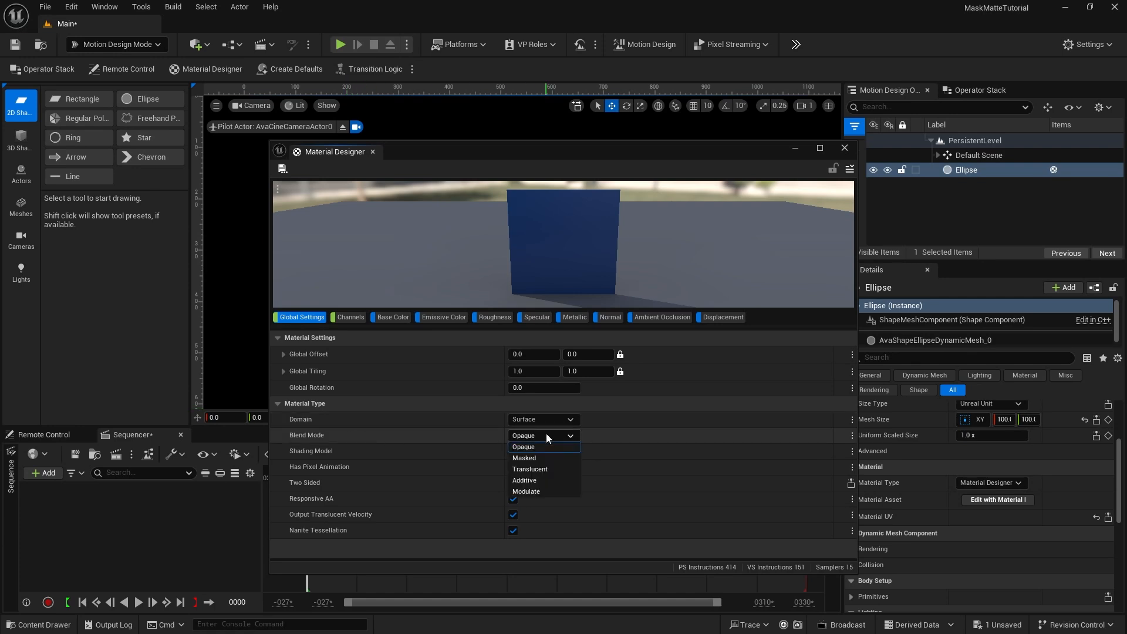
{"action": "left_click", "coordinate": [548, 468]}
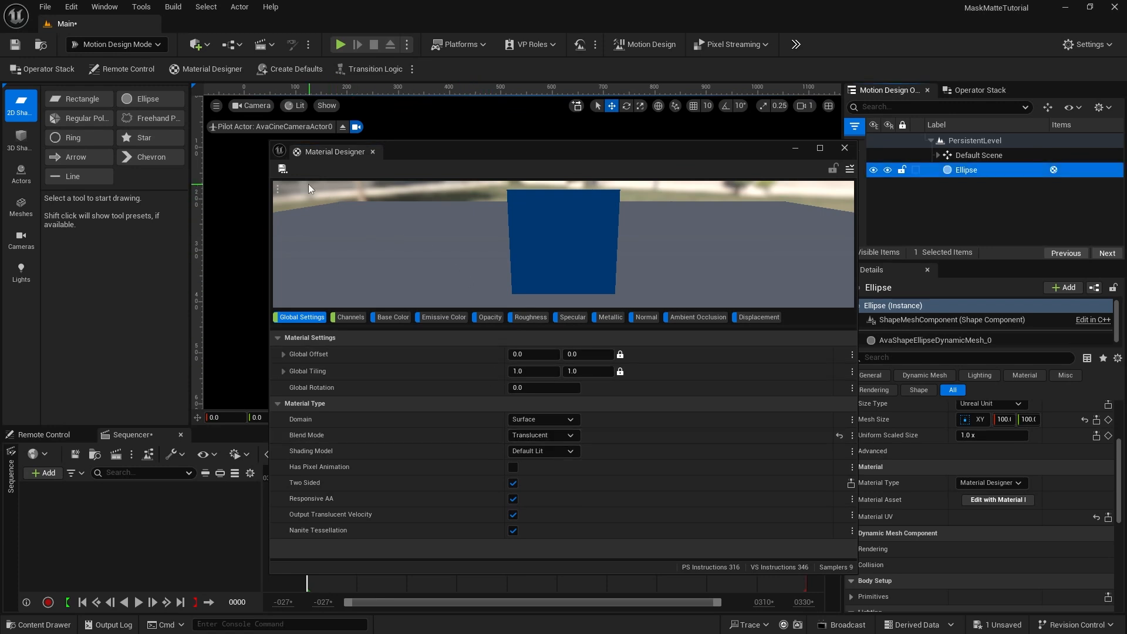
Start saving the material as an asset and create and open a Materials folder inside Content
{"action": "left_click", "coordinate": [281, 169]}
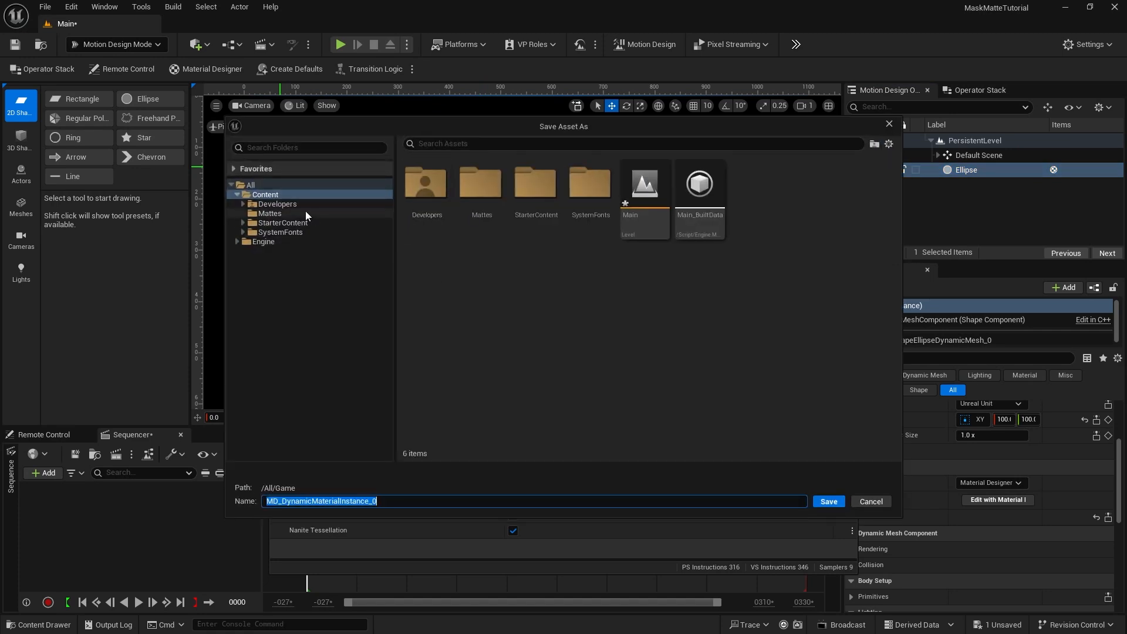
{"action": "left_click", "coordinate": [273, 195]}
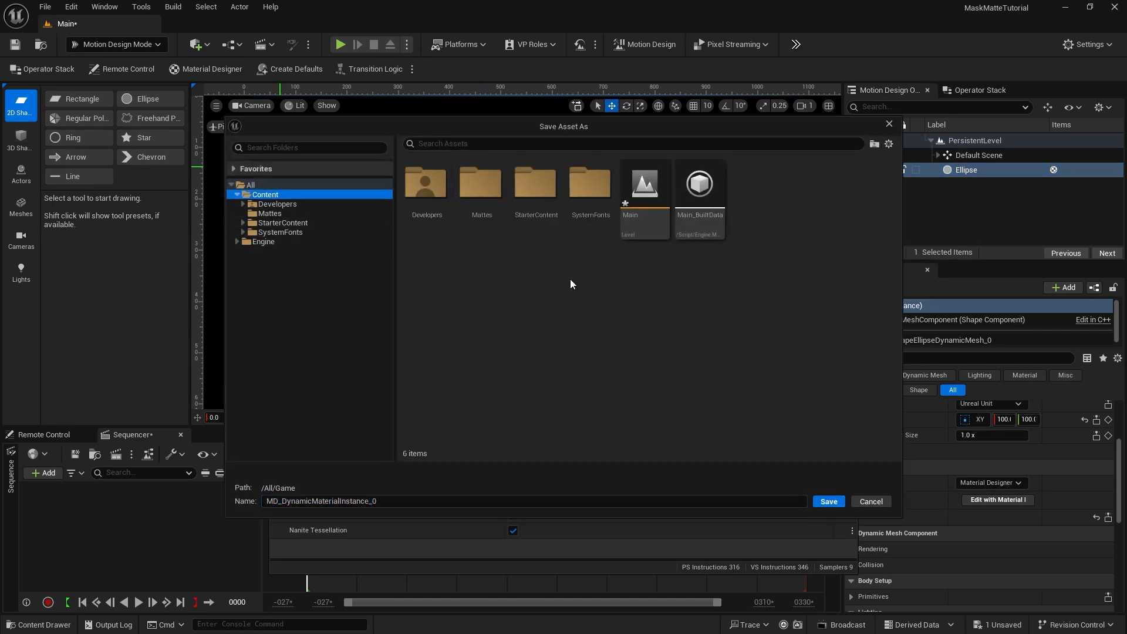
{"action": "right_click", "coordinate": [542, 320]}
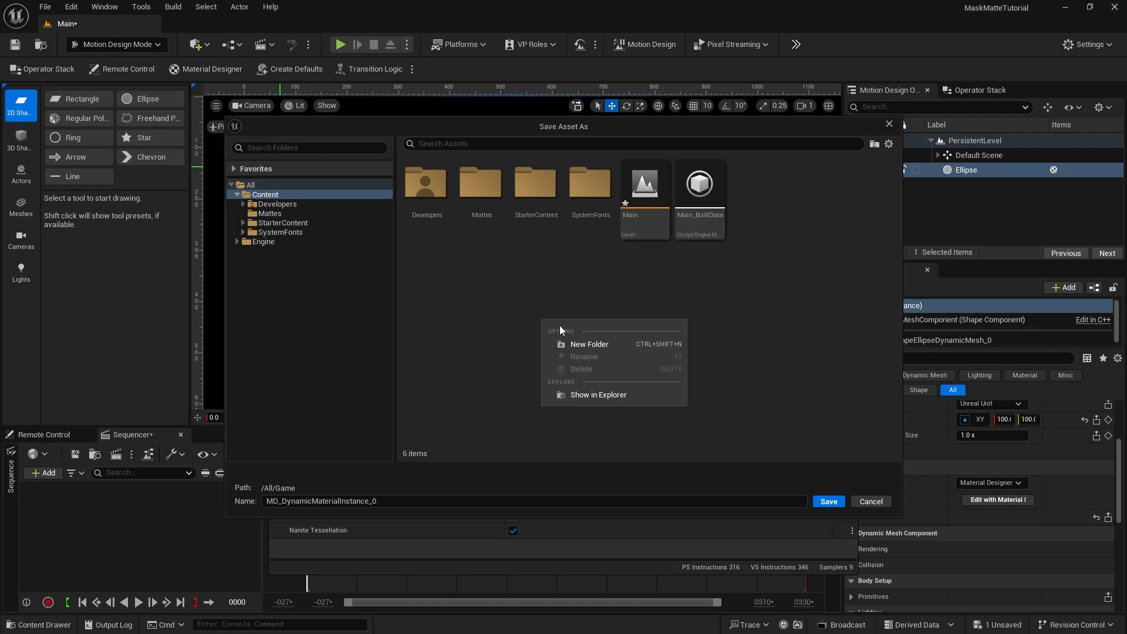
{"action": "left_click", "coordinate": [585, 350]}
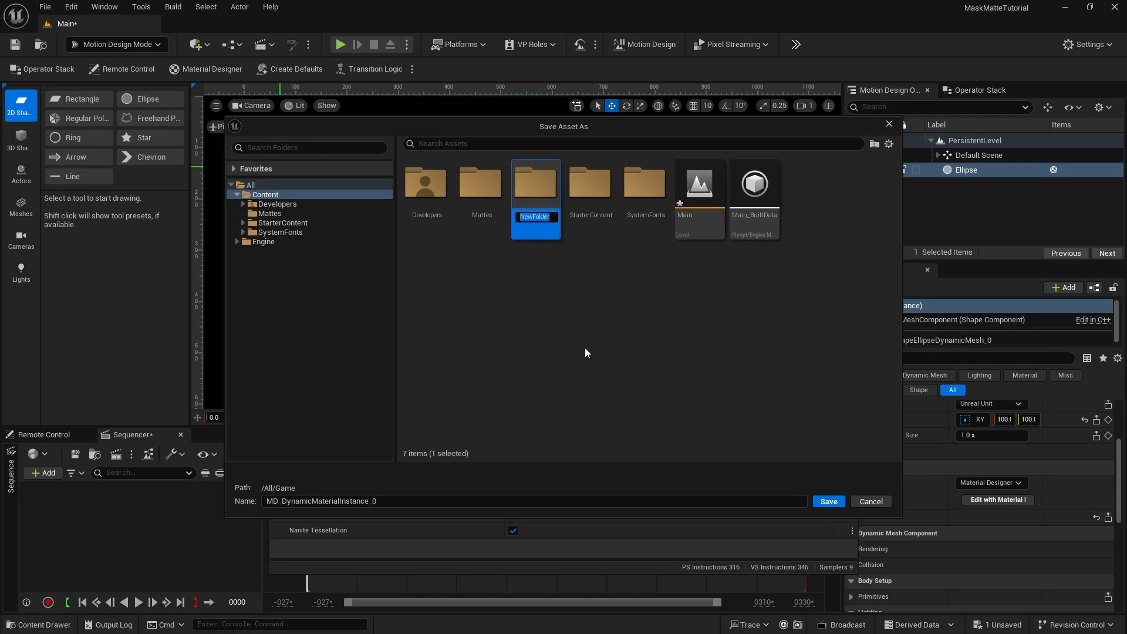
{"action": "type", "text": "Materials"}
{"action": "key", "text": "Return"}
{"action": "double_click", "coordinate": [488, 184]}
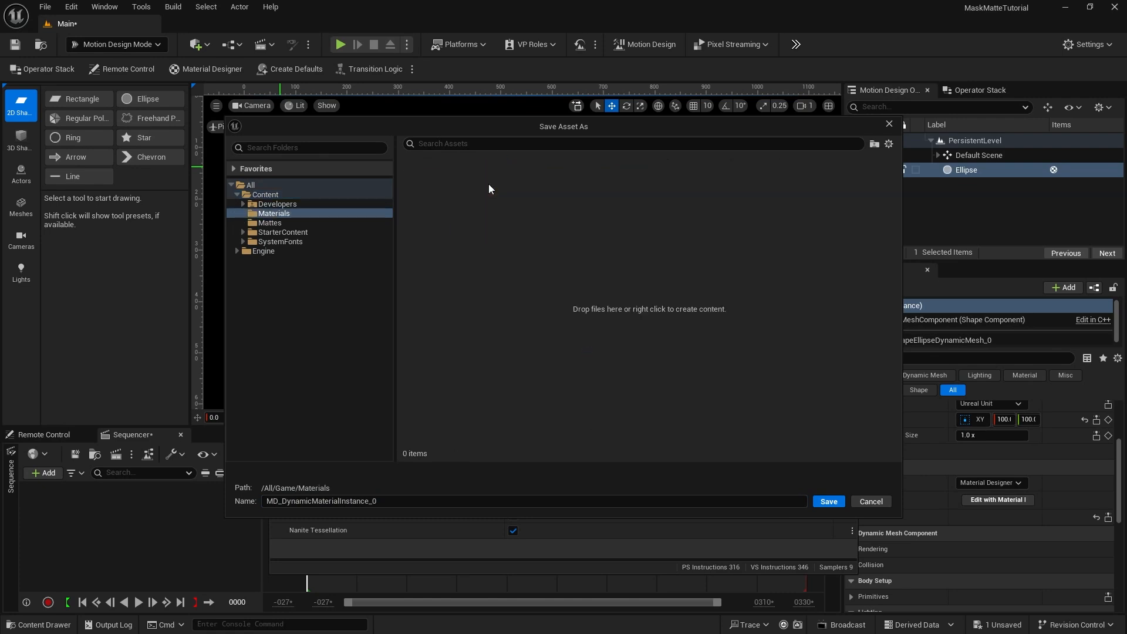
Save the material as Blue in the Materials folder and close the Material Designer
{"action": "left_click_drag", "start_coordinate": [394, 499], "coordinate": [218, 505]}
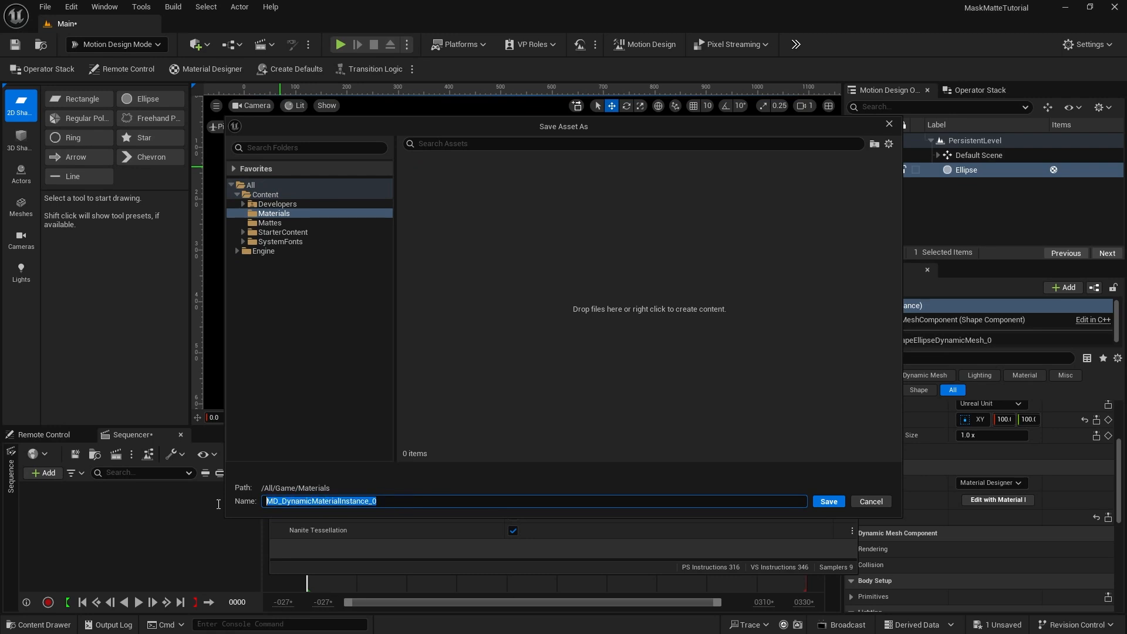
{"action": "type", "text": "Blue"}
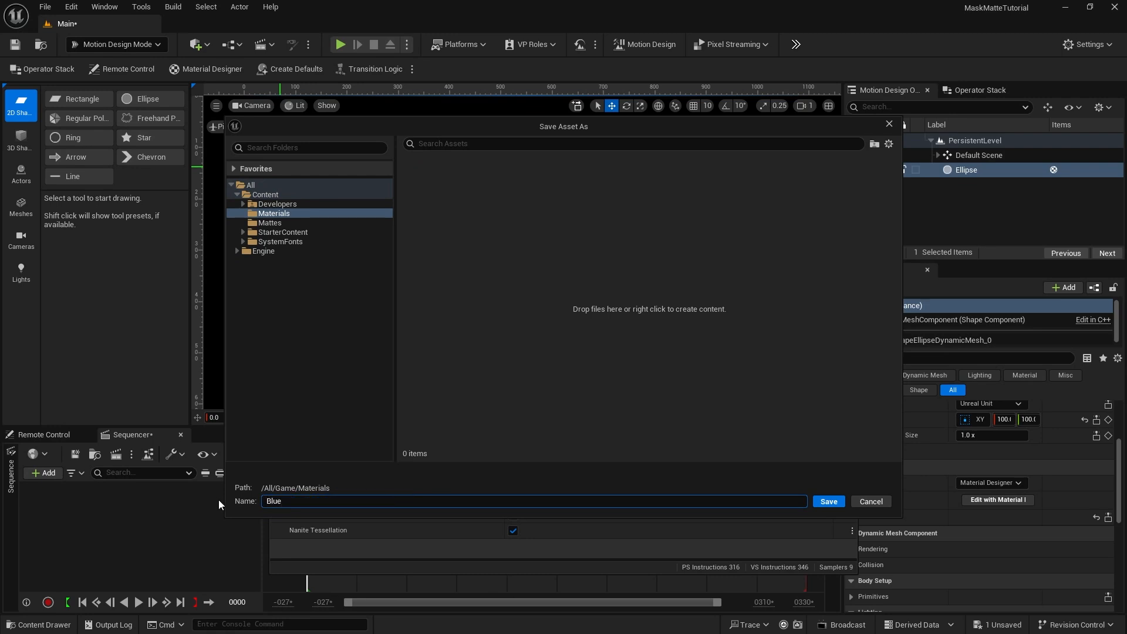
{"action": "key", "text": "Return"}
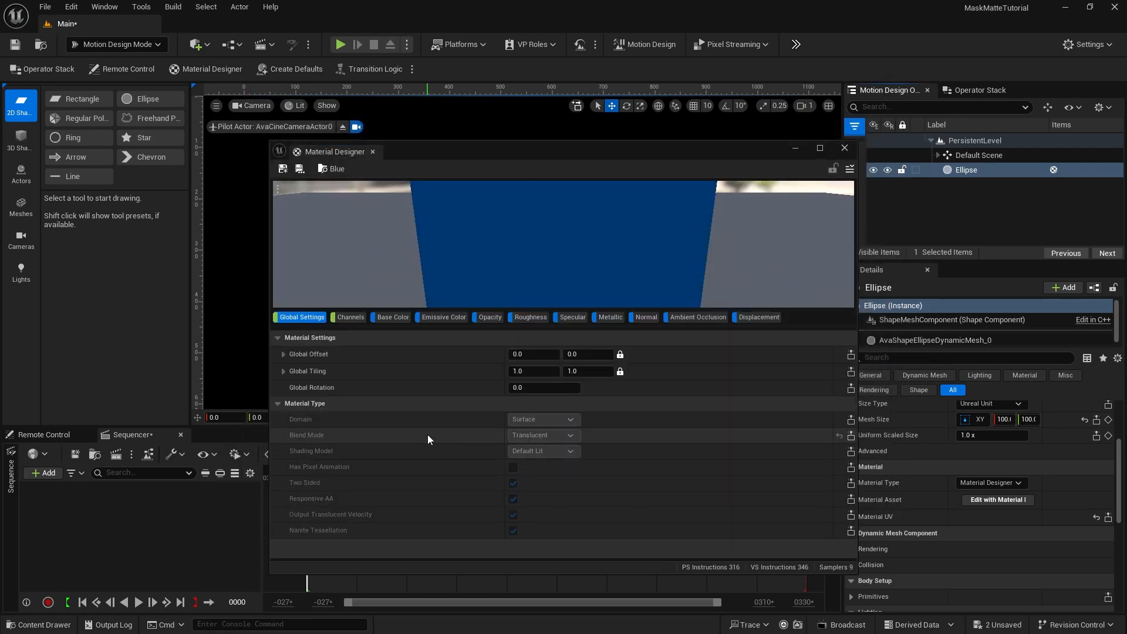
{"action": "left_click", "coordinate": [845, 147]}
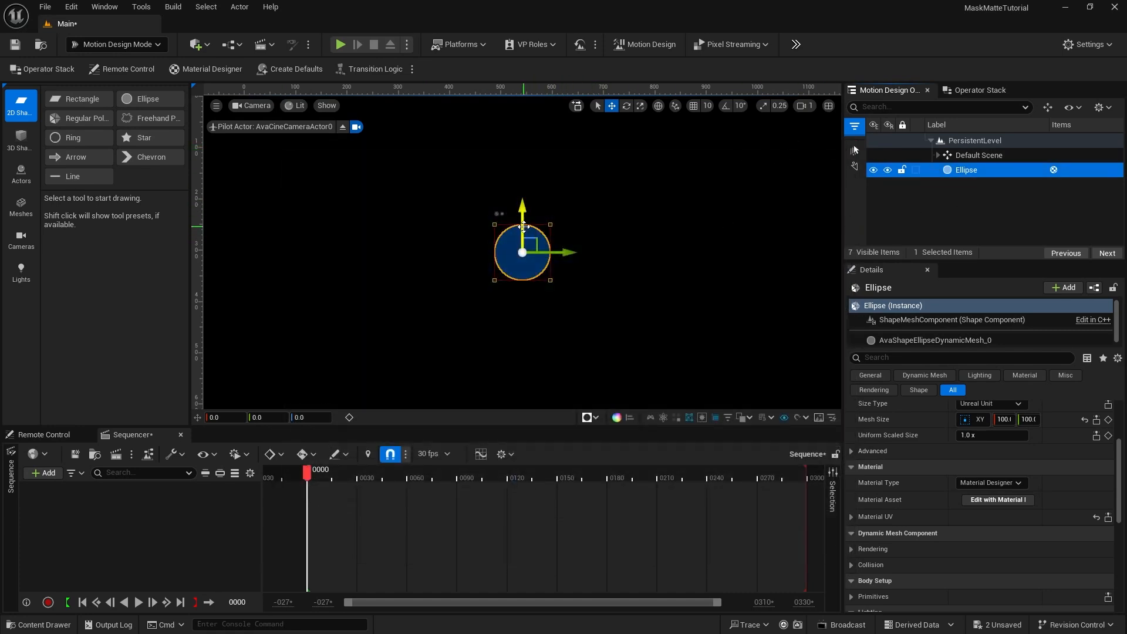
Duplicate the ellipse, rename the copy EllipseOutline, and nest it under Ellipse in the outliner
{"action": "key", "text": "ctrl+d"}
{"action": "left_click", "coordinate": [963, 171]}
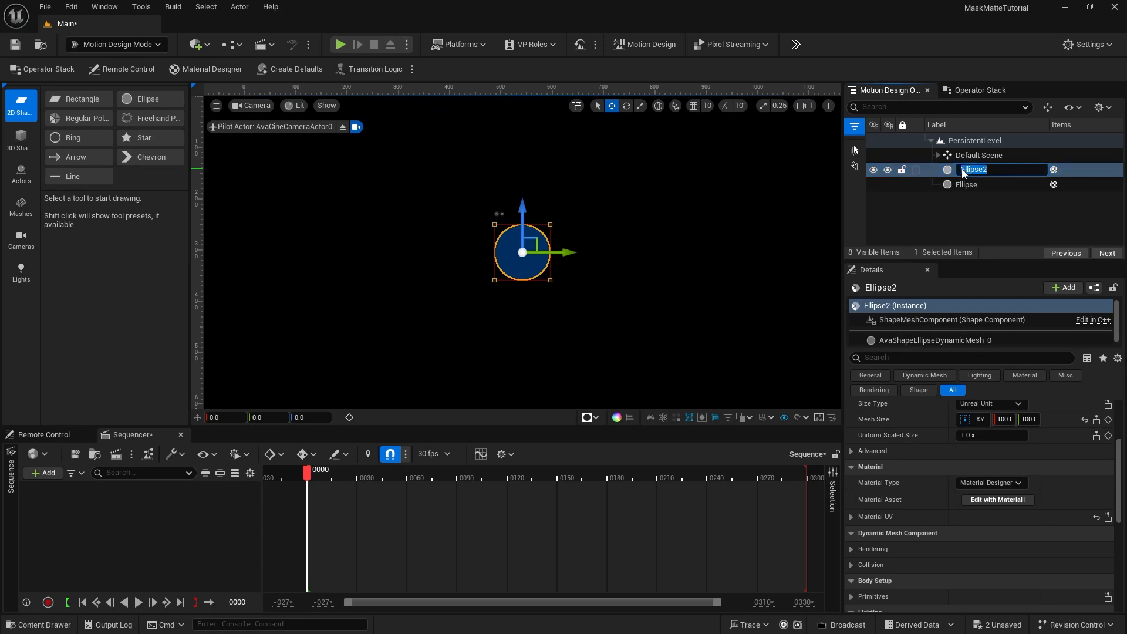
{"action": "left_click", "coordinate": [964, 173]}
{"action": "type", "text": "Outline"}
{"action": "key", "text": "Return"}
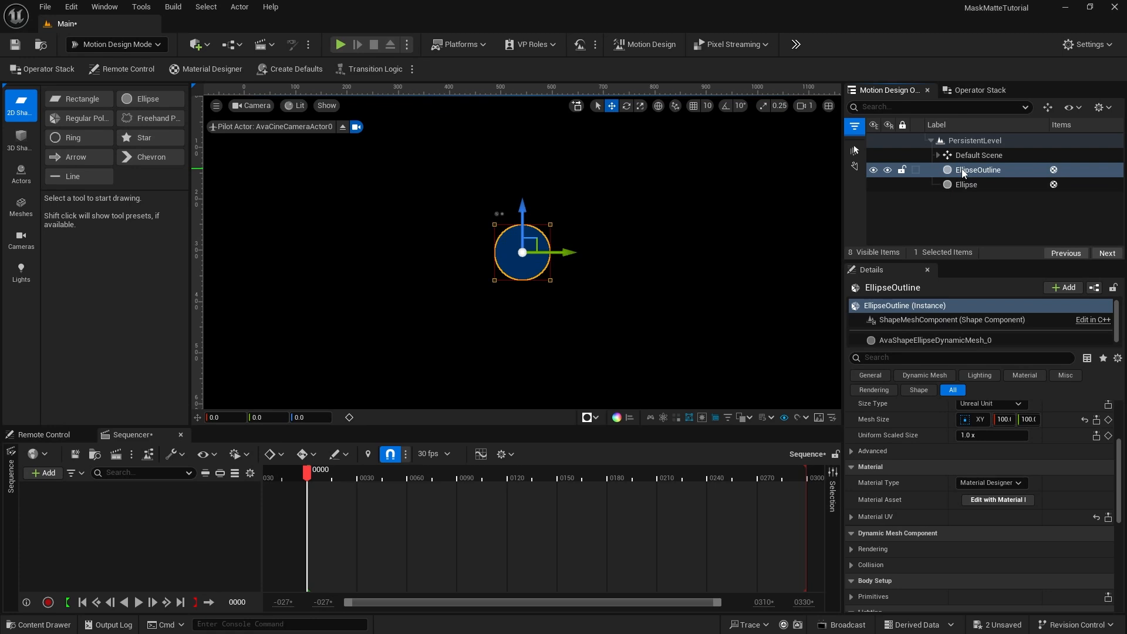
{"action": "left_click_drag", "start_coordinate": [962, 170], "coordinate": [964, 186]}
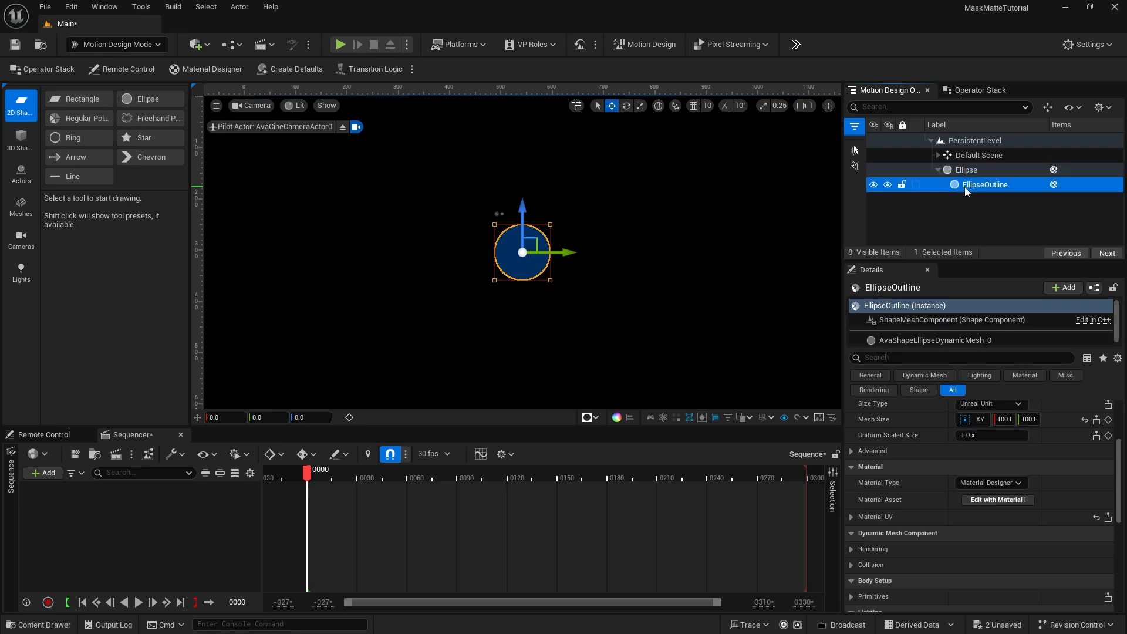
Add an Outline modifier to EllipseOutline and set its outset distance to 6
{"action": "left_click", "coordinate": [985, 90]}
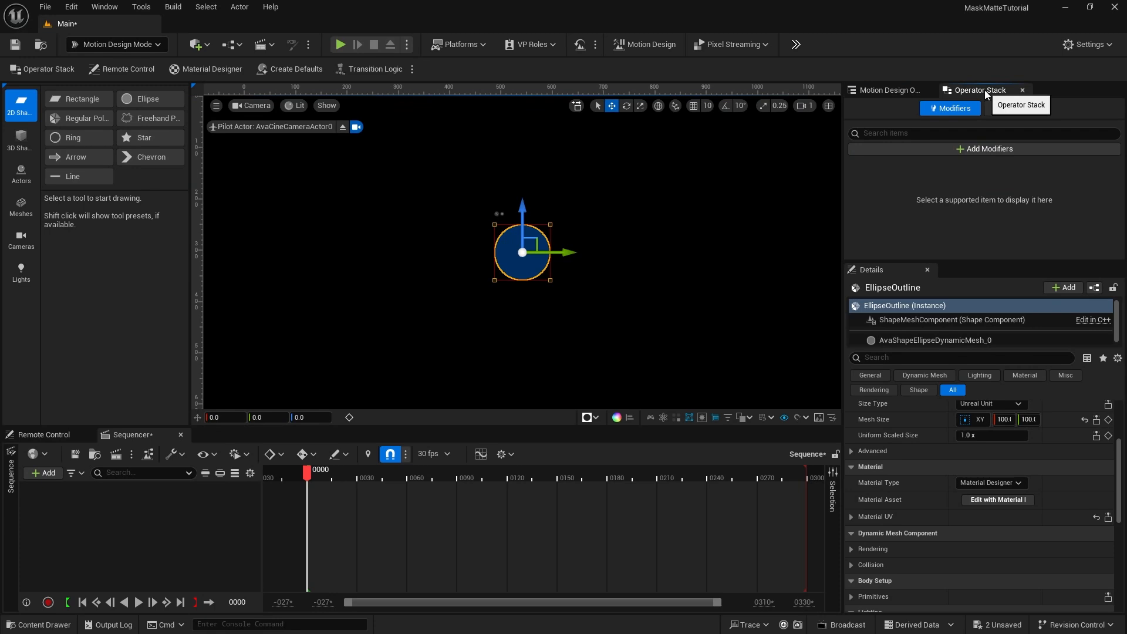
{"action": "left_click", "coordinate": [954, 148]}
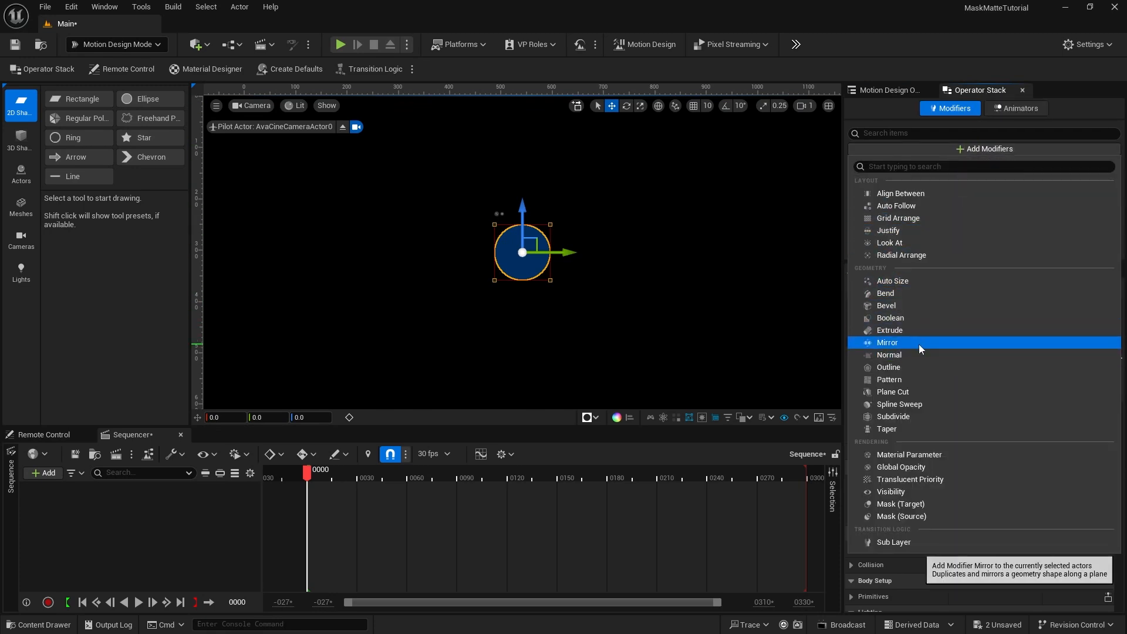
{"action": "left_click", "coordinate": [918, 366]}
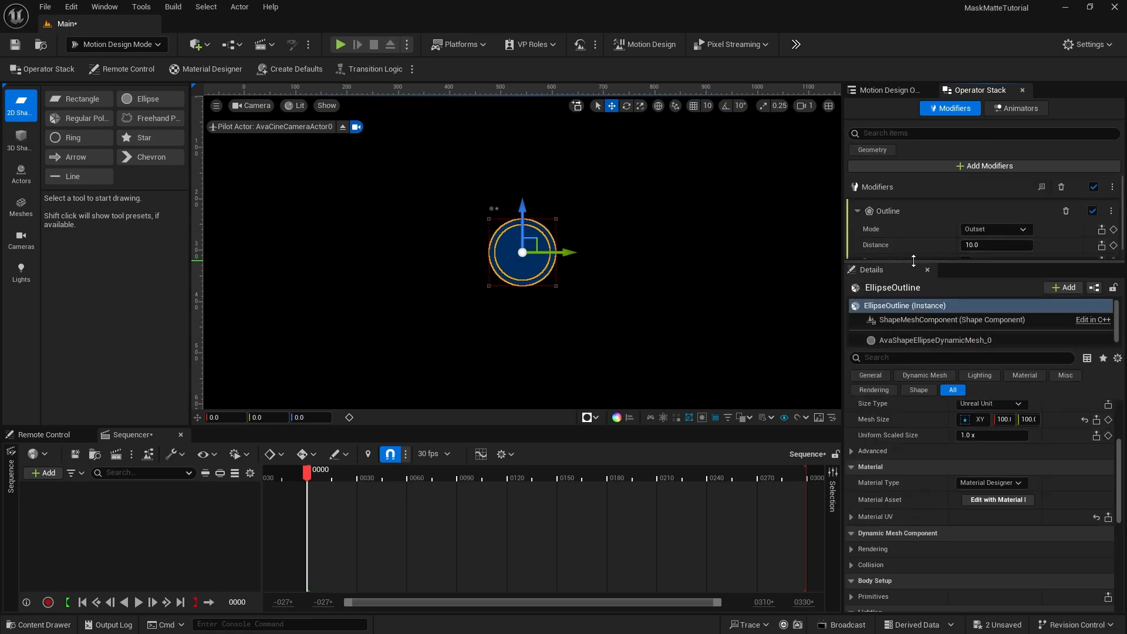
{"action": "left_click", "coordinate": [973, 247]}
{"action": "type", "text": "6"}
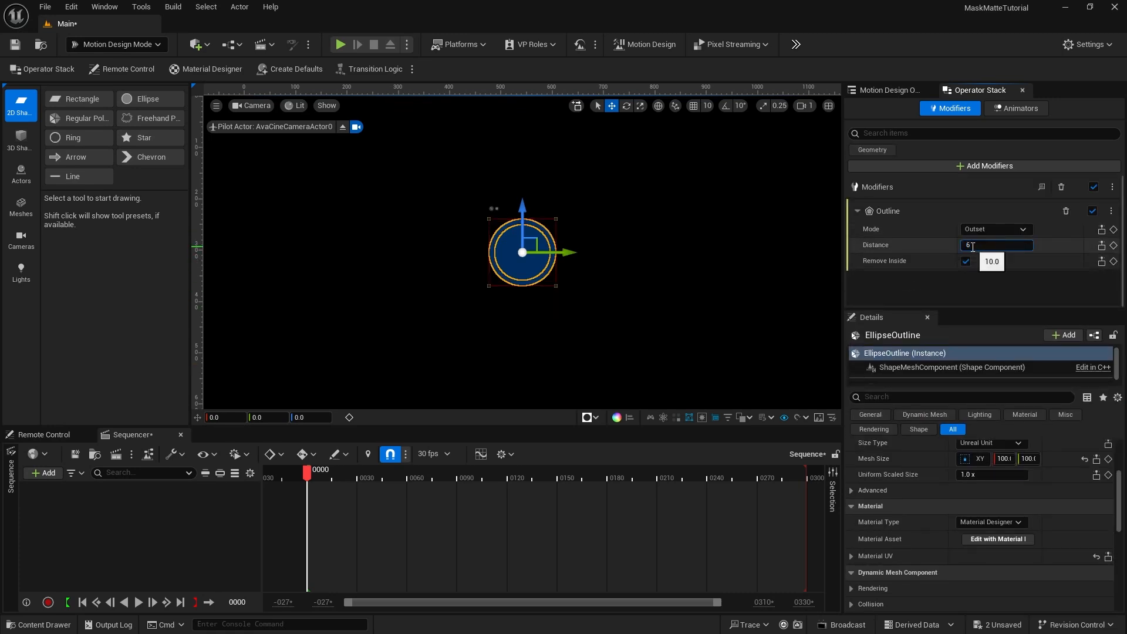
{"action": "key", "text": "Return"}
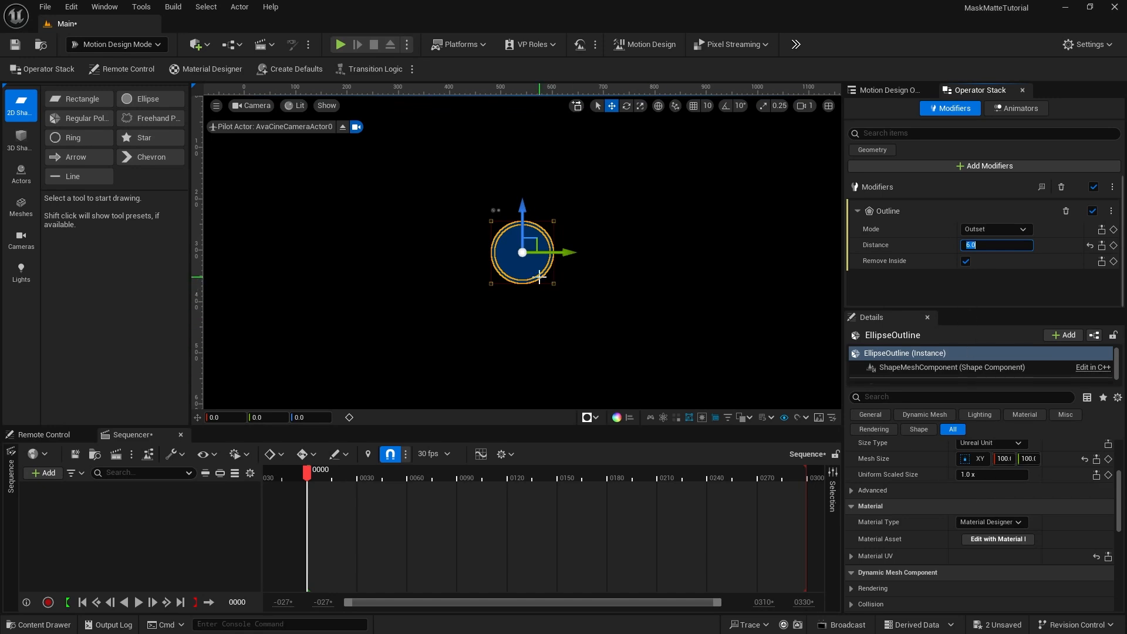
Change the base color of EllipseOutline's material to a dark gold, hex sRGB about AD8800
{"action": "left_click", "coordinate": [997, 541]}
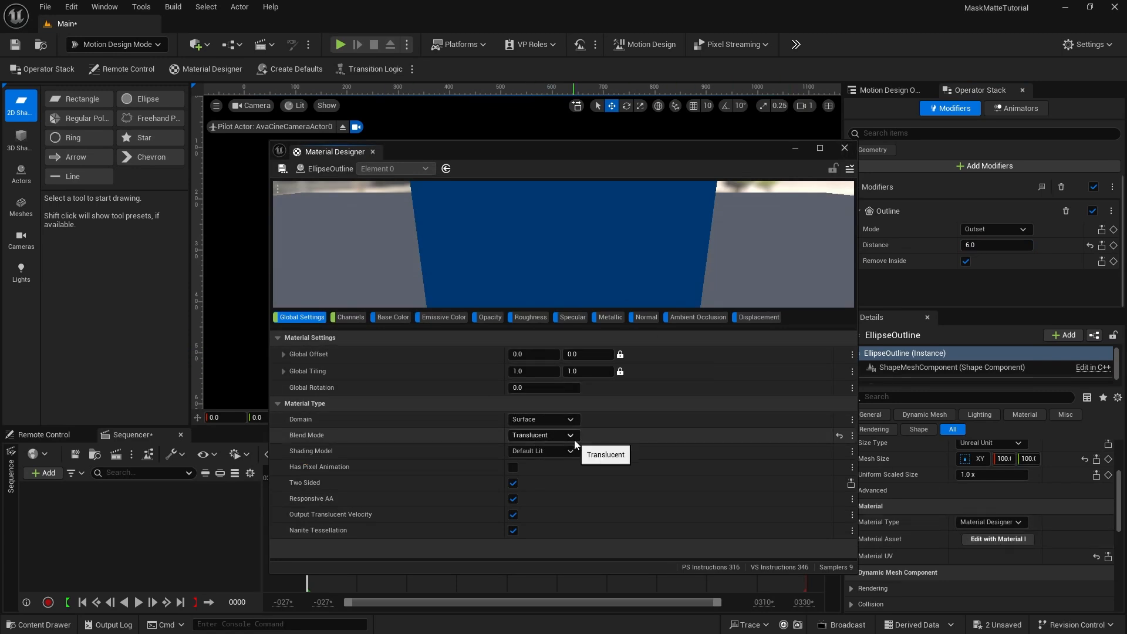
{"action": "left_click", "coordinate": [388, 318]}
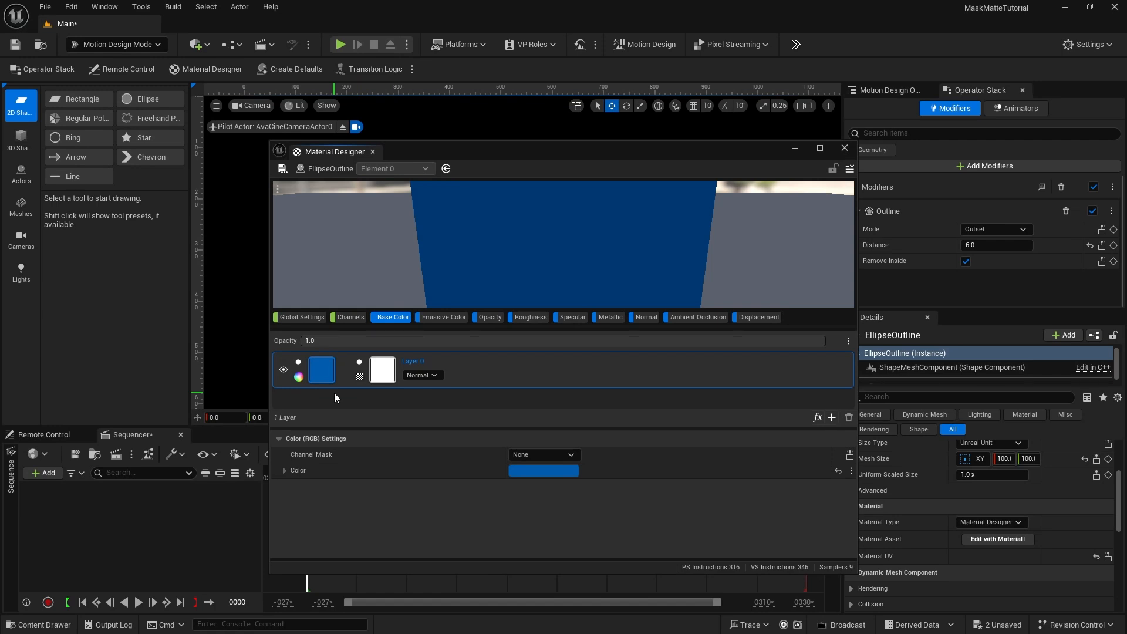
{"action": "left_click", "coordinate": [541, 471]}
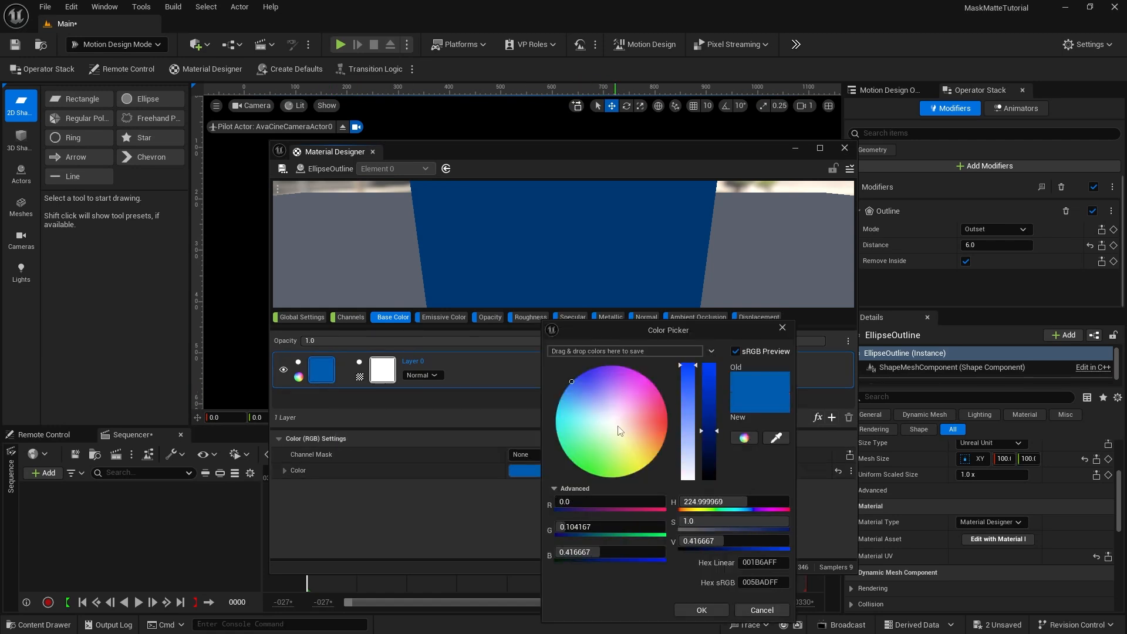
{"action": "left_click", "coordinate": [657, 454]}
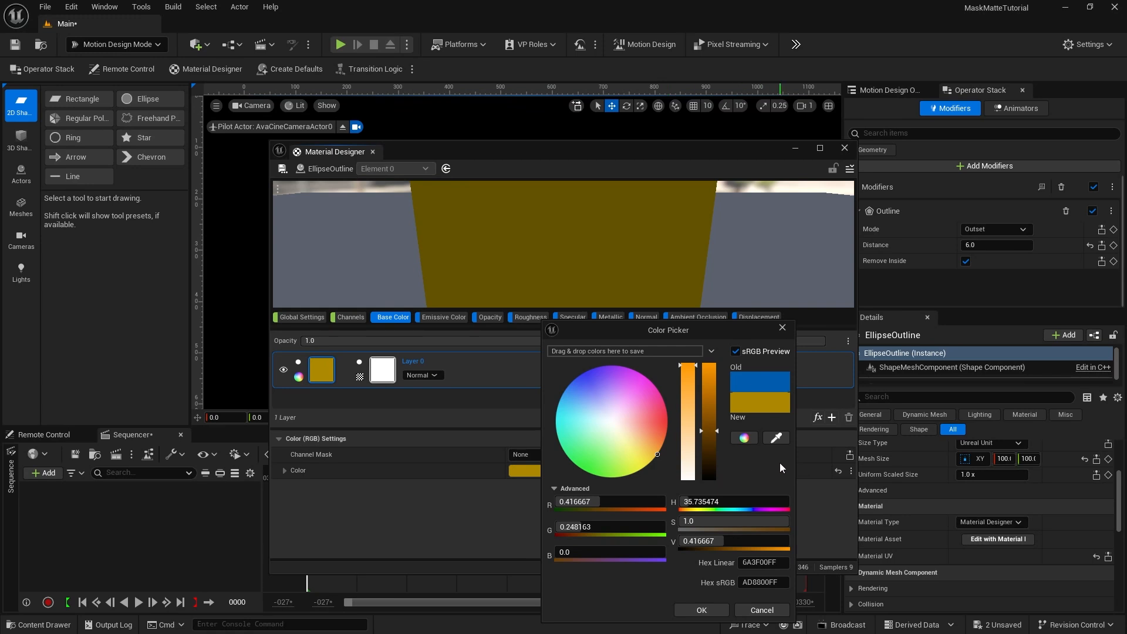
{"action": "left_click", "coordinate": [705, 608]}
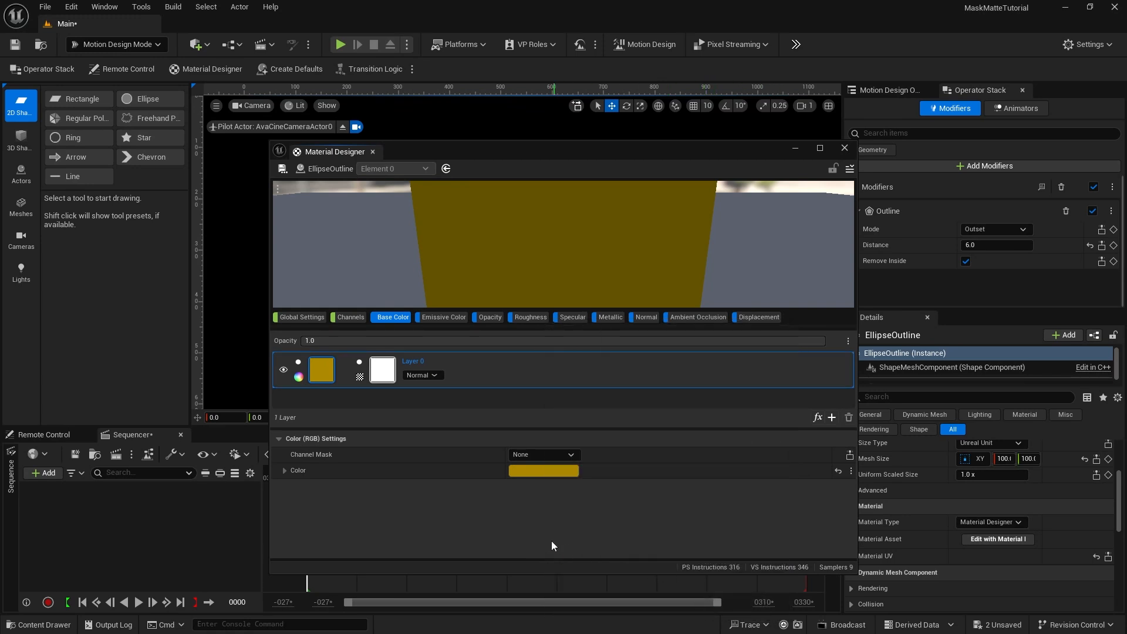
Save the outline's material as Gold in the Materials folder and close the Material Designer
{"action": "left_click", "coordinate": [283, 169]}
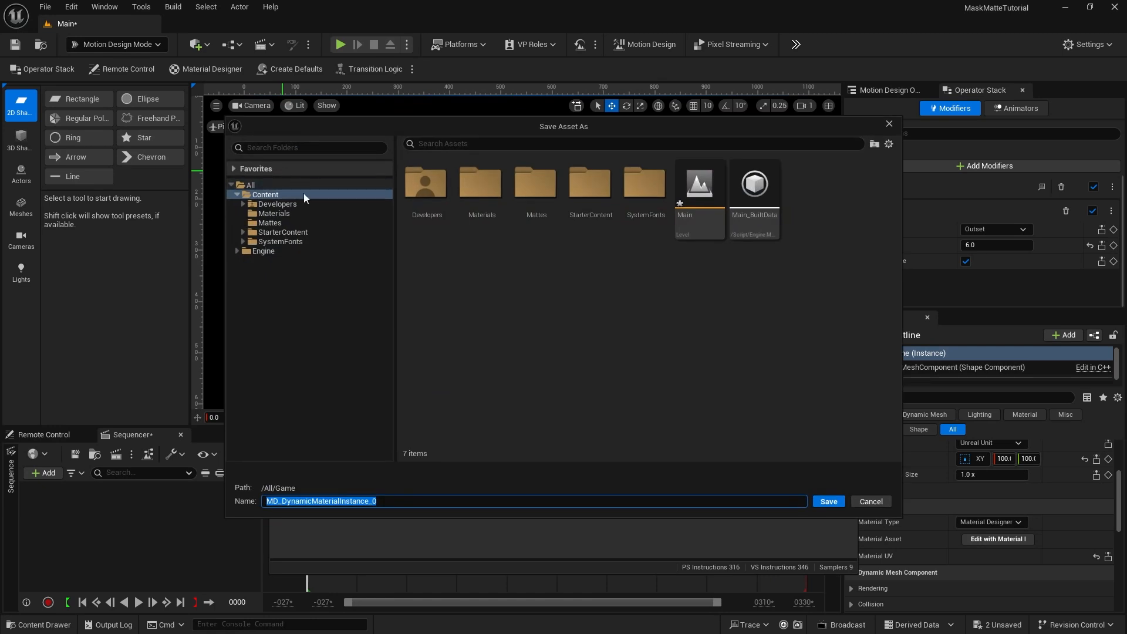
{"action": "double_click", "coordinate": [485, 188]}
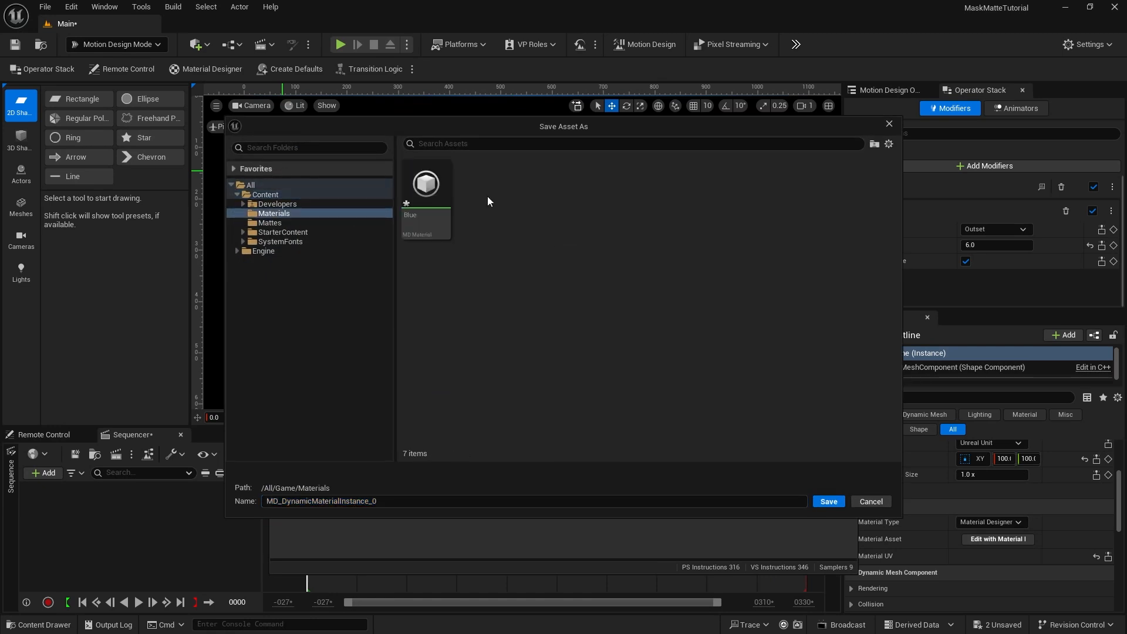
{"action": "left_click_drag", "start_coordinate": [389, 501], "coordinate": [232, 502]}
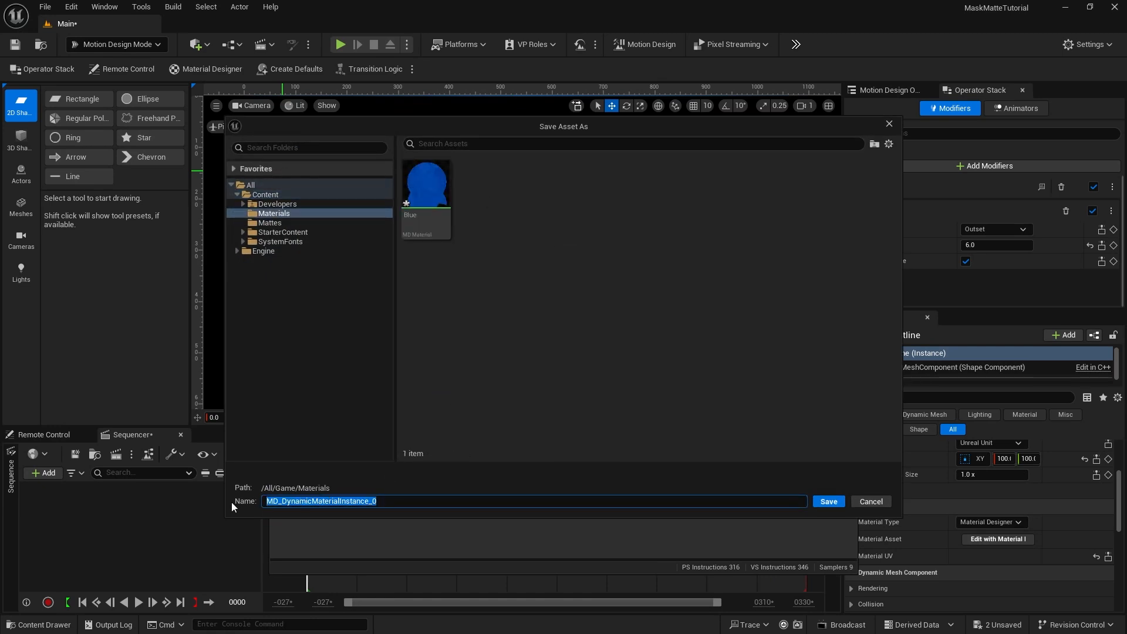
{"action": "type", "text": "Gold"}
{"action": "key", "text": "Return"}
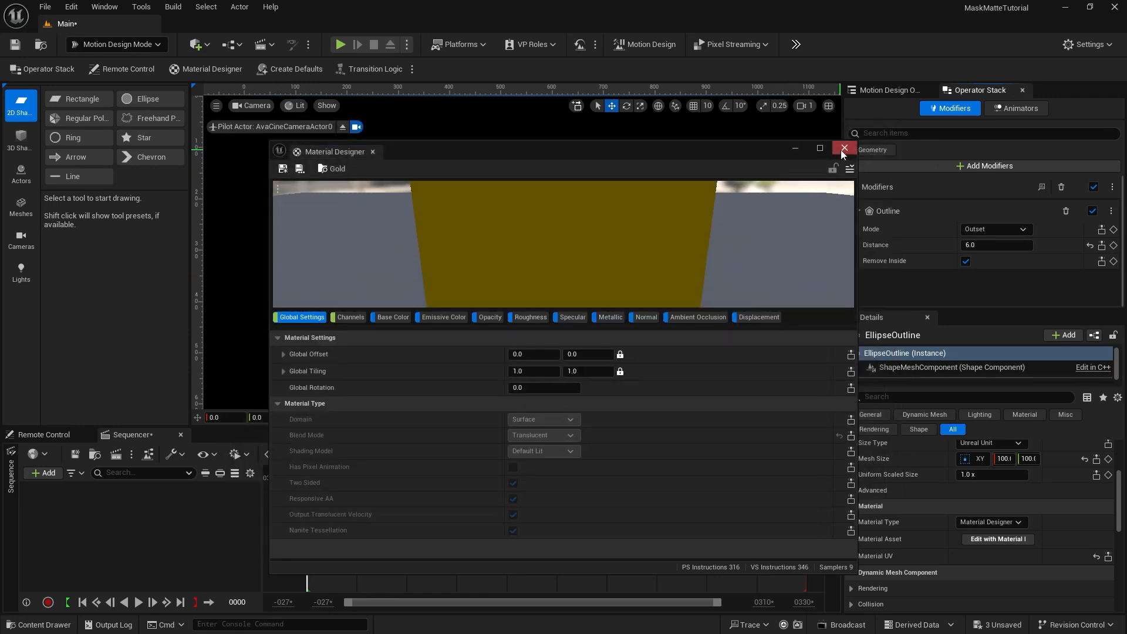
{"action": "left_click", "coordinate": [843, 150]}
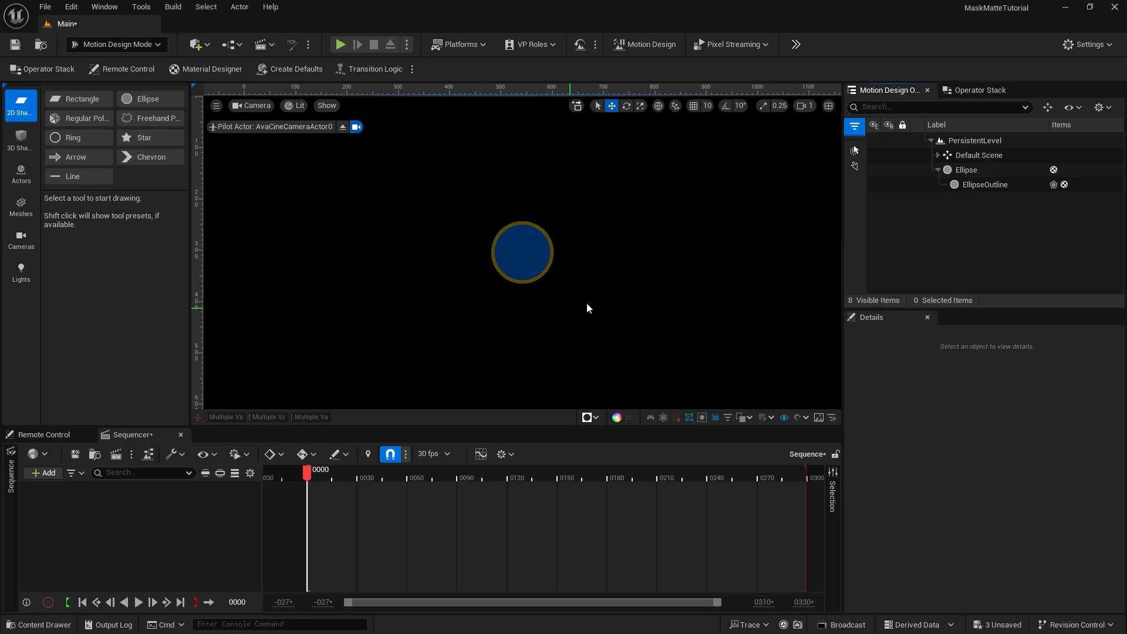
Add a chevron shape at the center of the scene and scale it uniformly to 0.6
{"action": "left_click", "coordinate": [148, 159]}
{"action": "left_click", "coordinate": [147, 157]}
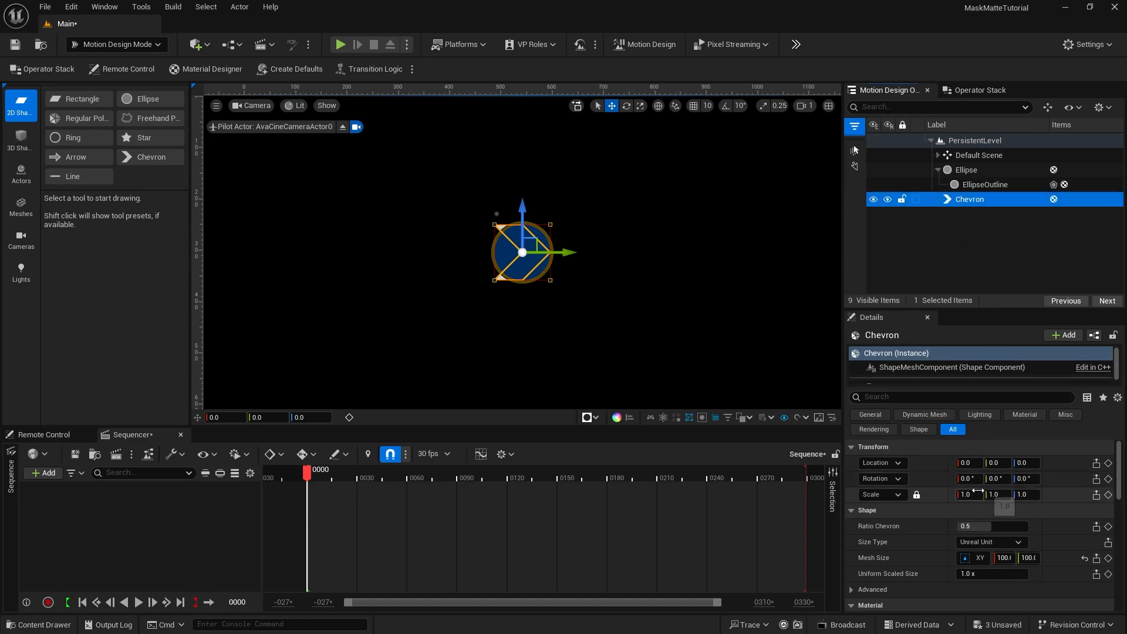
{"action": "left_click_drag", "start_coordinate": [972, 495], "coordinate": [954, 495]}
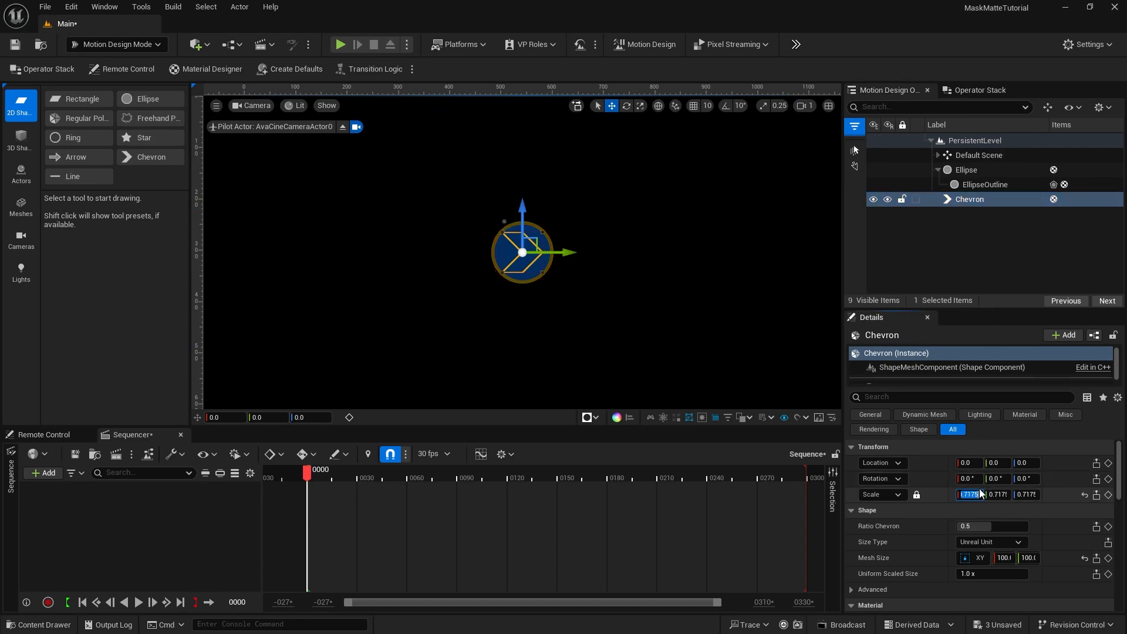
{"action": "left_click", "coordinate": [981, 494]}
{"action": "type", "text": "0.6"}
{"action": "key", "text": "Return"}
Give the chevron a new PBR Material Designer material and set its blend mode to Translucent
{"action": "left_click", "coordinate": [950, 199]}
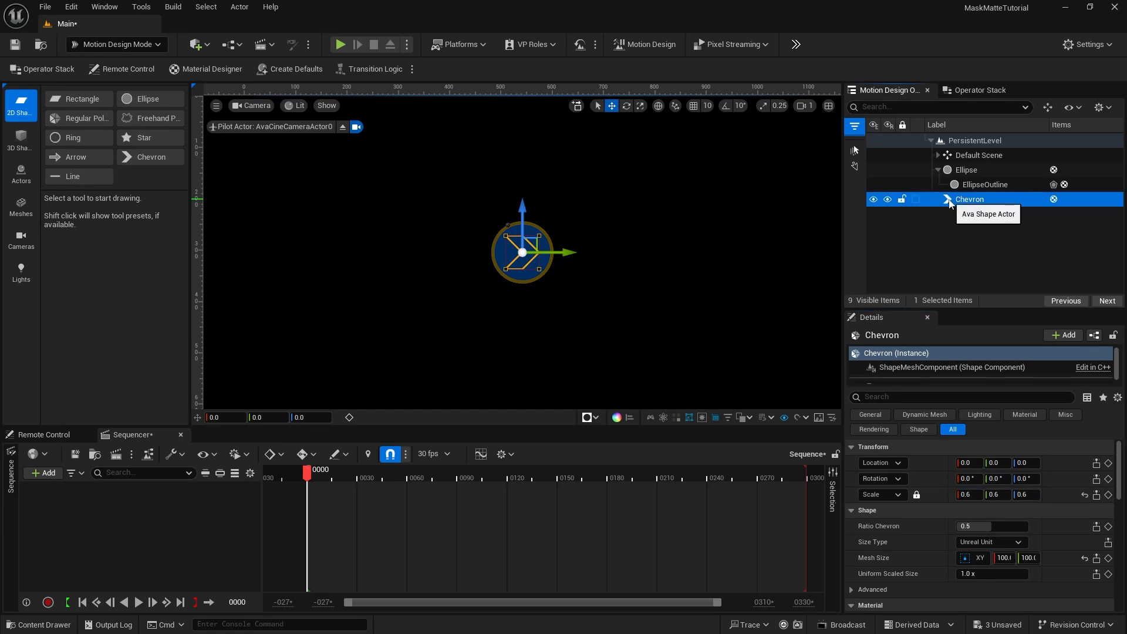
{"action": "scroll", "coordinate": [964, 522], "scroll_direction": "down", "scroll_amount": 4}
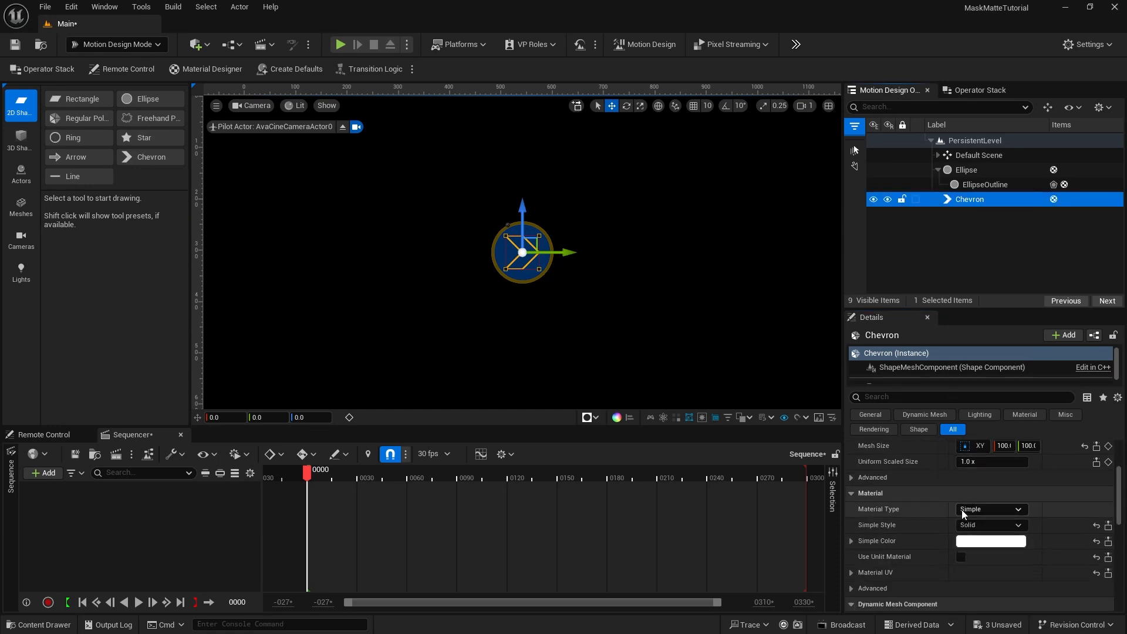
{"action": "left_click", "coordinate": [990, 510]}
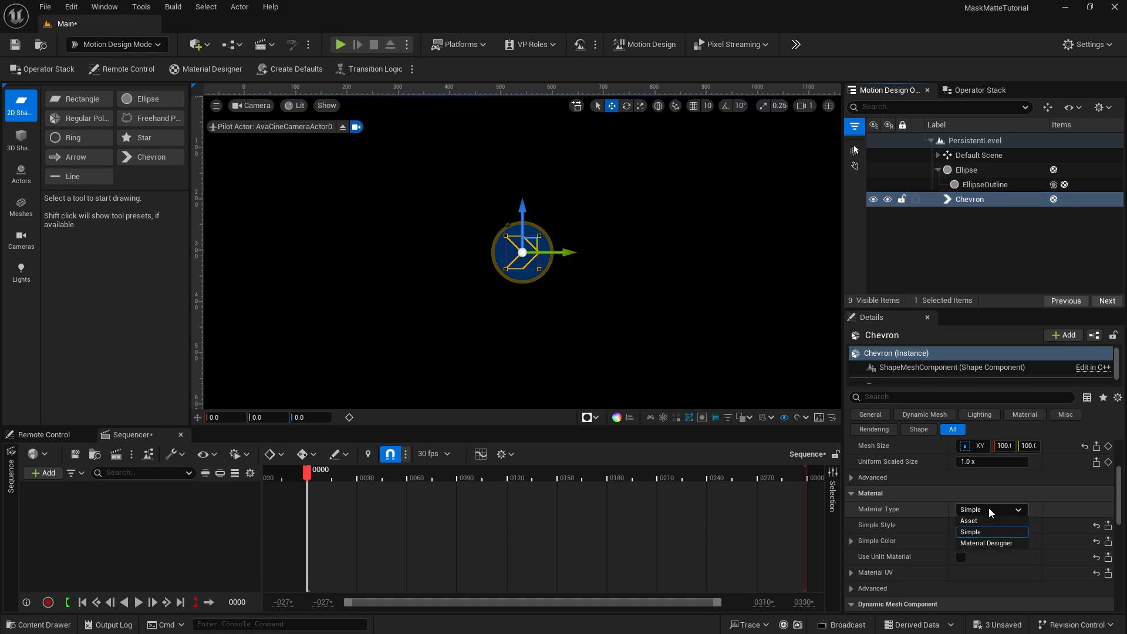
{"action": "left_click", "coordinate": [992, 544]}
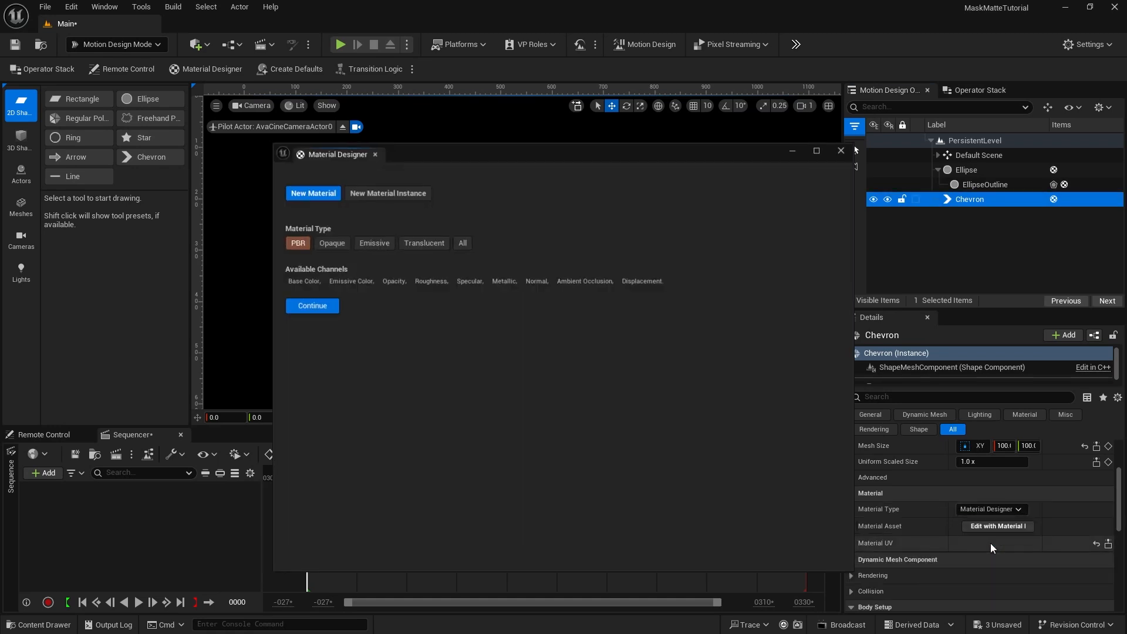
{"action": "left_click", "coordinate": [305, 305]}
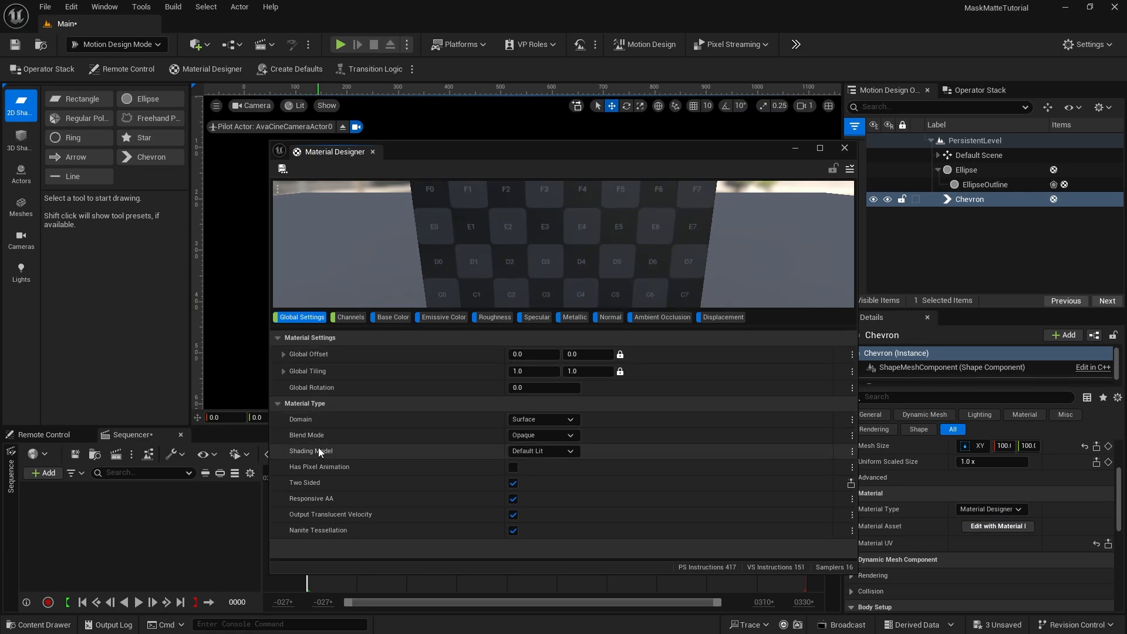
{"action": "left_click", "coordinate": [542, 435]}
{"action": "left_click", "coordinate": [545, 470]}
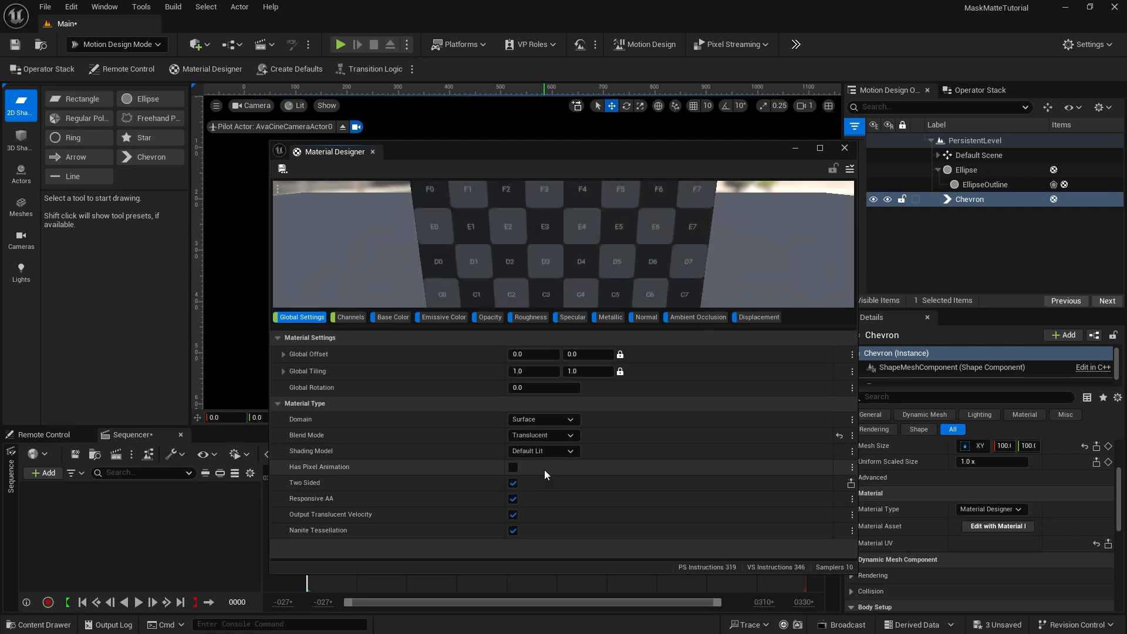
Change the source of the chevron material's base color layer to a Linear Gradient
{"action": "left_click", "coordinate": [393, 317]}
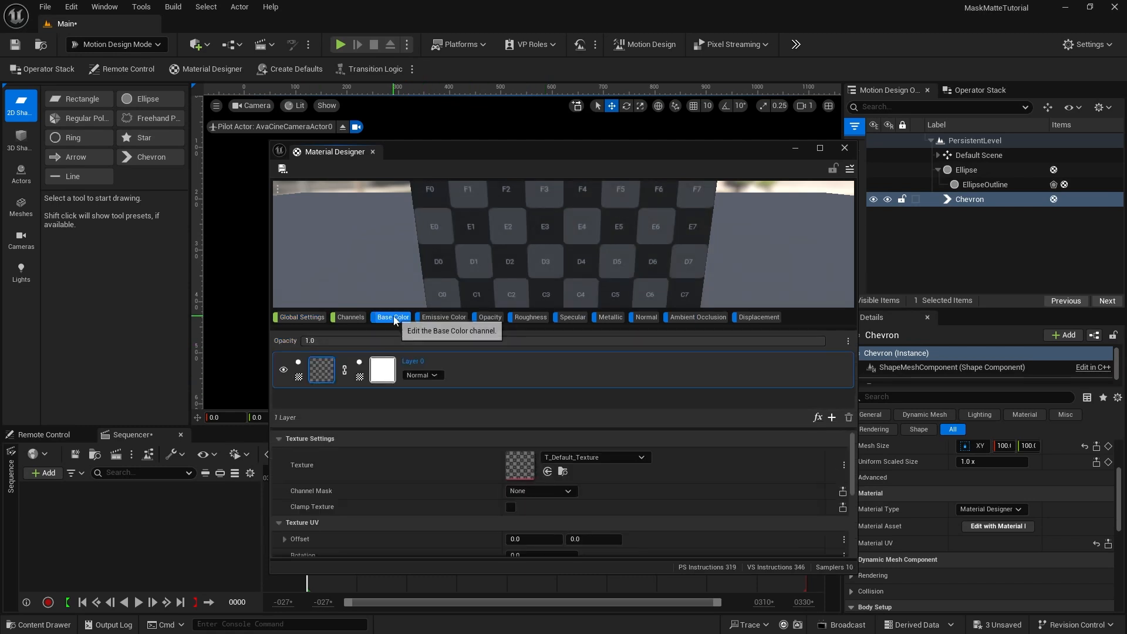
{"action": "left_click", "coordinate": [299, 378]}
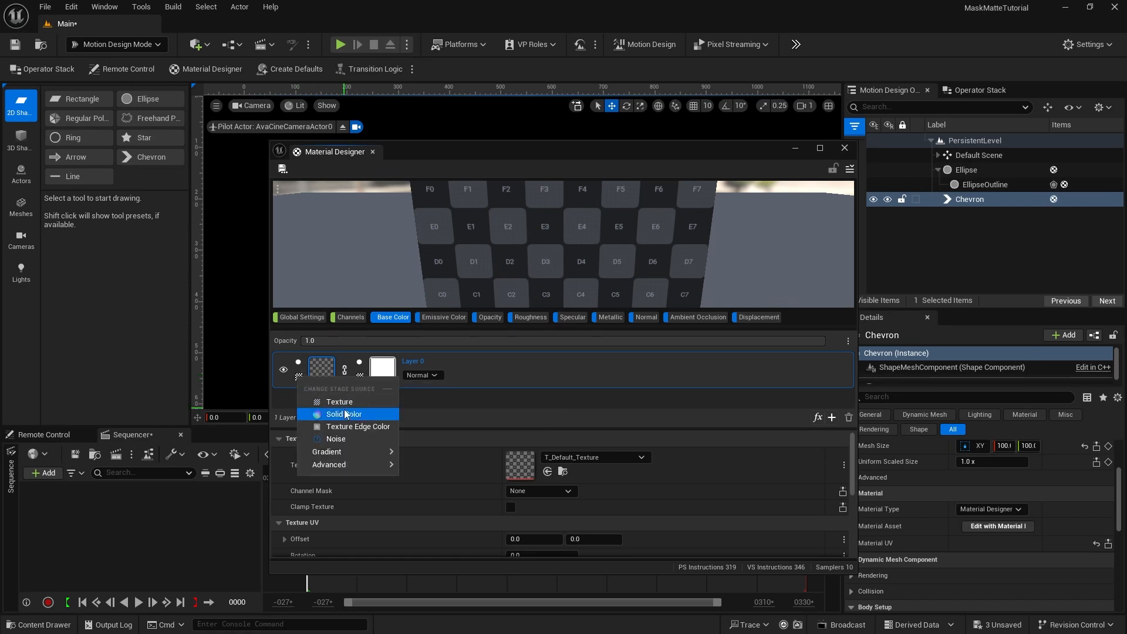
{"action": "mouse_move", "coordinate": [348, 452]}
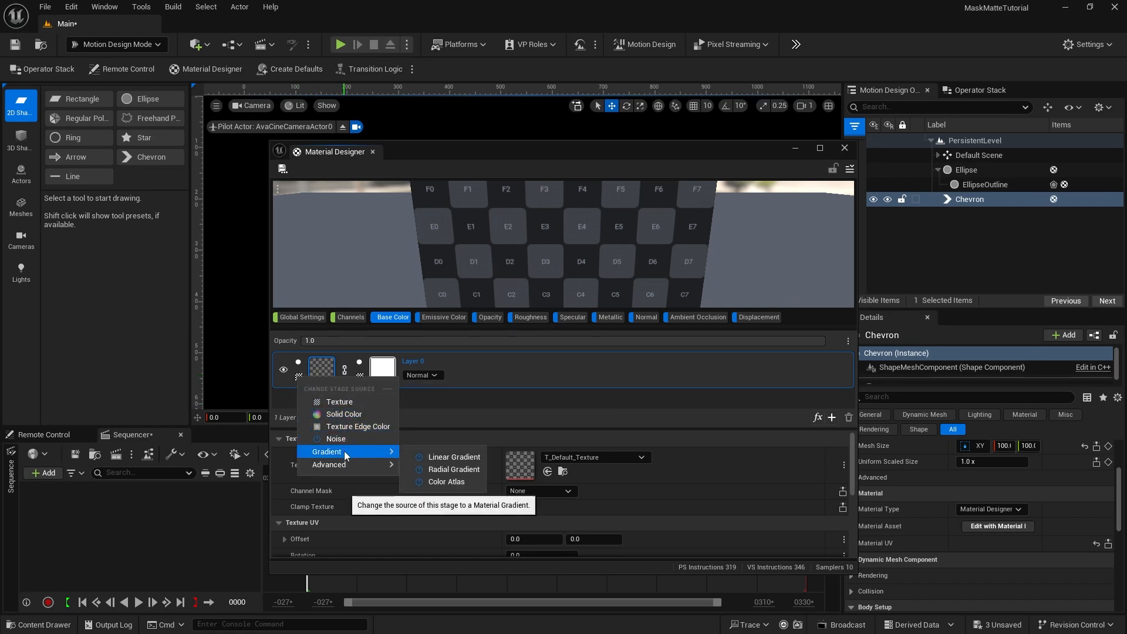
{"action": "left_click", "coordinate": [446, 456]}
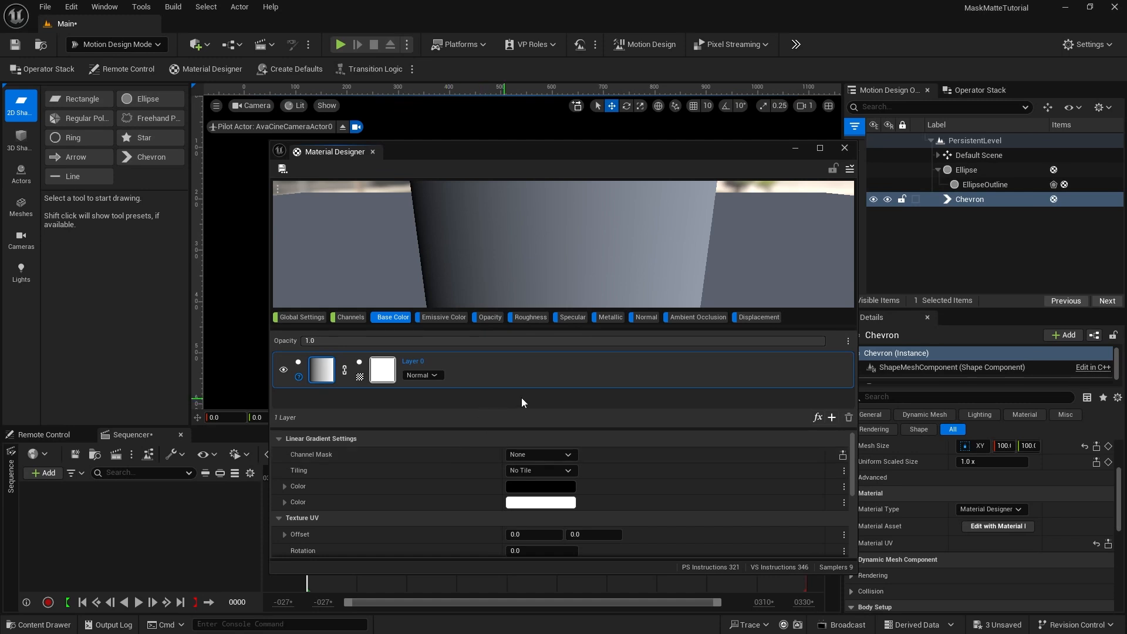
Save the chevron's material as gradient in the Materials folder and close the Material Designer
{"action": "left_click", "coordinate": [282, 169]}
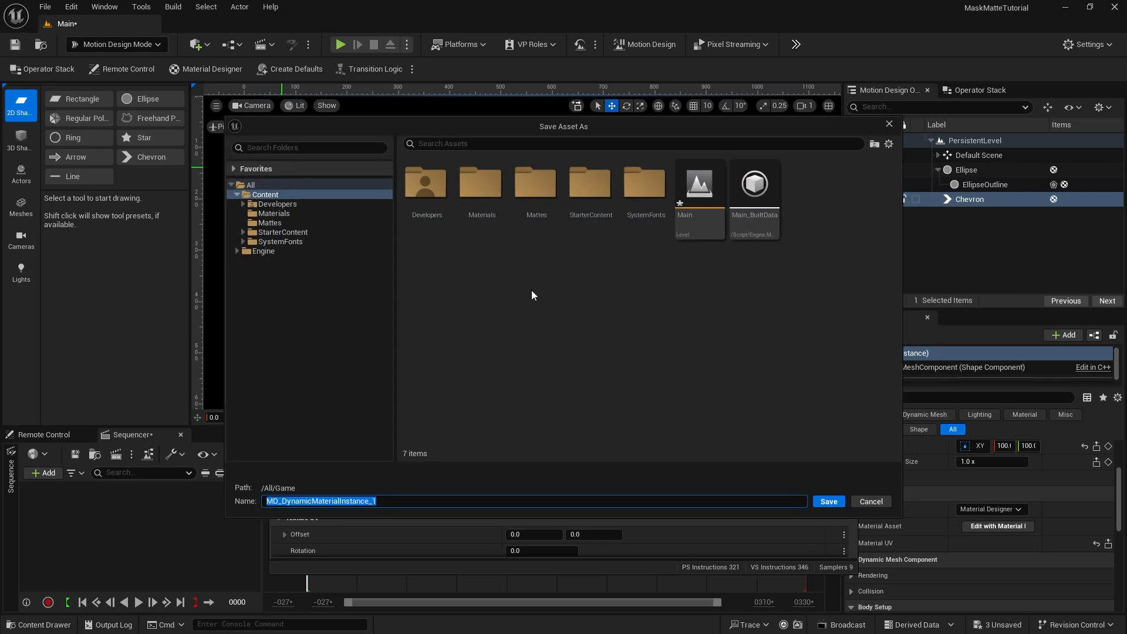
{"action": "double_click", "coordinate": [478, 186]}
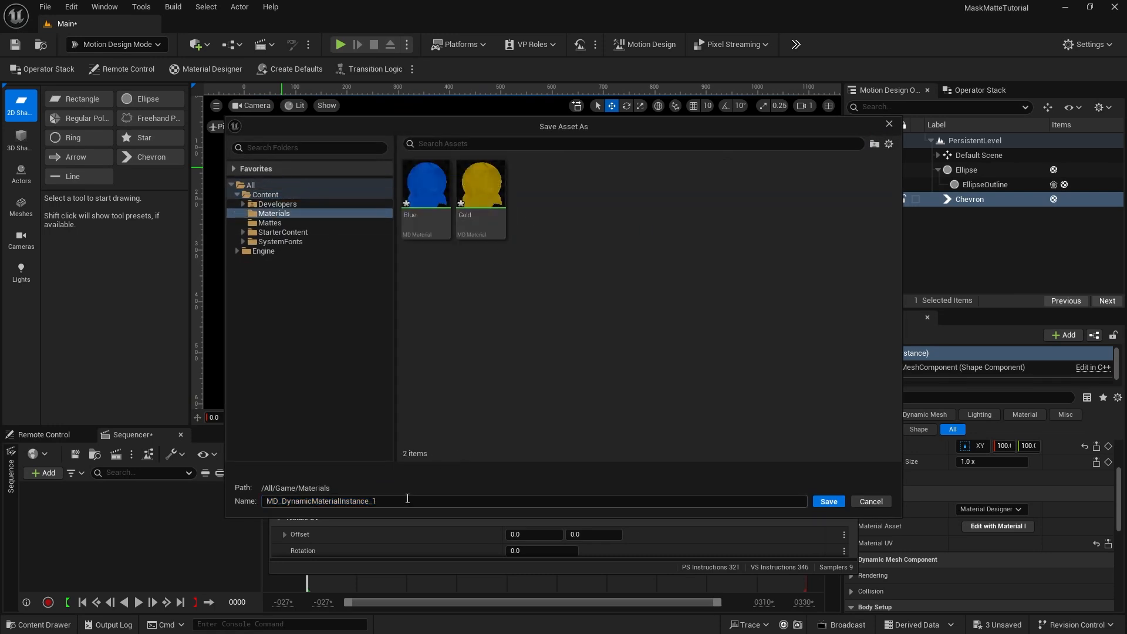
{"action": "left_click_drag", "start_coordinate": [407, 501], "coordinate": [202, 507]}
{"action": "type", "text": "gradient"}
{"action": "key", "text": "Return"}
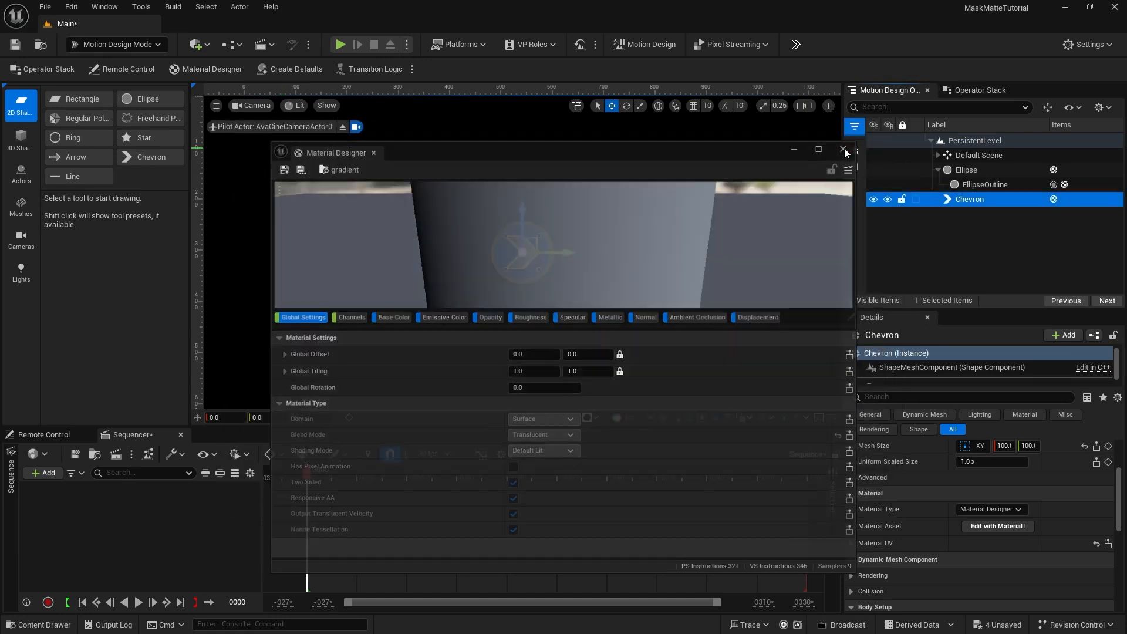
{"action": "left_click", "coordinate": [844, 148]}
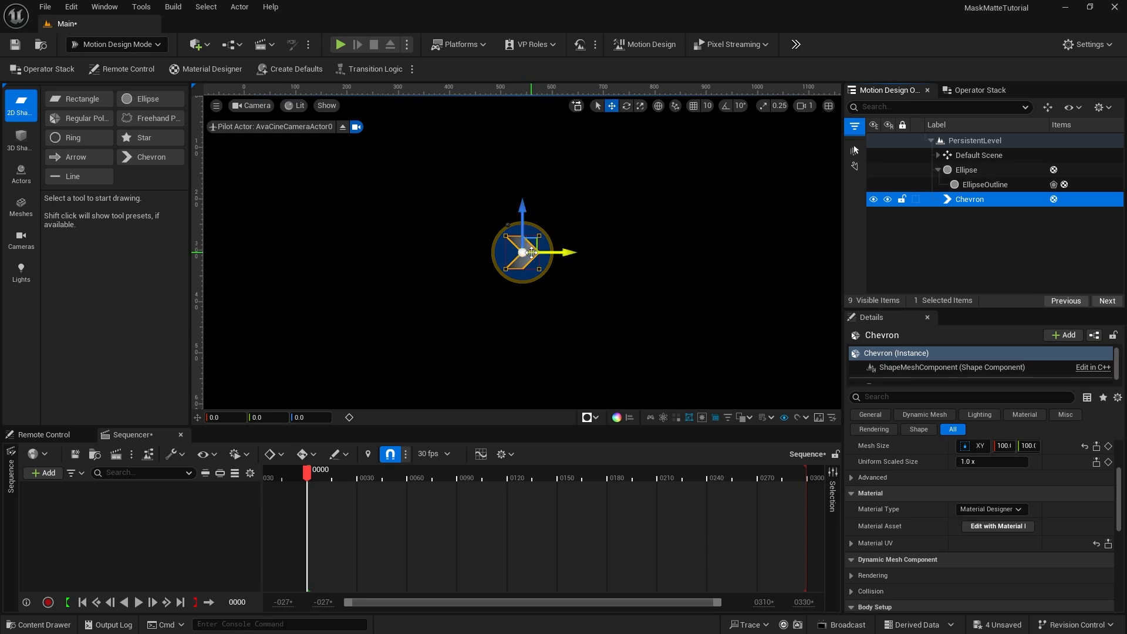
Group the ellipse, its outline and the chevron under a new null actor and add a Translucent Priority modifier to it
{"action": "left_click", "coordinate": [963, 170], "text": "shift"}
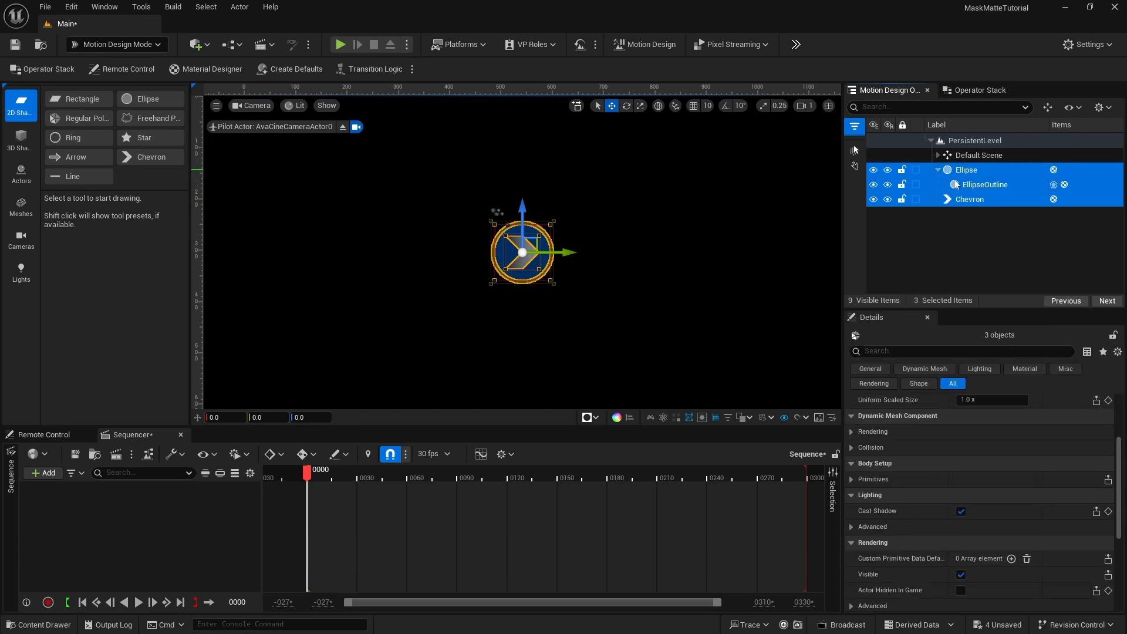
{"action": "left_click", "coordinate": [1048, 108]}
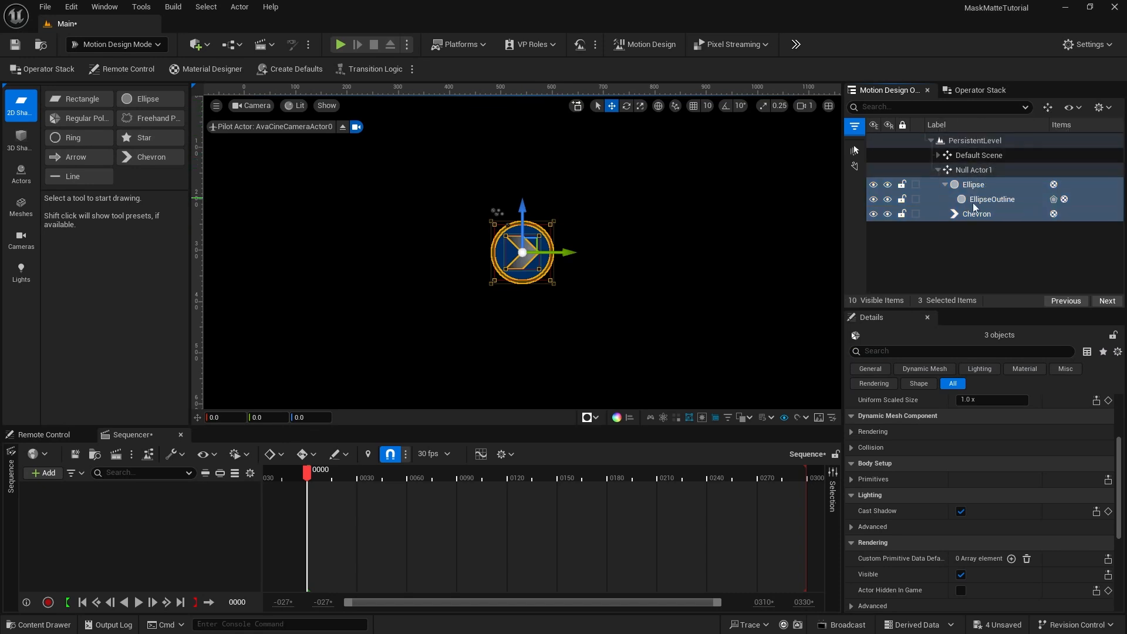
{"action": "left_click", "coordinate": [966, 170]}
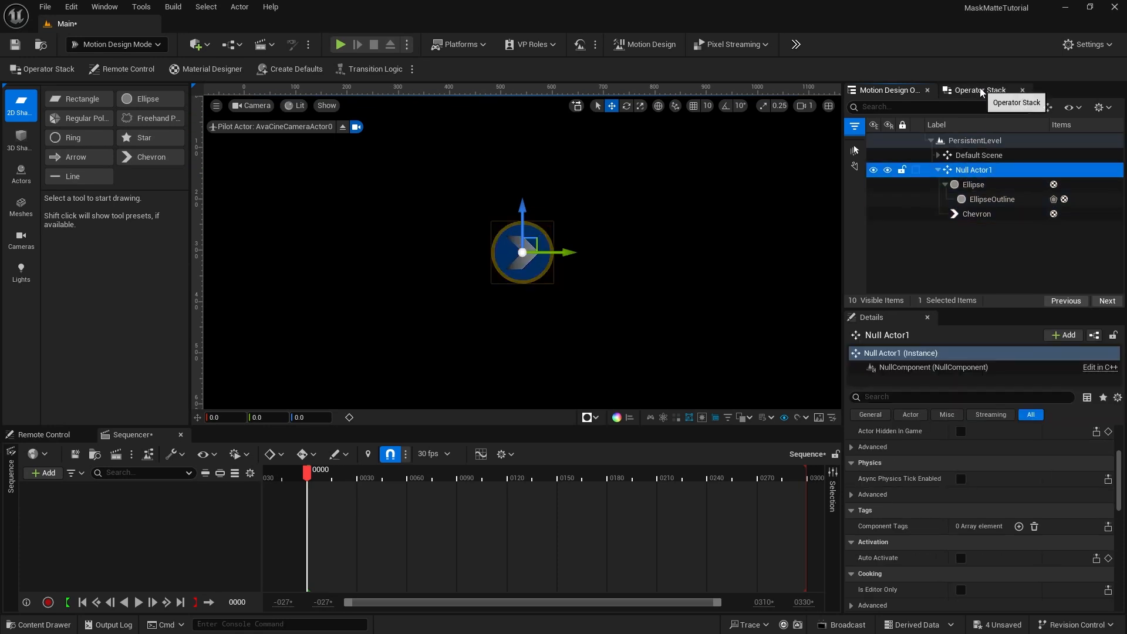
{"action": "left_click", "coordinate": [982, 91]}
{"action": "left_click", "coordinate": [948, 150]}
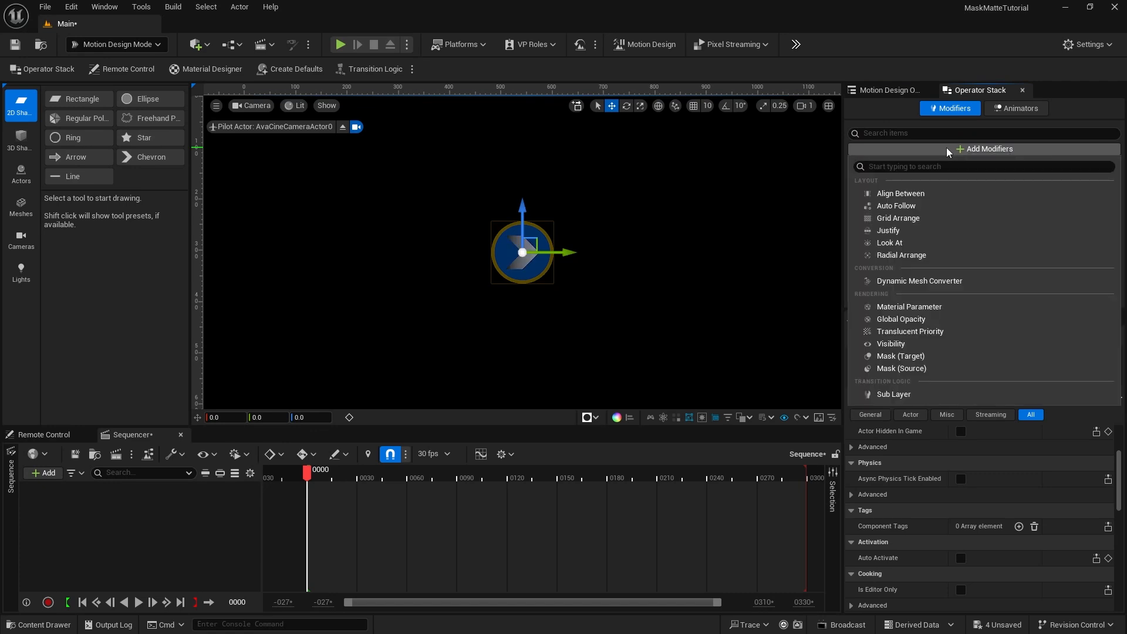
{"action": "left_click", "coordinate": [955, 332]}
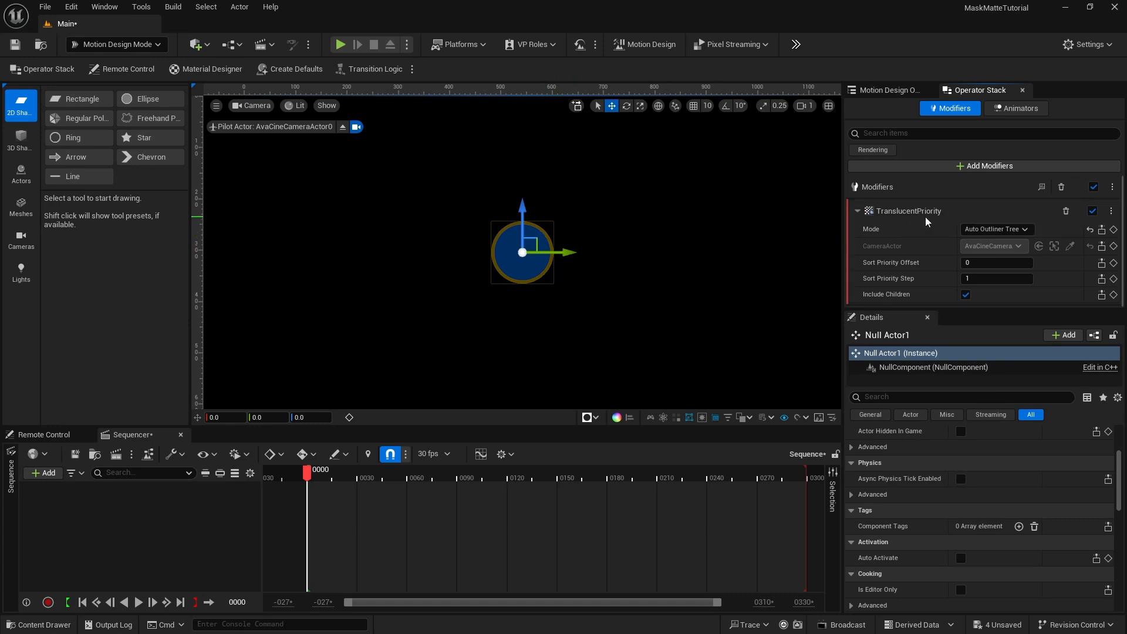
Move the chevron above the ellipse in the null actor's hierarchy and review the null actor's modifier
{"action": "left_click", "coordinate": [888, 91]}
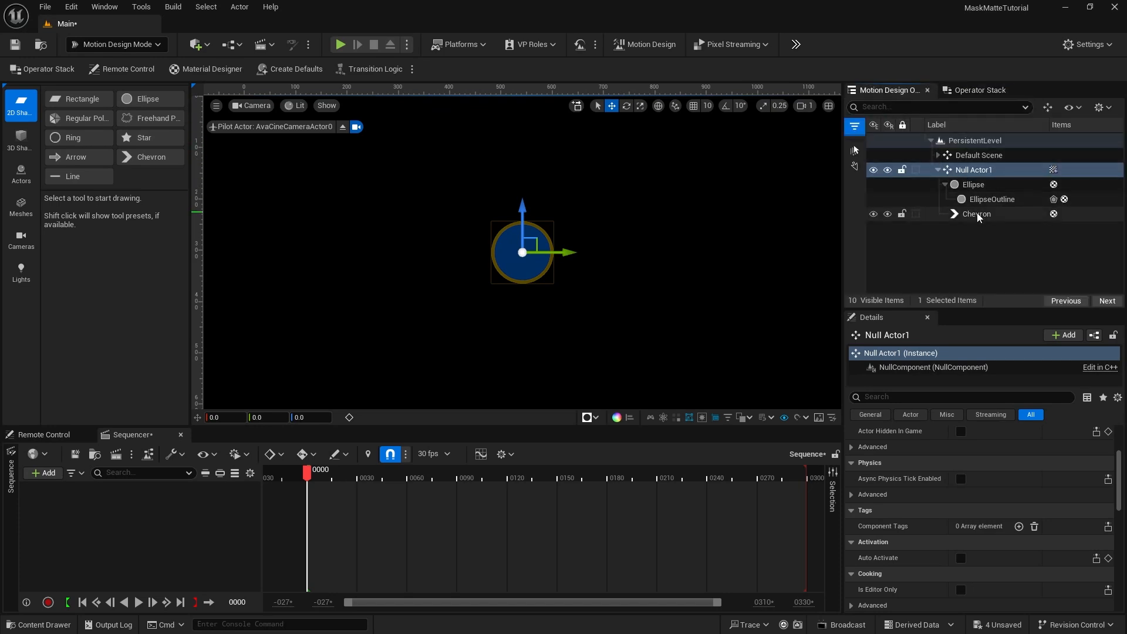
{"action": "left_click_drag", "start_coordinate": [970, 219], "coordinate": [965, 183]}
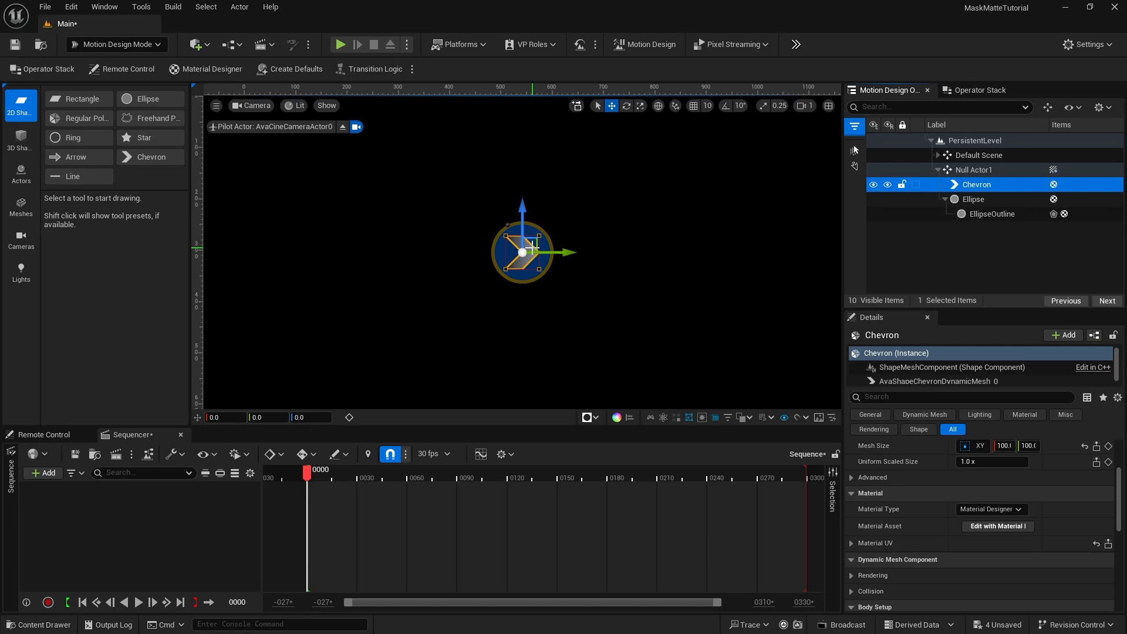
{"action": "left_click", "coordinate": [969, 170]}
{"action": "left_click", "coordinate": [970, 95]}
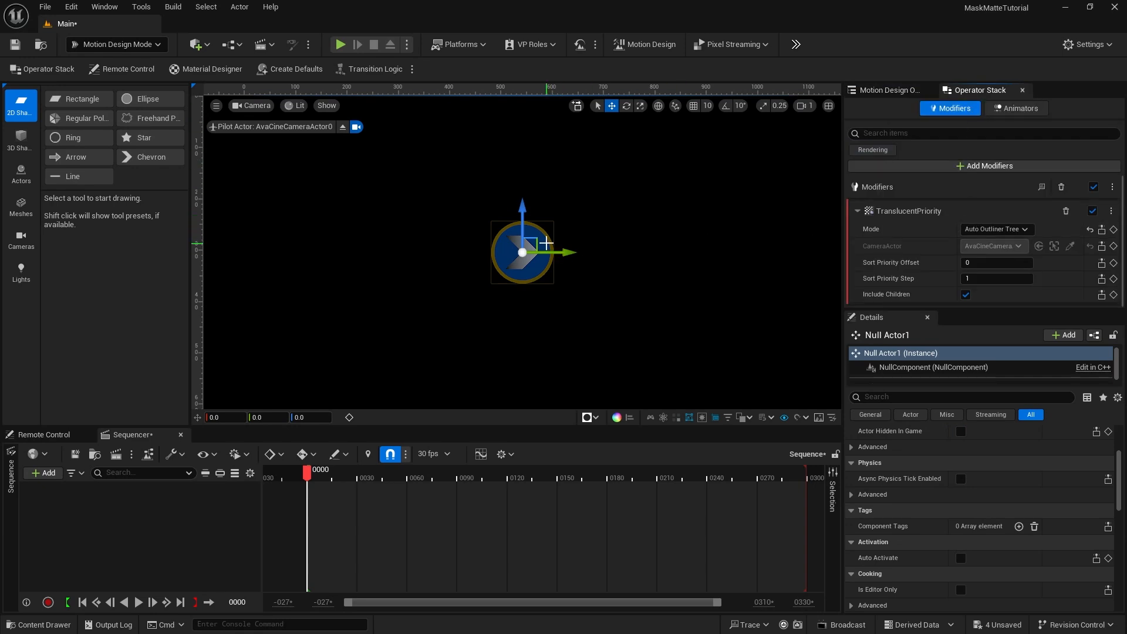
Duplicate the chevron and set the copy's X rotation to 180°
{"action": "left_click", "coordinate": [885, 90]}
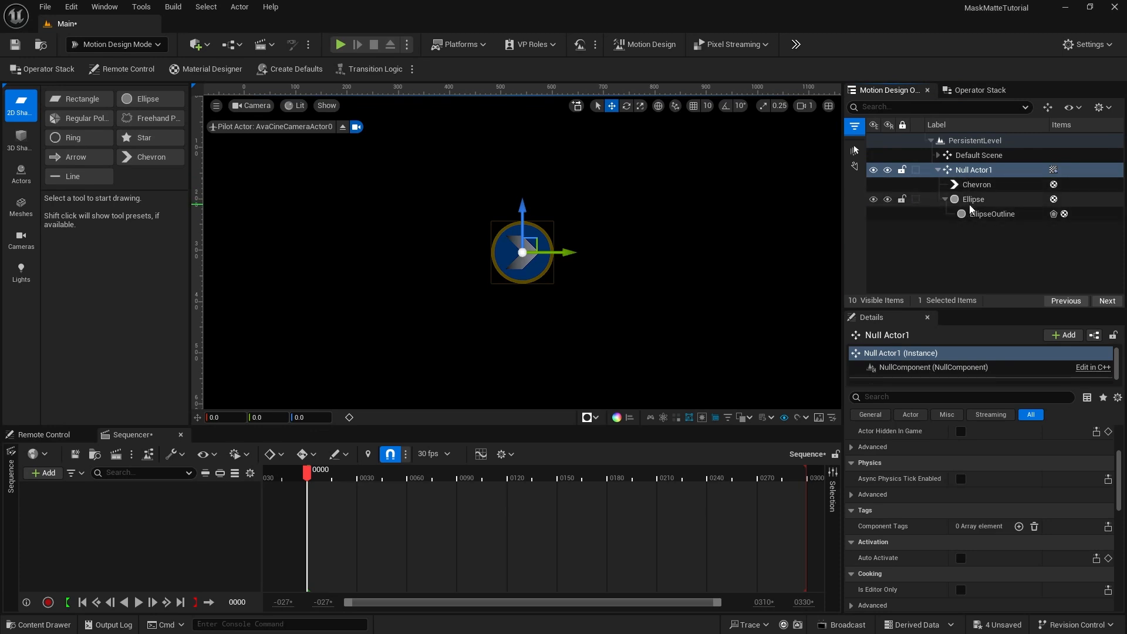
{"action": "left_click", "coordinate": [967, 185]}
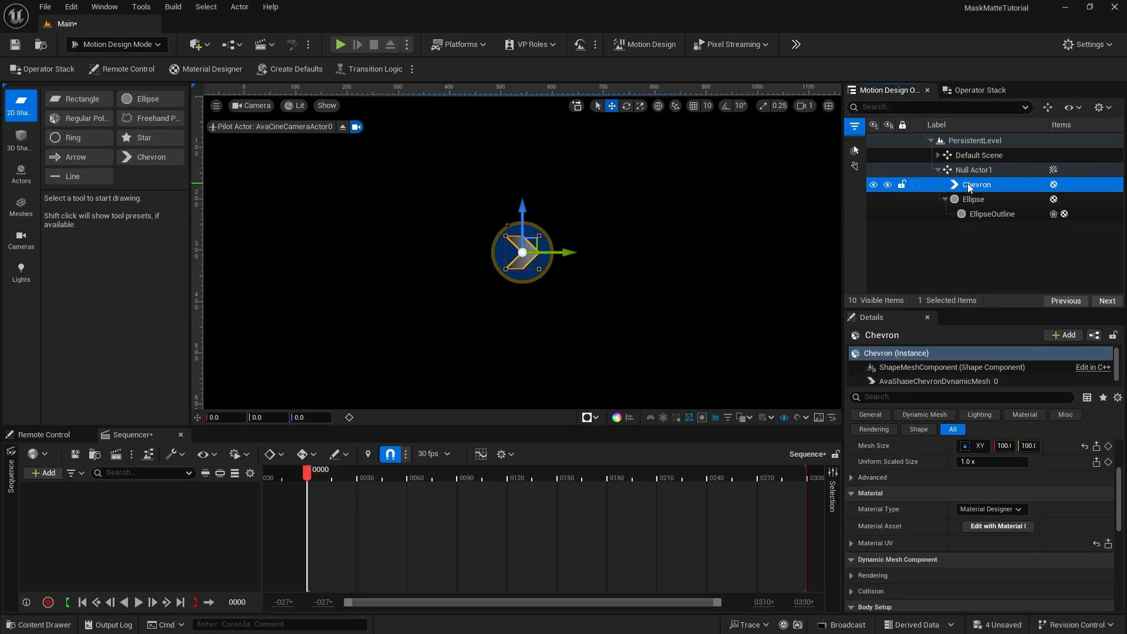
{"action": "key", "text": "ctrl+d"}
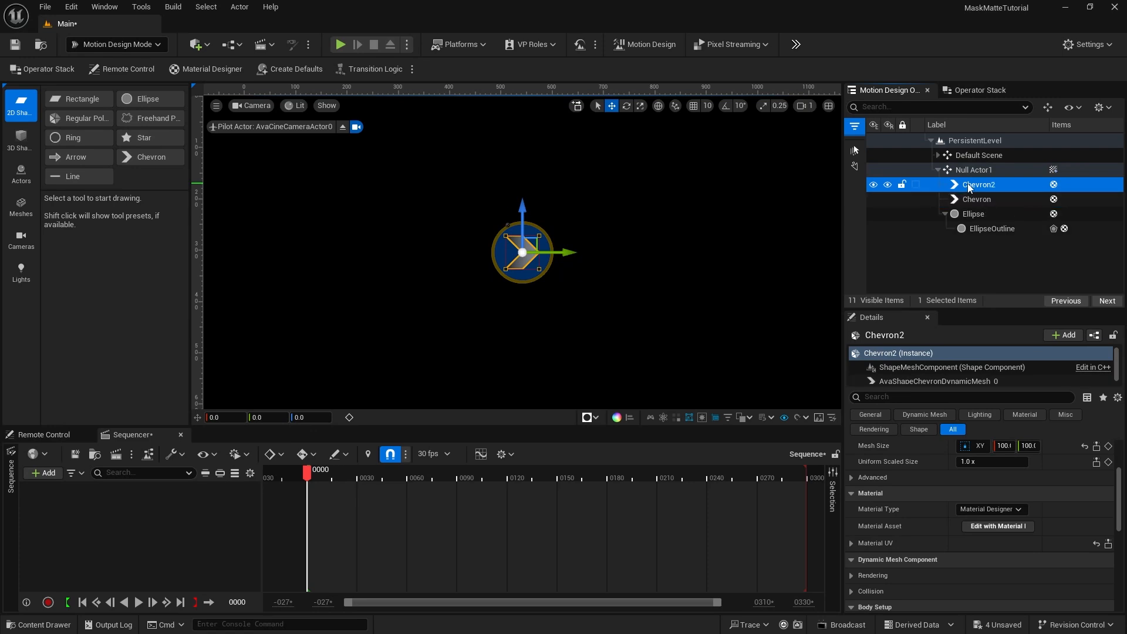
{"action": "double_click", "coordinate": [968, 184]}
{"action": "scroll", "coordinate": [1028, 493], "scroll_direction": "up", "scroll_amount": 3}
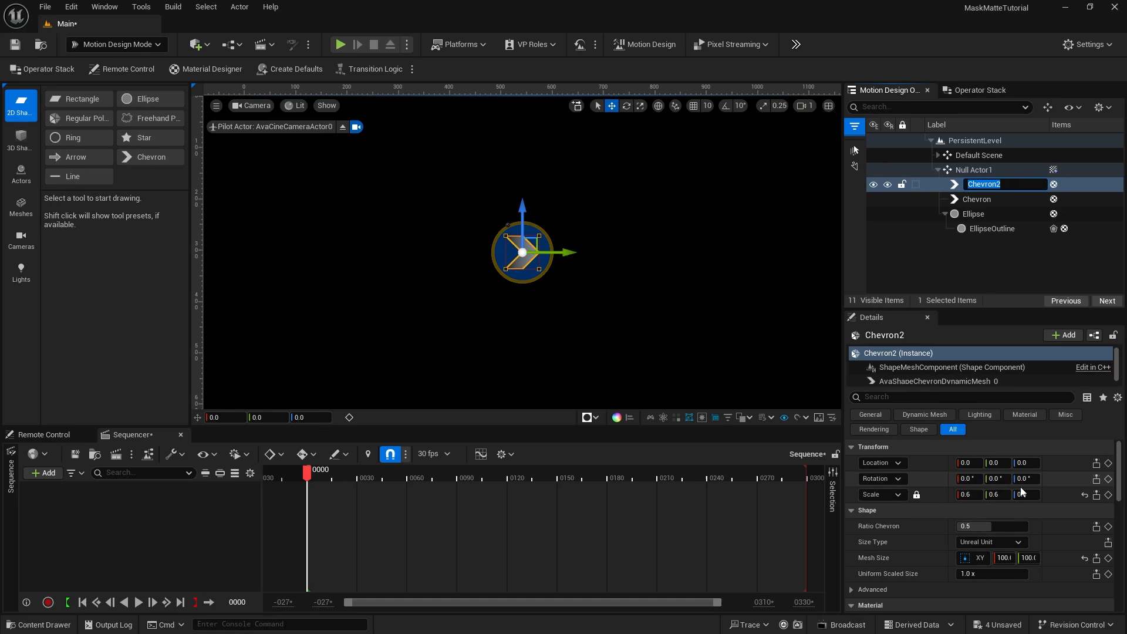
{"action": "left_click", "coordinate": [966, 480]}
{"action": "type", "text": "180"}
{"action": "key", "text": "Return"}
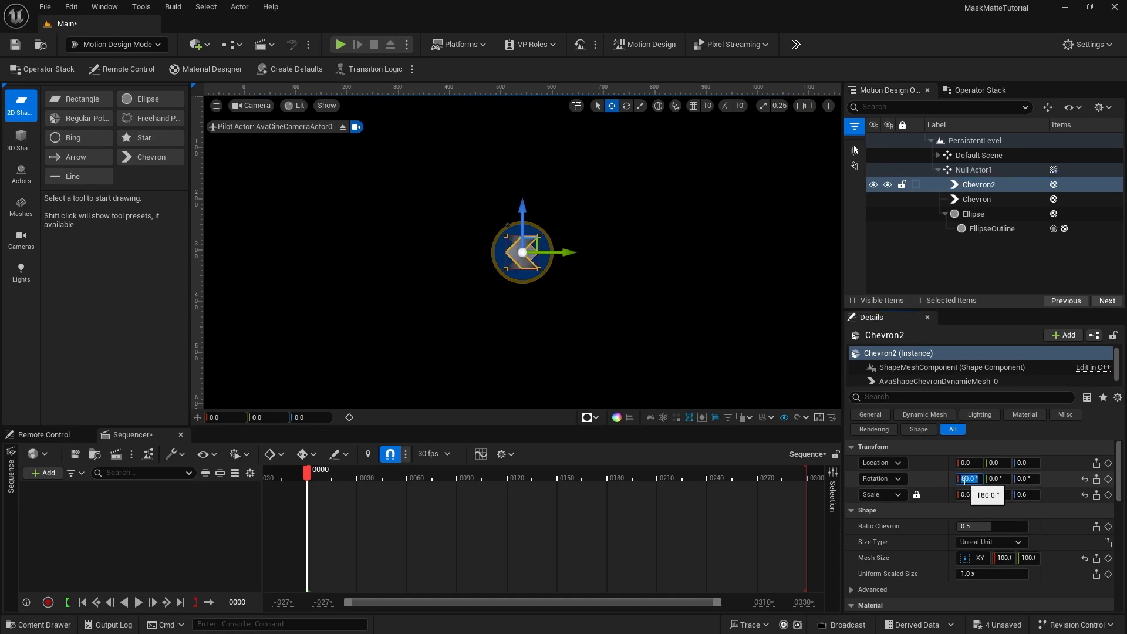
{"action": "left_click", "coordinate": [973, 269]}
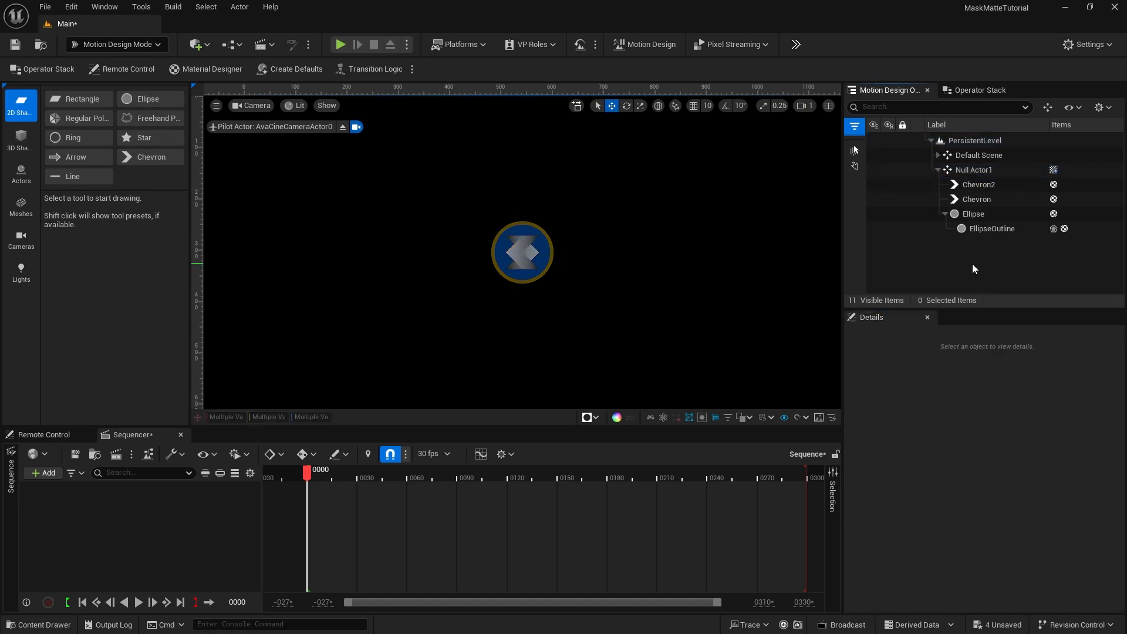
Rename the null actor LogoEllipse and collapse its hierarchy
{"action": "left_click", "coordinate": [968, 171]}
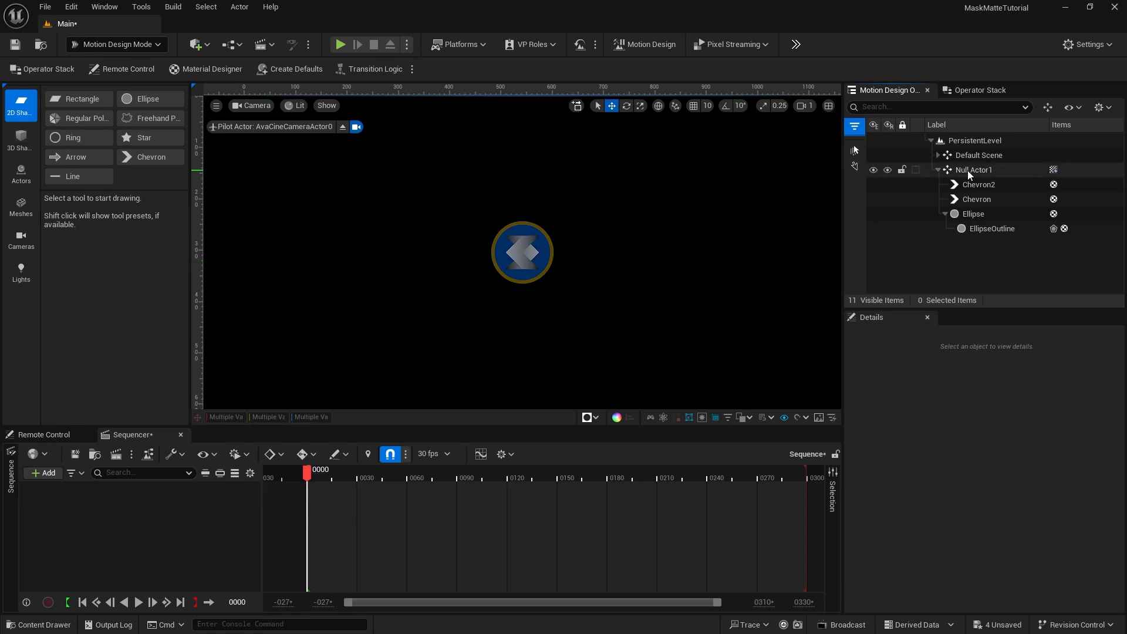
{"action": "left_click", "coordinate": [968, 171]}
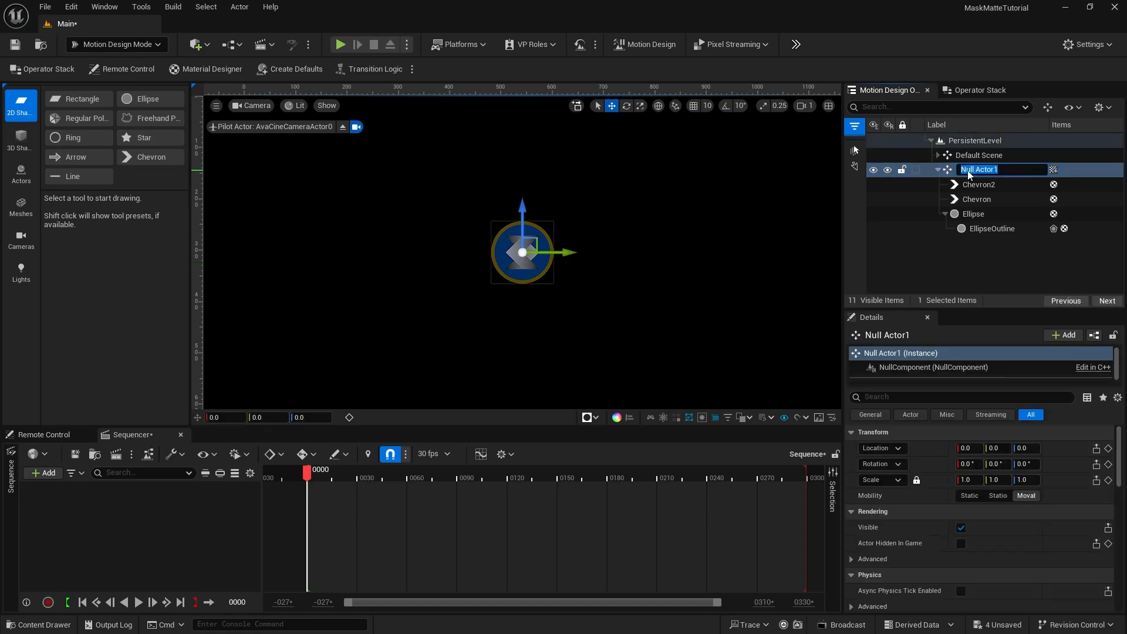
{"action": "type", "text": "LogoEllipse"}
{"action": "key", "text": "Return"}
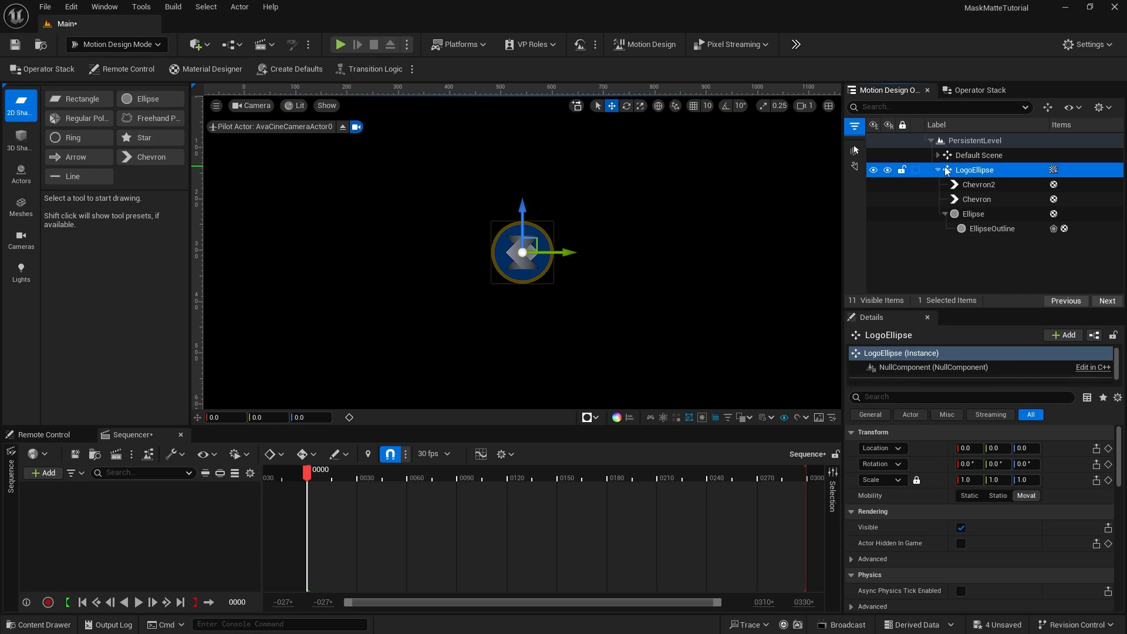
{"action": "left_click", "coordinate": [938, 171]}
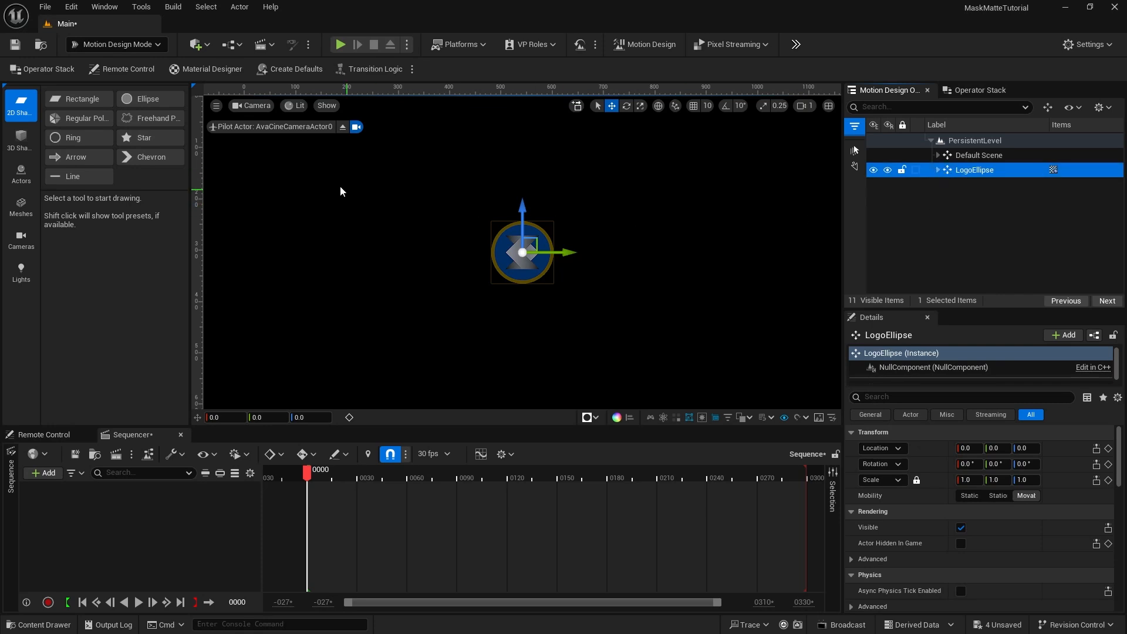
Add a rectangle shape at the center of the scene
{"action": "left_click", "coordinate": [78, 101]}
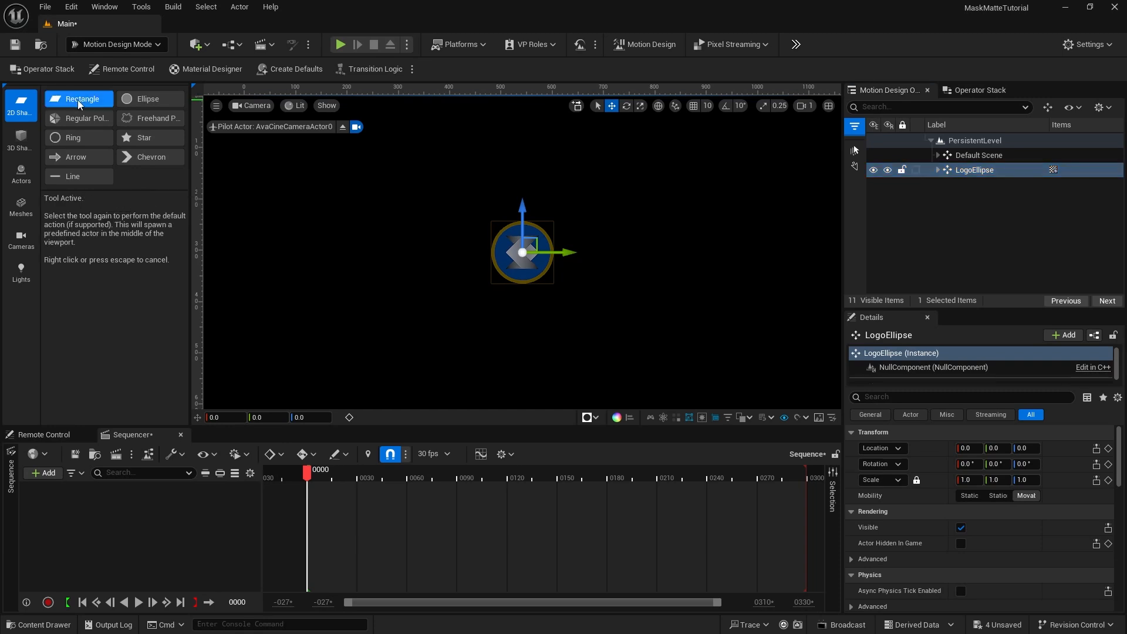
{"action": "left_click", "coordinate": [78, 100]}
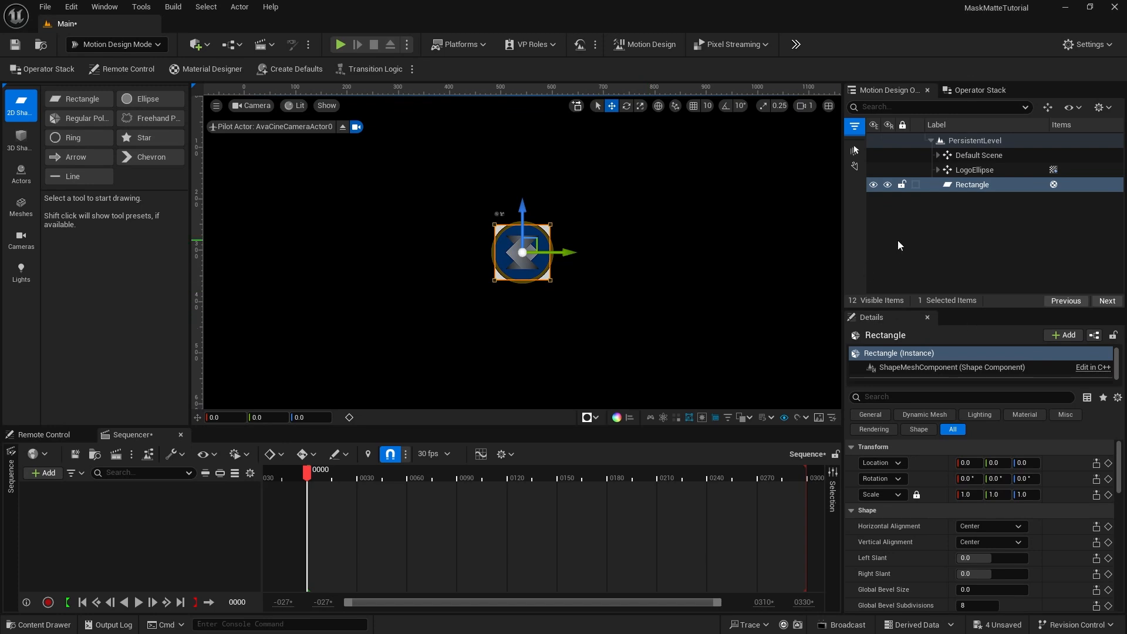
{"action": "left_click", "coordinate": [944, 186]}
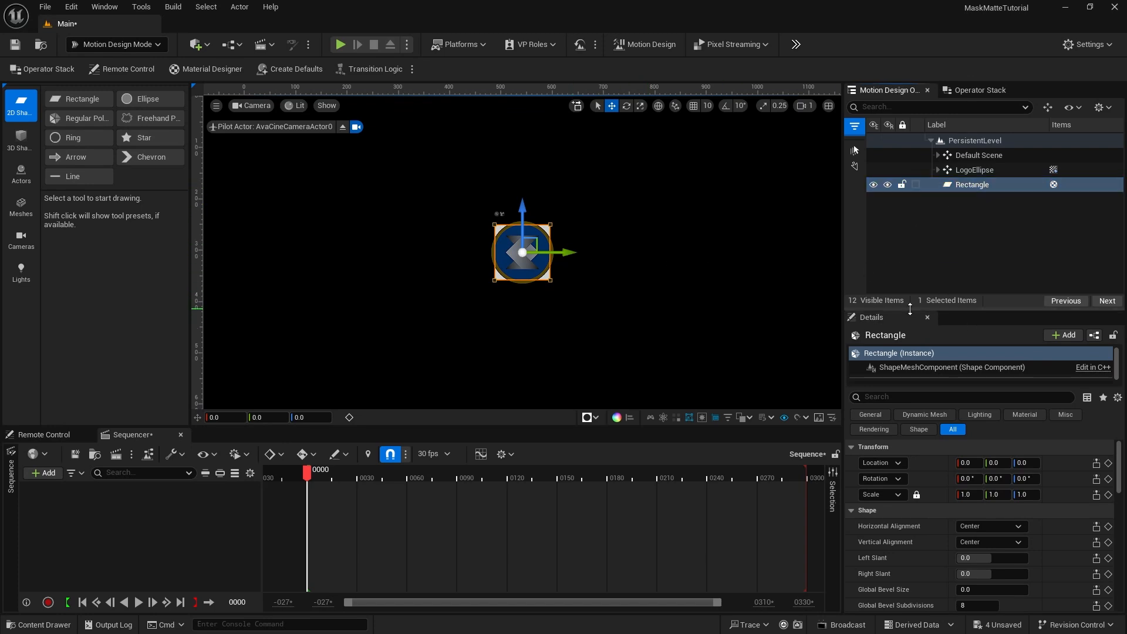
Unlock the rectangle's mesh size proportions to Free and set its size to 350 by 60
{"action": "left_click_drag", "start_coordinate": [932, 309], "coordinate": [931, 244]}
{"action": "scroll", "coordinate": [979, 449], "scroll_direction": "down", "scroll_amount": 2}
{"action": "scroll", "coordinate": [979, 464], "scroll_direction": "down", "scroll_amount": 1}
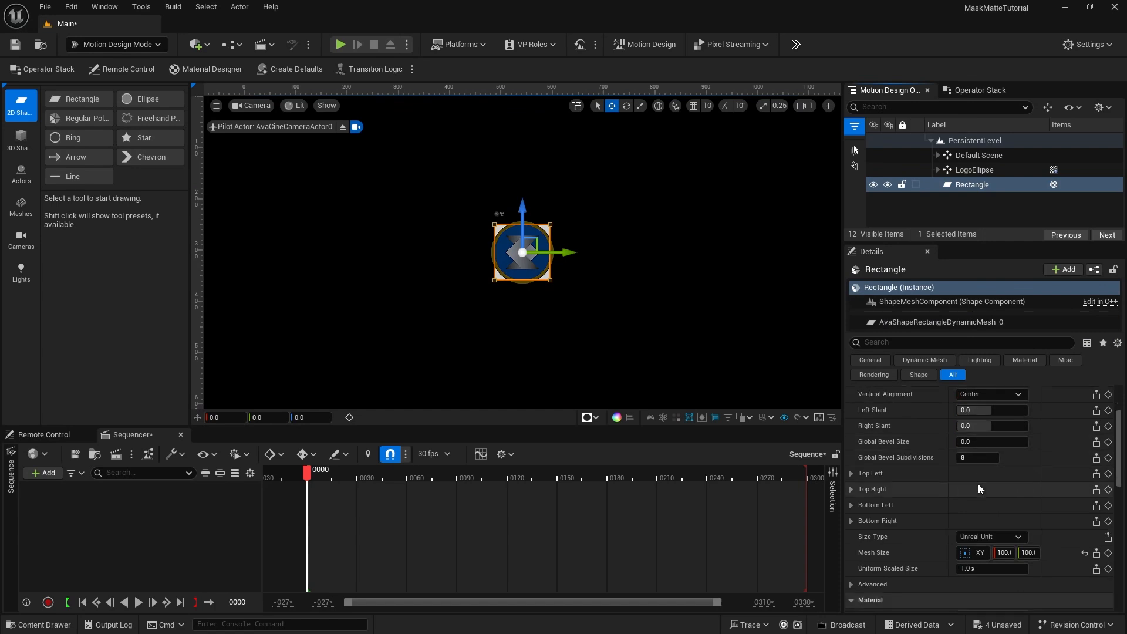
{"action": "scroll", "coordinate": [942, 473], "scroll_direction": "down", "scroll_amount": 2}
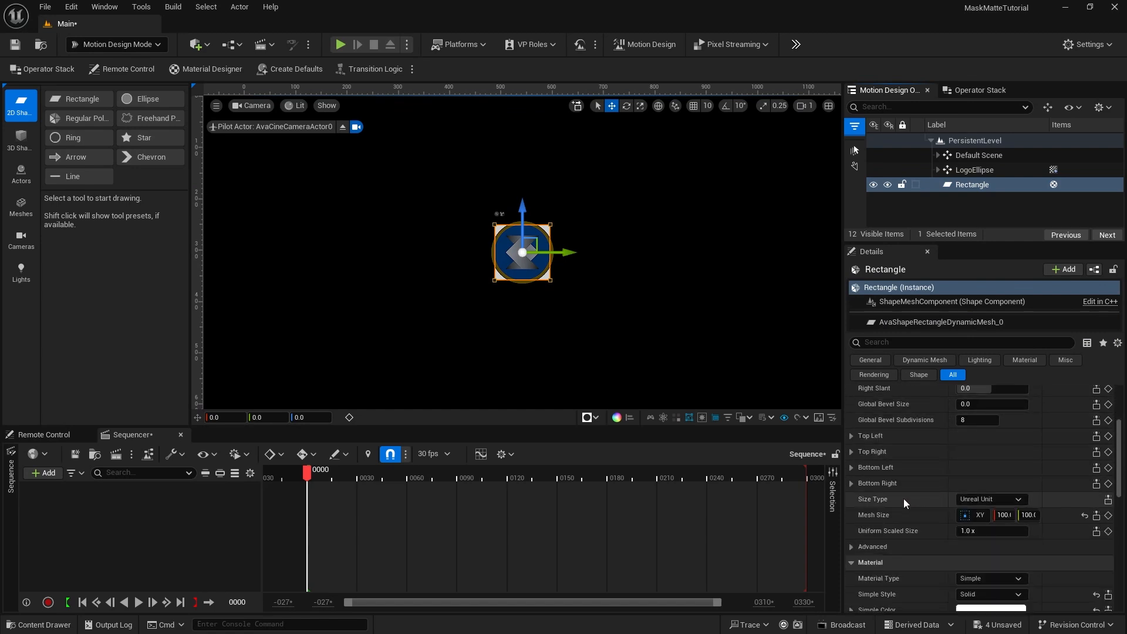
{"action": "left_click", "coordinate": [980, 517]}
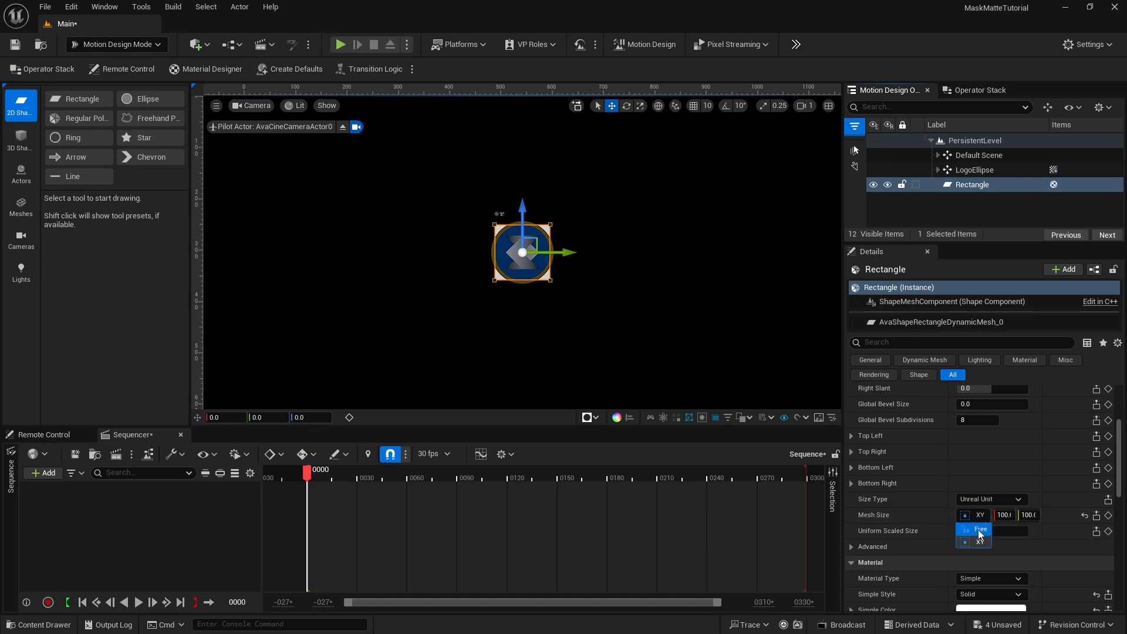
{"action": "left_click", "coordinate": [979, 530]}
{"action": "left_click_drag", "start_coordinate": [949, 513], "coordinate": [928, 515]}
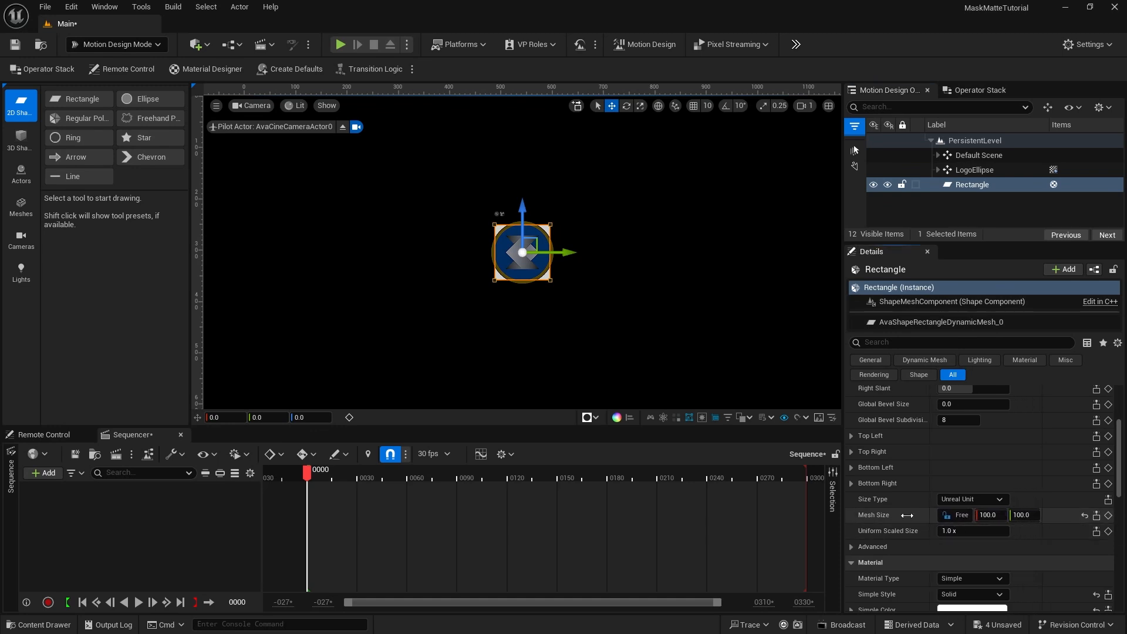
{"action": "left_click", "coordinate": [986, 515]}
{"action": "type", "text": "350"}
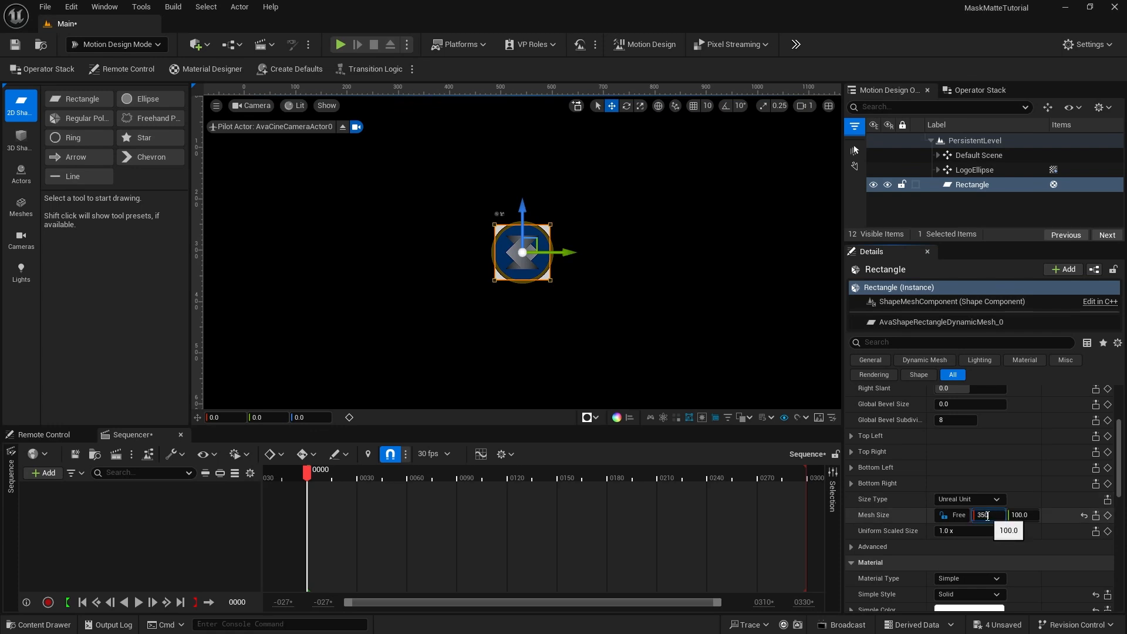
{"action": "key", "text": "Return"}
{"action": "left_click", "coordinate": [1022, 515]}
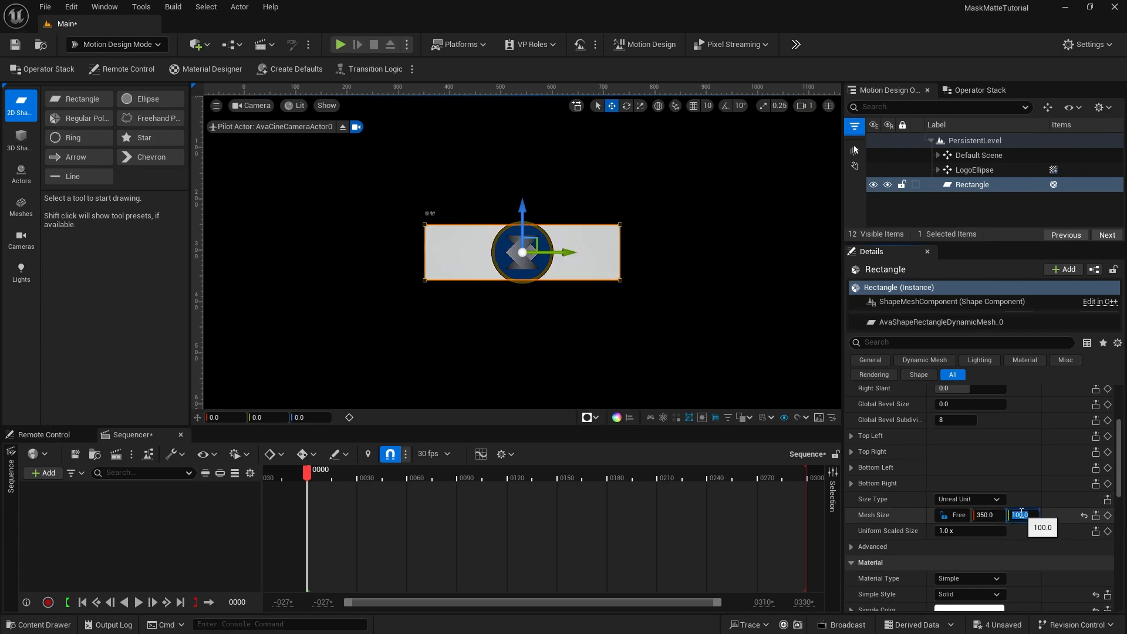
{"action": "type", "text": "60"}
{"action": "key", "text": "Return"}
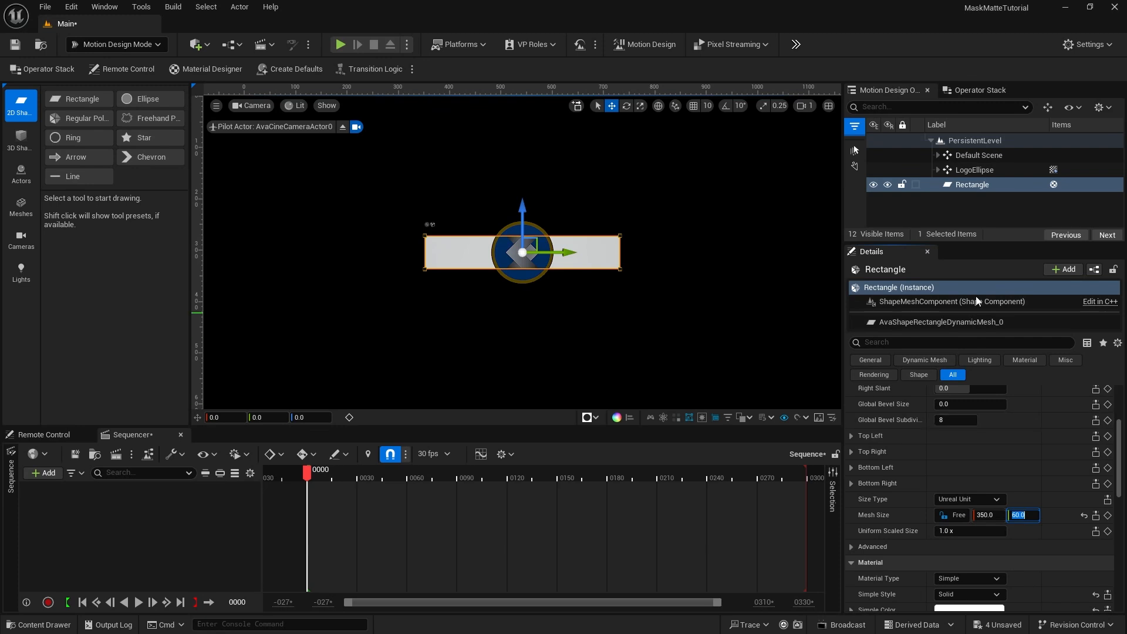
Move the LogoEllipse group to the rectangle's left end by setting its Y location to -195
{"action": "left_click", "coordinate": [963, 169]}
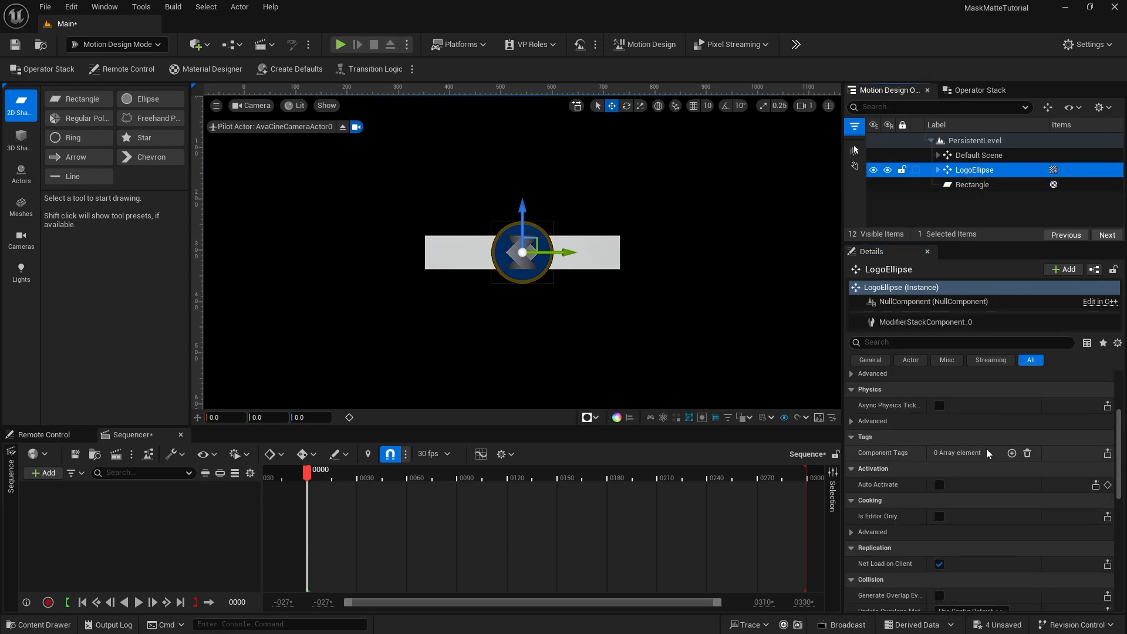
{"action": "scroll", "coordinate": [986, 451], "scroll_direction": "up", "scroll_amount": 3}
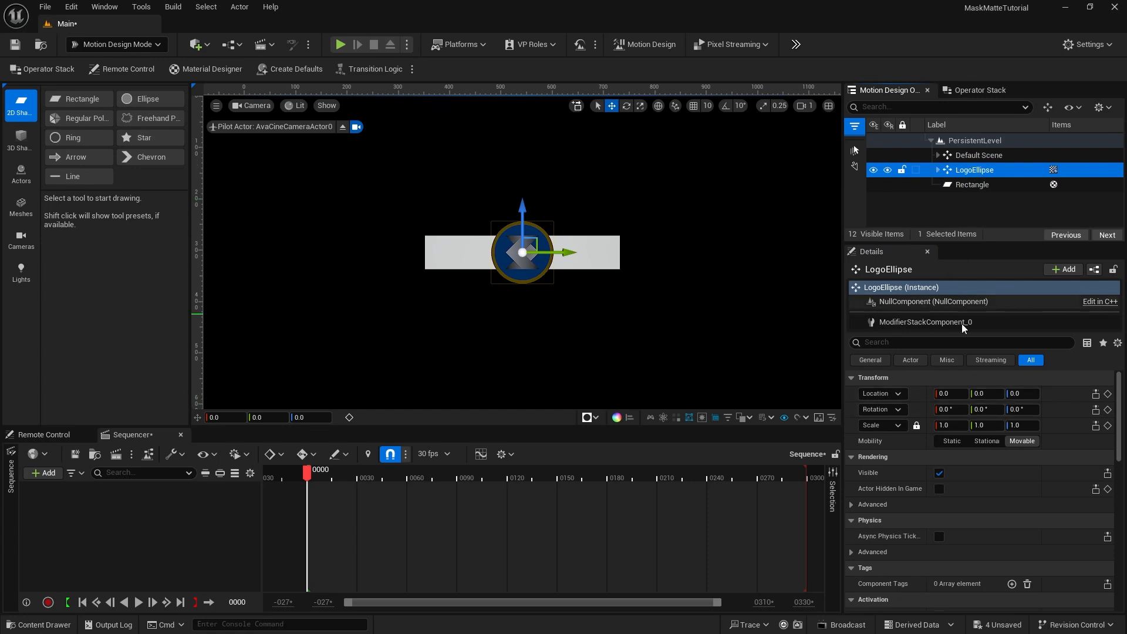
{"action": "mouse_move", "coordinate": [988, 393]}
{"action": "left_mouse_down"}
{"action": "mouse_move", "coordinate": [925, 393]}
{"action": "mouse_move", "coordinate": [979, 388]}
{"action": "left_mouse_up"}
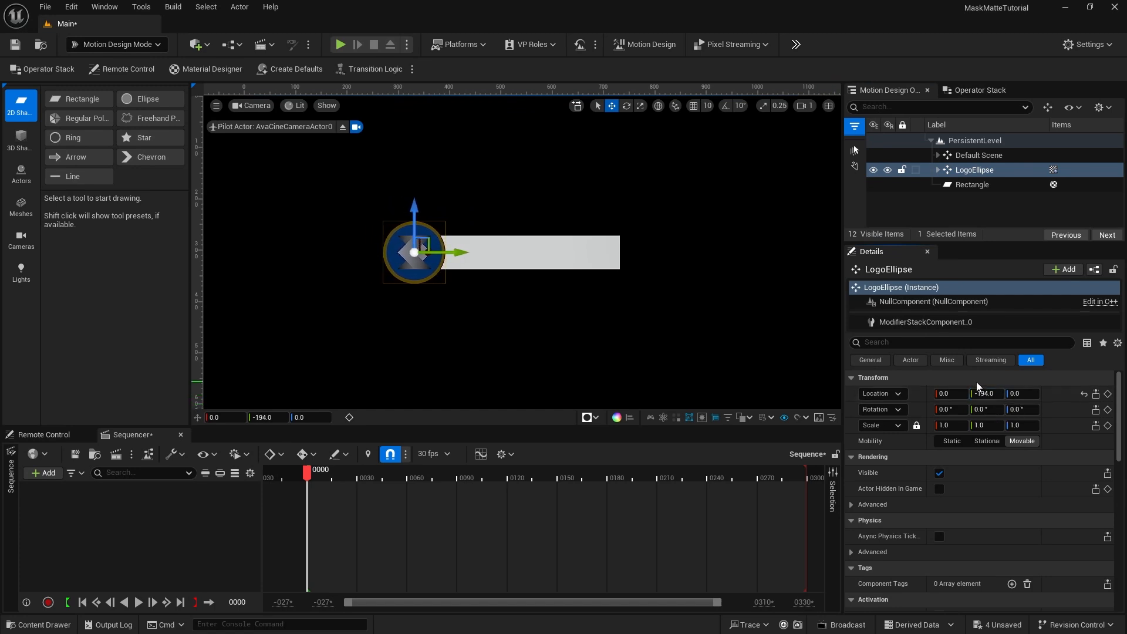
{"action": "left_click", "coordinate": [988, 392]}
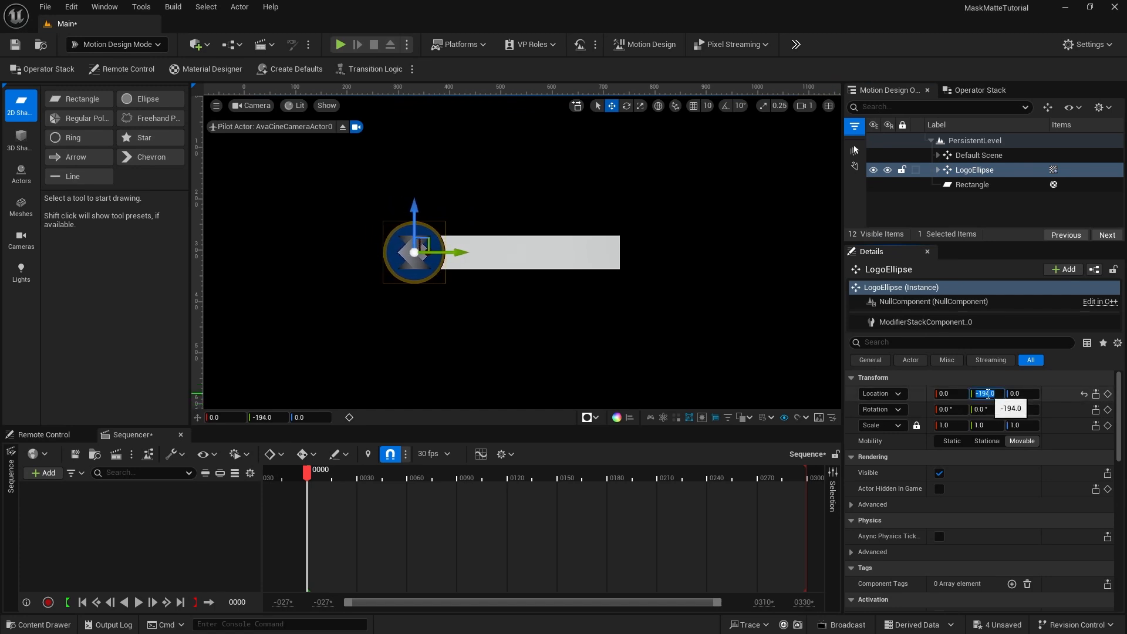
{"action": "type", "text": "-195"}
{"action": "key", "text": "Return"}
Set the rectangle's right slant to 30
{"action": "left_click", "coordinate": [955, 186]}
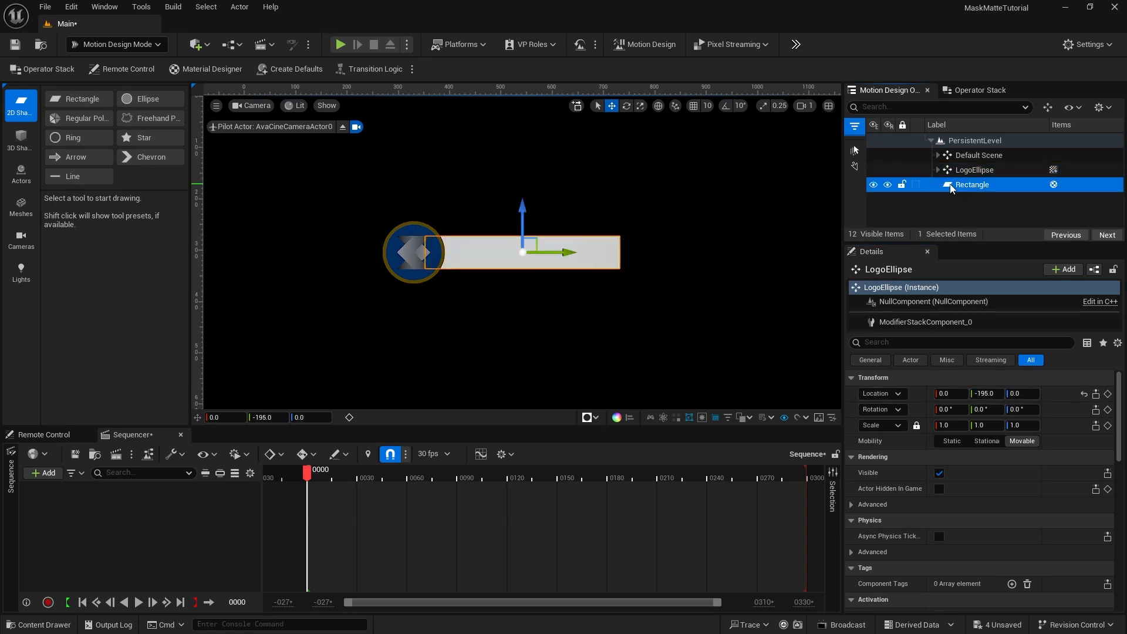
{"action": "scroll", "coordinate": [972, 497], "scroll_direction": "down", "scroll_amount": 2}
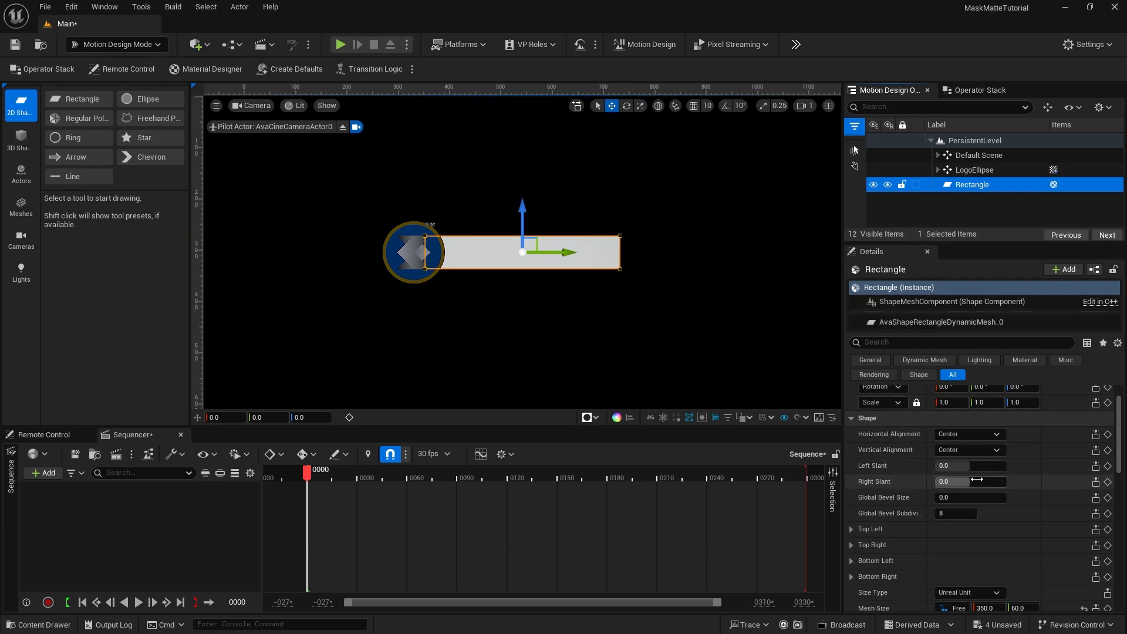
{"action": "mouse_move", "coordinate": [956, 483]}
{"action": "left_mouse_down"}
{"action": "mouse_move", "coordinate": [980, 483]}
{"action": "mouse_move", "coordinate": [954, 482]}
{"action": "left_mouse_up"}
{"action": "left_click", "coordinate": [953, 482]}
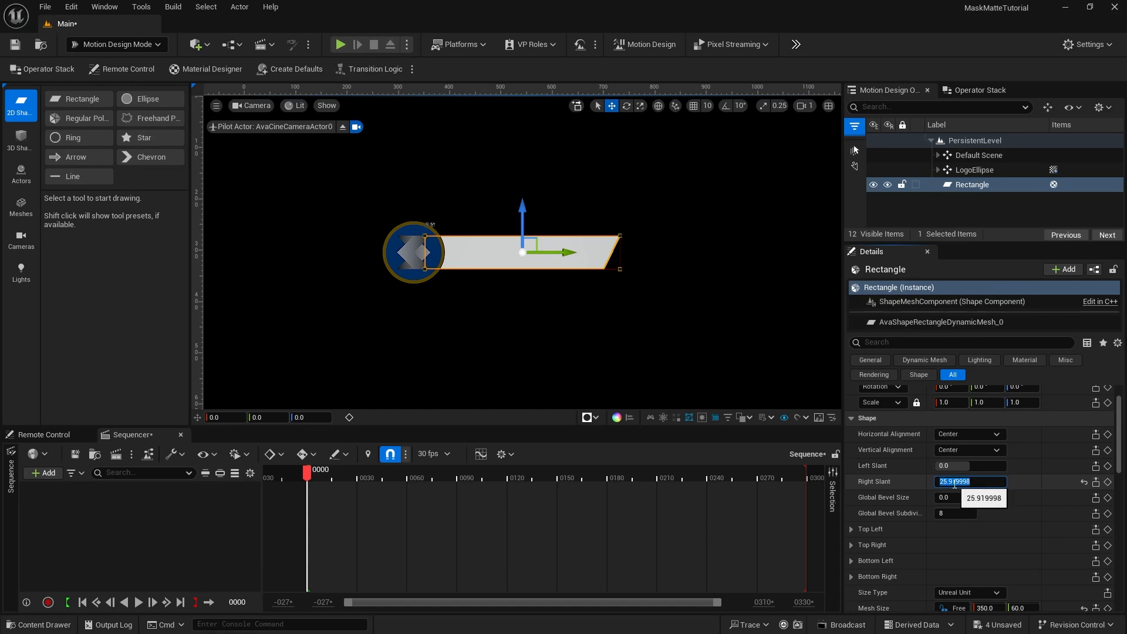
{"action": "type", "text": "30"}
{"action": "key", "text": "Return"}
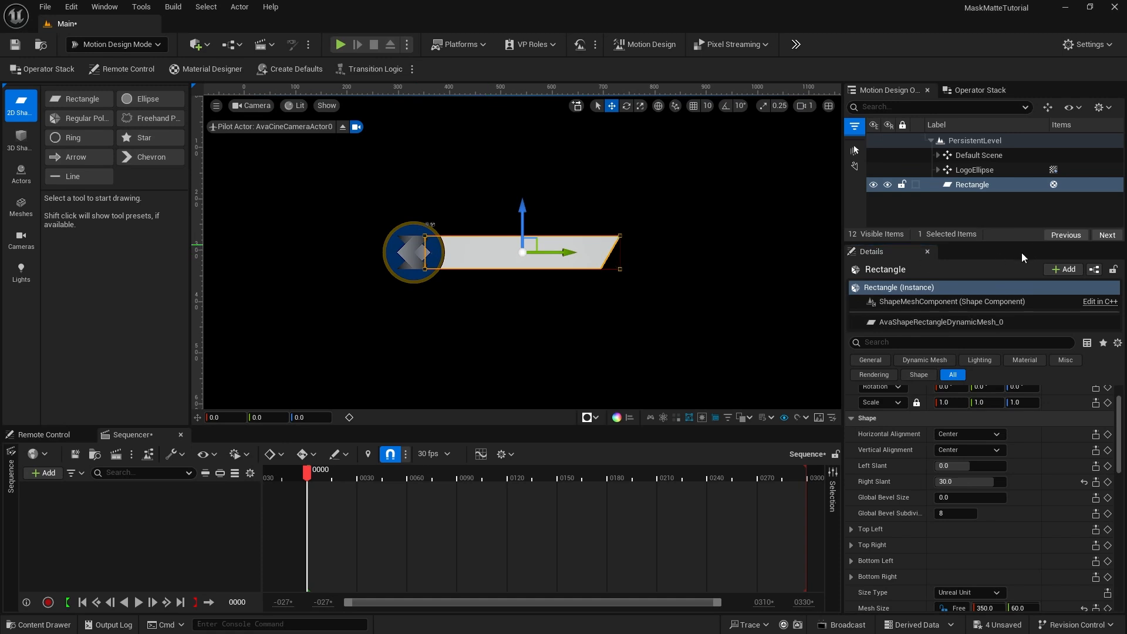
Switch the rectangle's material type to Asset and assign the Blue MD material
{"action": "scroll", "coordinate": [1003, 473], "scroll_direction": "down", "scroll_amount": 5}
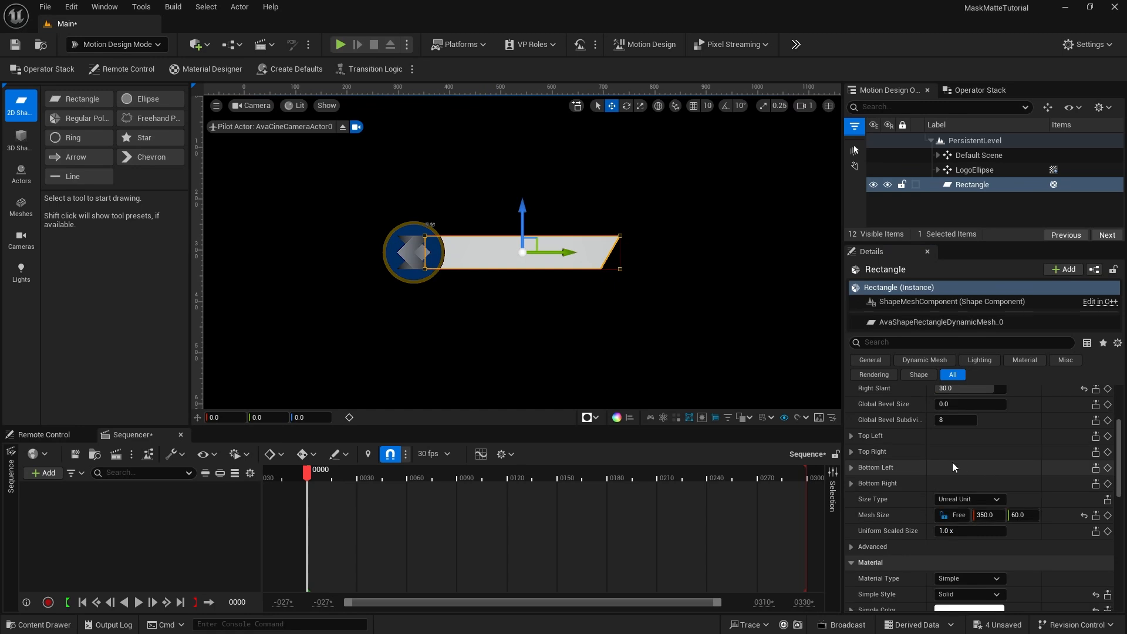
{"action": "scroll", "coordinate": [952, 462], "scroll_direction": "down", "scroll_amount": 6}
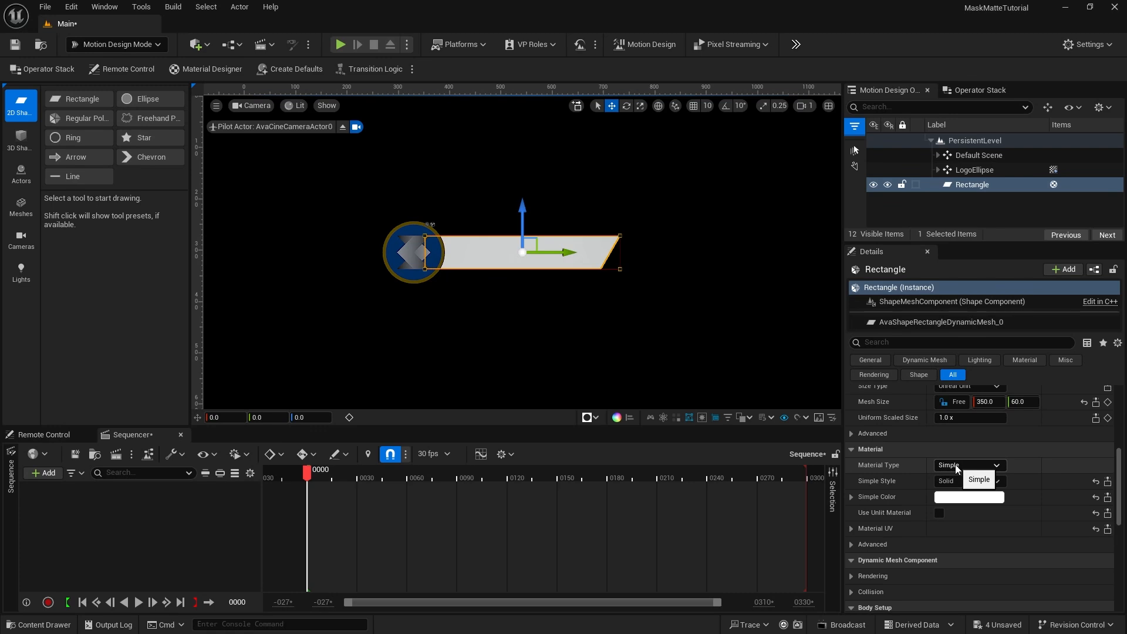
{"action": "left_click", "coordinate": [956, 464]}
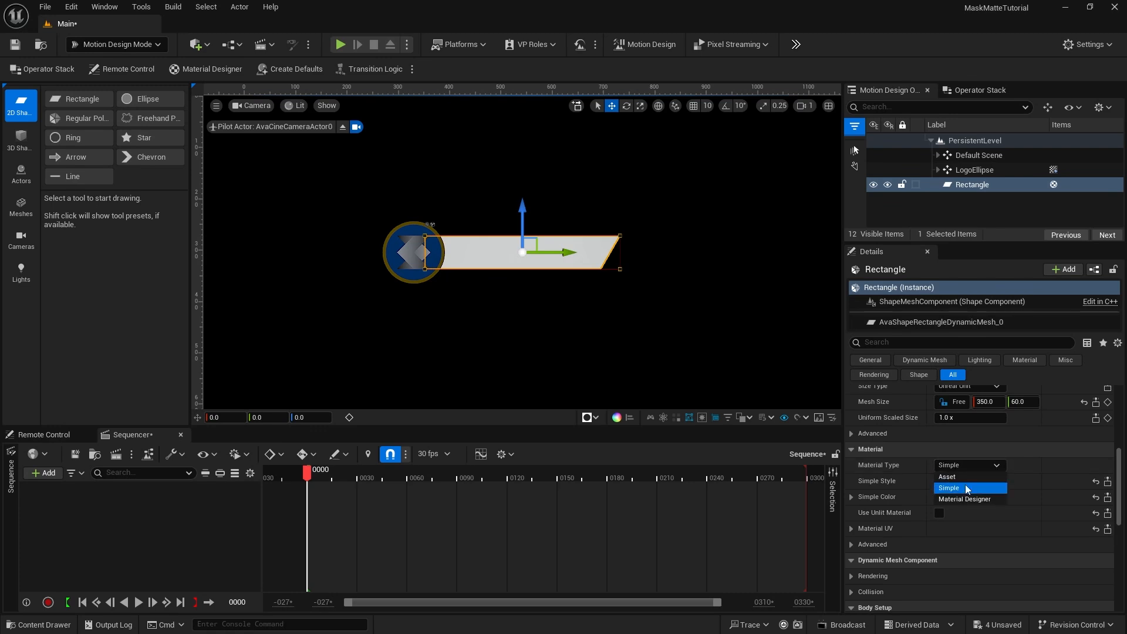
{"action": "left_click", "coordinate": [963, 478]}
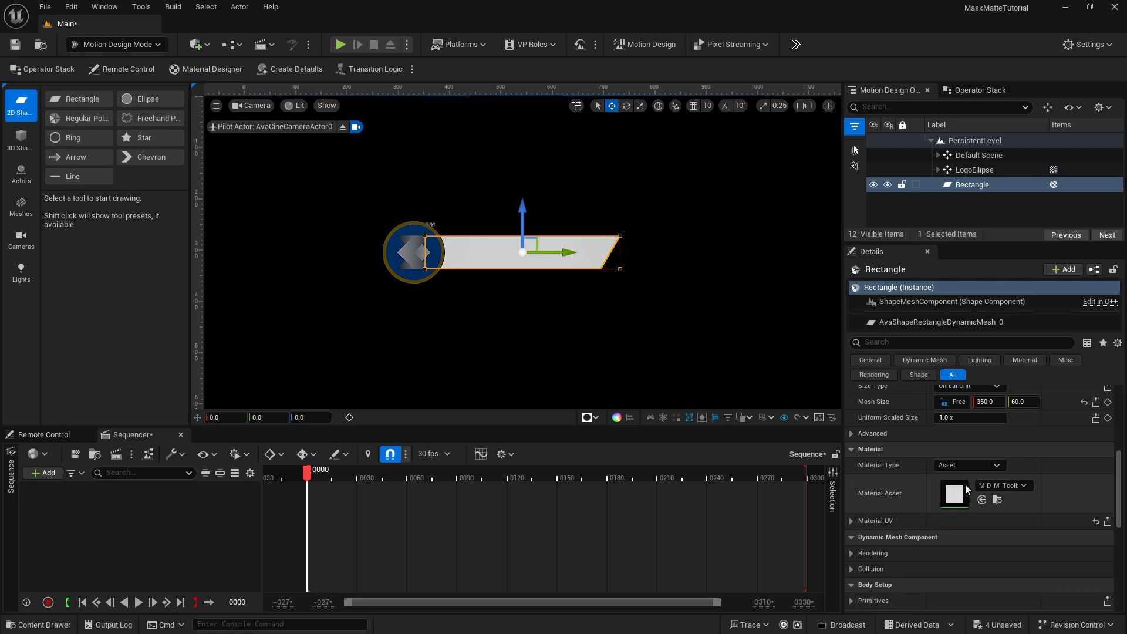
{"action": "left_click", "coordinate": [1002, 486]}
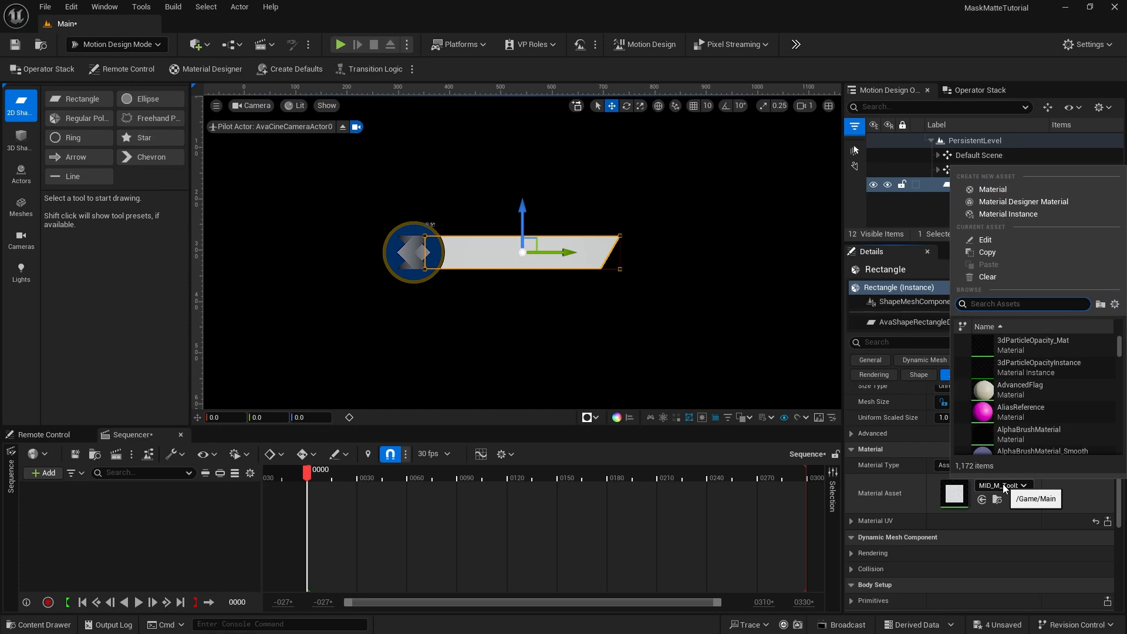
{"action": "type", "text": "blue"}
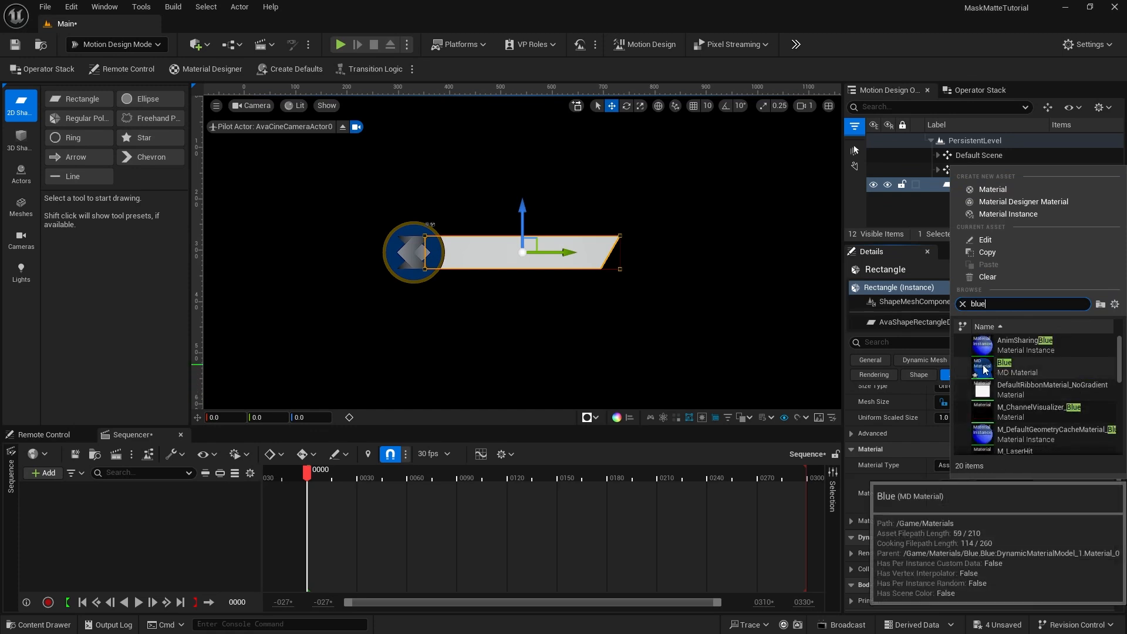
{"action": "left_click", "coordinate": [984, 369]}
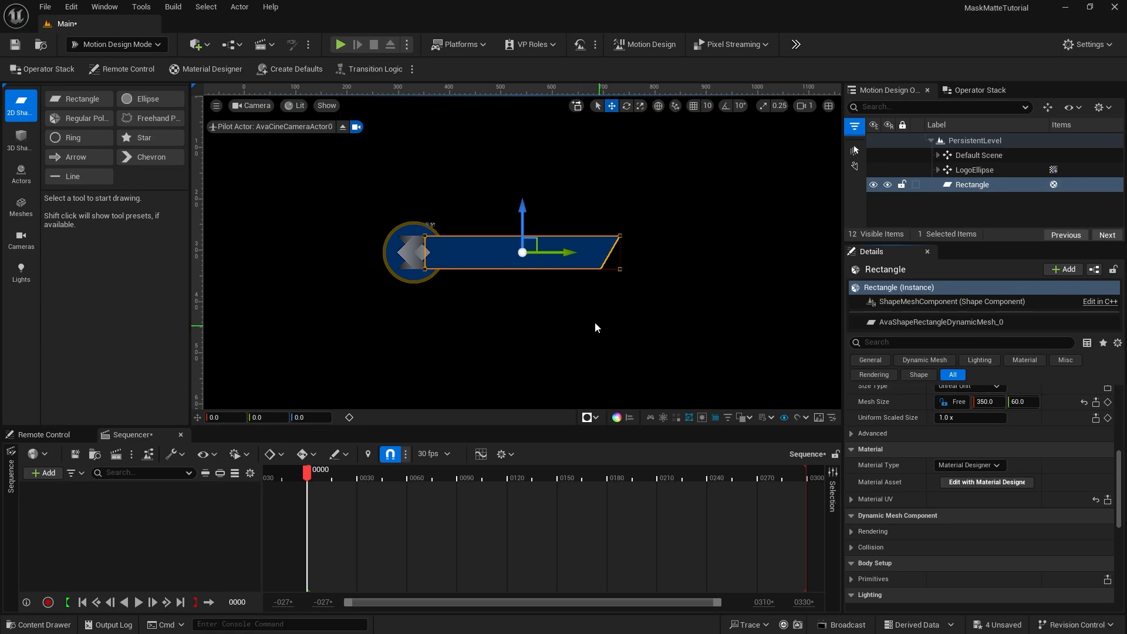
Duplicate the rectangle and rename the copy RectangleOutline
{"action": "left_click", "coordinate": [950, 185]}
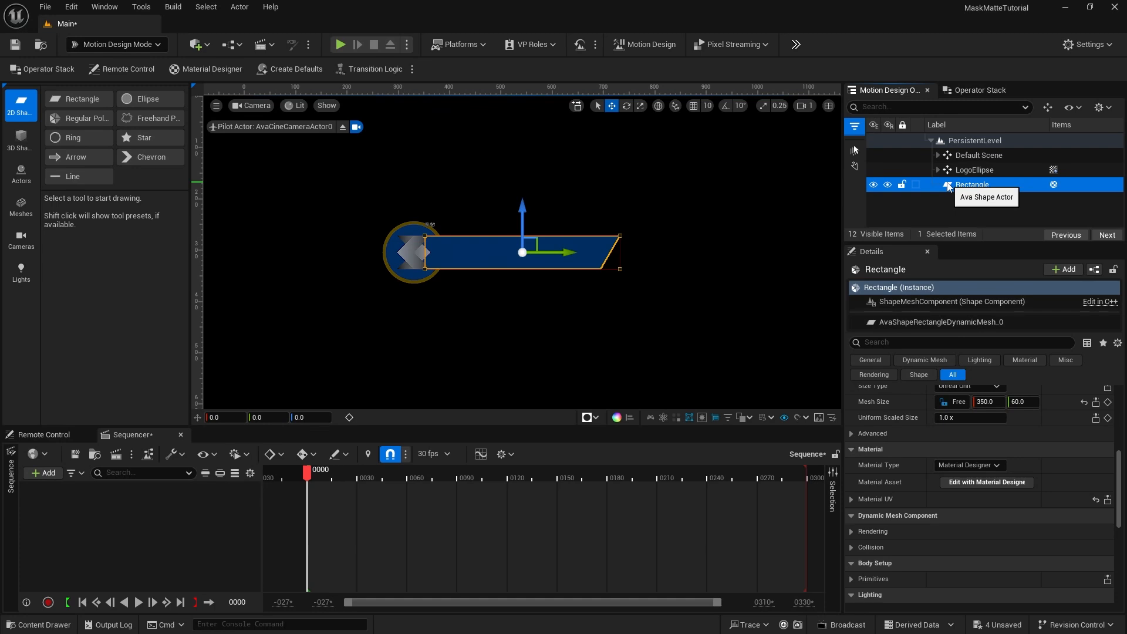
{"action": "key", "text": "ctrl+d"}
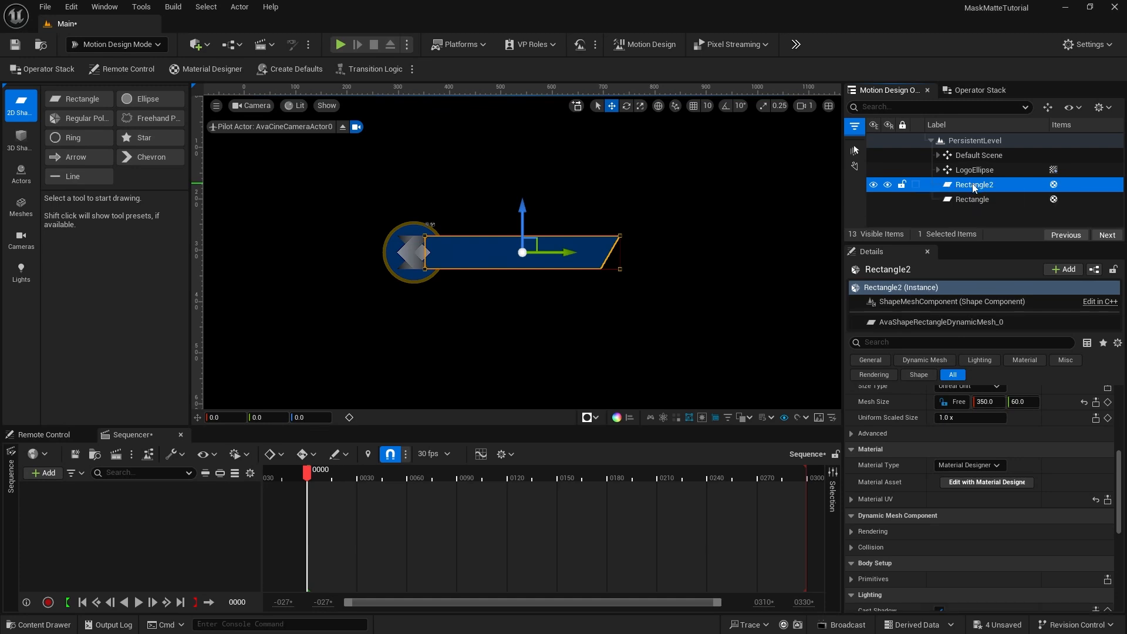
{"action": "left_click", "coordinate": [973, 186]}
{"action": "left_click", "coordinate": [997, 186]}
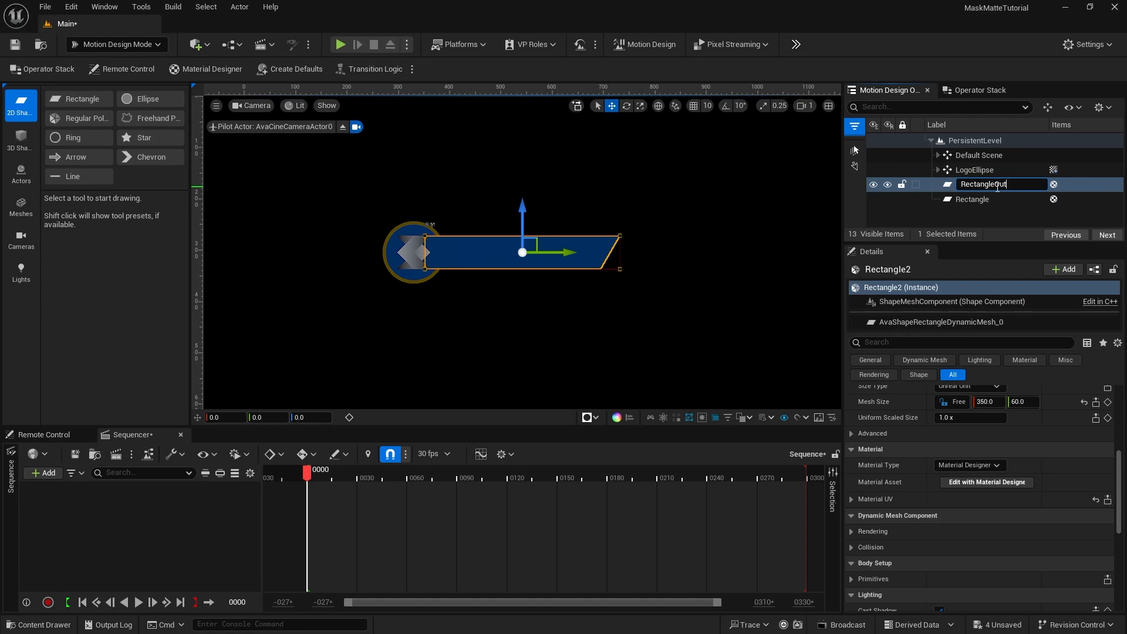
{"action": "type", "text": "Outline"}
{"action": "key", "text": "Return"}
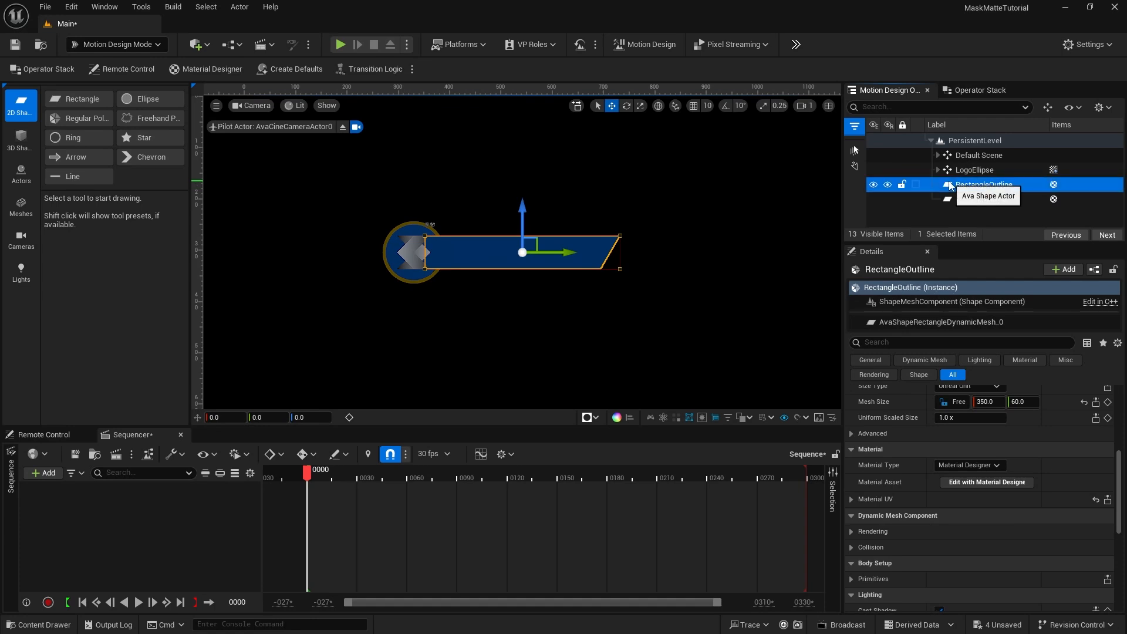
Add an Outline modifier to RectangleOutline and set its distance to 6
{"action": "left_click", "coordinate": [986, 90]}
{"action": "left_click", "coordinate": [987, 149]}
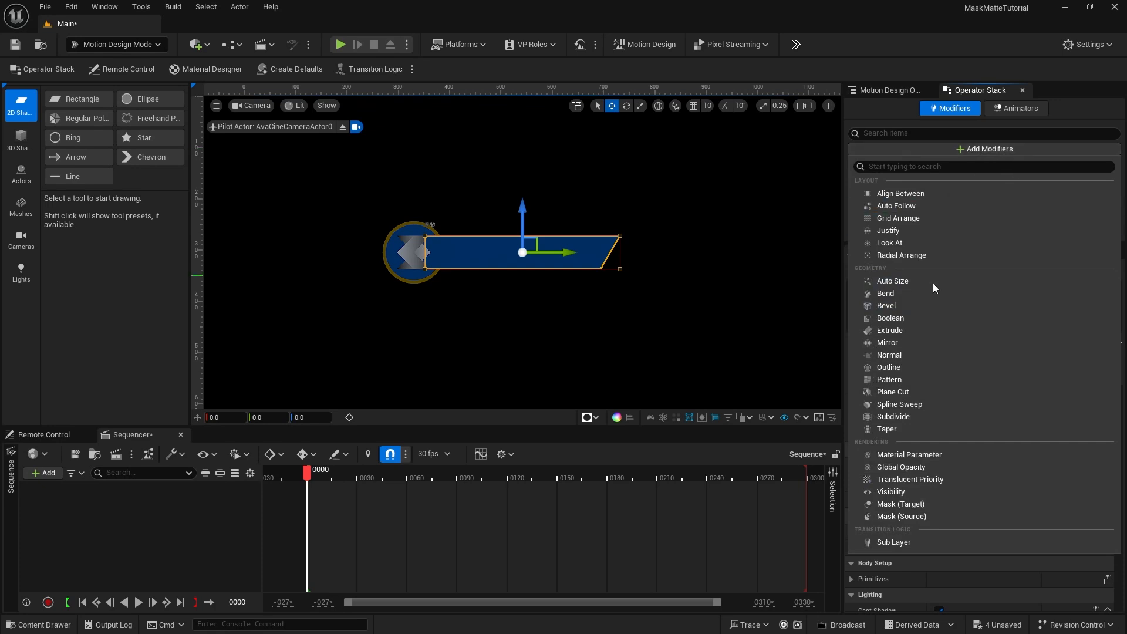
{"action": "left_click", "coordinate": [911, 368]}
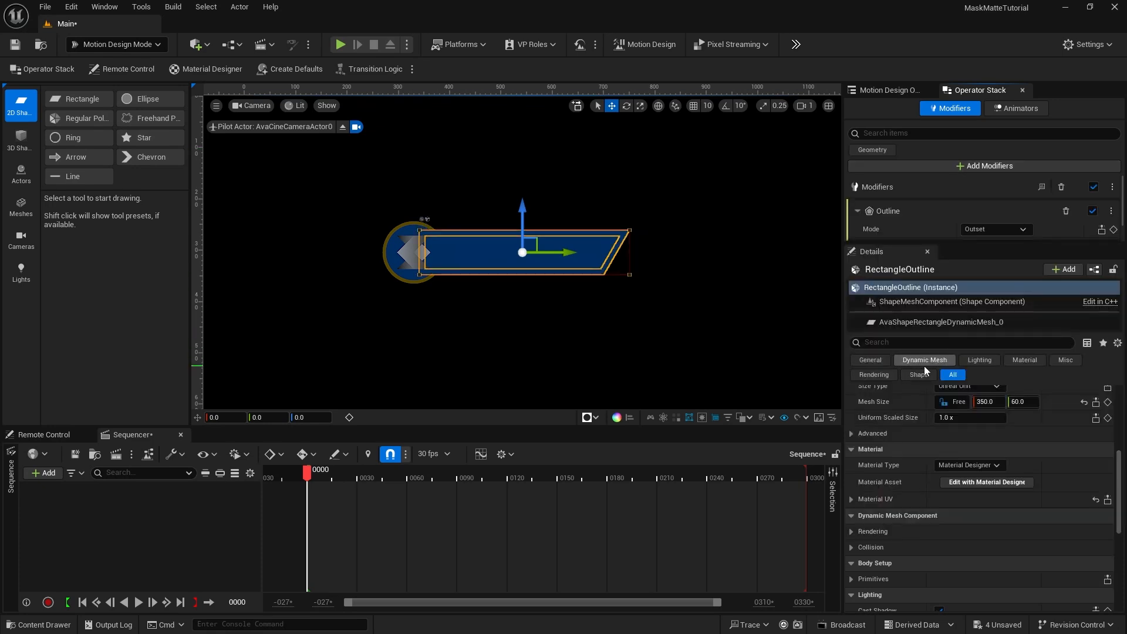
{"action": "left_click_drag", "start_coordinate": [960, 243], "coordinate": [960, 286]}
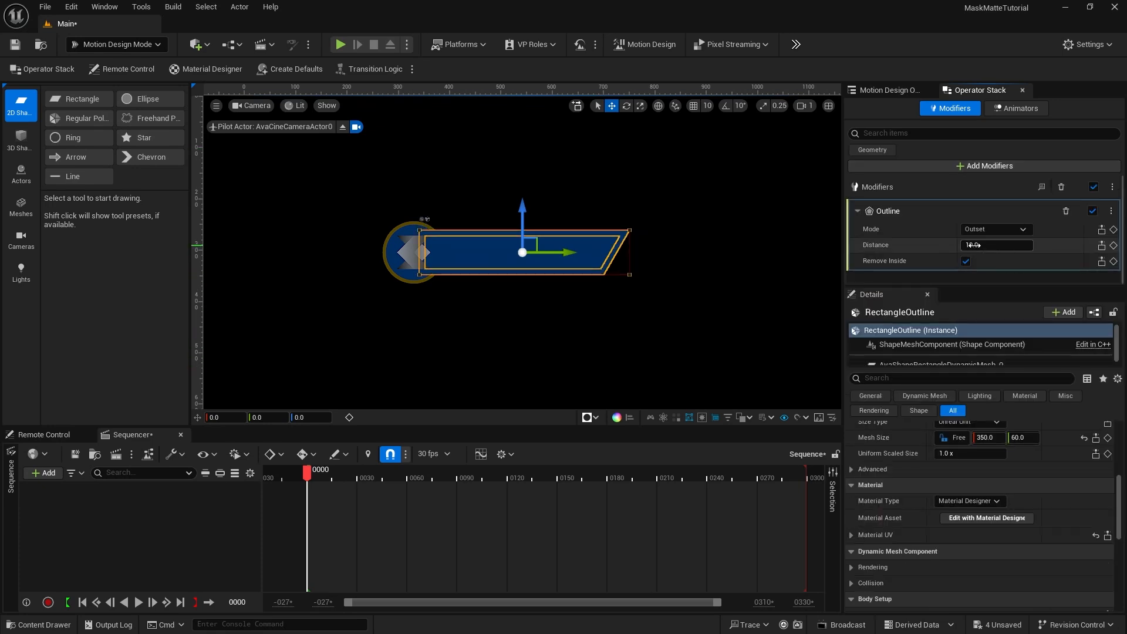
{"action": "left_click", "coordinate": [976, 246]}
{"action": "type", "text": "6"}
{"action": "key", "text": "Return"}
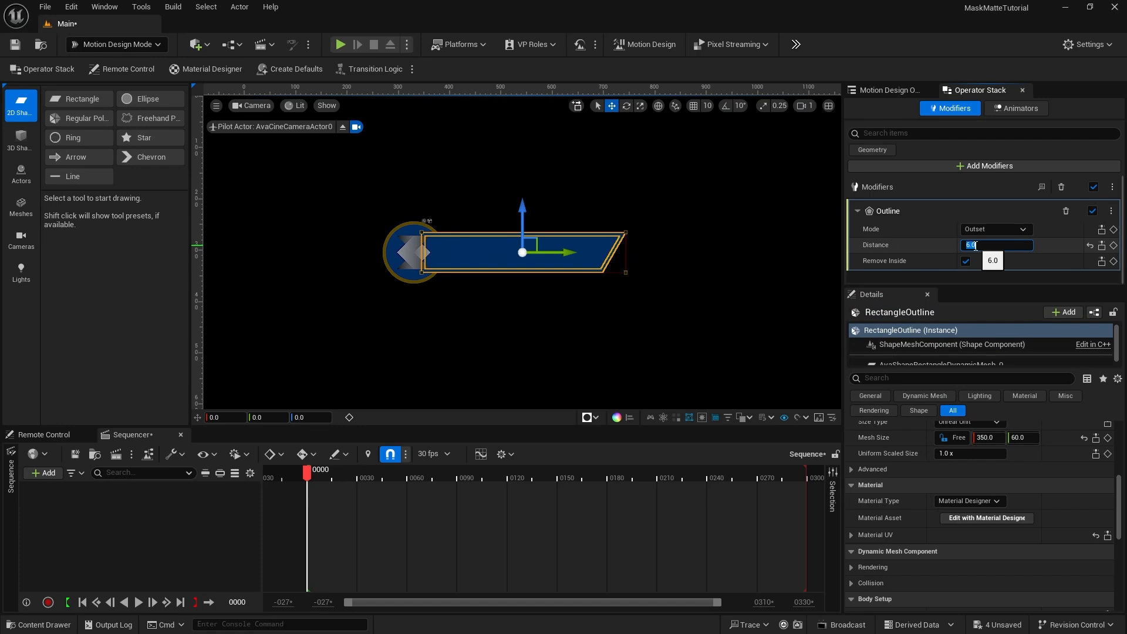
Switch RectangleOutline's material type to Asset and assign the Gold MD material
{"action": "left_click", "coordinate": [883, 90]}
{"action": "left_click", "coordinate": [957, 187]}
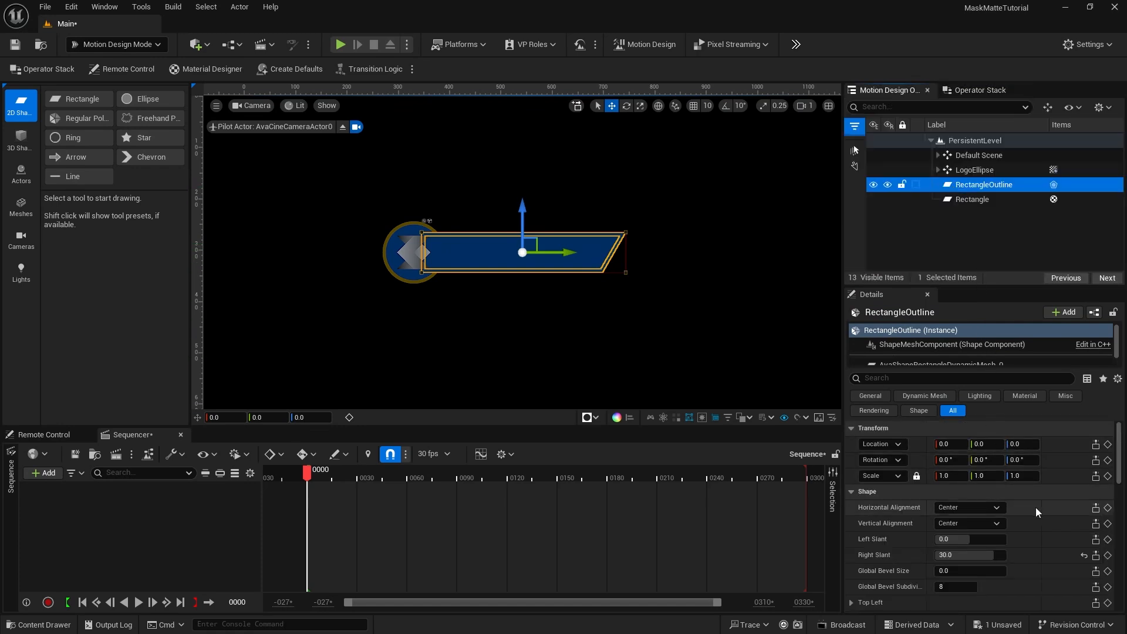
{"action": "scroll", "coordinate": [1036, 507], "scroll_direction": "down", "scroll_amount": 6}
{"action": "scroll", "coordinate": [1016, 529], "scroll_direction": "down", "scroll_amount": 1}
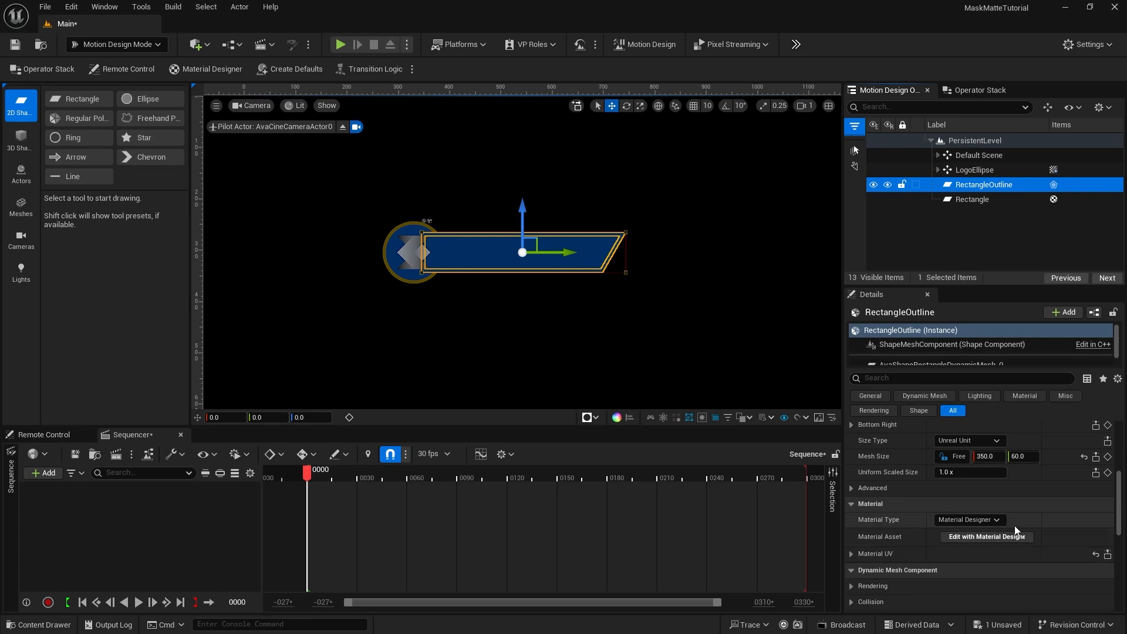
{"action": "left_click", "coordinate": [963, 520]}
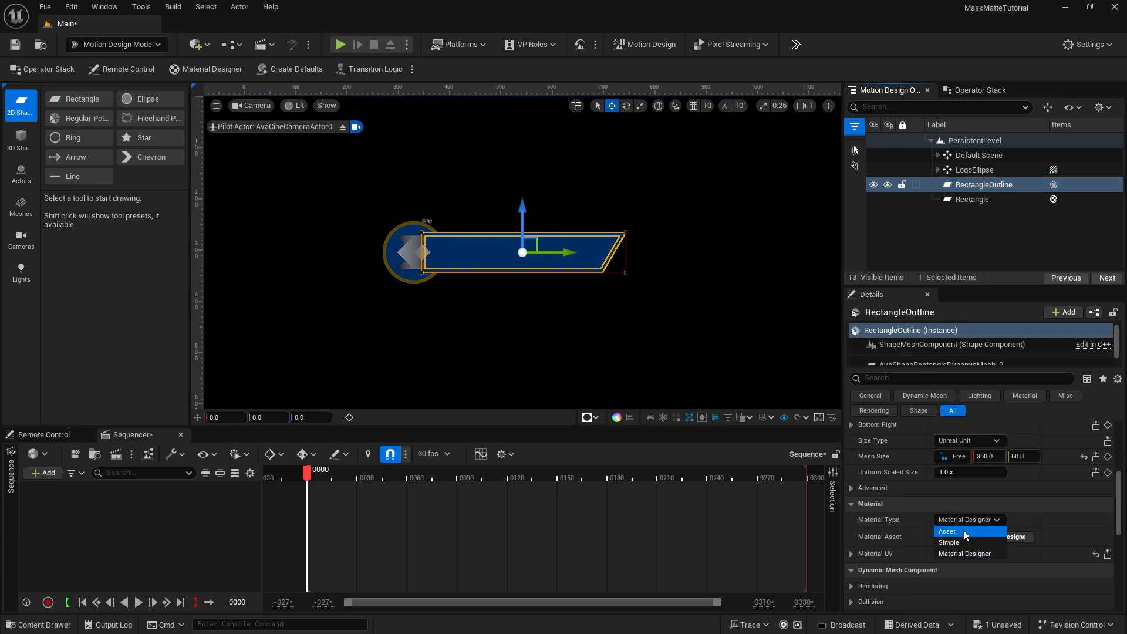
{"action": "left_click", "coordinate": [966, 532]}
{"action": "left_click", "coordinate": [992, 541]}
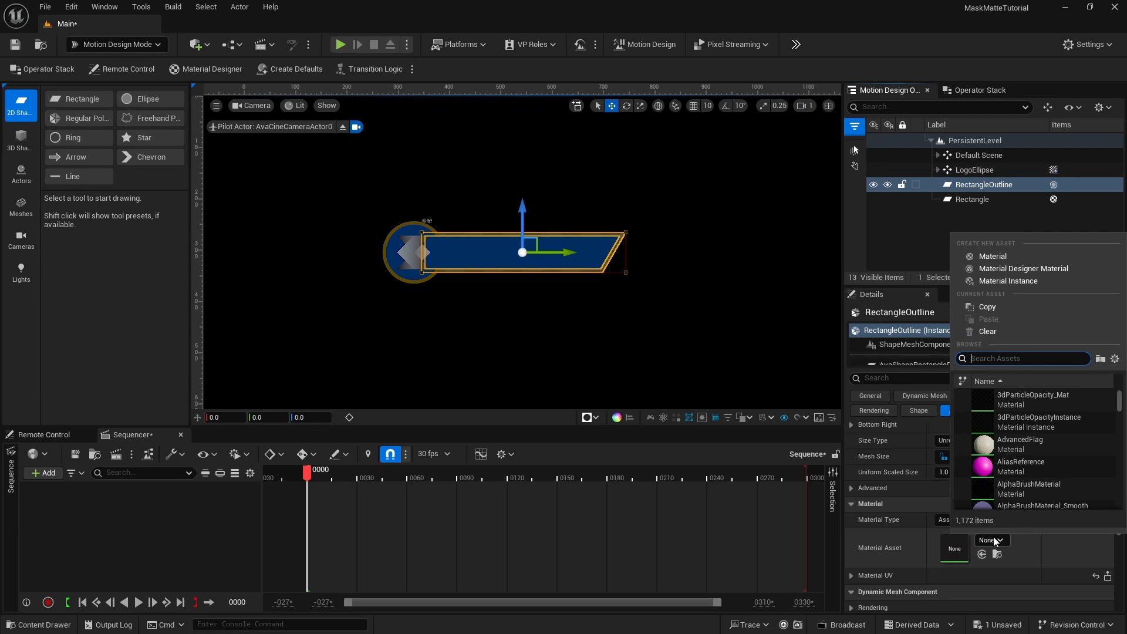
{"action": "type", "text": "gold"}
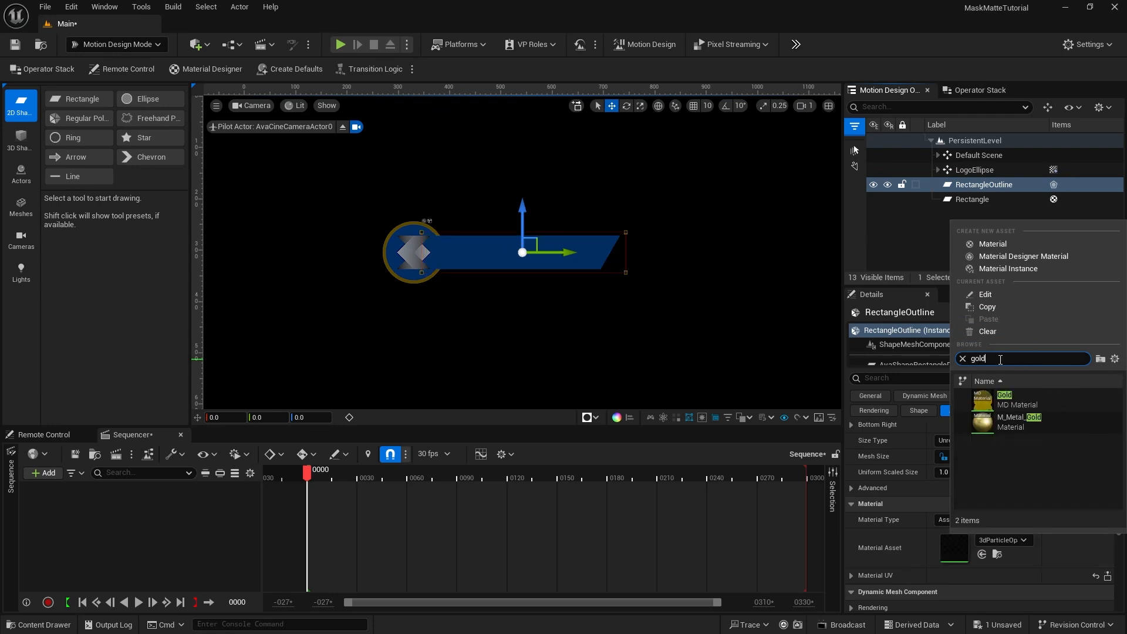
{"action": "left_click", "coordinate": [983, 400]}
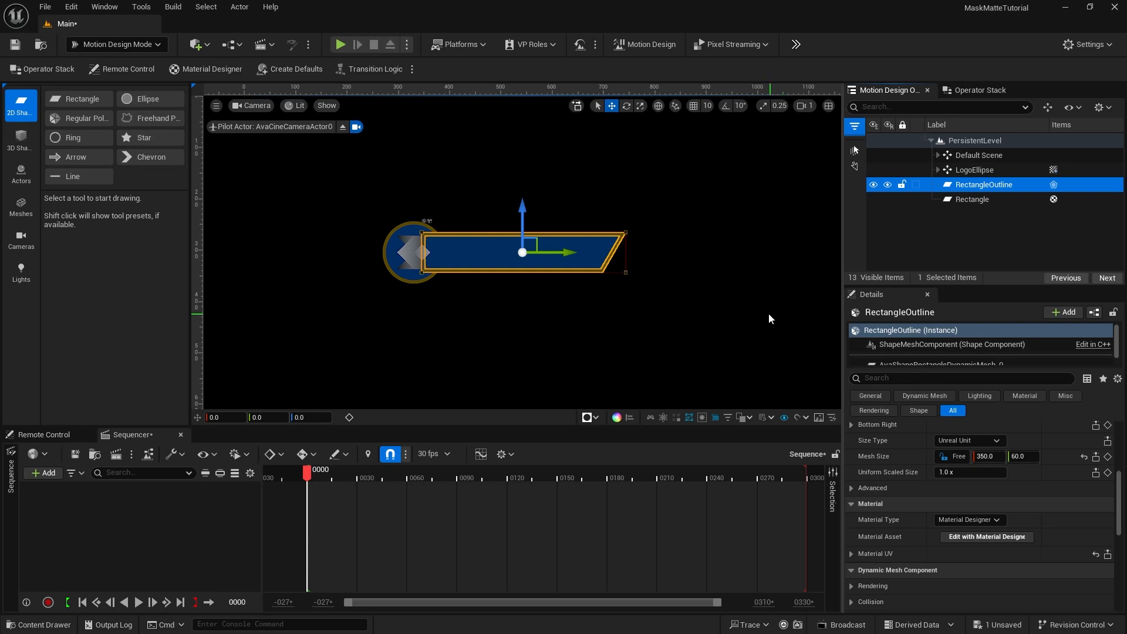
Parent RectangleOutline under Rectangle and collapse the Rectangle hierarchy
{"action": "key", "text": "Escape"}
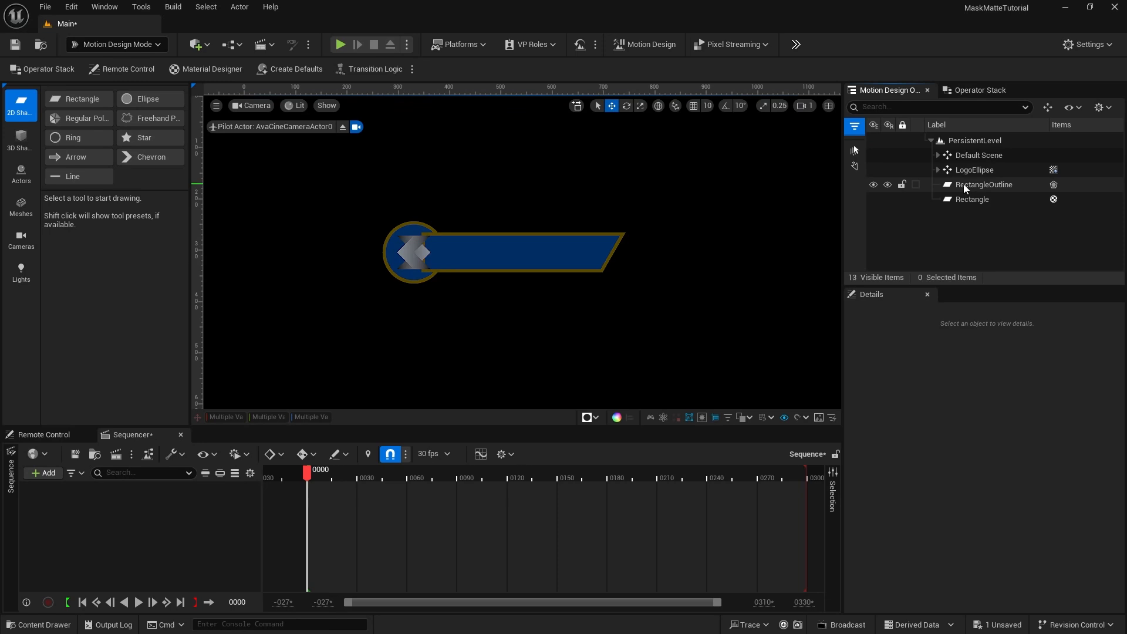
{"action": "left_click_drag", "start_coordinate": [963, 185], "coordinate": [971, 202]}
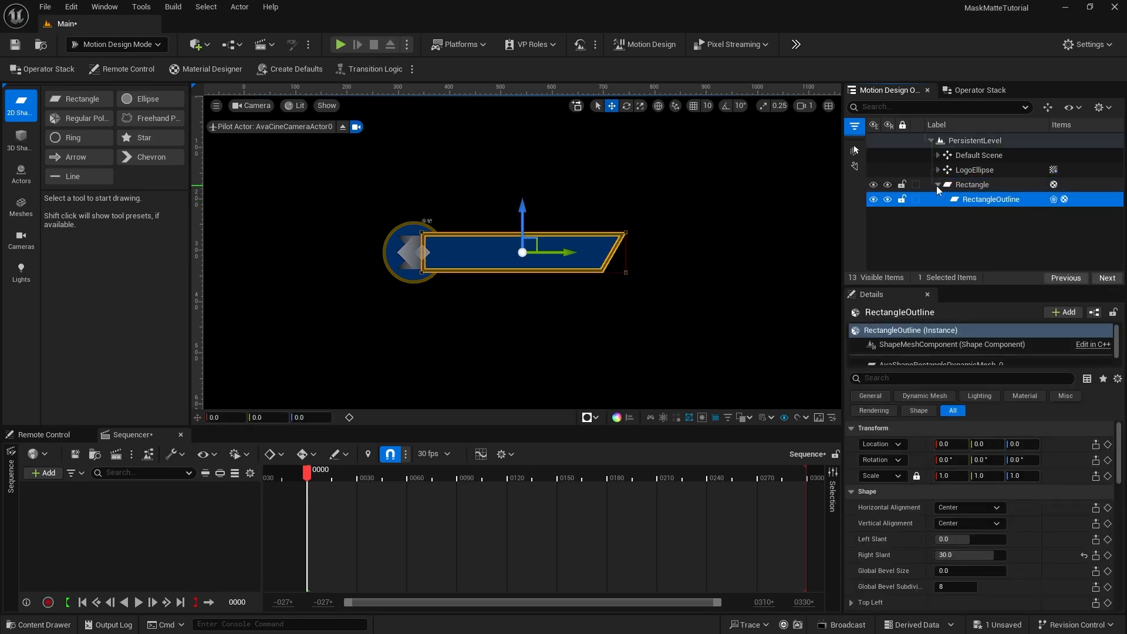
{"action": "left_click", "coordinate": [937, 184]}
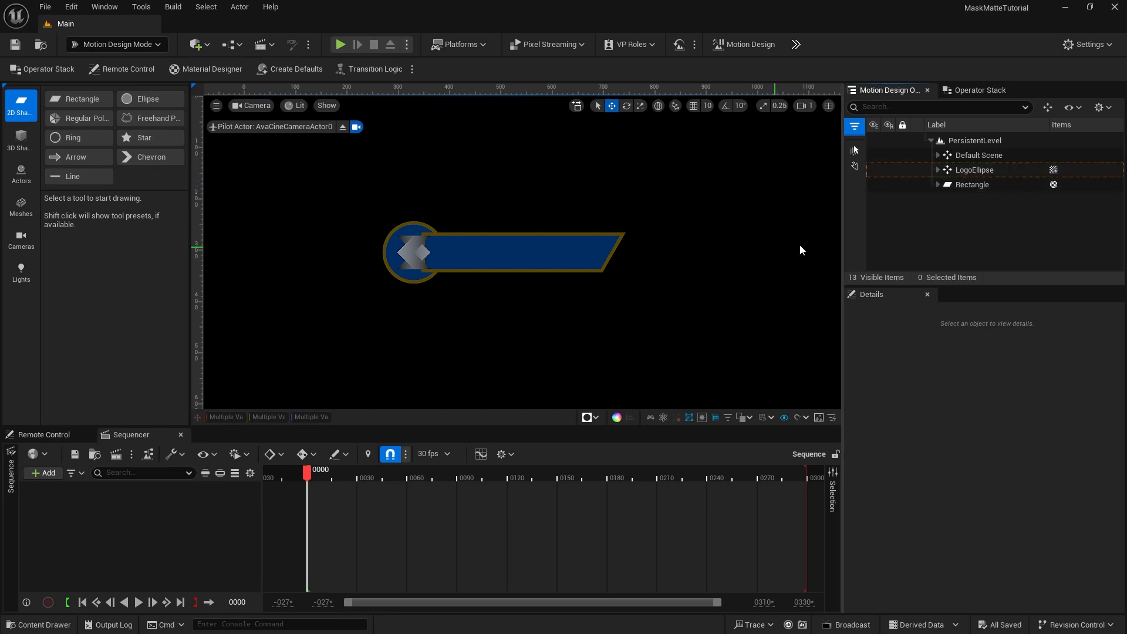
Group LogoEllipse and Rectangle together under a new null actor
{"action": "left_click", "coordinate": [959, 170]}
{"action": "left_click", "coordinate": [962, 185], "text": "shift"}
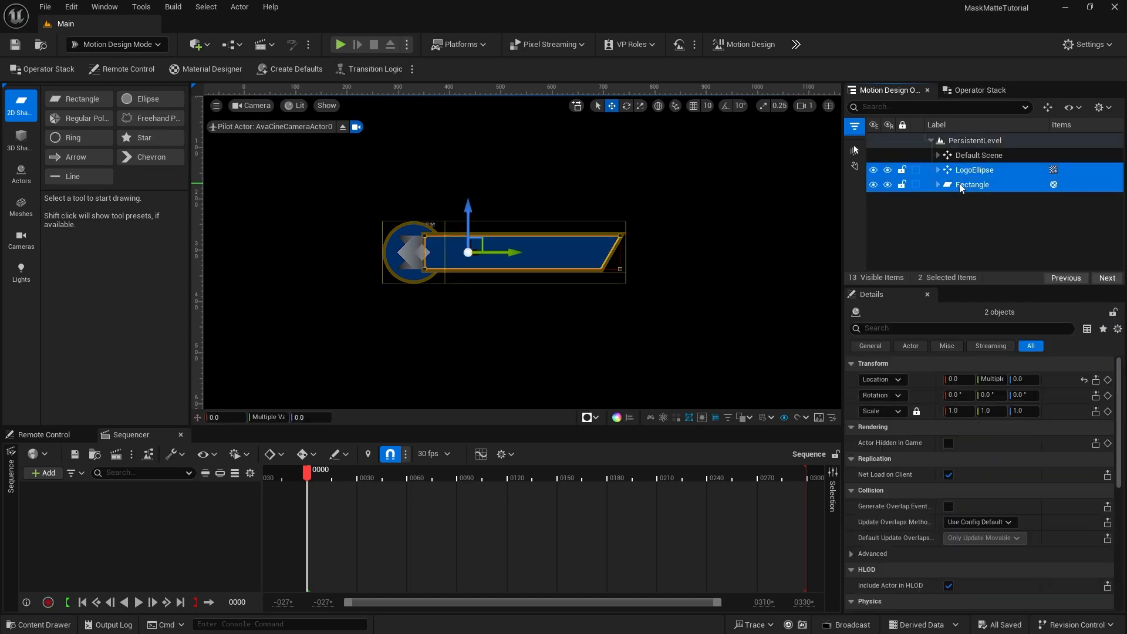
{"action": "left_click", "coordinate": [1048, 108]}
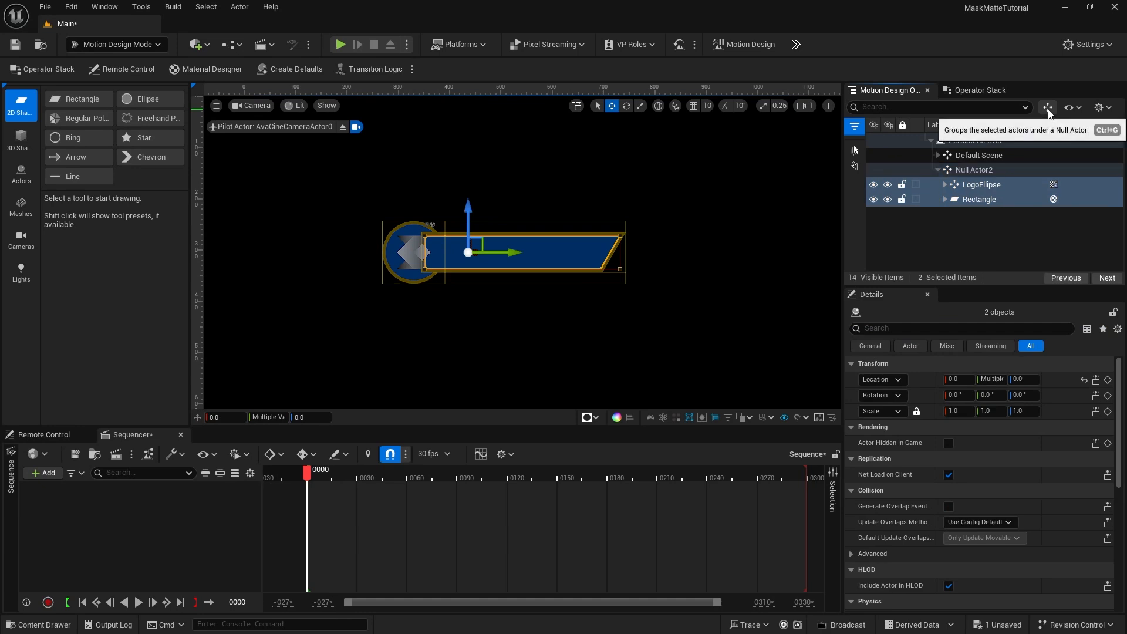
Add a Translucent Priority modifier to the null actor that holds LogoEllipse and Rectangle
{"action": "left_click", "coordinate": [979, 90]}
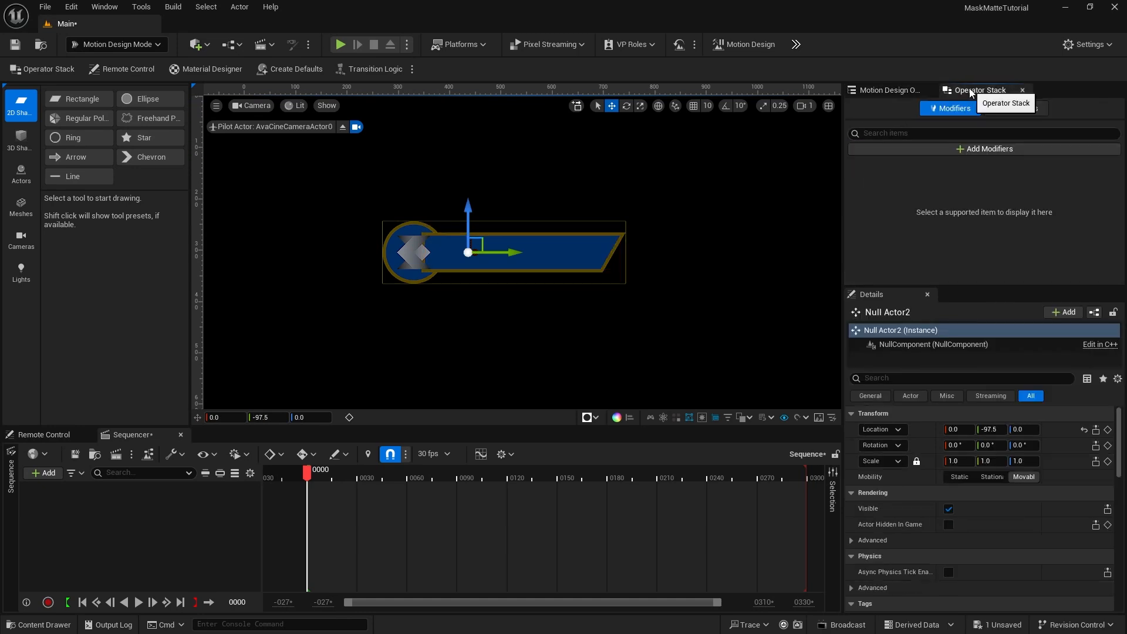
{"action": "left_click", "coordinate": [942, 147]}
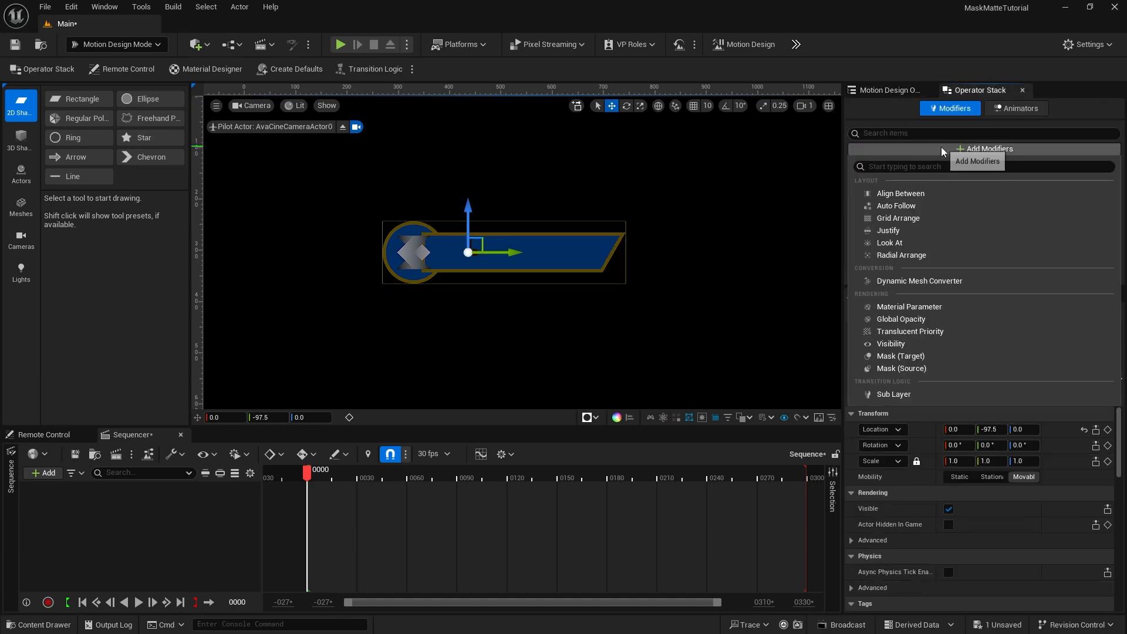
{"action": "left_click", "coordinate": [927, 332]}
Rename the null actor holding LogoEllipse and Rectangle as LowerThird and collapse its hierarchy
{"action": "left_click", "coordinate": [890, 91]}
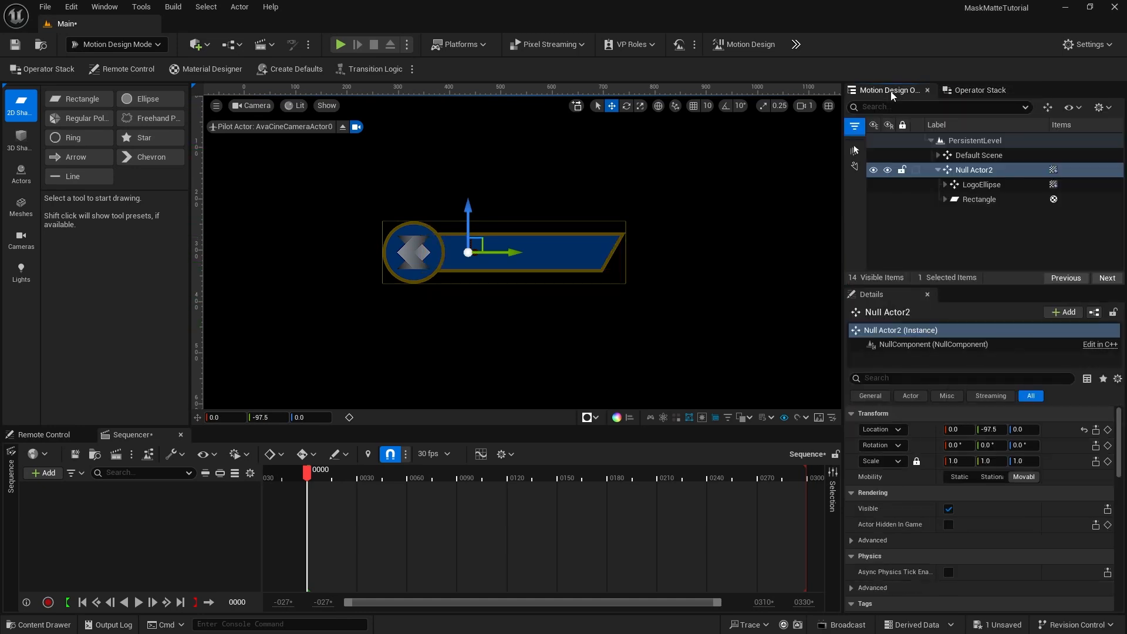
{"action": "left_click", "coordinate": [974, 170]}
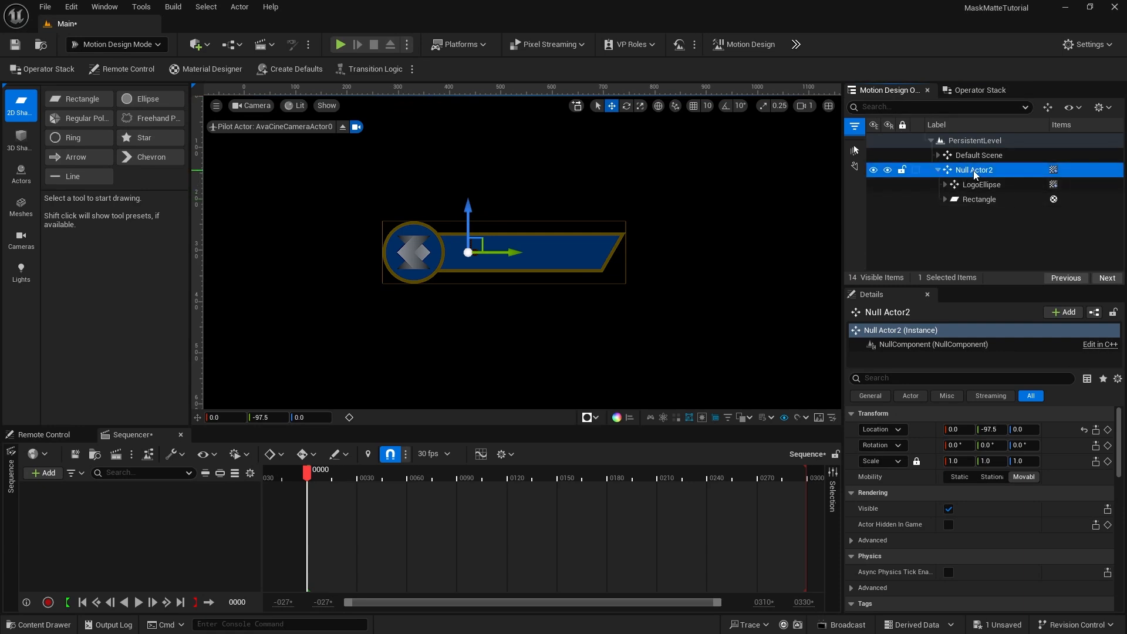
{"action": "key", "text": "F2"}
{"action": "type", "text": "Lower"}
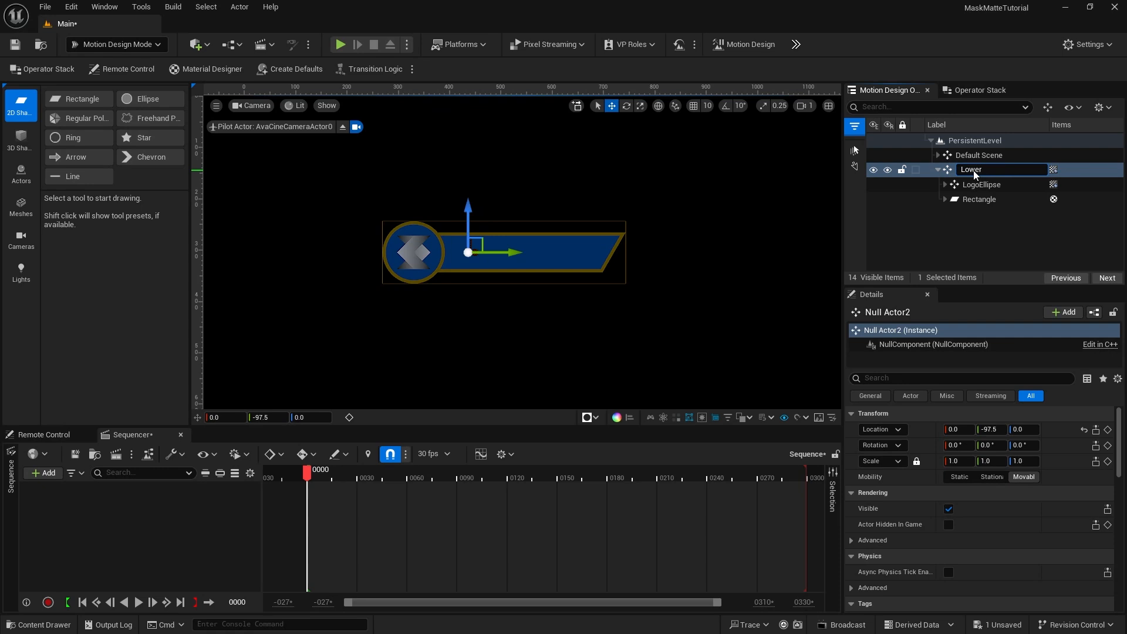
{"action": "type", "text": "Third"}
{"action": "key", "text": "Return"}
{"action": "left_click", "coordinate": [938, 169]}
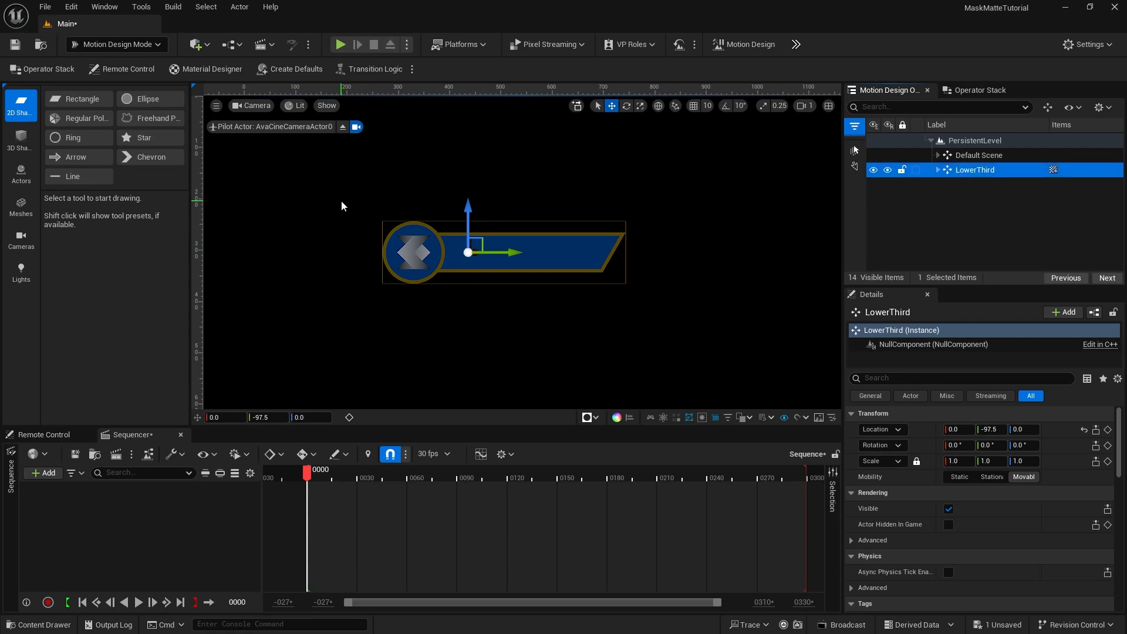
Add a text actor reading "Lower Third" and align it to the centre horizontally and the middle vertically
{"action": "left_click", "coordinate": [23, 174]}
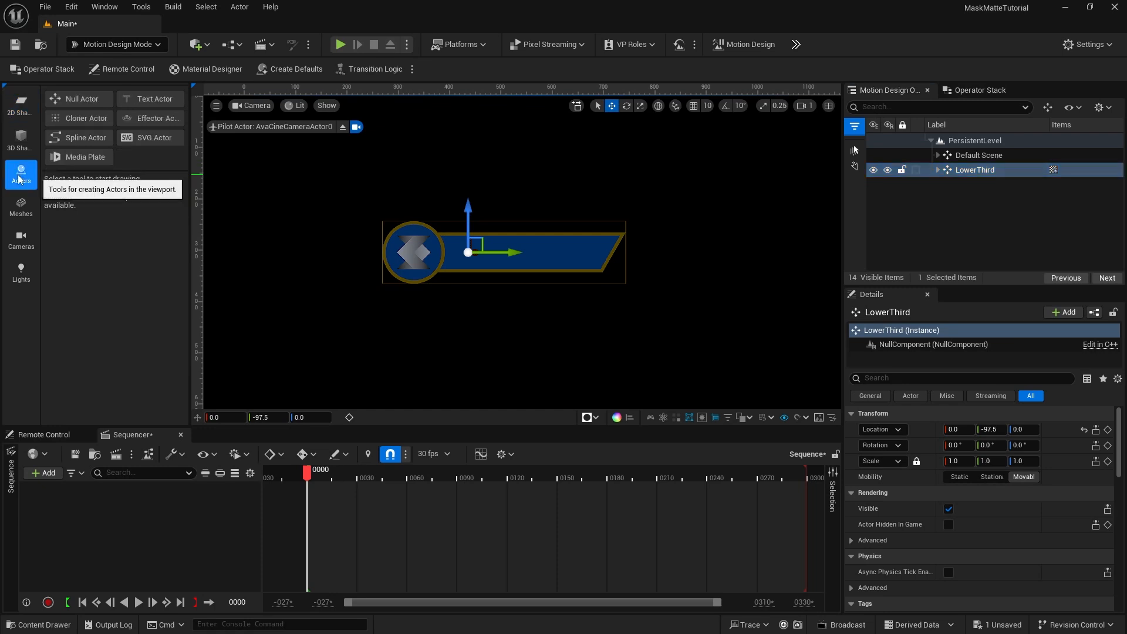
{"action": "left_click", "coordinate": [148, 100]}
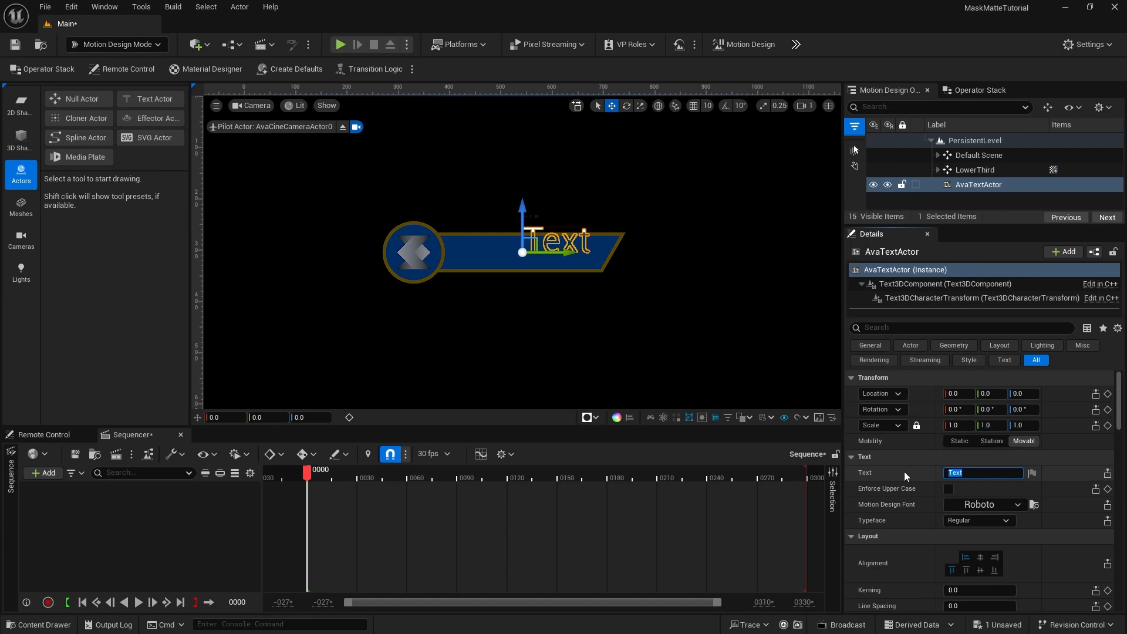
{"action": "type", "text": "Lower Third"}
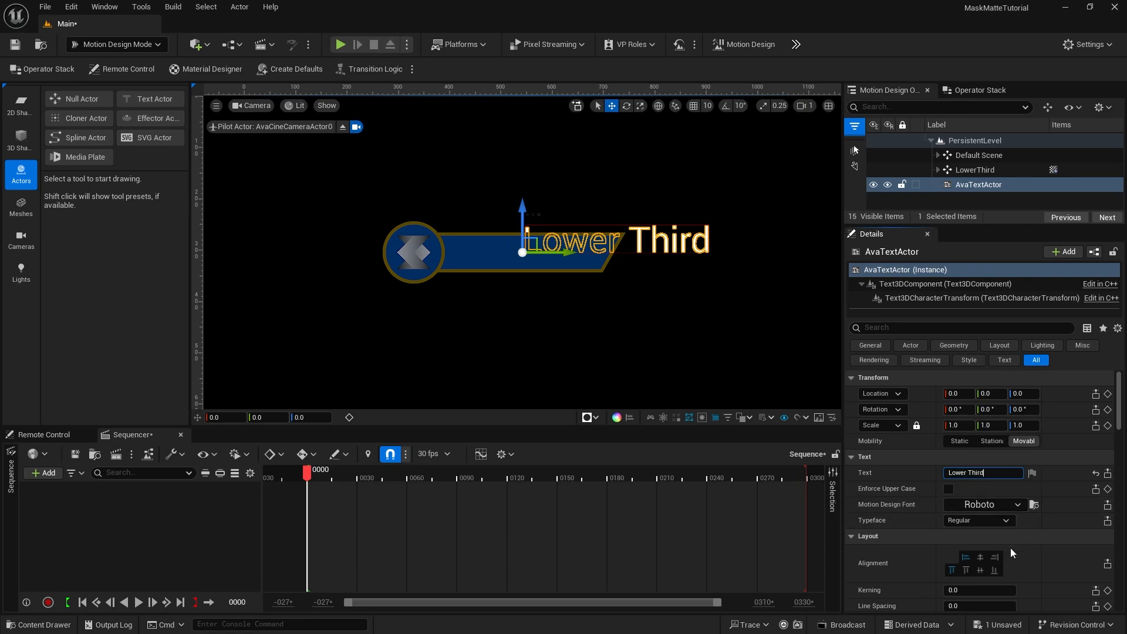
{"action": "left_click", "coordinate": [980, 558]}
{"action": "left_click", "coordinate": [982, 569]}
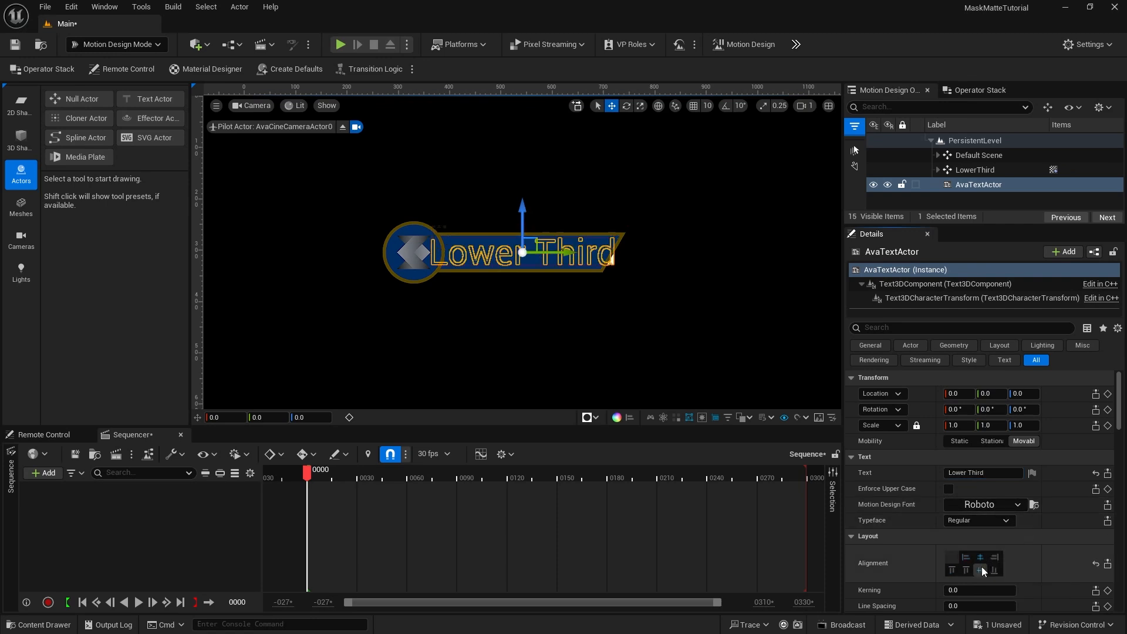
Set the text's coloring style to Custom Material and create a new PBR material for it in Material Designer
{"action": "scroll", "coordinate": [1066, 533], "scroll_direction": "down", "scroll_amount": 4}
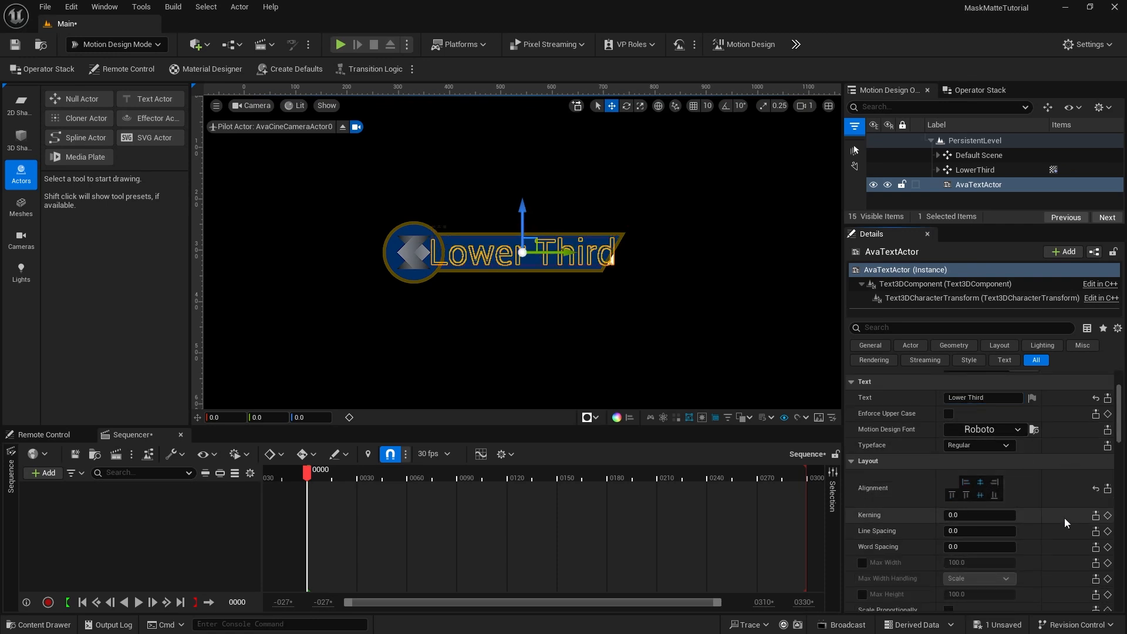
{"action": "scroll", "coordinate": [1065, 518], "scroll_direction": "down", "scroll_amount": 4}
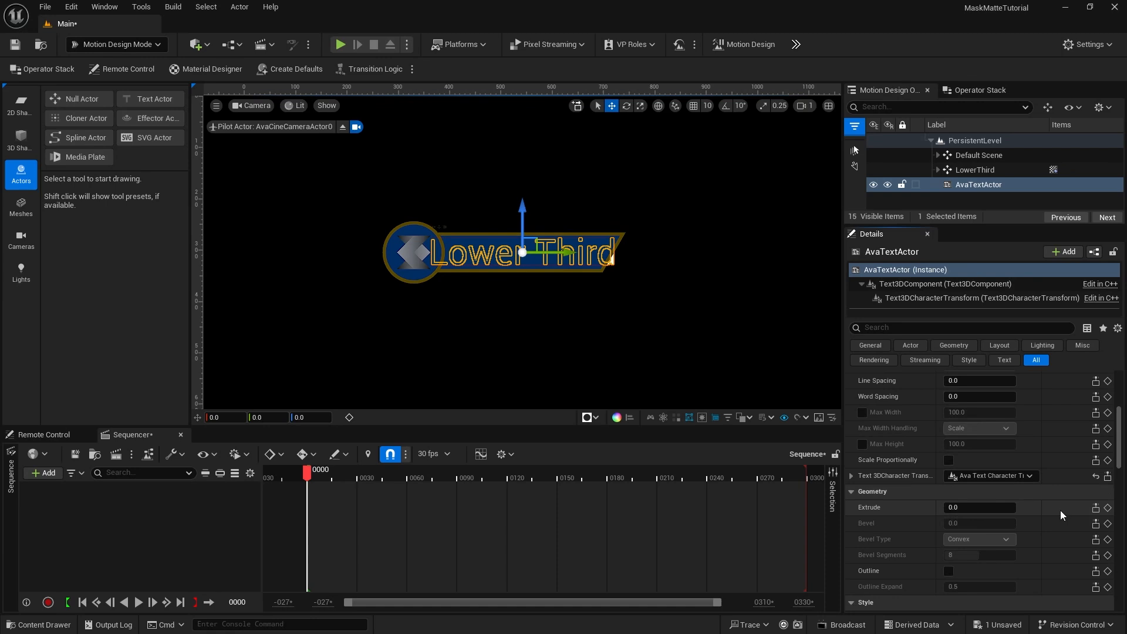
{"action": "scroll", "coordinate": [1060, 509], "scroll_direction": "down", "scroll_amount": 5}
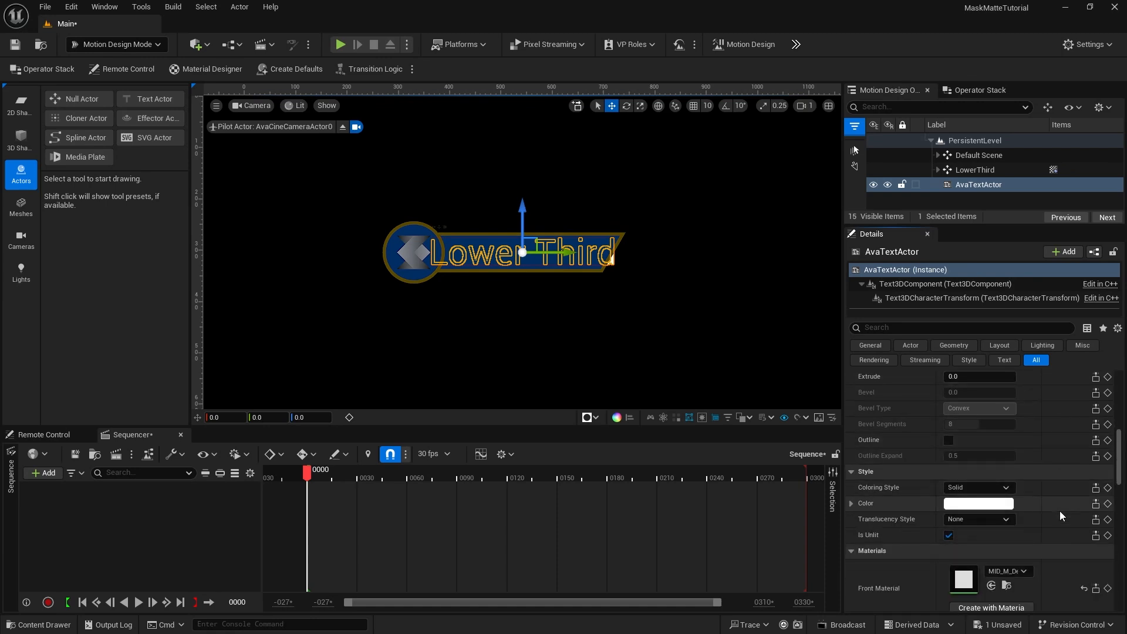
{"action": "left_click", "coordinate": [975, 488]}
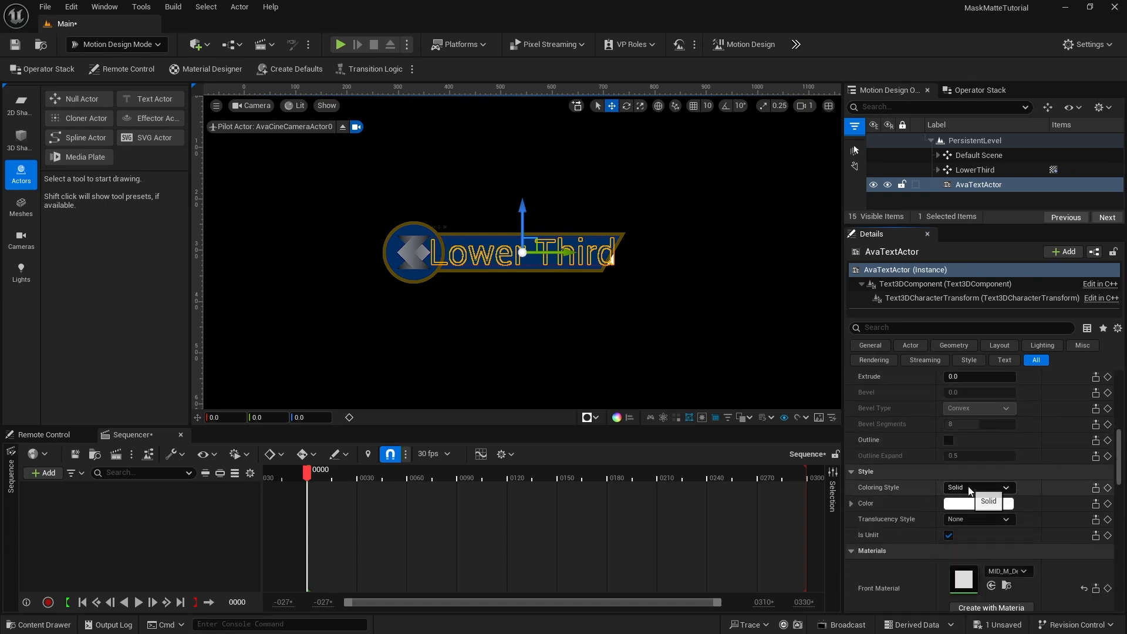
{"action": "left_click", "coordinate": [976, 533]}
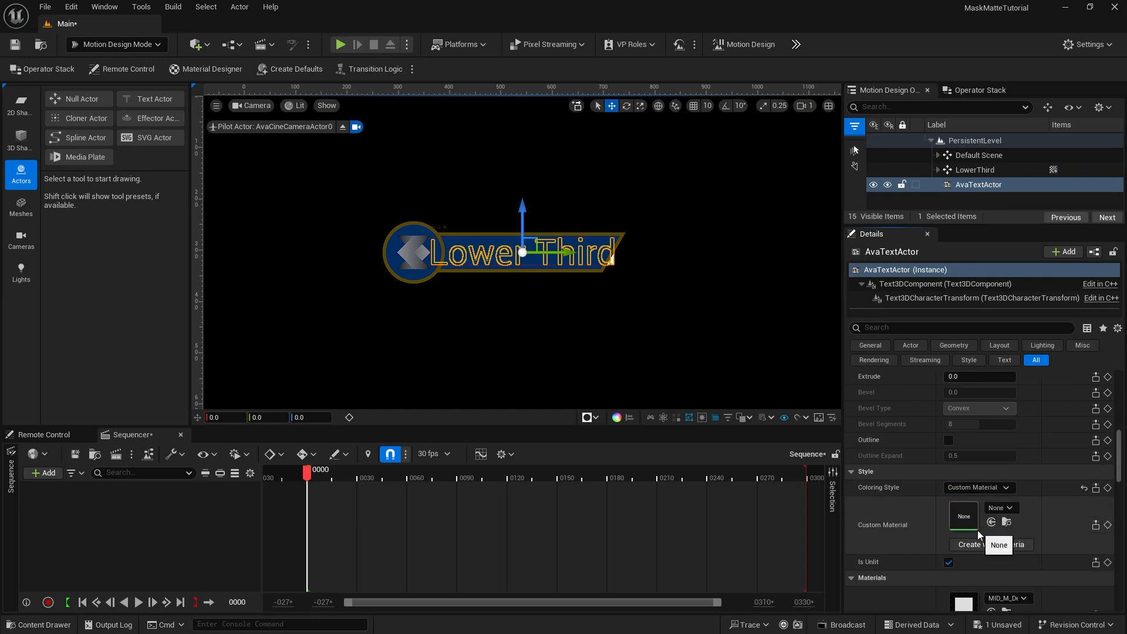
{"action": "left_click", "coordinate": [983, 545]}
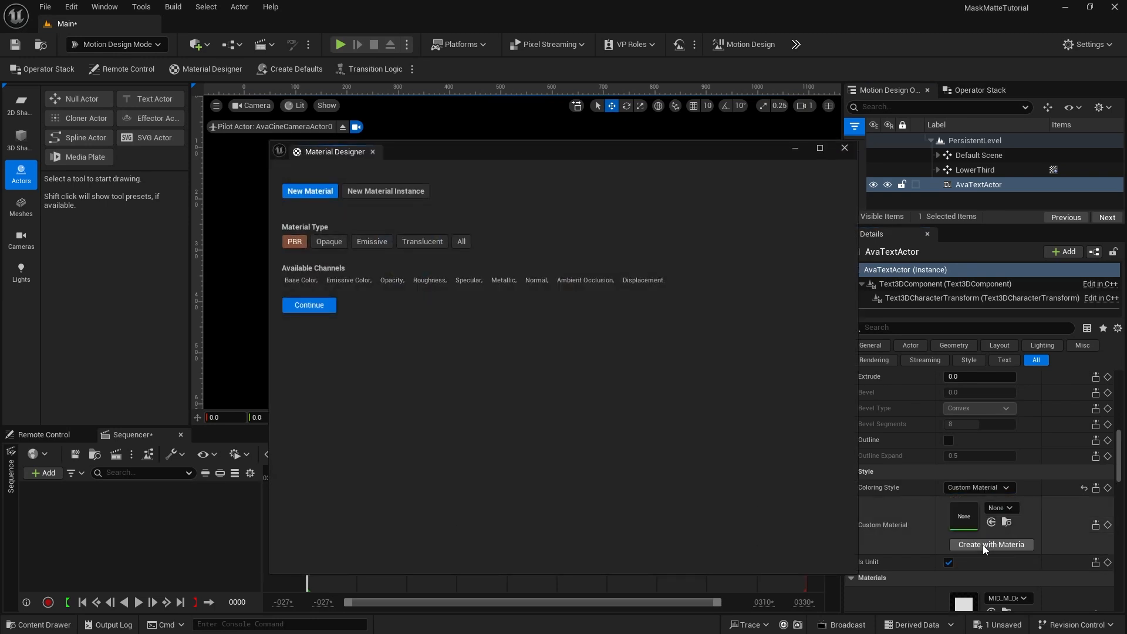
{"action": "left_click", "coordinate": [310, 306]}
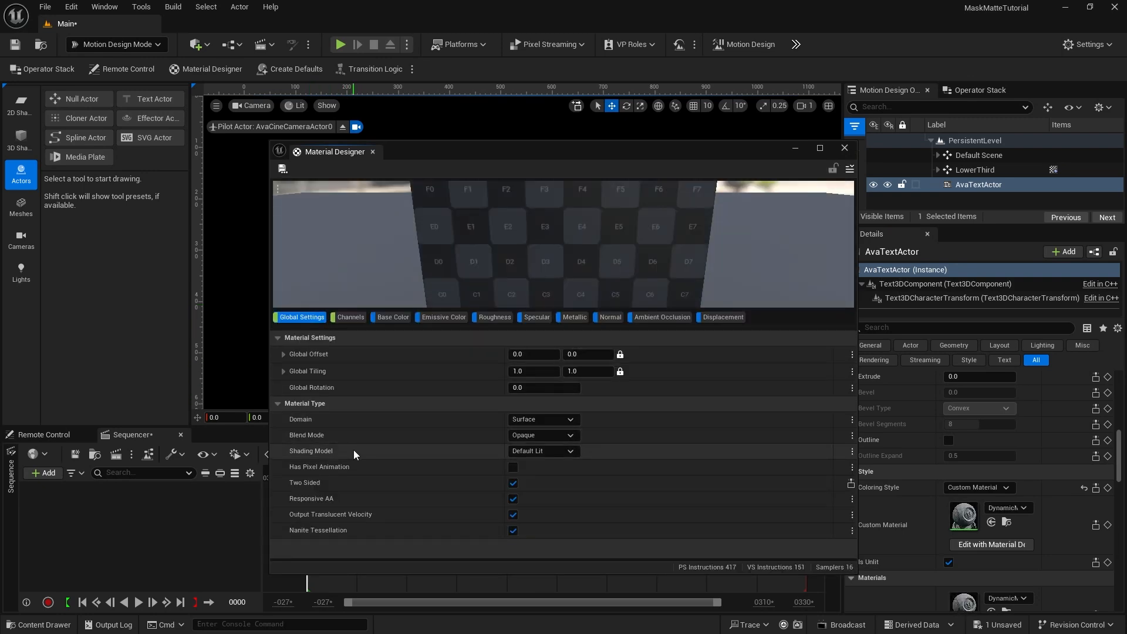
Set the text material's blend mode to Translucent and replace its base color texture with solid white RGB color
{"action": "left_click", "coordinate": [537, 437]}
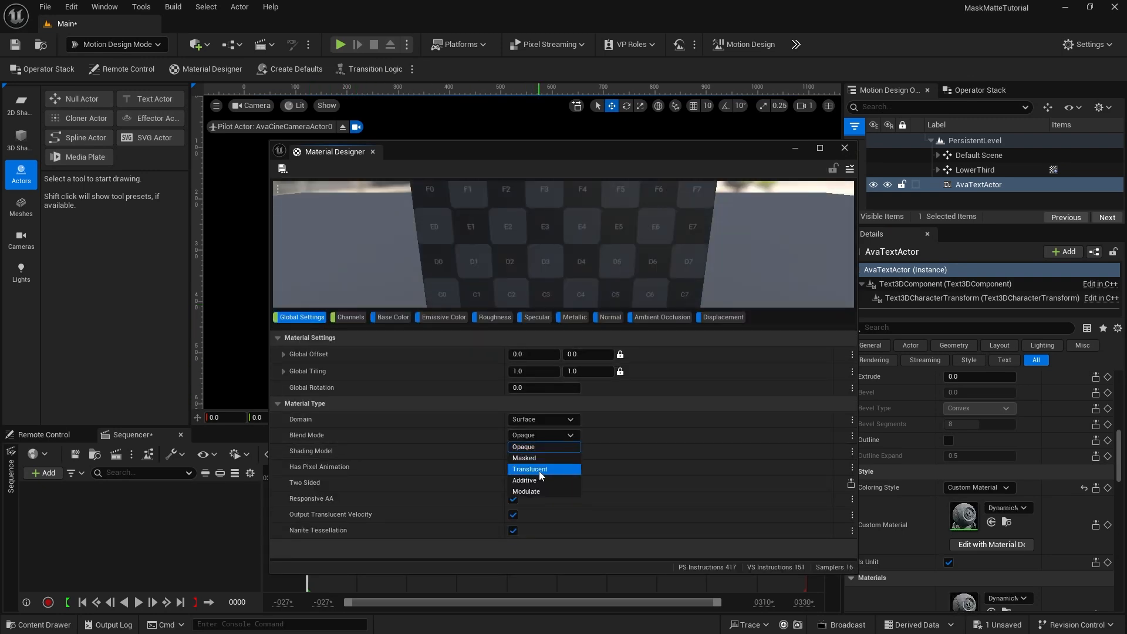
{"action": "left_click", "coordinate": [539, 470]}
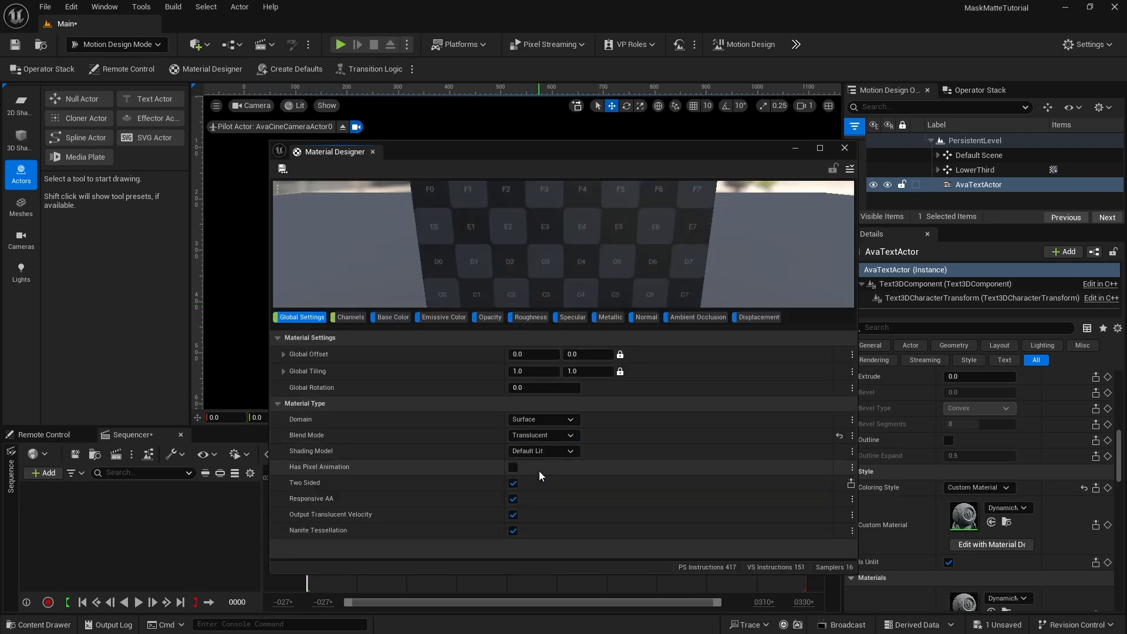
{"action": "left_click", "coordinate": [389, 318]}
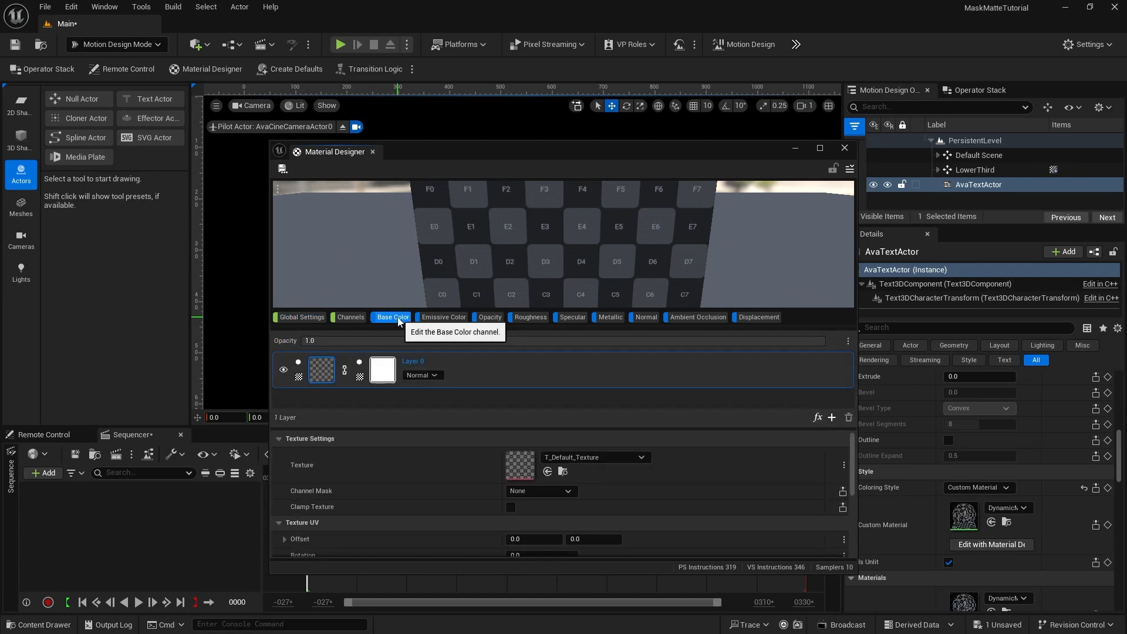
{"action": "left_click", "coordinate": [299, 381]}
{"action": "left_click", "coordinate": [353, 413]}
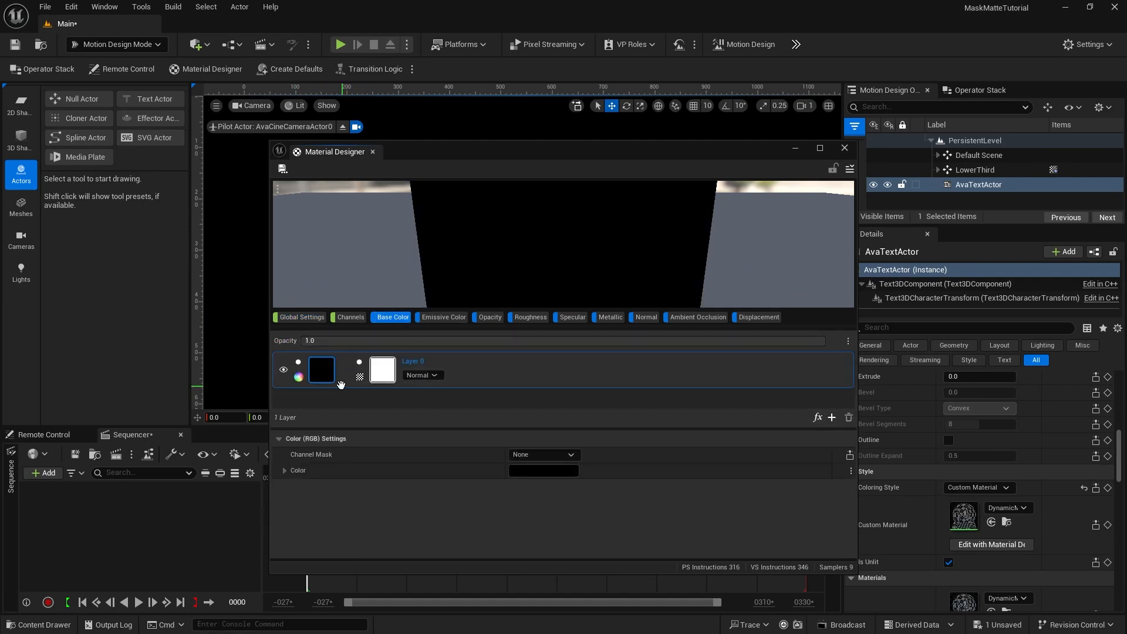
{"action": "left_click", "coordinate": [544, 470]}
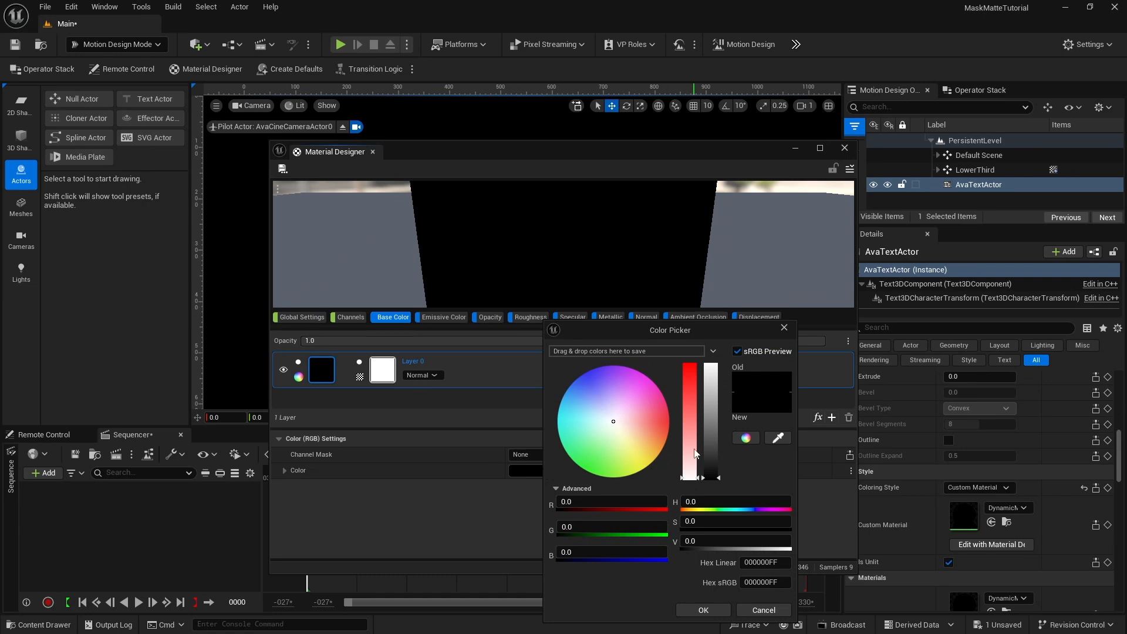
{"action": "left_click_drag", "start_coordinate": [711, 451], "coordinate": [711, 365]}
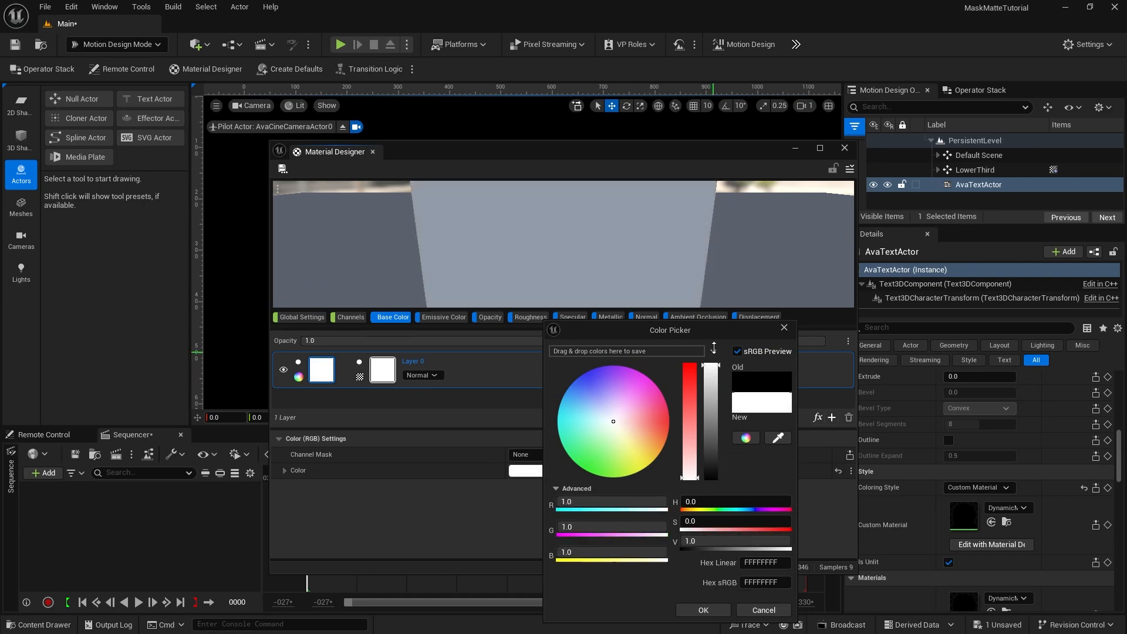
{"action": "left_click", "coordinate": [704, 609]}
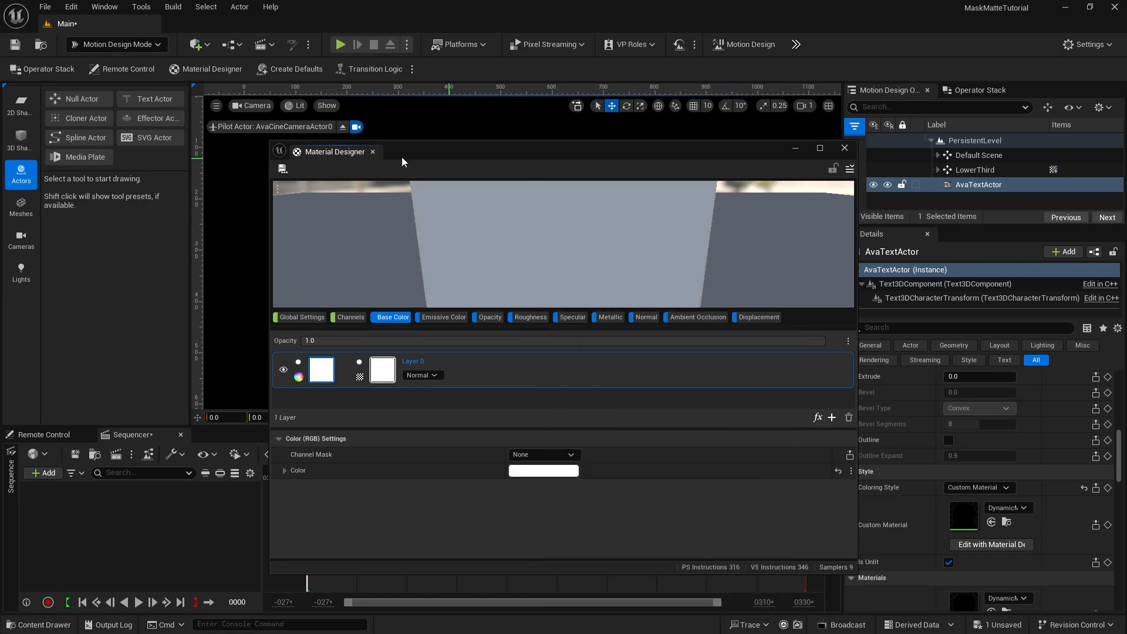
{"action": "left_click", "coordinate": [845, 148]}
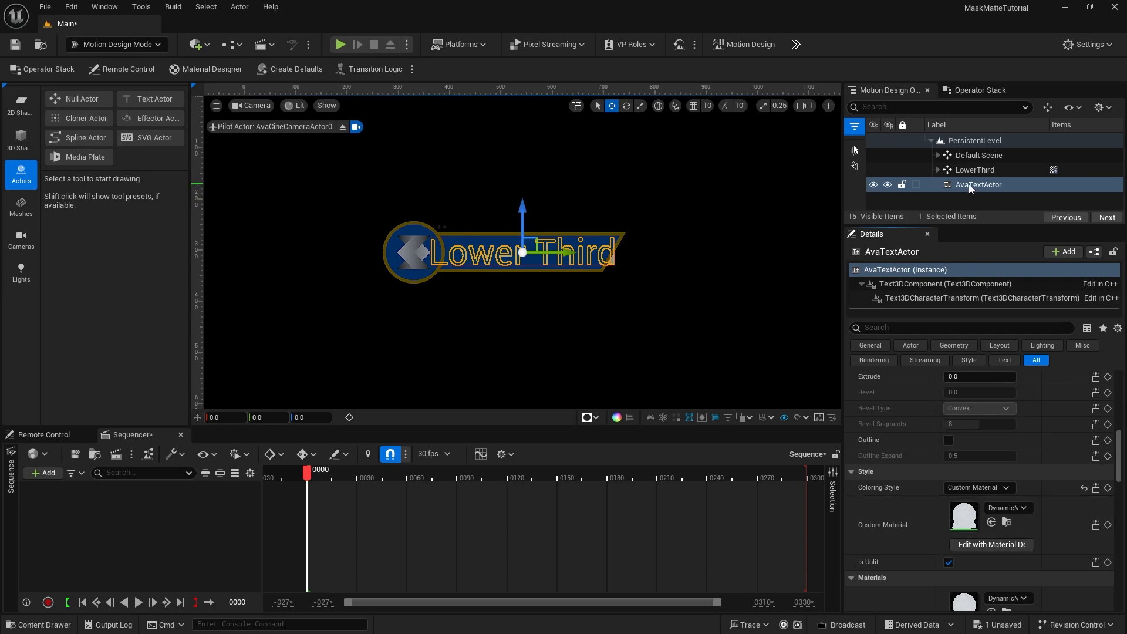
Parent the text actor under LowerThird and set its uniform scale to 0.8
{"action": "left_click_drag", "start_coordinate": [969, 184], "coordinate": [975, 172]}
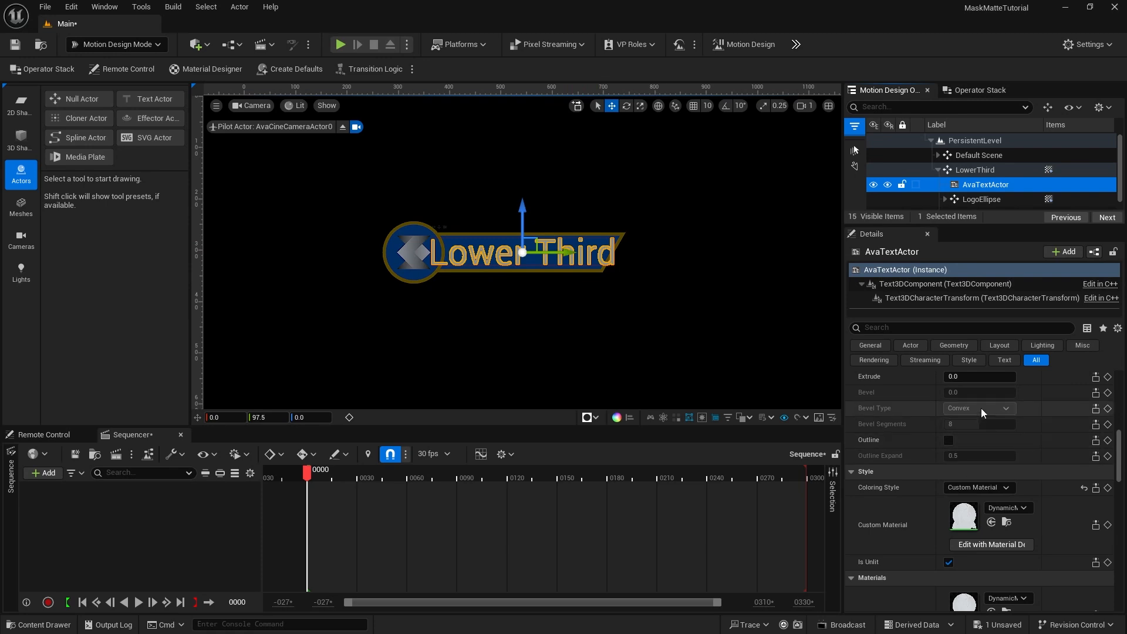
{"action": "scroll", "coordinate": [984, 413], "scroll_direction": "up", "scroll_amount": 10}
{"action": "left_click_drag", "start_coordinate": [947, 427], "coordinate": [903, 427]}
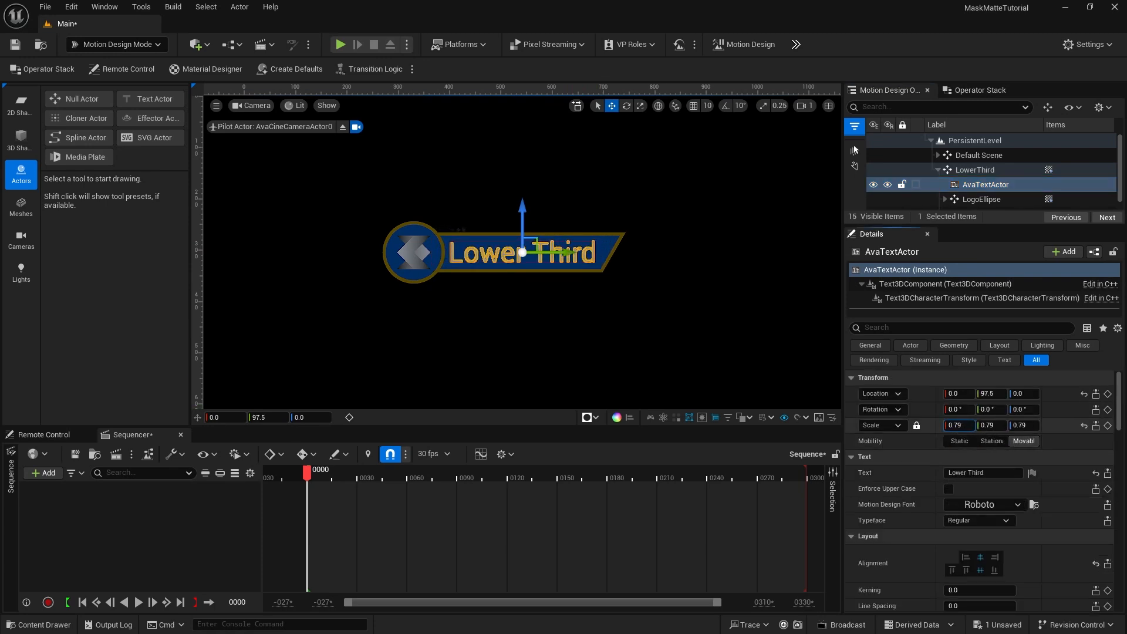
{"action": "left_click", "coordinate": [956, 426]}
{"action": "type", "text": "0.8"}
{"action": "key", "text": "Return"}
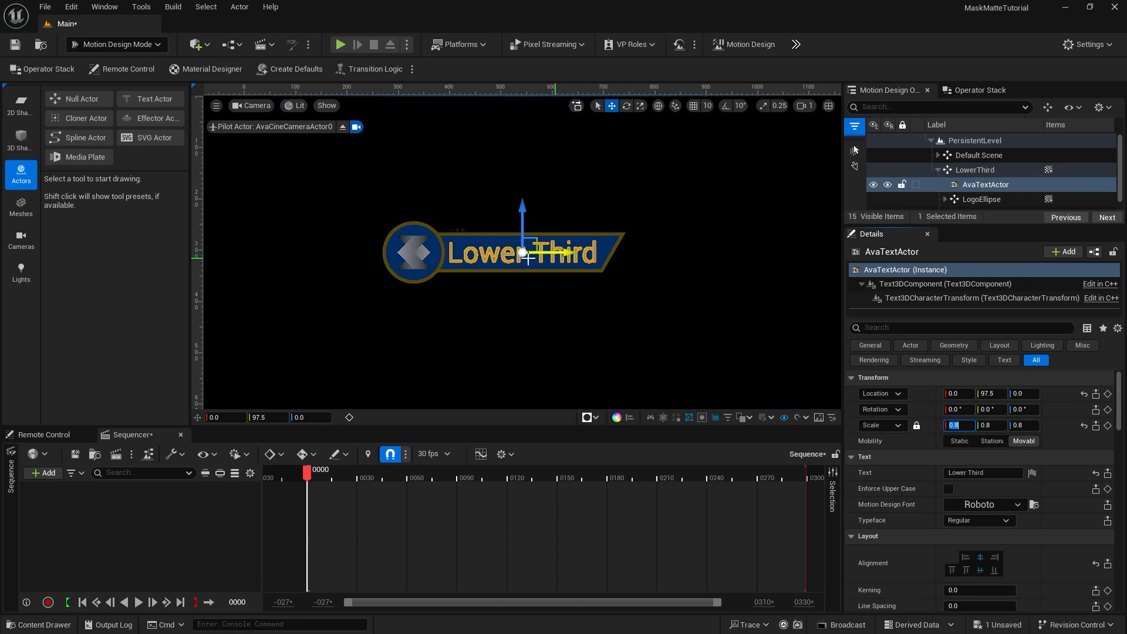
Enlarge the outliner to show all LowerThird children and add LogoEllipse to the sequence
{"action": "left_click", "coordinate": [492, 342]}
{"action": "left_click_drag", "start_coordinate": [1003, 226], "coordinate": [1003, 270]}
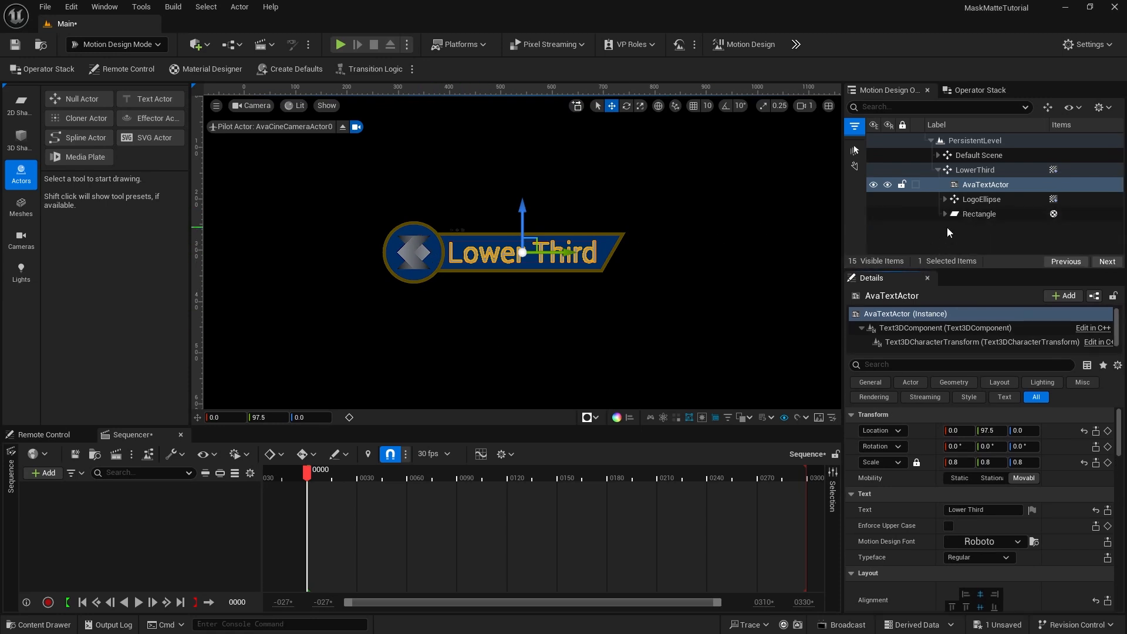
{"action": "left_click", "coordinate": [966, 199]}
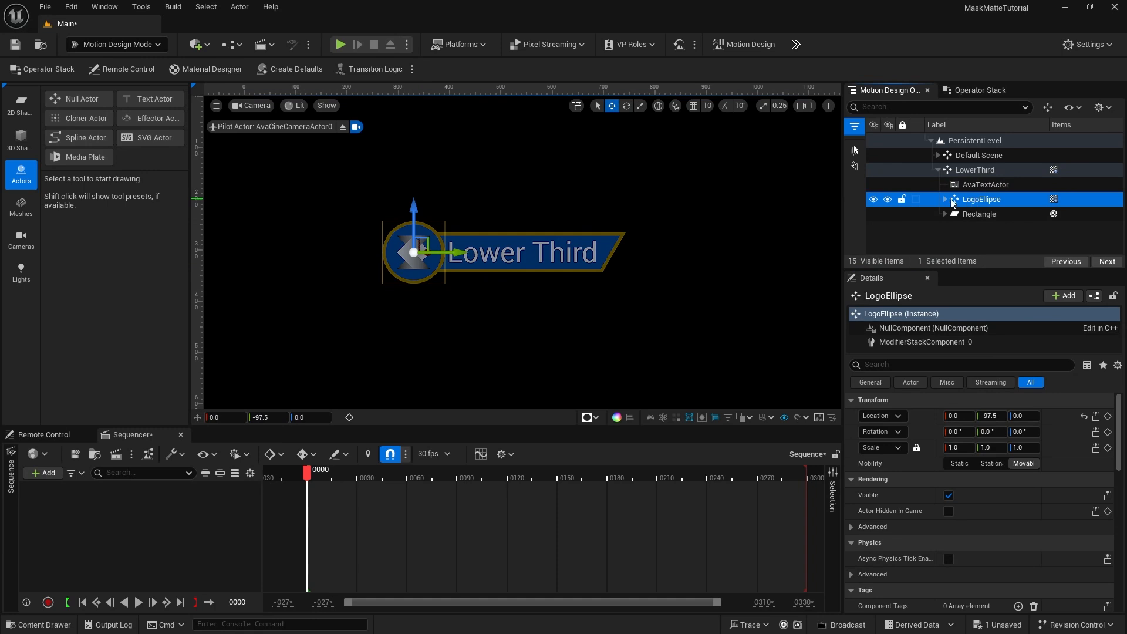
{"action": "left_click_drag", "start_coordinate": [963, 203], "coordinate": [171, 517]}
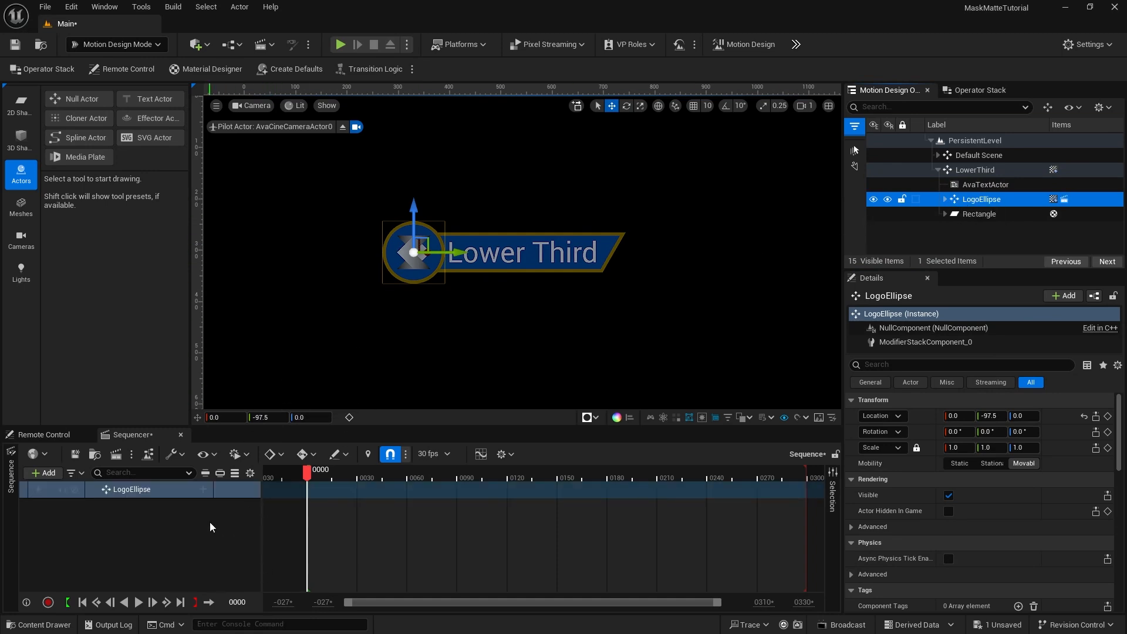
Set the sequence's display rate to 30 fps and its playback end to frame 300
{"action": "left_click", "coordinate": [448, 455]}
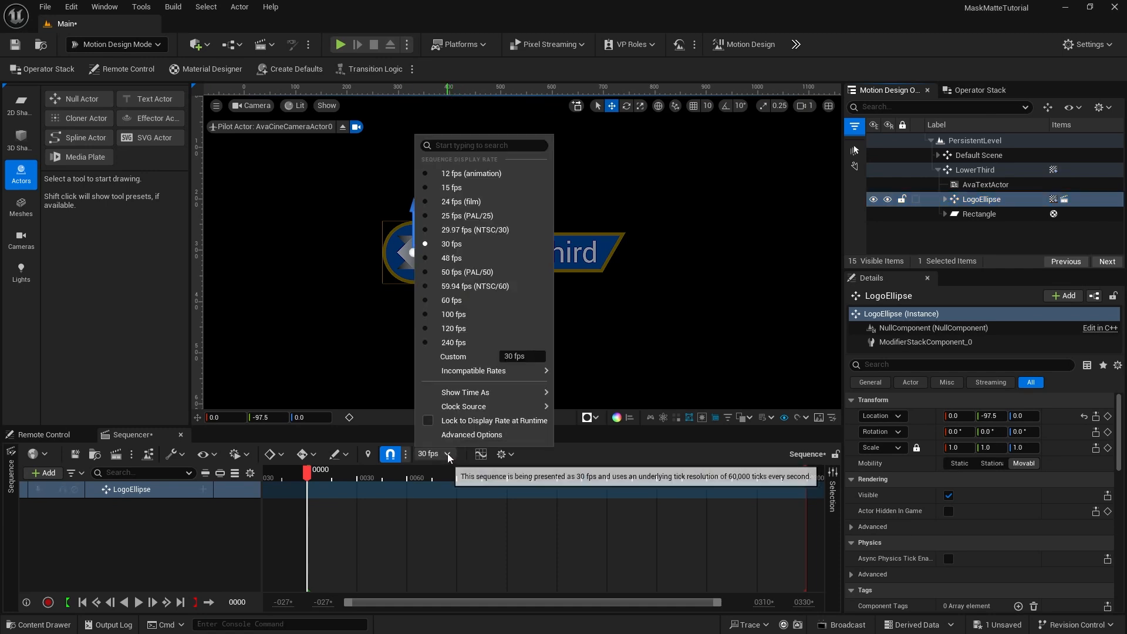
{"action": "left_click", "coordinate": [463, 244]}
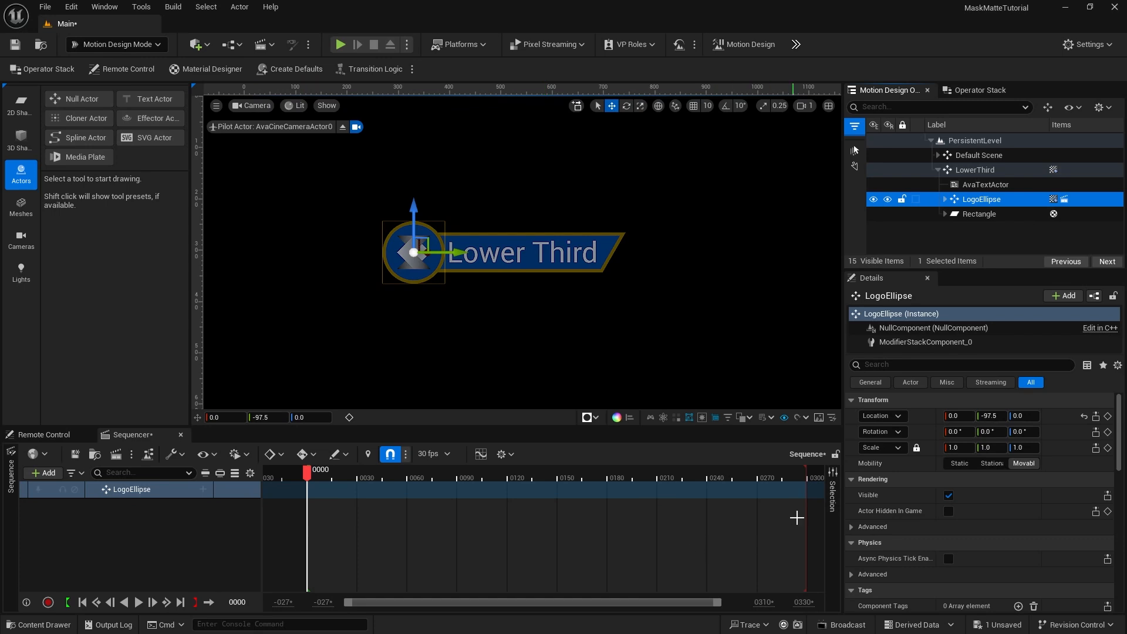
{"action": "left_click", "coordinate": [237, 603]}
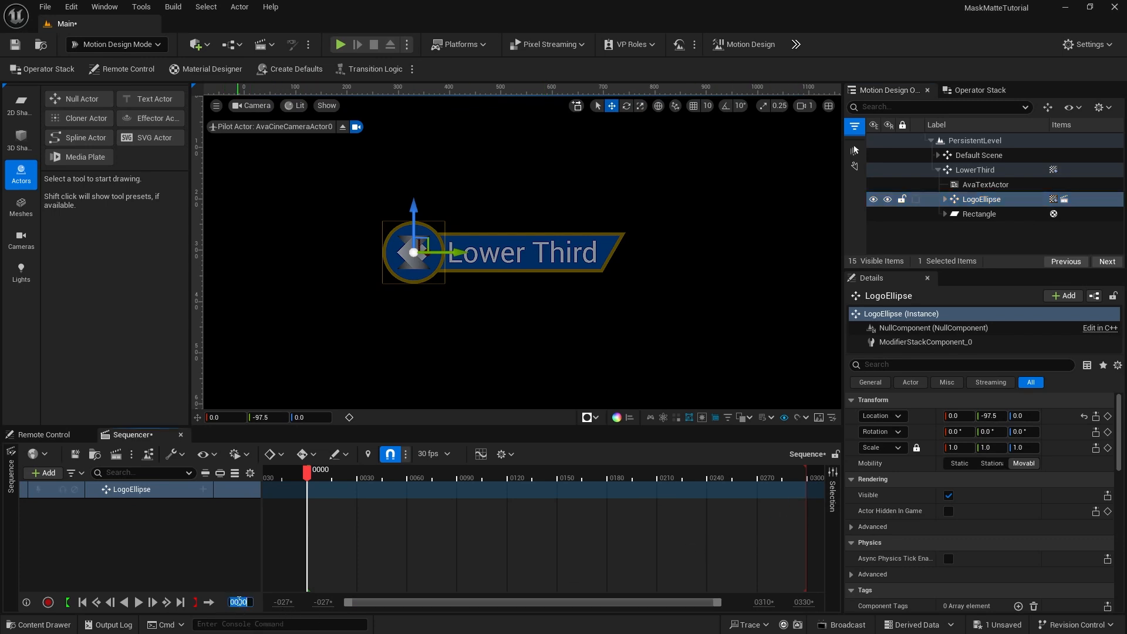
{"action": "type", "text": "300"}
{"action": "key", "text": "Return"}
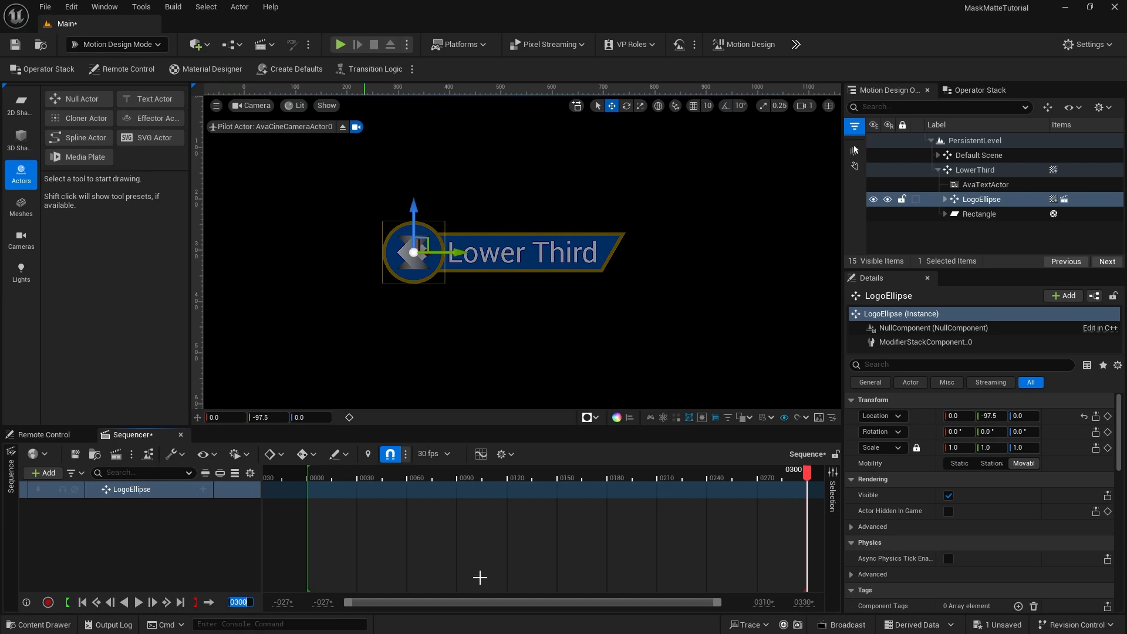
{"action": "left_click", "coordinate": [196, 603]}
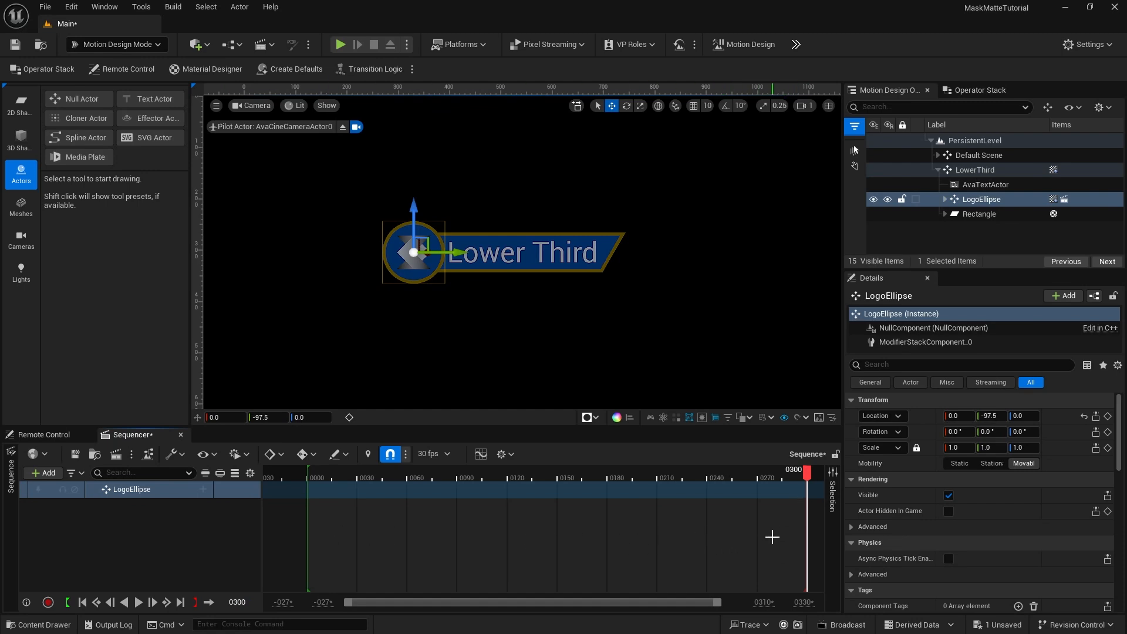
Add a Transform track to LogoEllipse and key its rotation roll at 0 on frame 0
{"action": "left_click", "coordinate": [203, 491]}
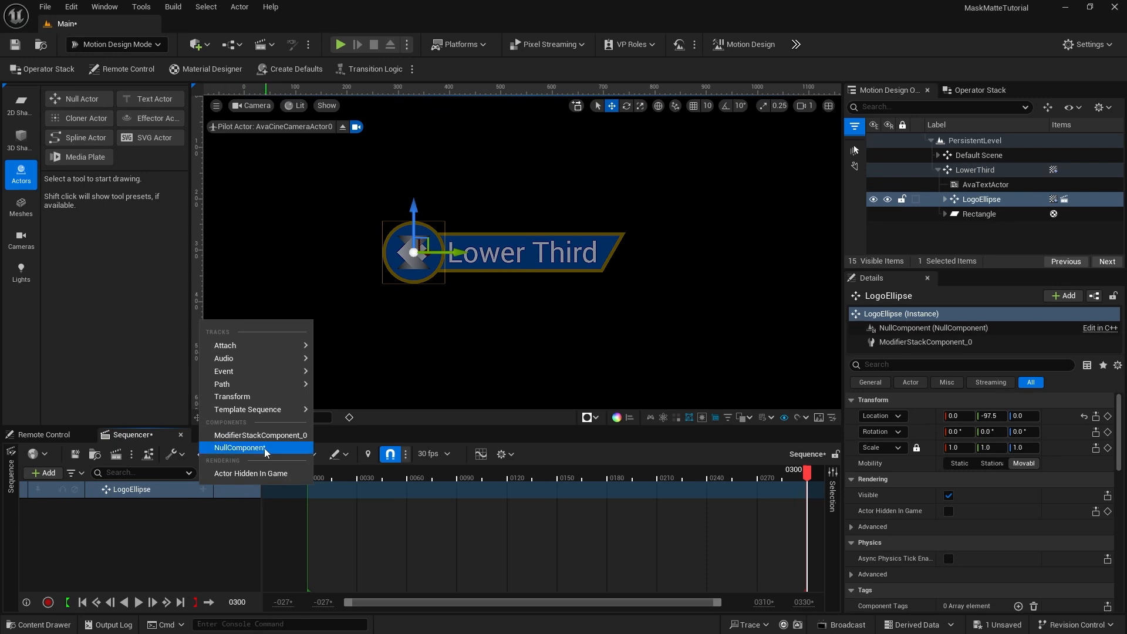
{"action": "left_click", "coordinate": [262, 404]}
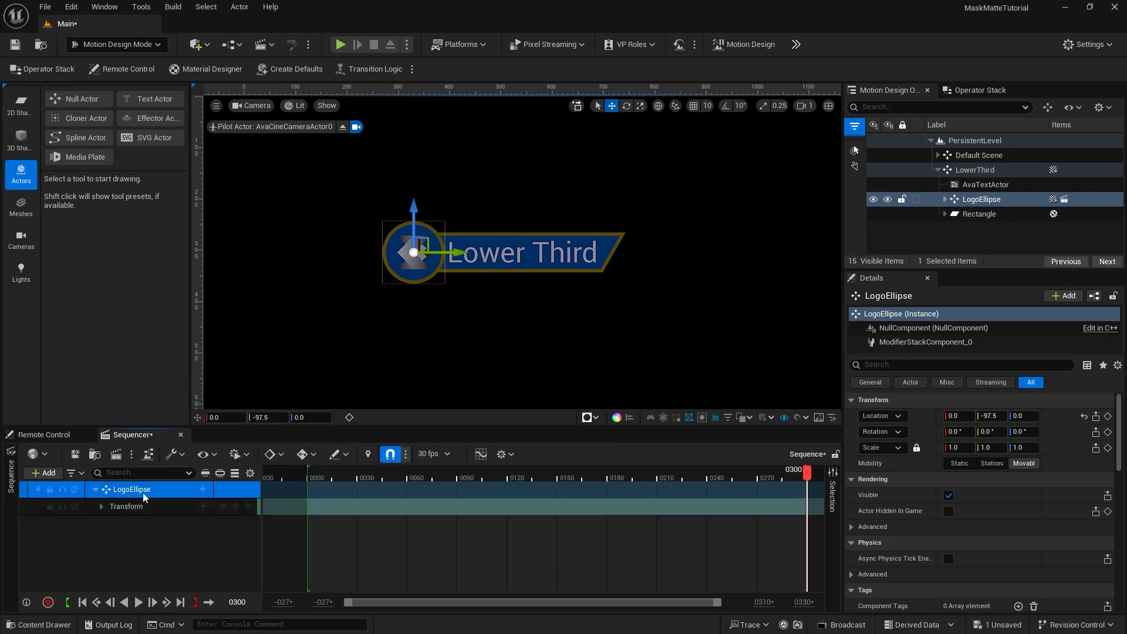
{"action": "left_click", "coordinate": [102, 508]}
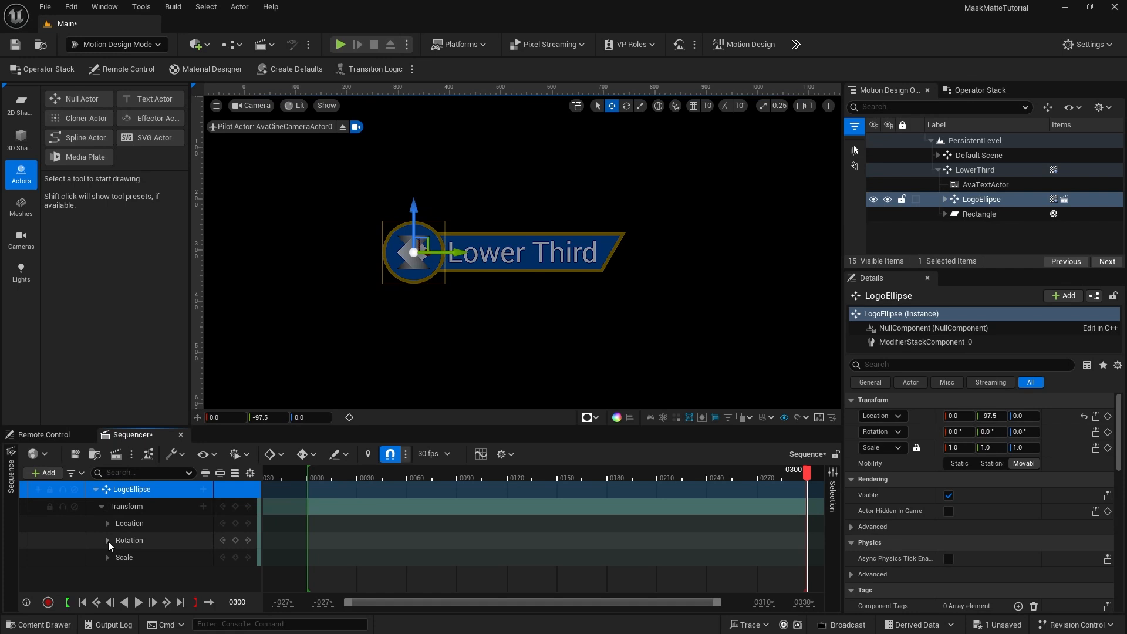
{"action": "left_click", "coordinate": [82, 603]}
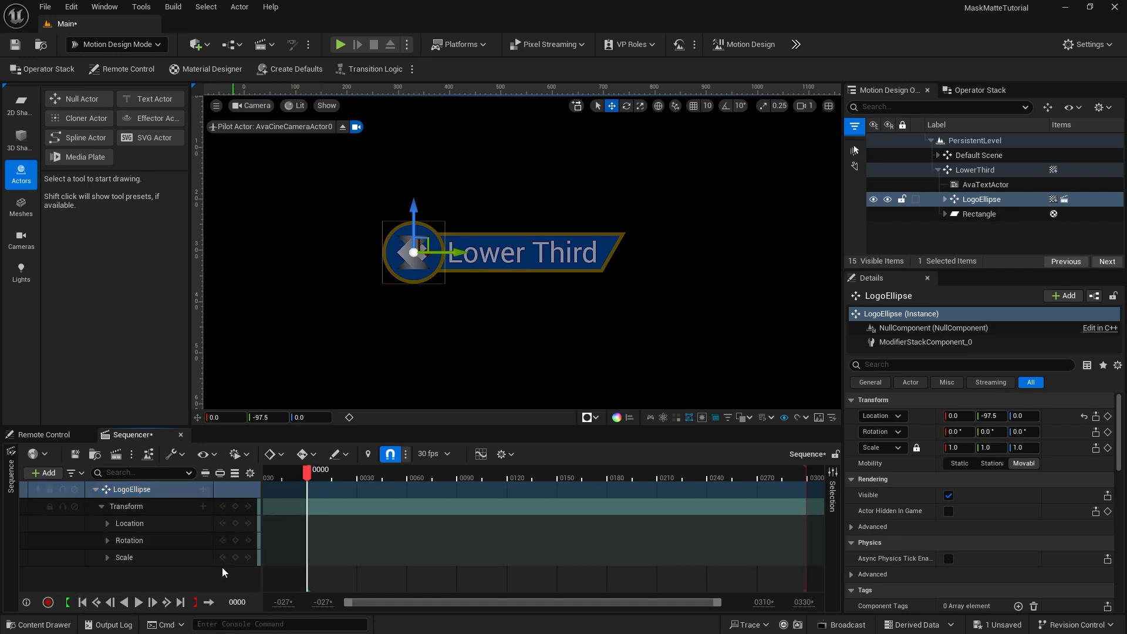
{"action": "left_click", "coordinate": [107, 541]}
{"action": "scroll", "coordinate": [114, 545], "scroll_direction": "down", "scroll_amount": 1}
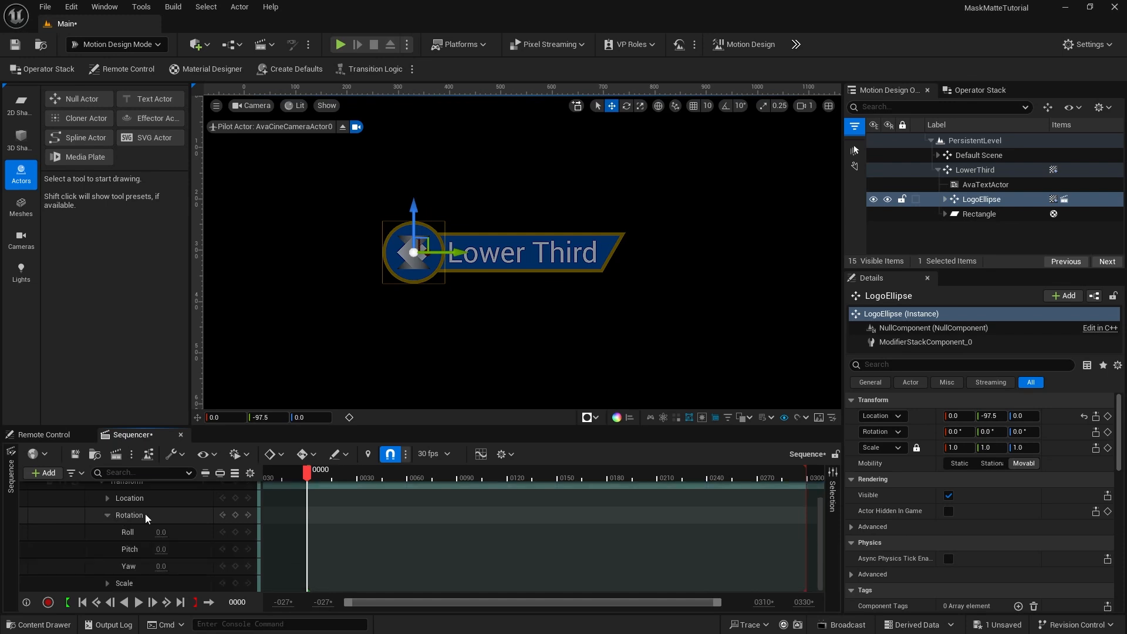
{"action": "left_click", "coordinate": [234, 532]}
Key LogoEllipse's roll at 360 on frame 20 and scrub back to check the spin
{"action": "left_click", "coordinate": [237, 602]}
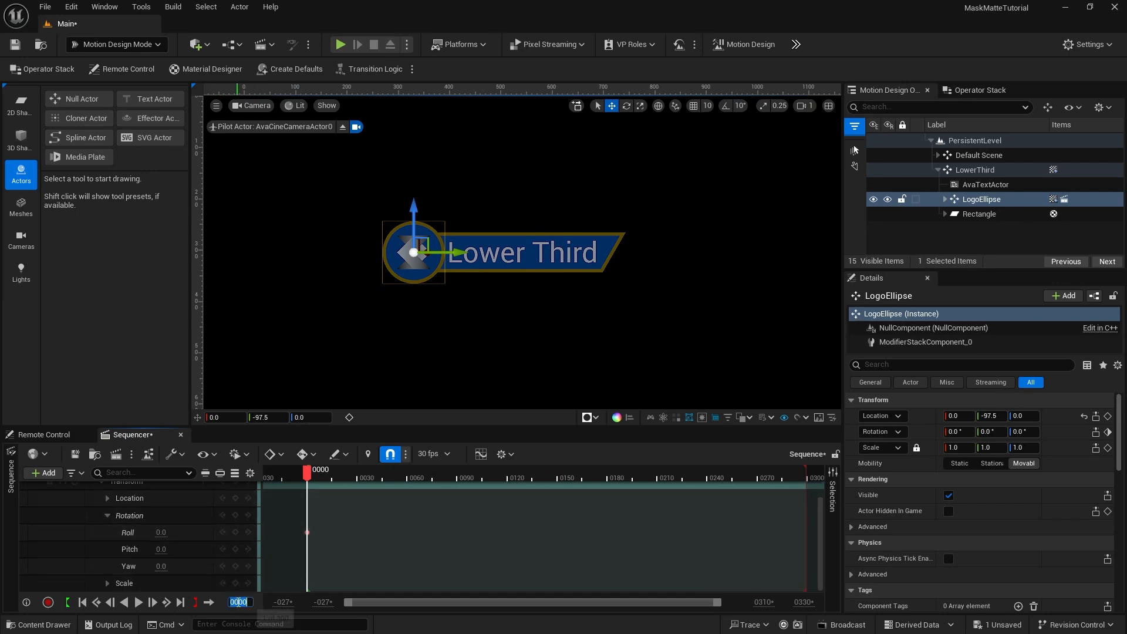
{"action": "type", "text": "20"}
{"action": "key", "text": "Return"}
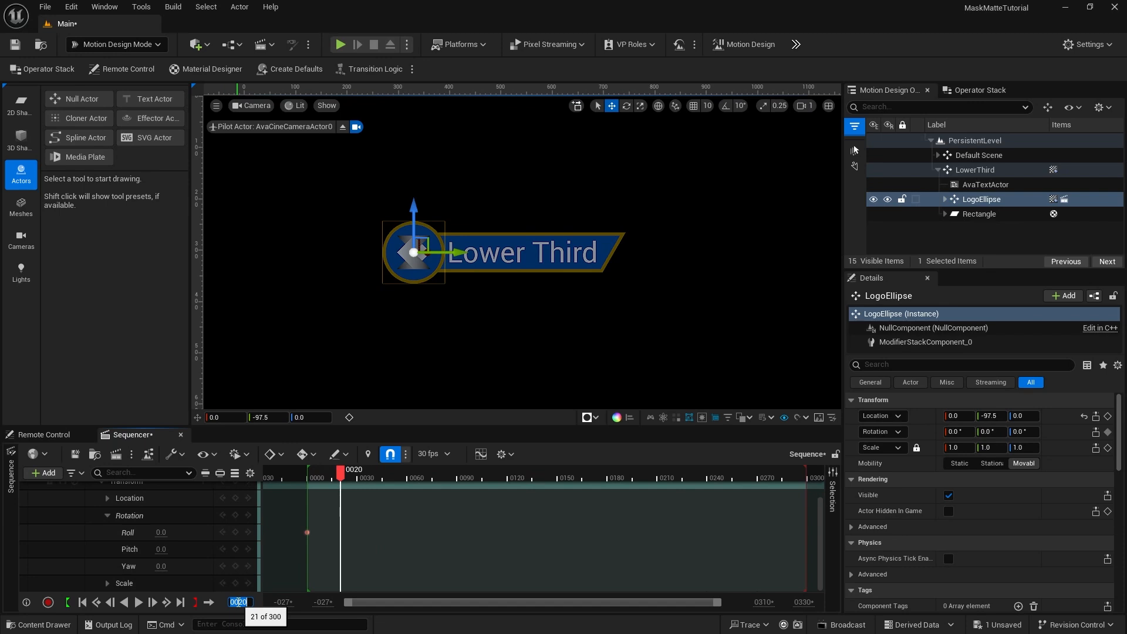
{"action": "left_click", "coordinate": [160, 532]}
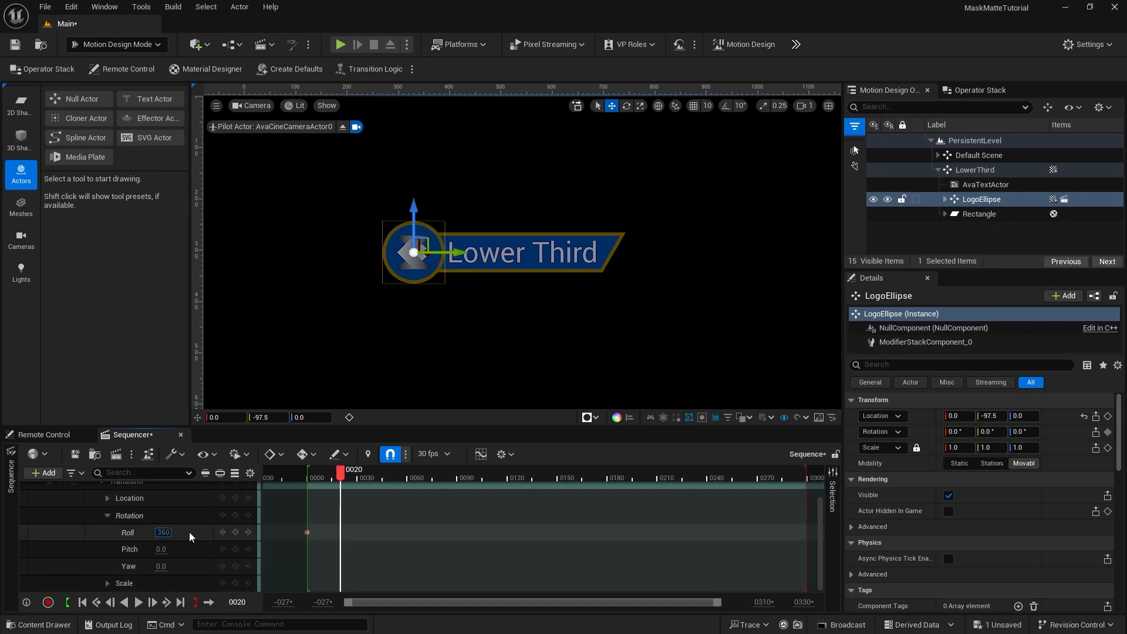
{"action": "key", "text": "Return"}
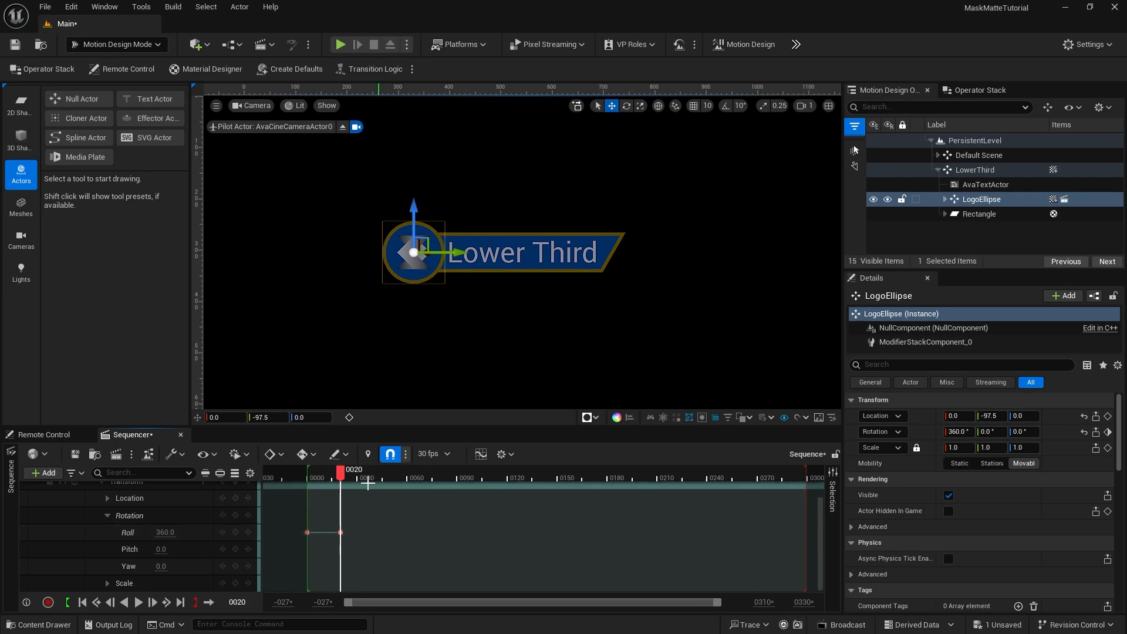
{"action": "mouse_move", "coordinate": [341, 472]}
{"action": "left_mouse_down"}
{"action": "mouse_move", "coordinate": [322, 476]}
{"action": "mouse_move", "coordinate": [332, 477]}
{"action": "left_mouse_up"}
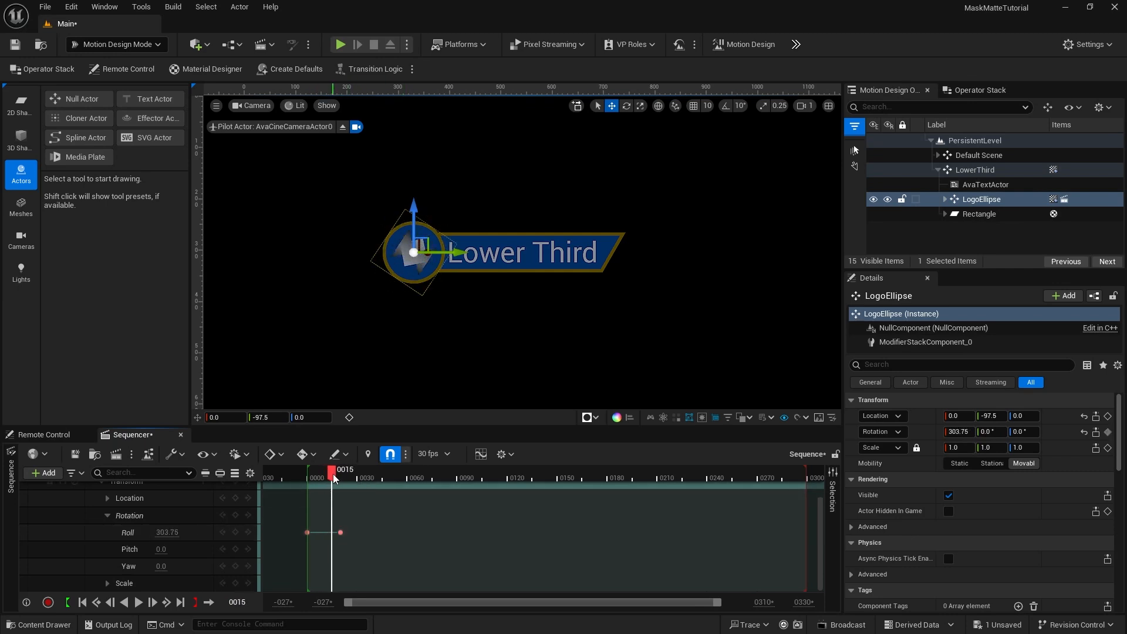
Key LogoEllipse's scale on frame 0 with X, Y and Z all set to 0
{"action": "left_click", "coordinate": [83, 602]}
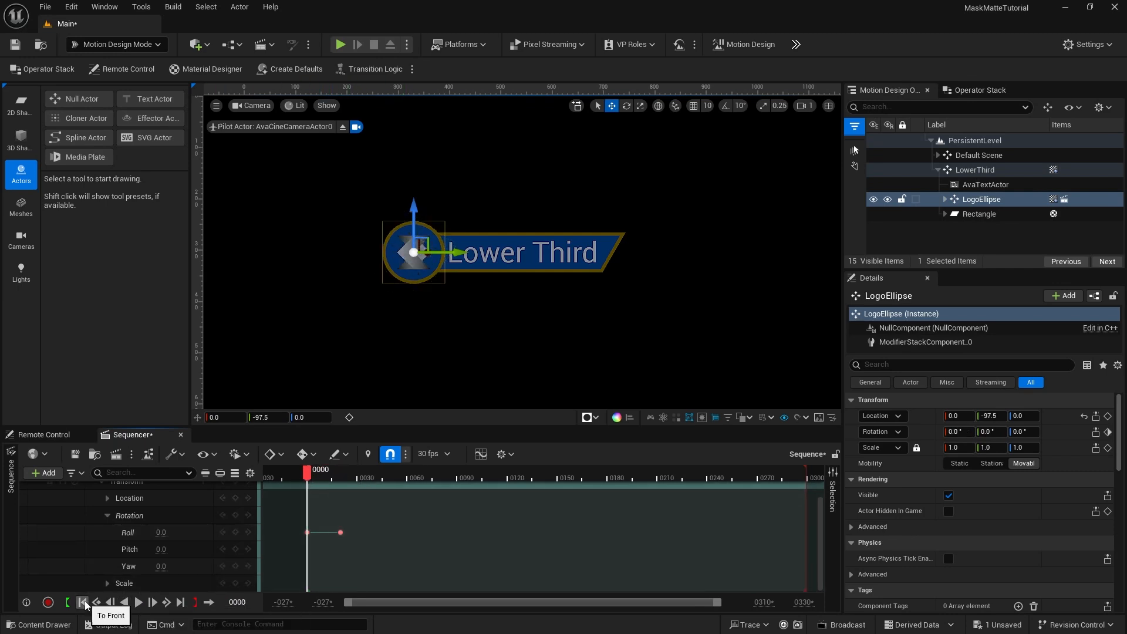
{"action": "left_click", "coordinate": [106, 516]}
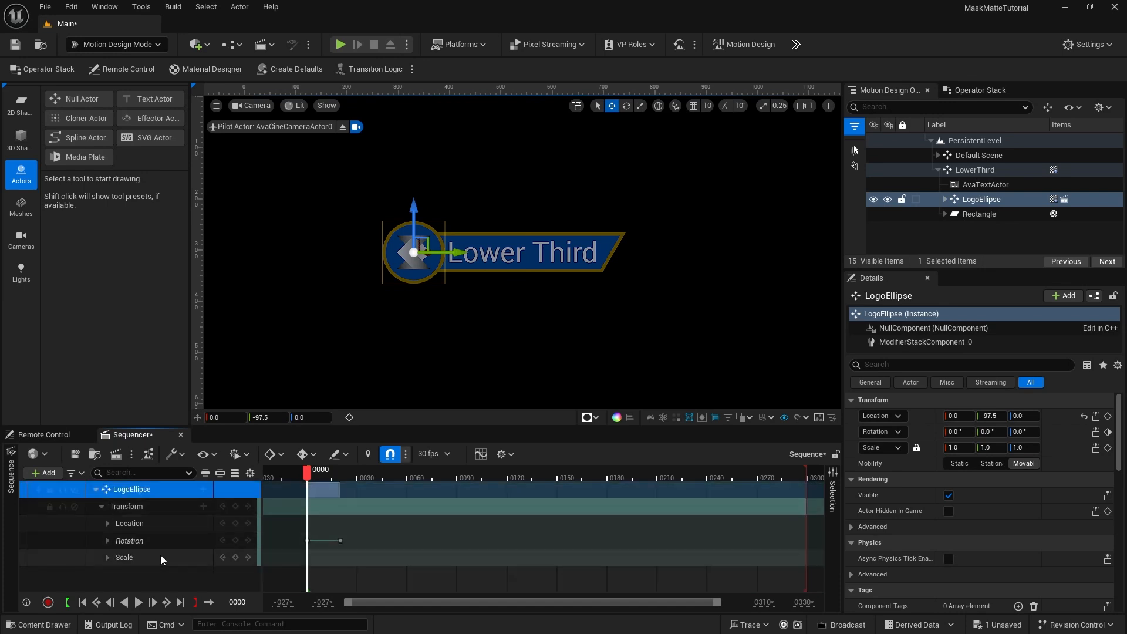
{"action": "left_click", "coordinate": [235, 557]}
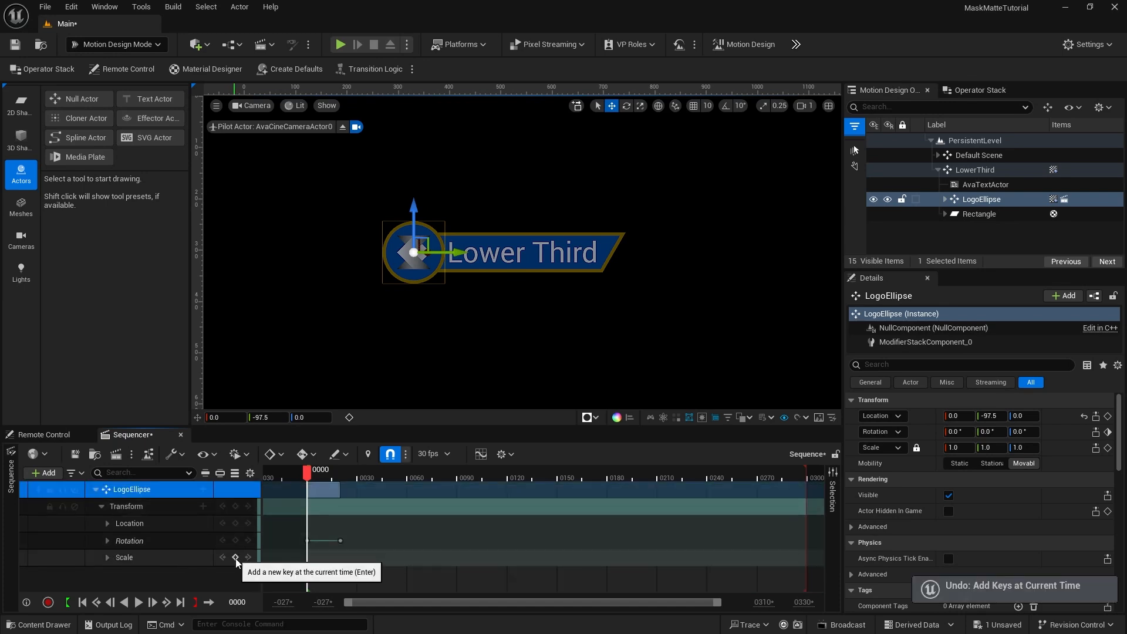
{"action": "left_click", "coordinate": [107, 557]}
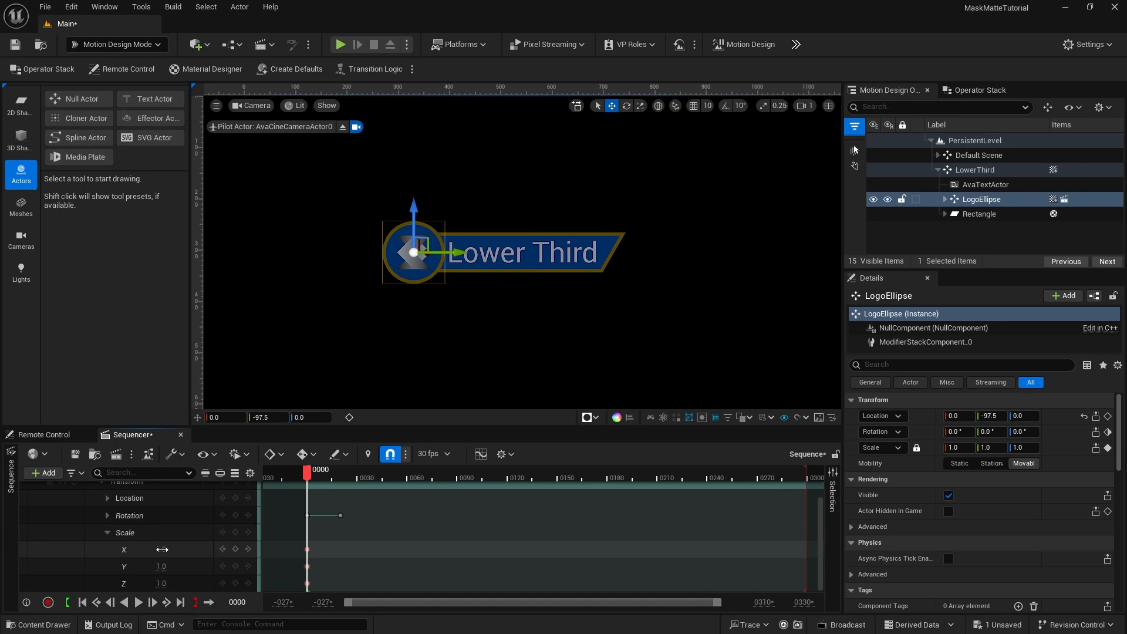
{"action": "type", "text": "0"}
{"action": "key", "text": "Return"}
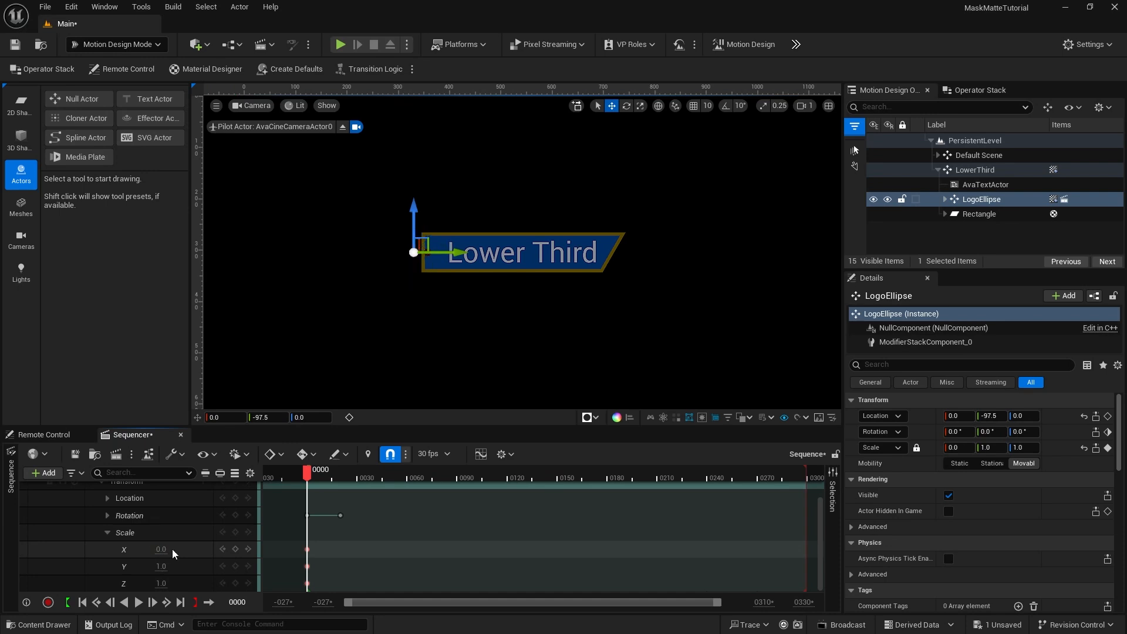
{"action": "type", "text": "0"}
{"action": "key", "text": "Tab"}
{"action": "type", "text": "0"}
{"action": "key", "text": "Return"}
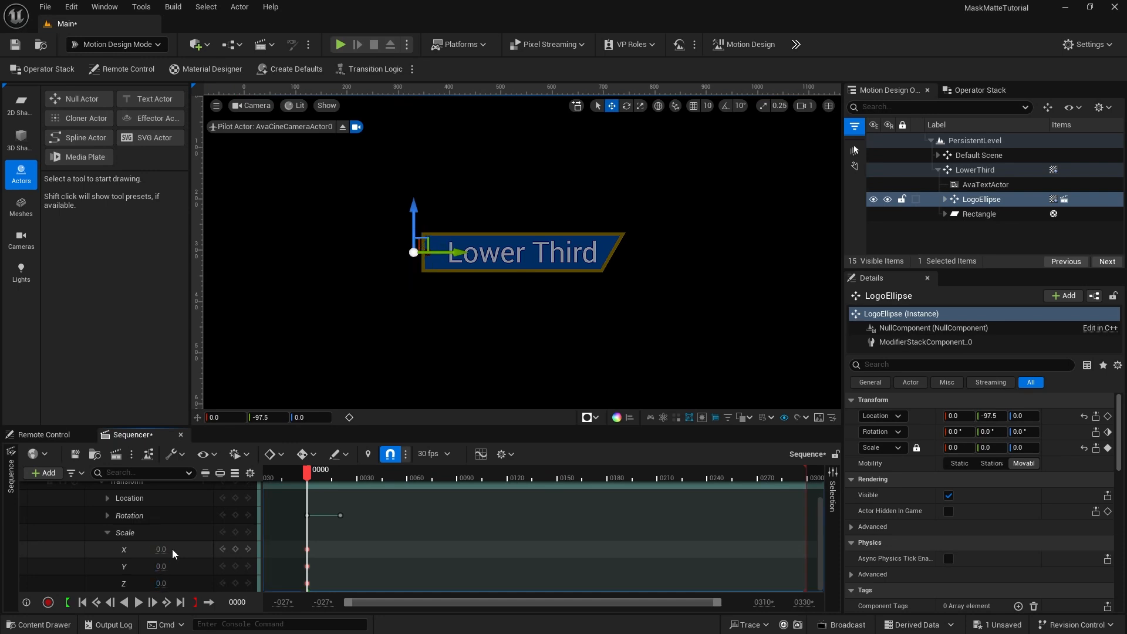
Key LogoEllipse's scale at 1 on X, Y and Z at frame 20
{"action": "left_click", "coordinate": [238, 602]}
{"action": "type", "text": "20"}
{"action": "key", "text": "Return"}
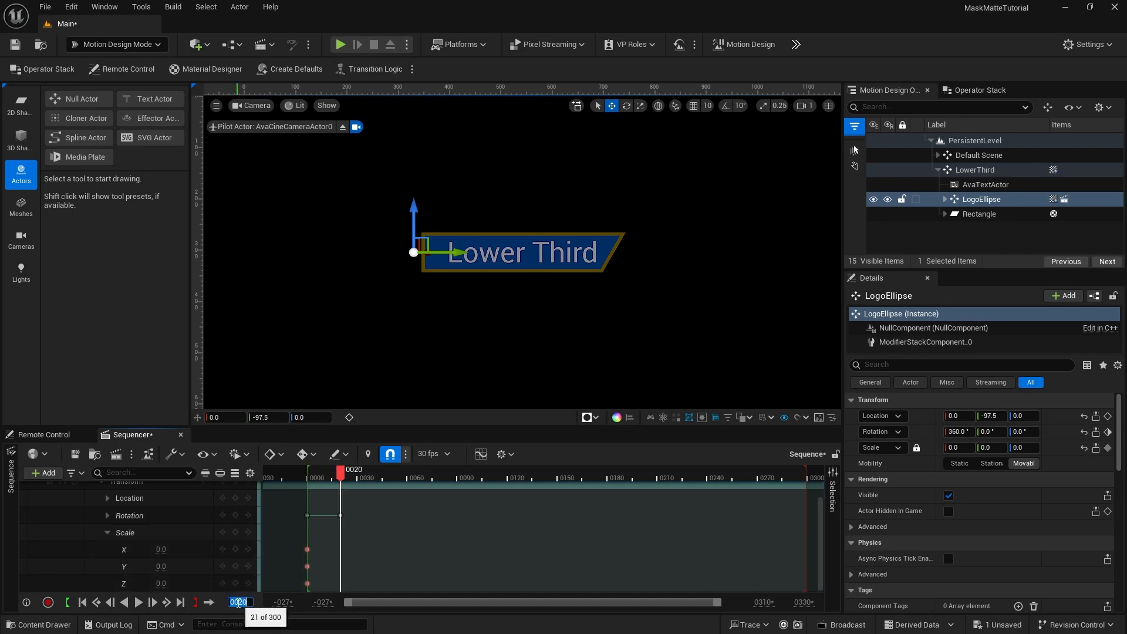
{"action": "left_click", "coordinate": [162, 550]}
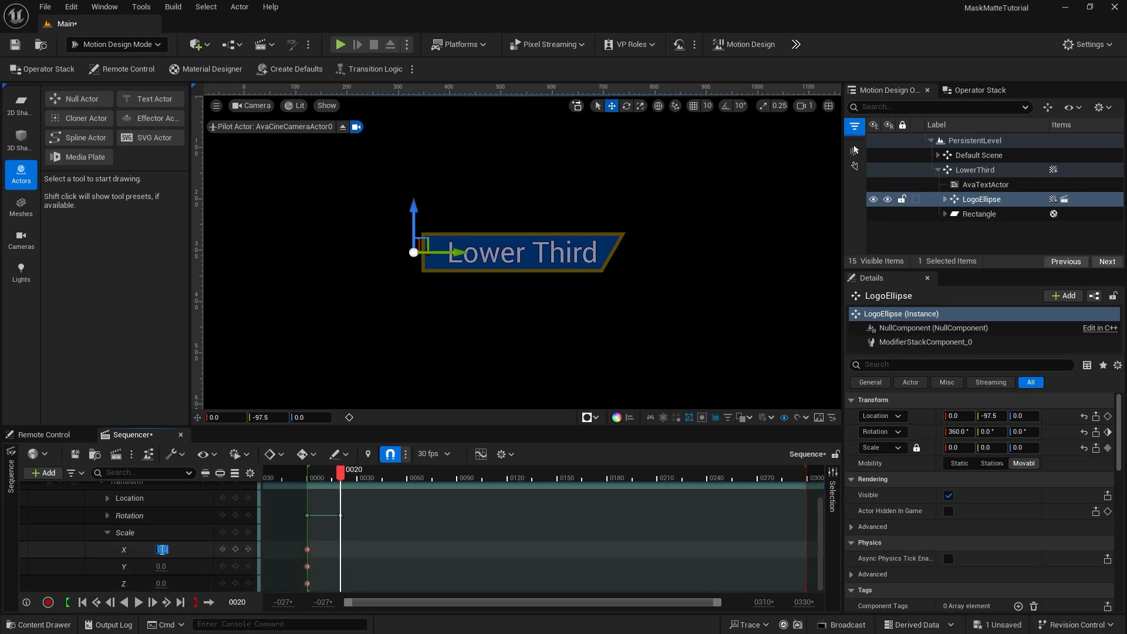
{"action": "type", "text": "1"}
{"action": "key", "text": "Return"}
{"action": "key", "text": "Return"}
{"action": "key", "text": "Tab"}
{"action": "type", "text": "1"}
{"action": "key", "text": "Return"}
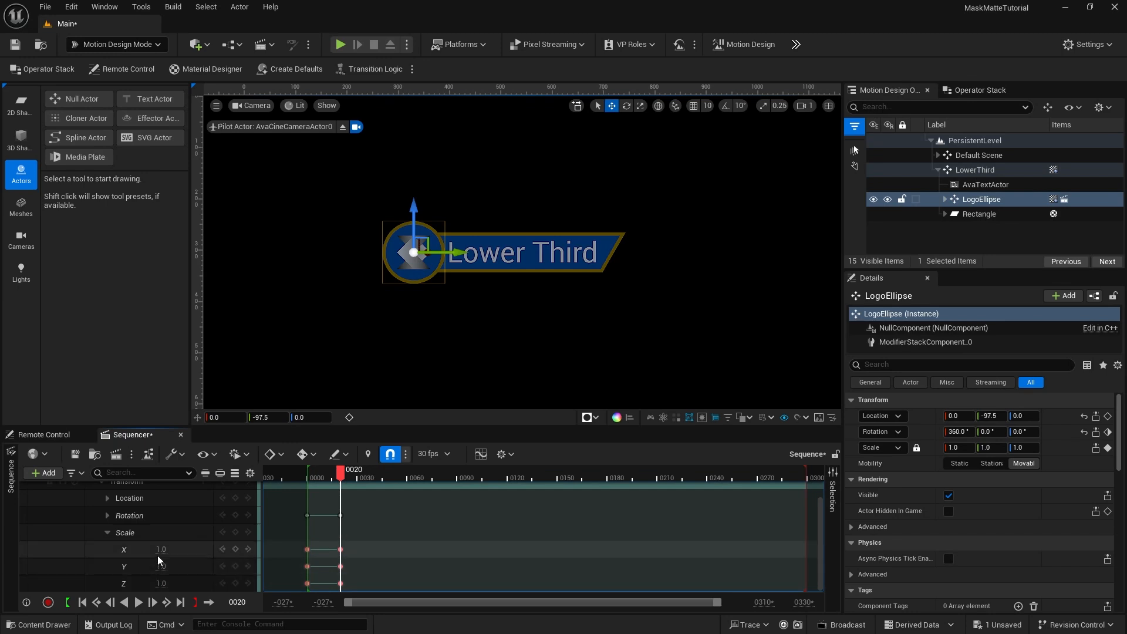
Play the LogoEllipse animation from the first frame to check the spin and scale-up
{"action": "left_click", "coordinate": [82, 602]}
{"action": "left_click", "coordinate": [144, 604]}
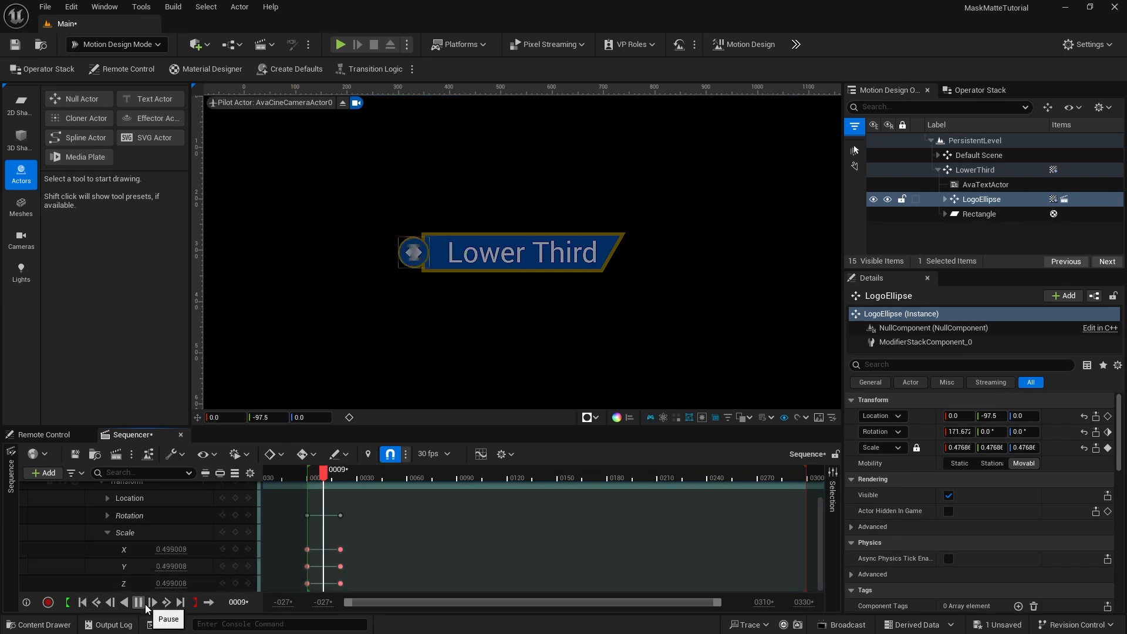
{"action": "left_click", "coordinate": [146, 604]}
Inspect the interpolation options of LogoEllipse's frame 0 keys and replay the animation from the start
{"action": "left_click", "coordinate": [301, 510]}
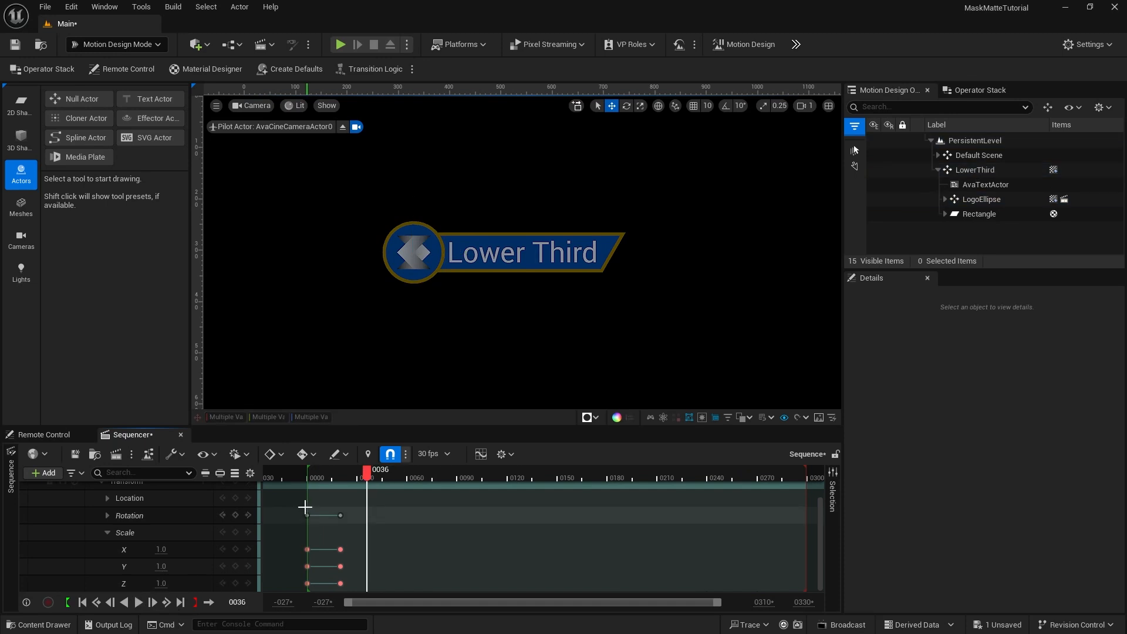
{"action": "left_click_drag", "start_coordinate": [301, 510], "coordinate": [311, 590]}
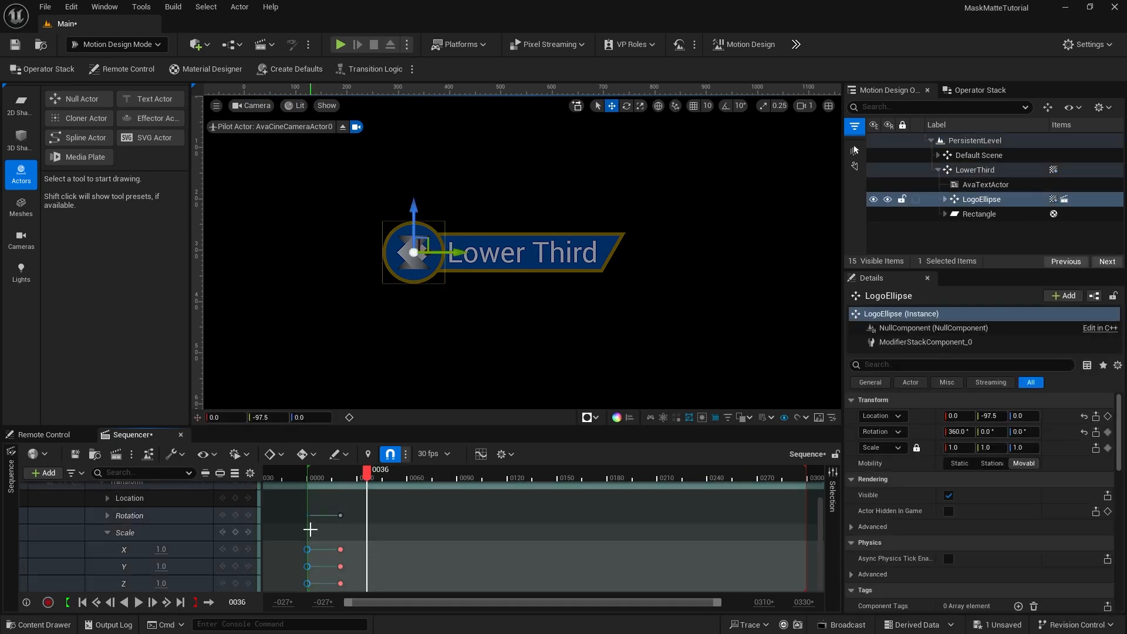
{"action": "right_click", "coordinate": [309, 515]}
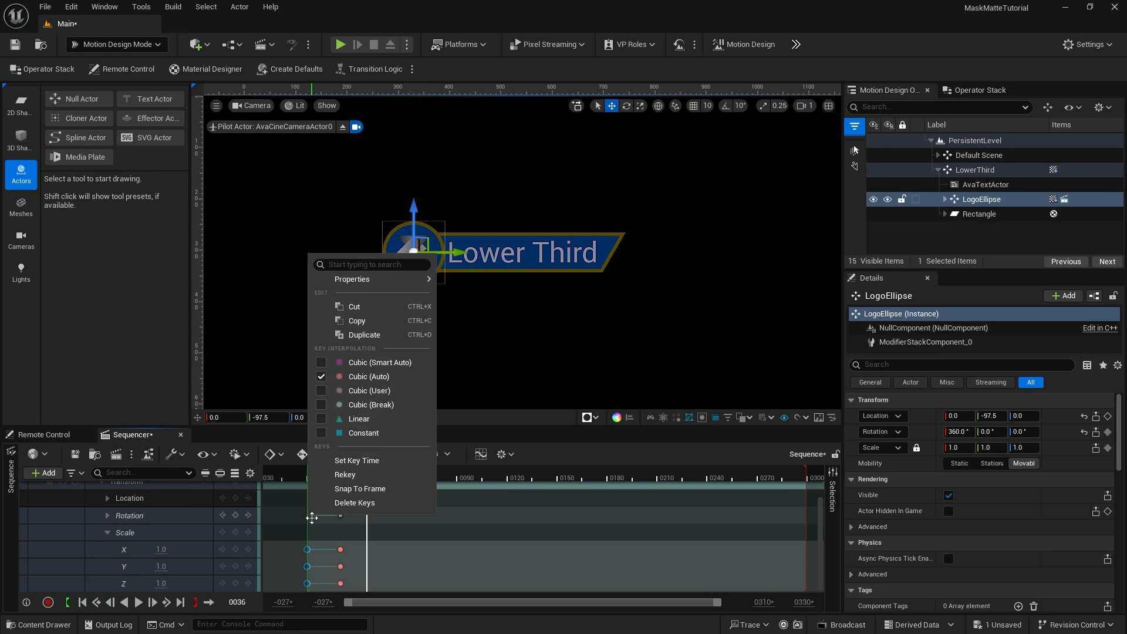
{"action": "left_click", "coordinate": [82, 602]}
{"action": "left_click", "coordinate": [139, 603]}
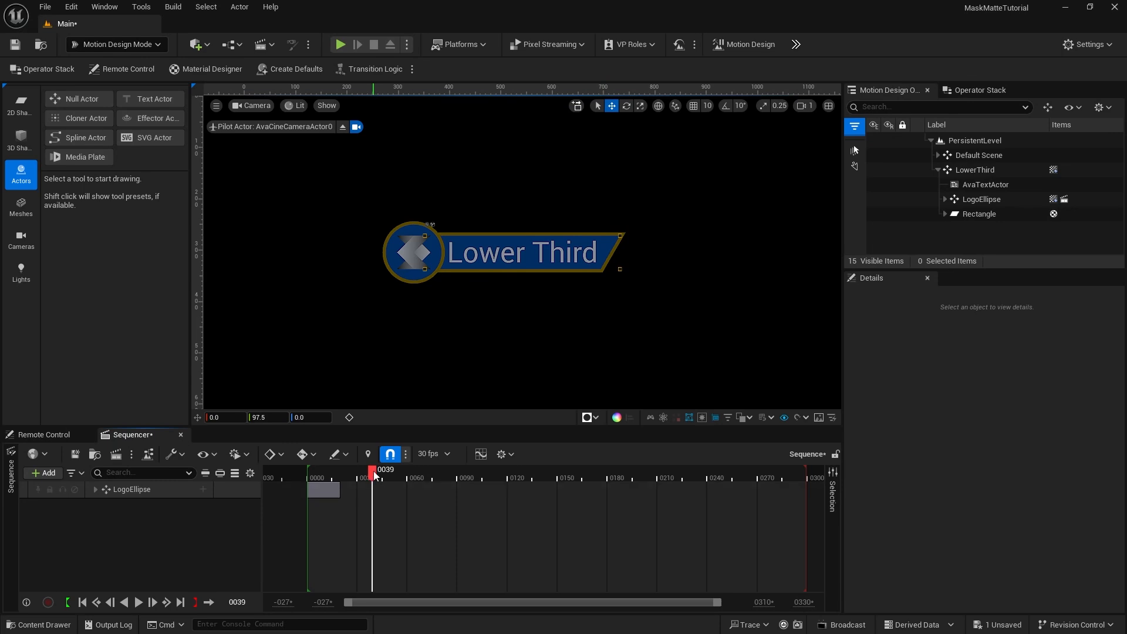
Key the Rectangle's location on frame 20 and set its Y value to -264, behind the logo
{"action": "left_click_drag", "start_coordinate": [374, 471], "coordinate": [342, 472]}
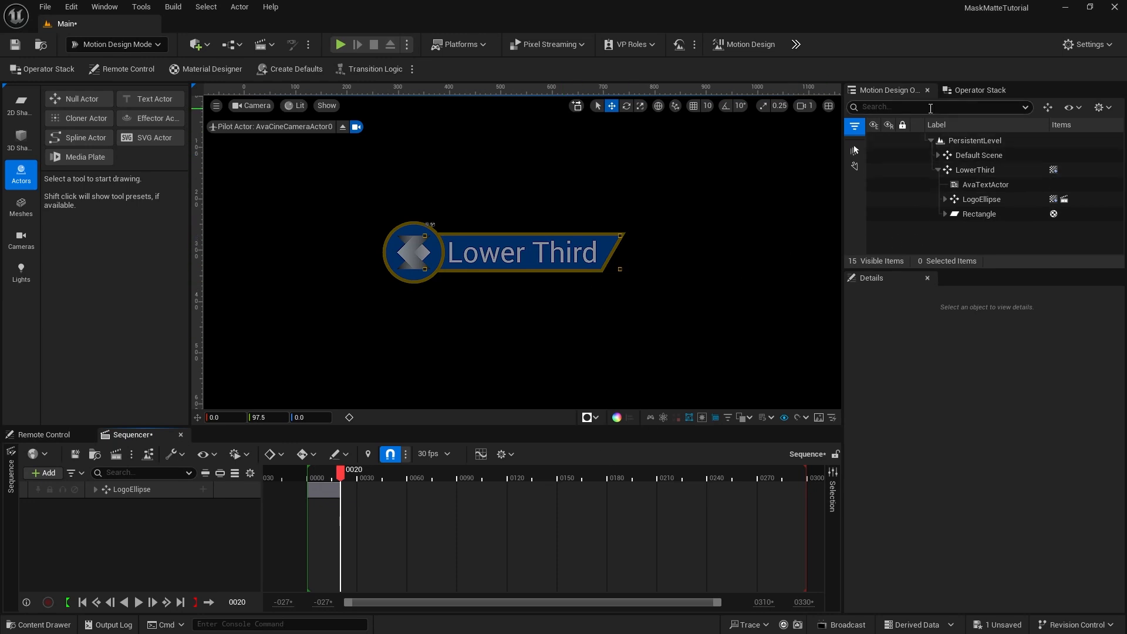
{"action": "left_click", "coordinate": [960, 213]}
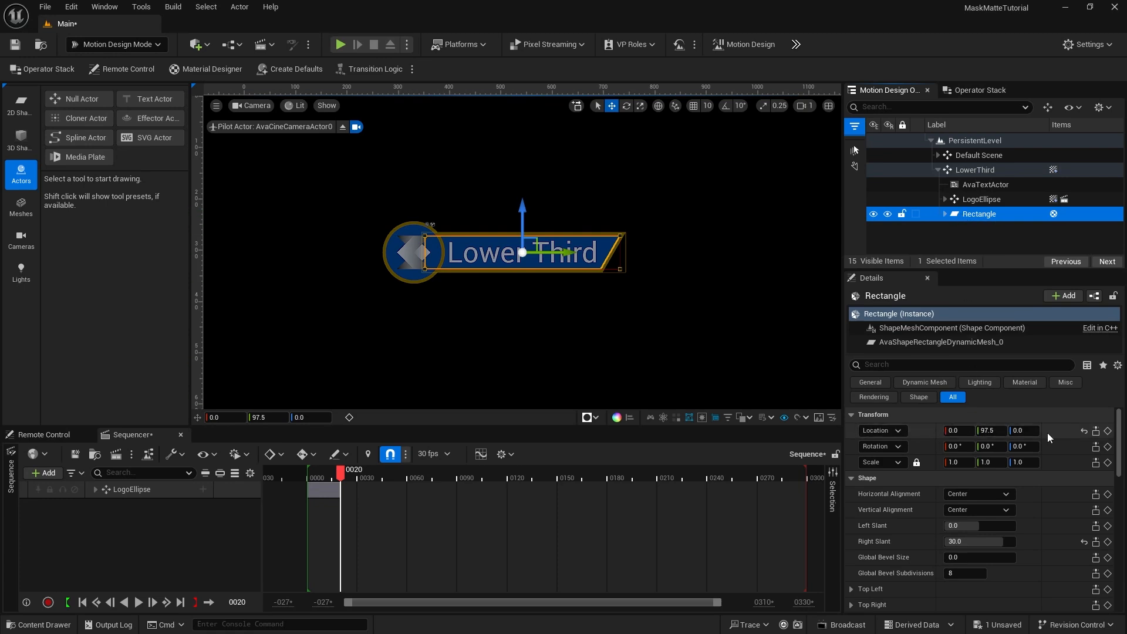
{"action": "left_click", "coordinate": [1109, 431]}
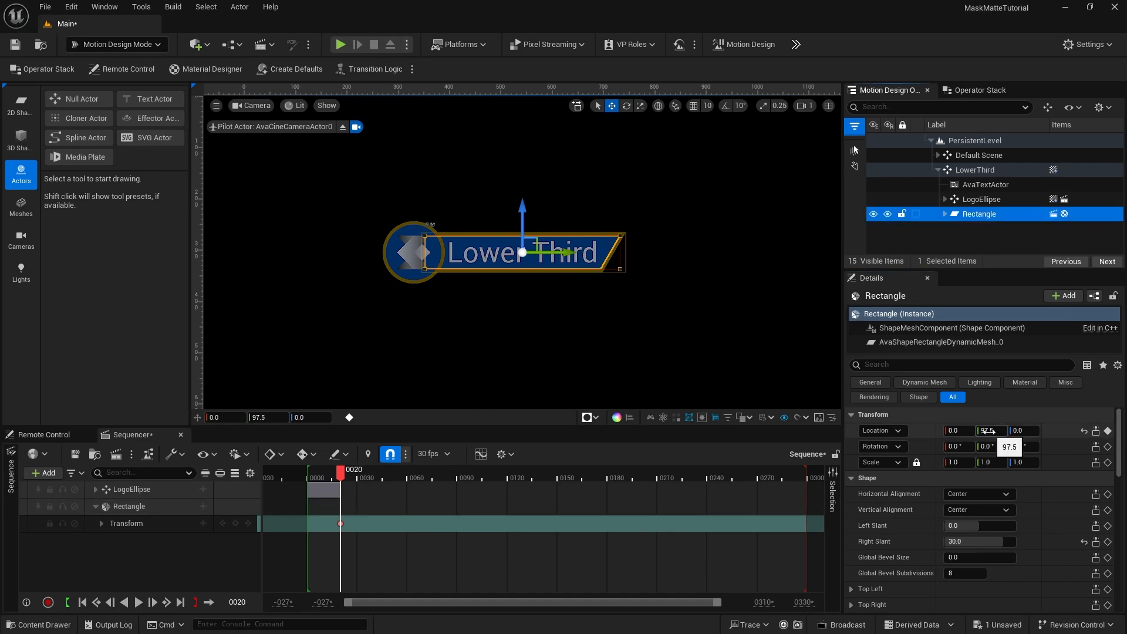
{"action": "left_click_drag", "start_coordinate": [988, 431], "coordinate": [853, 432]}
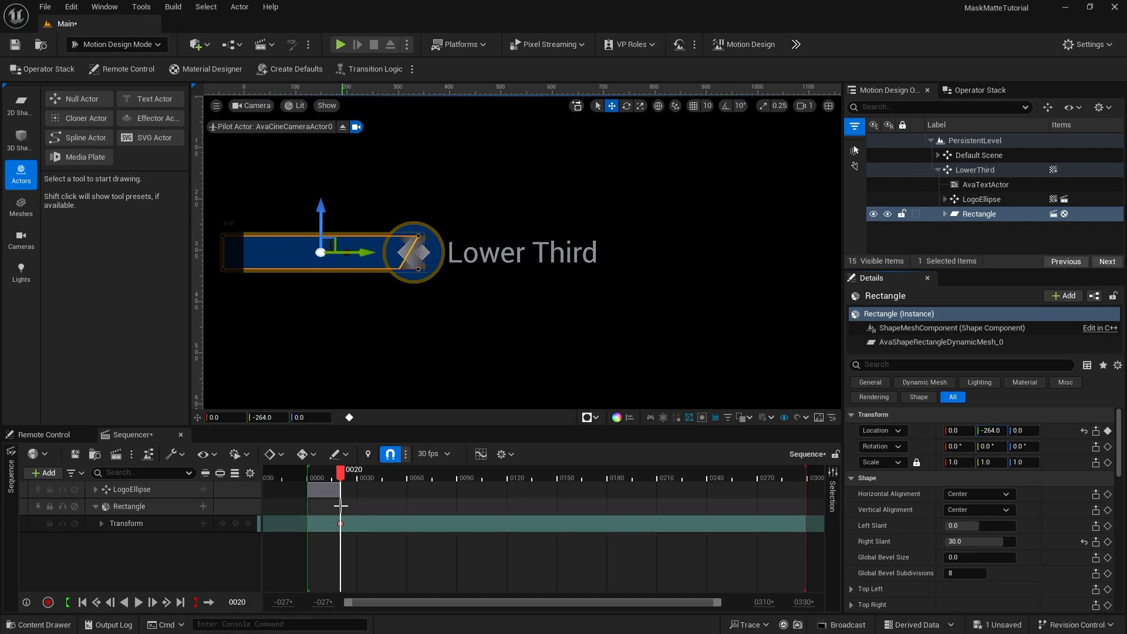
Review the sequence's auto-key mode and the options for keyed channels and default key interpolation
{"action": "left_click", "coordinate": [315, 456]}
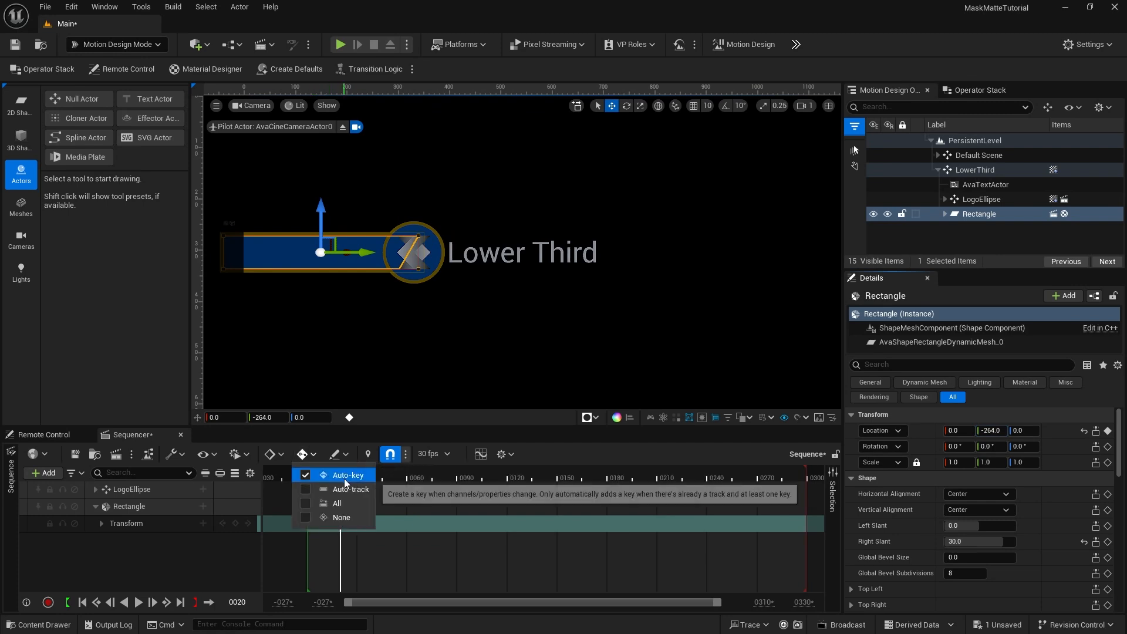
{"action": "left_click", "coordinate": [279, 455]}
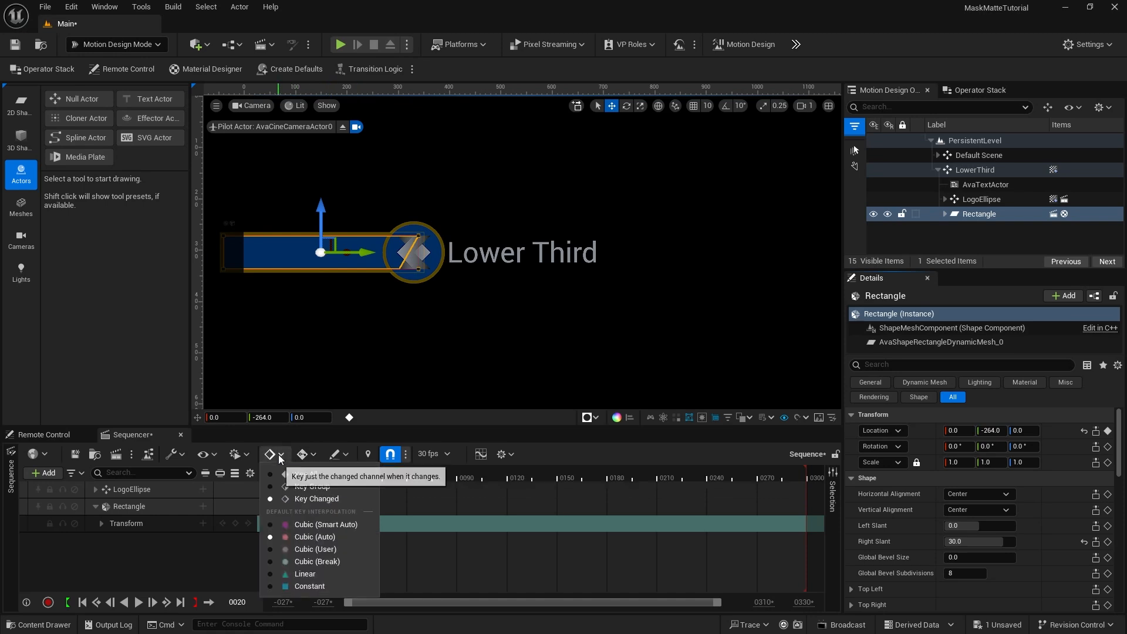
{"action": "left_click", "coordinate": [317, 434]}
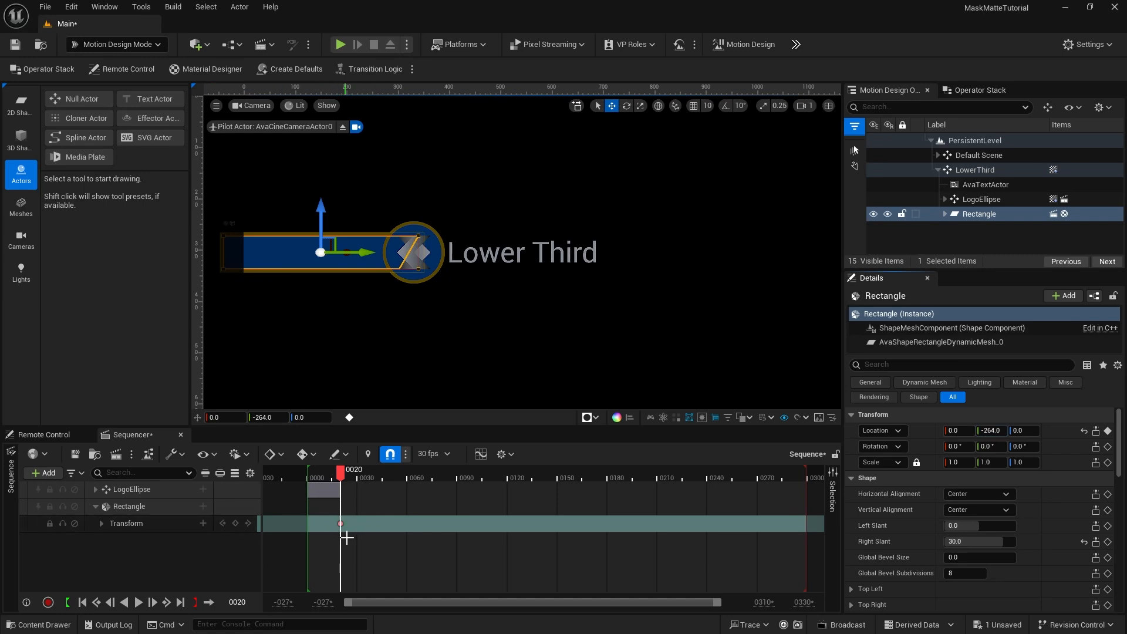
Set the Rectangle's Y location to 97.5 at frame 40 to key its slide-out end position
{"action": "left_click", "coordinate": [238, 603]}
{"action": "type", "text": "40"}
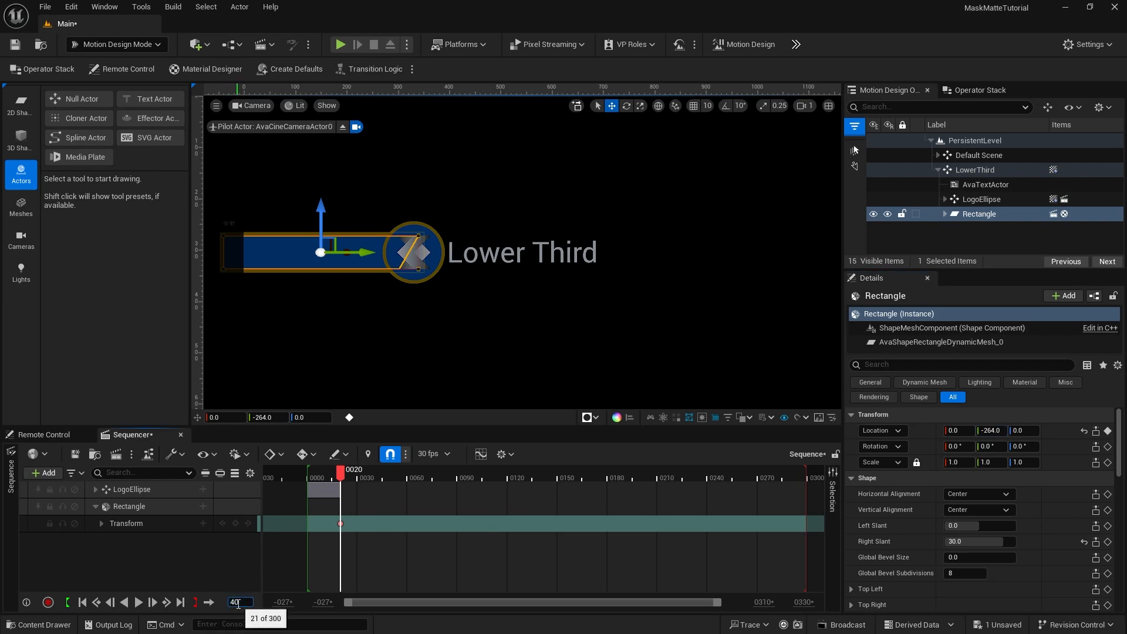
{"action": "key", "text": "Return"}
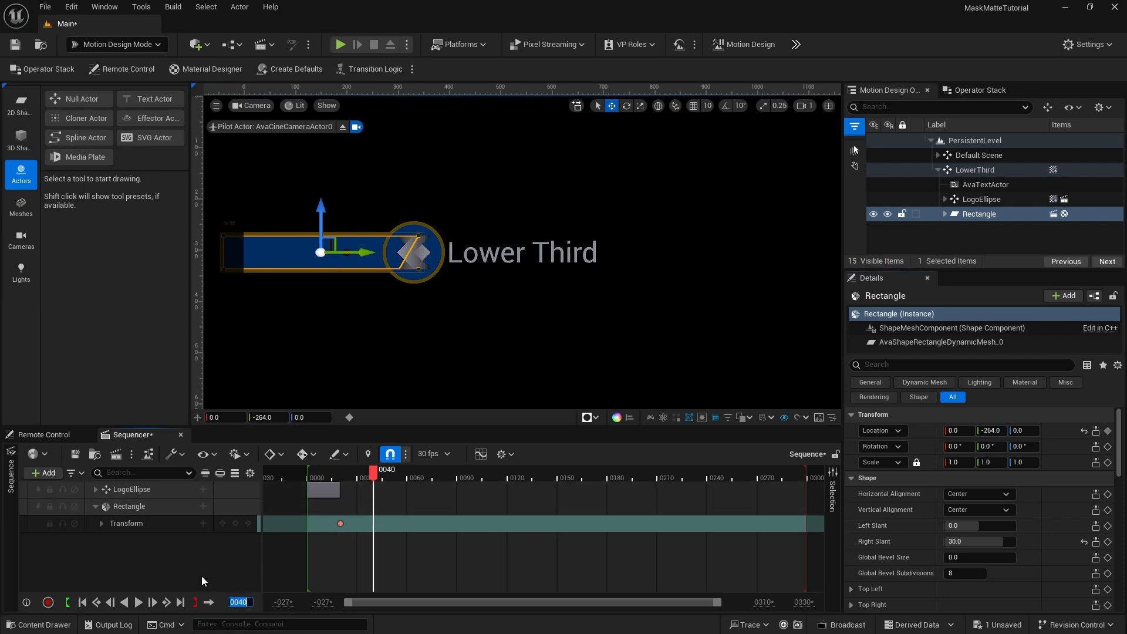
{"action": "left_click", "coordinate": [994, 431]}
{"action": "type", "text": "97.5"}
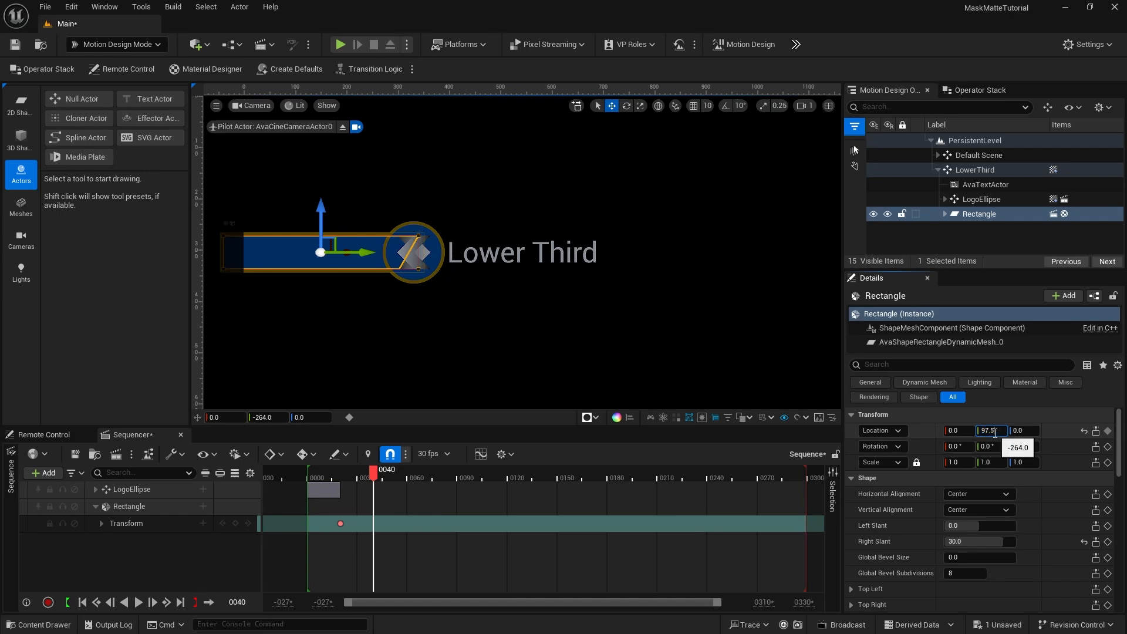
{"action": "key", "text": "Return"}
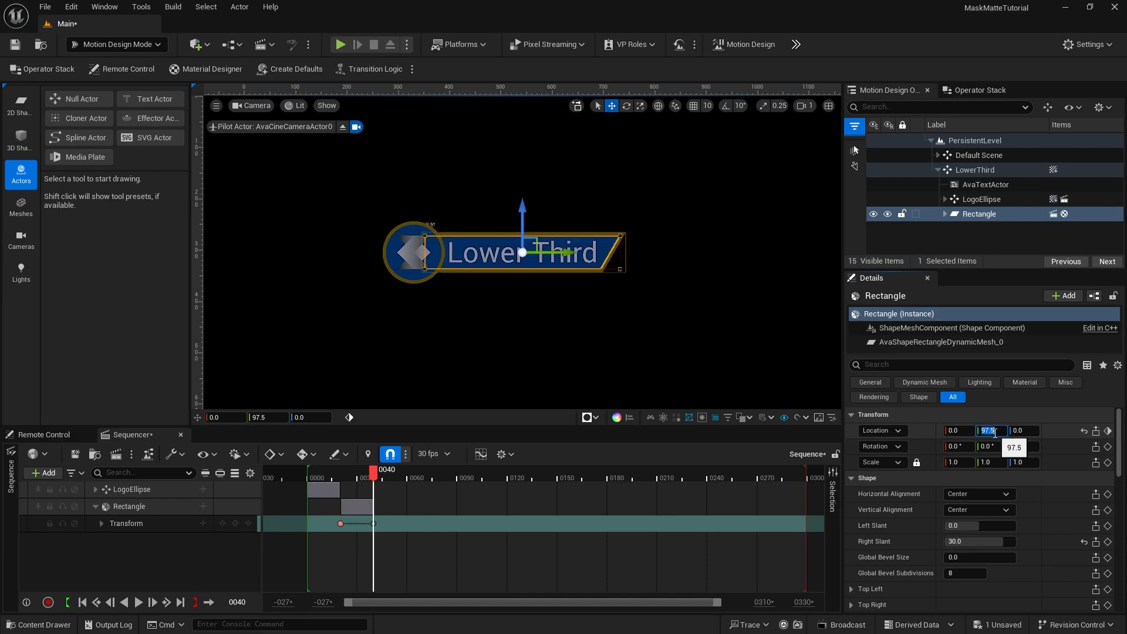
Set the Rectangle's frame 20 location key to Linear interpolation and scrub through the slide-out to preview it
{"action": "left_click", "coordinate": [342, 524]}
{"action": "right_click", "coordinate": [340, 523]}
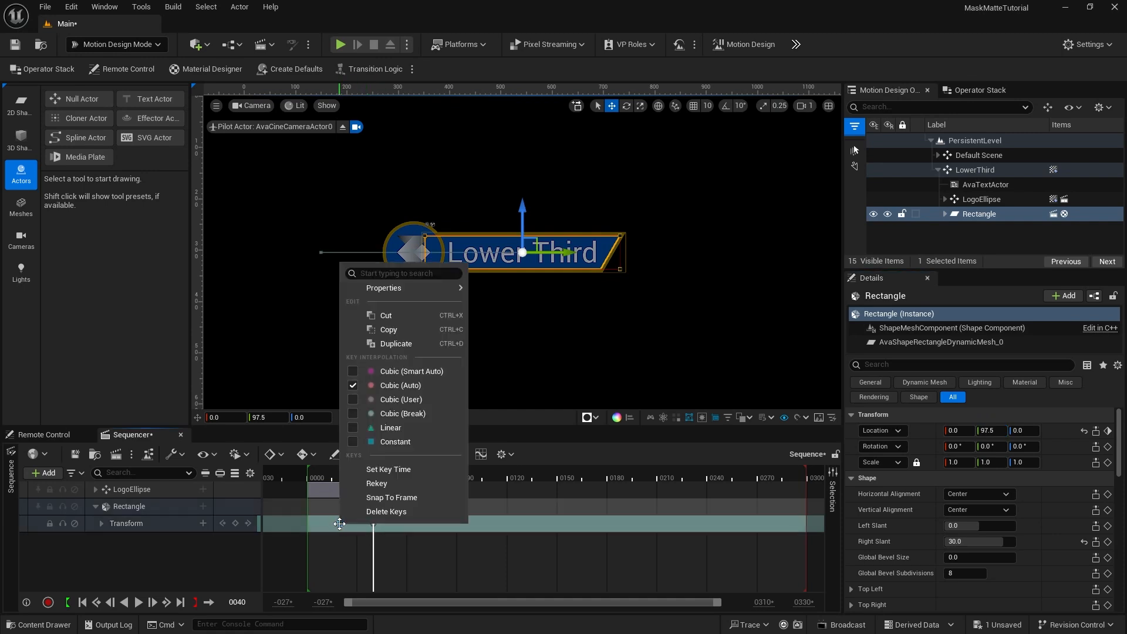
{"action": "left_click", "coordinate": [395, 429]}
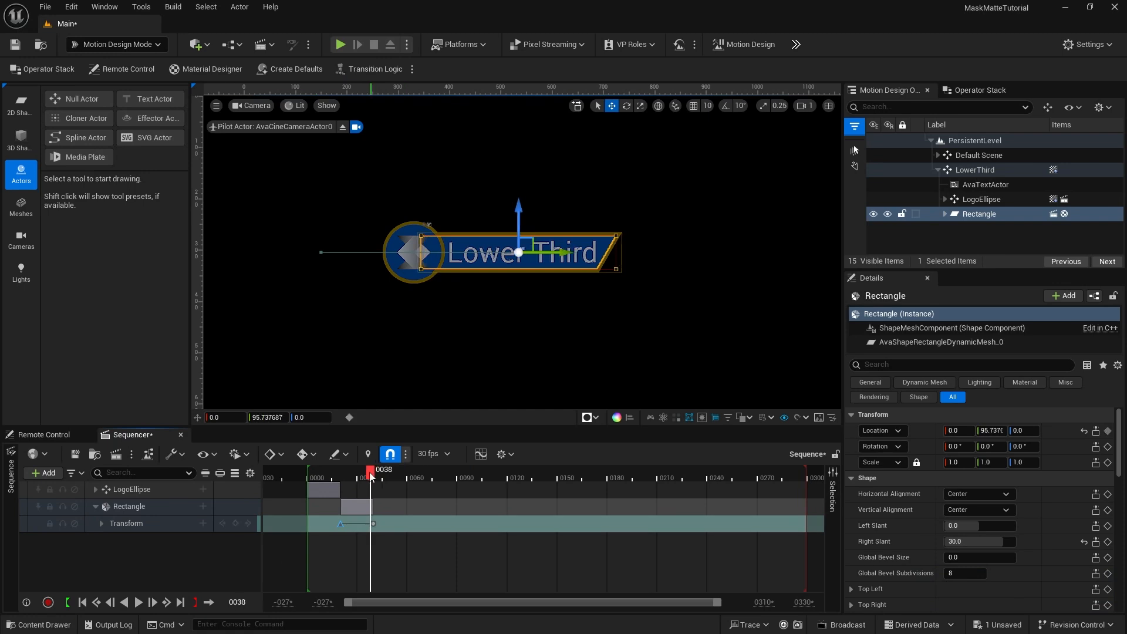
{"action": "left_click_drag", "start_coordinate": [374, 472], "coordinate": [334, 471]}
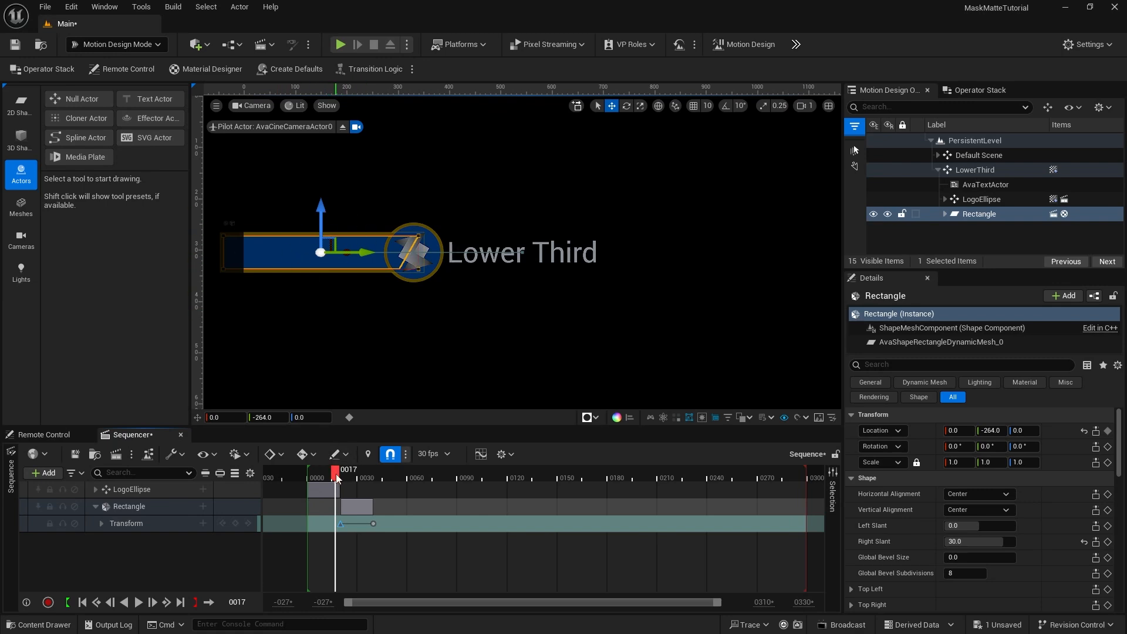
{"action": "left_click_drag", "start_coordinate": [337, 475], "coordinate": [389, 474]}
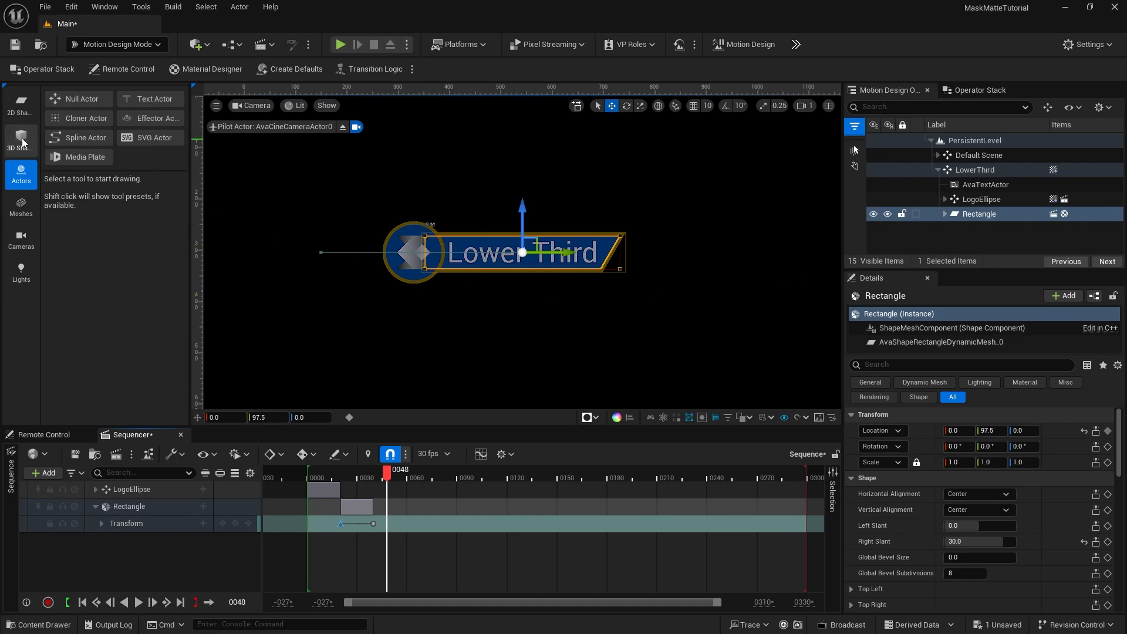
Add a default 2D rectangle at the scene centre and set its mesh width to 428 with free proportions, covering the banner
{"action": "left_click", "coordinate": [22, 107]}
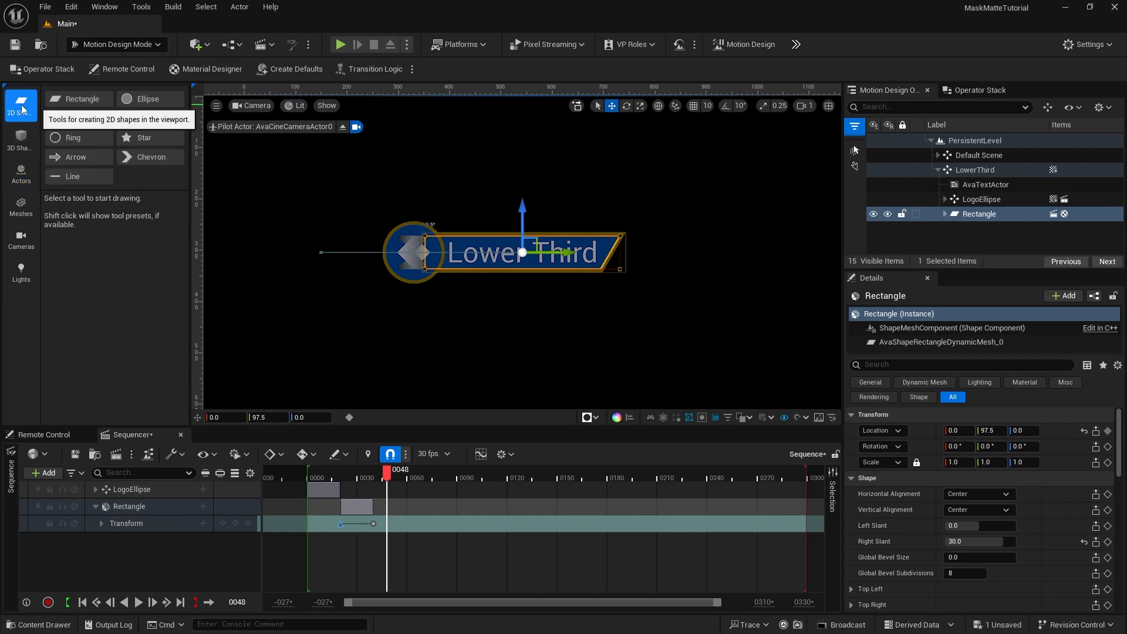
{"action": "left_click", "coordinate": [75, 97]}
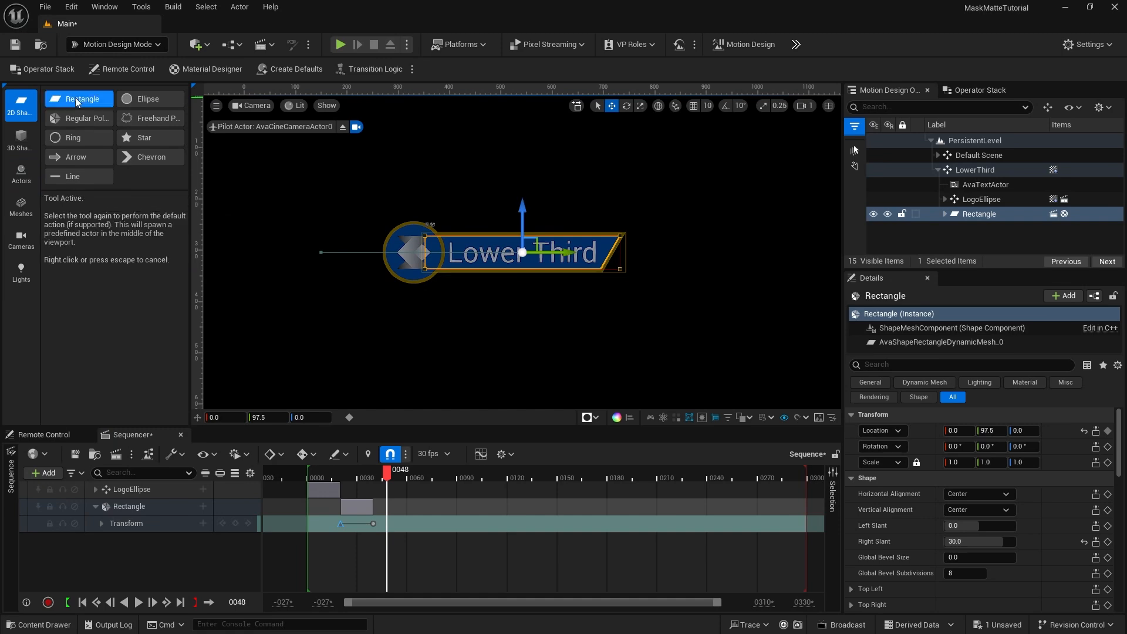
{"action": "left_click", "coordinate": [75, 97]}
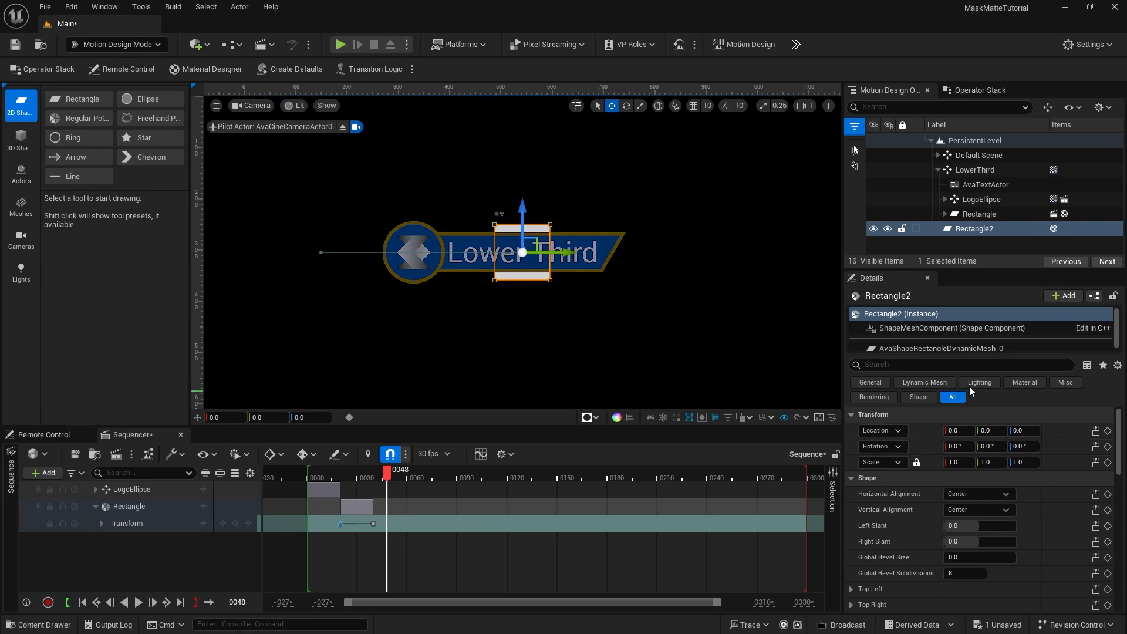
{"action": "scroll", "coordinate": [1027, 555], "scroll_direction": "down", "scroll_amount": 5}
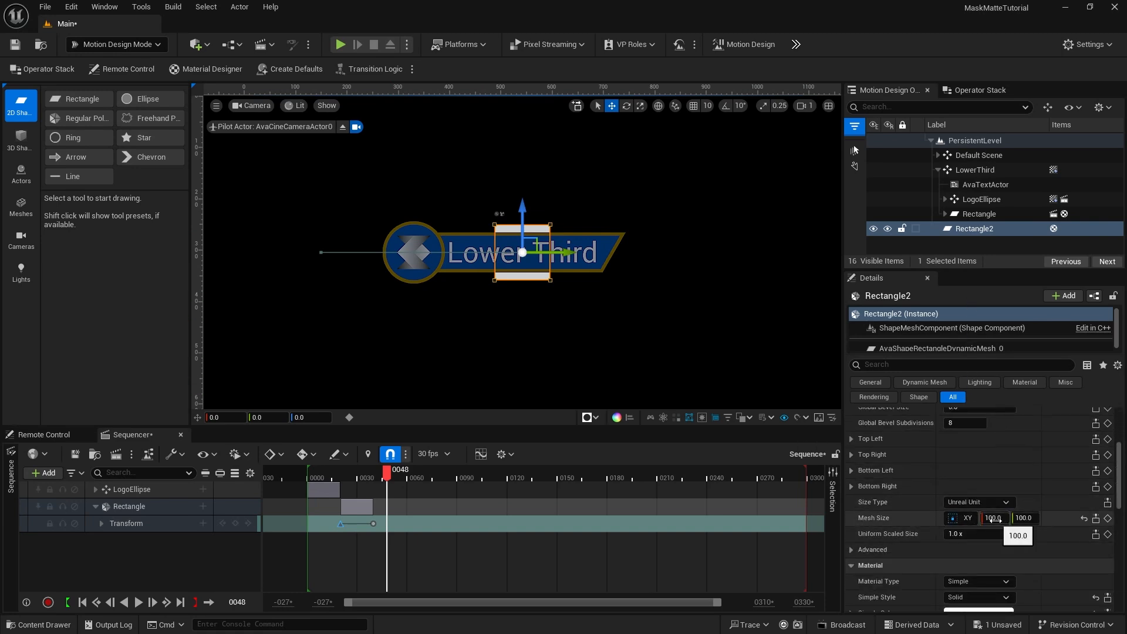
{"action": "mouse_move", "coordinate": [1001, 520]}
{"action": "left_mouse_down"}
{"action": "mouse_move", "coordinate": [1121, 520]}
{"action": "mouse_move", "coordinate": [991, 517]}
{"action": "left_mouse_up"}
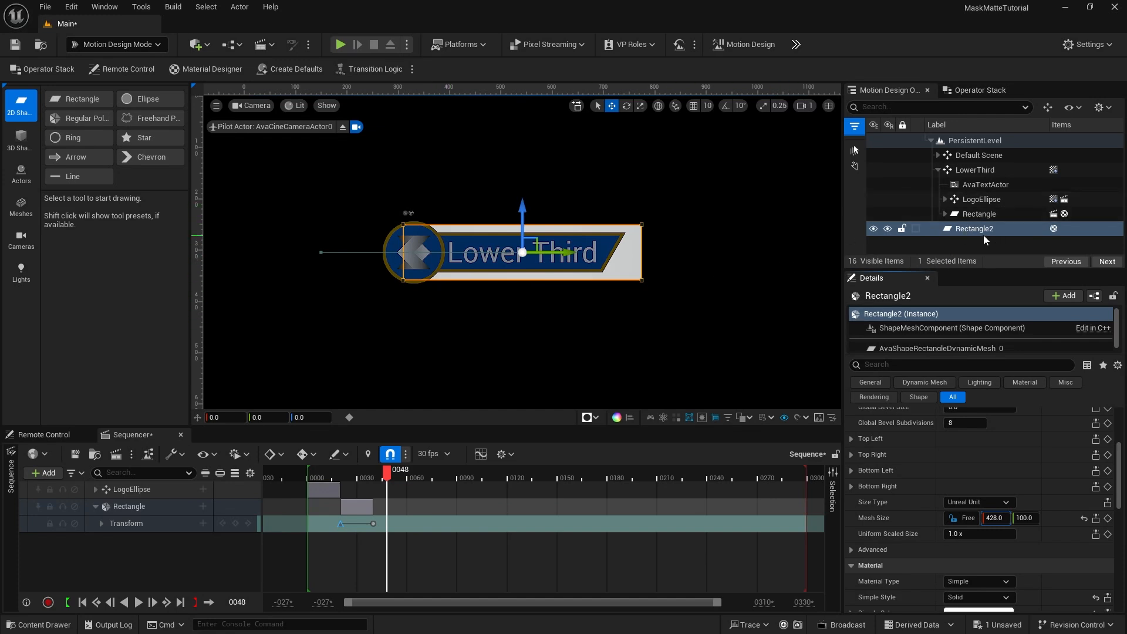
Rename the new white rectangle to RectangleMask
{"action": "left_click", "coordinate": [969, 231]}
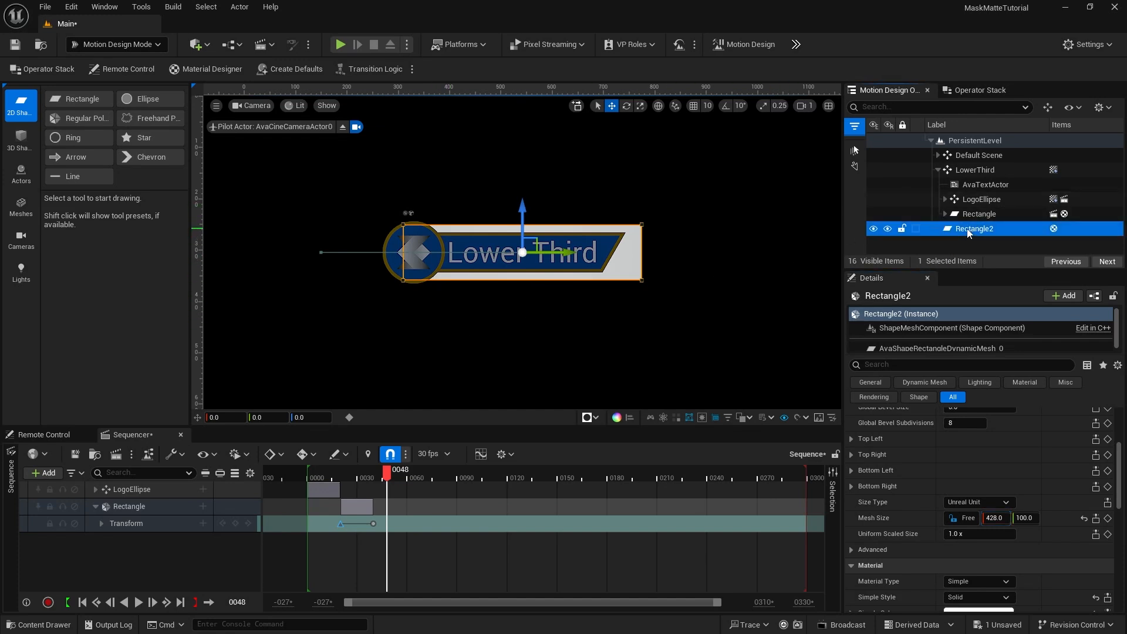
{"action": "left_click", "coordinate": [969, 230]}
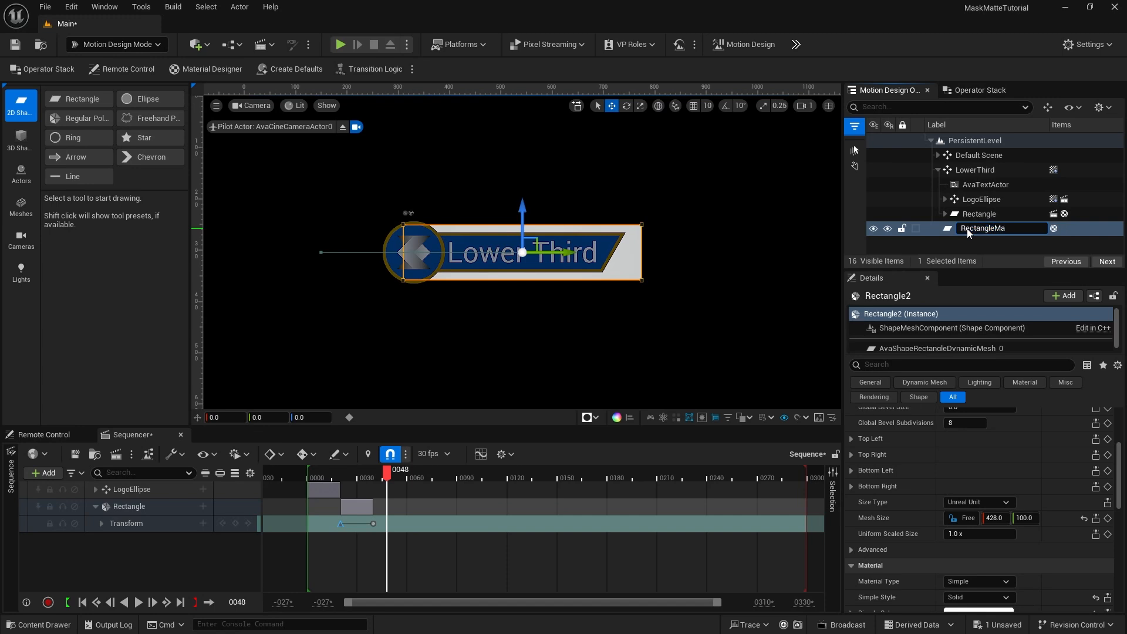
{"action": "type", "text": "RectangleMask"}
{"action": "key", "text": "Return"}
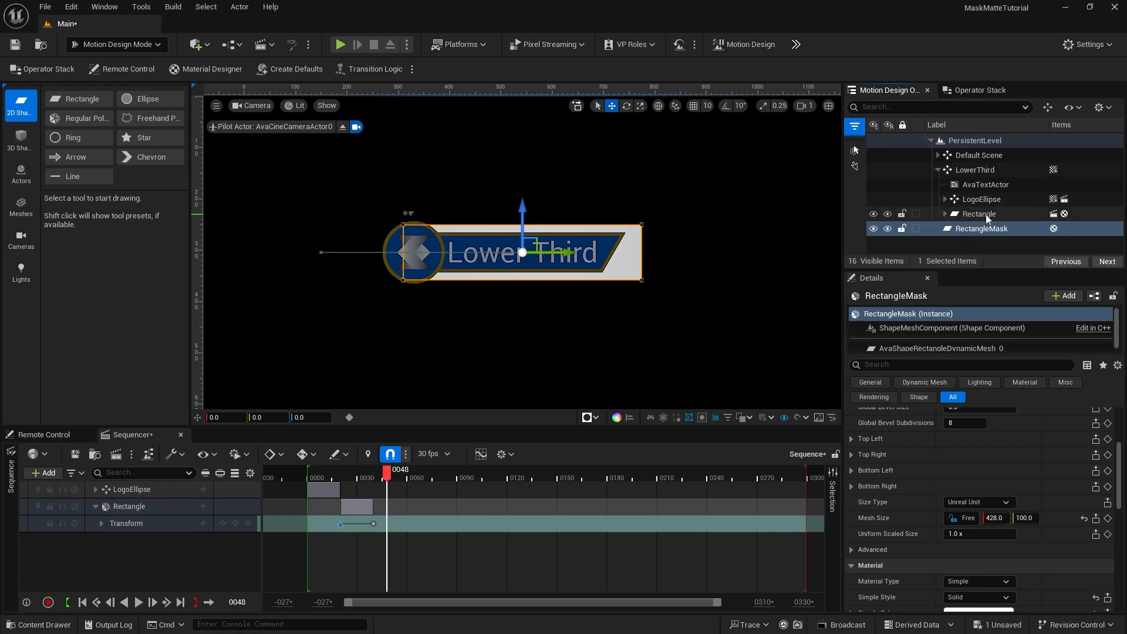
Add a Mask (Source) modifier to RectangleMask
{"action": "left_click", "coordinate": [982, 89]}
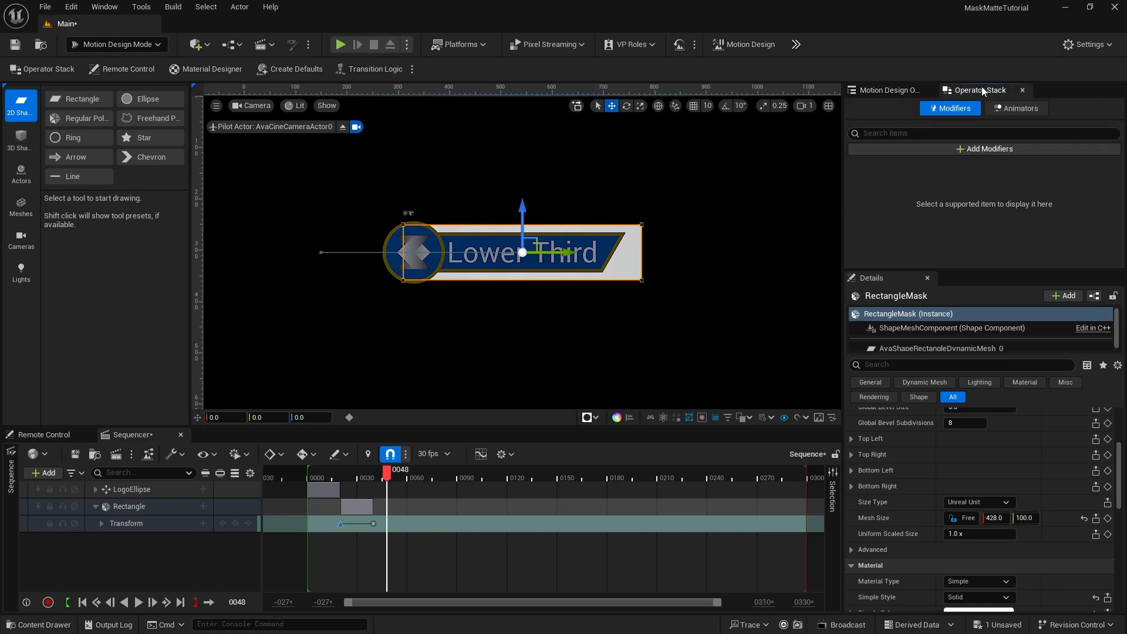
{"action": "left_click", "coordinate": [943, 150]}
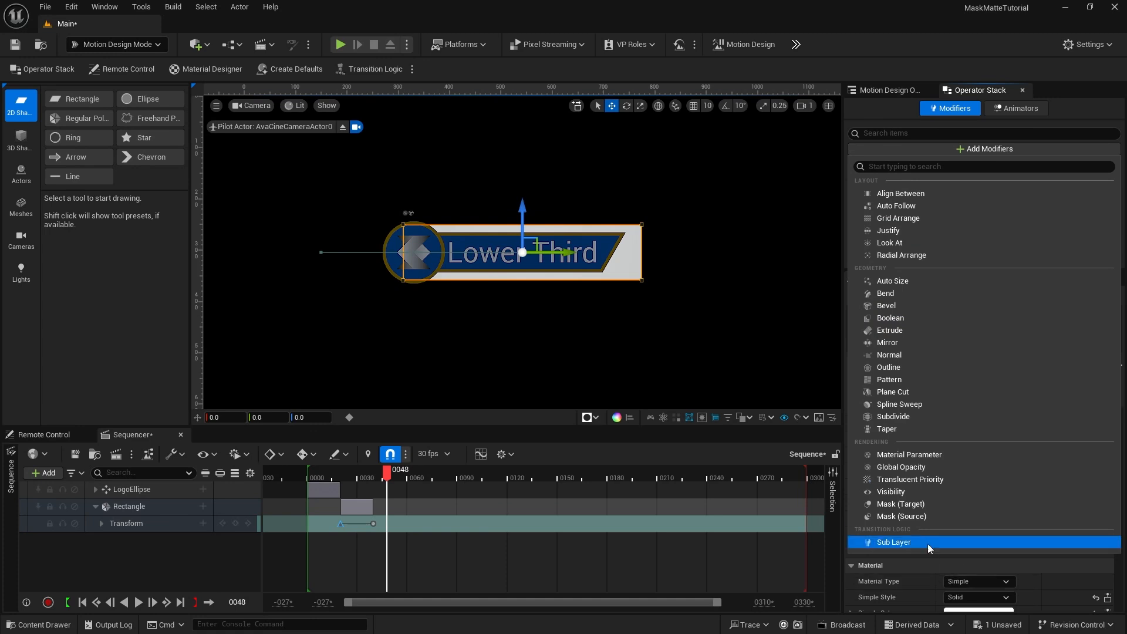
{"action": "left_click", "coordinate": [896, 517]}
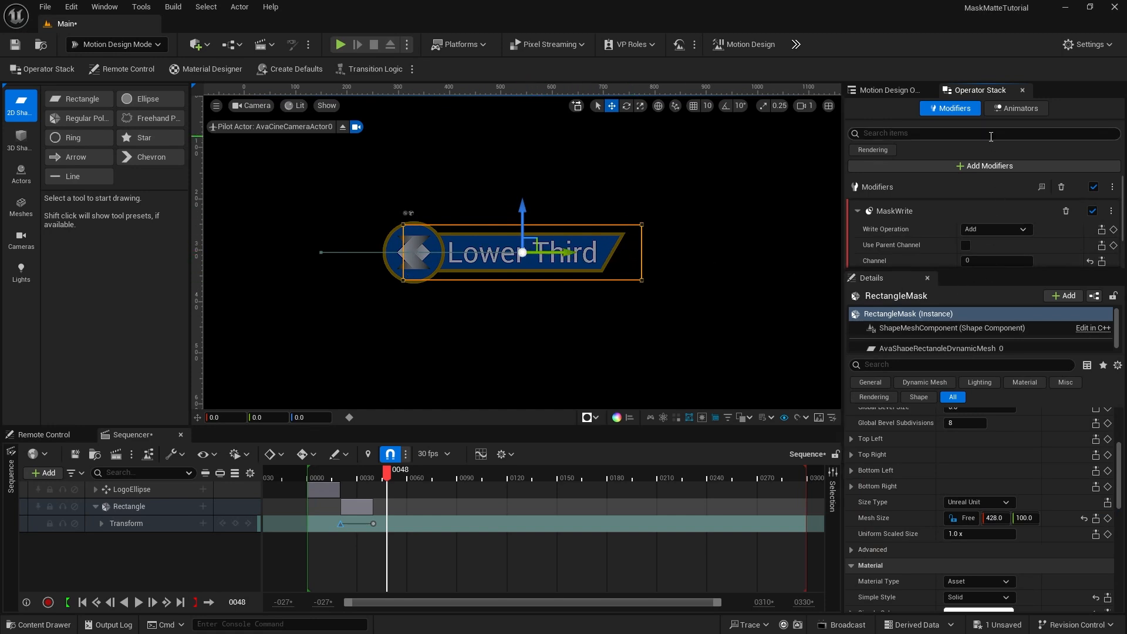
Select the Rectangle banner in the outliner and check its child objects
{"action": "left_click", "coordinate": [898, 90]}
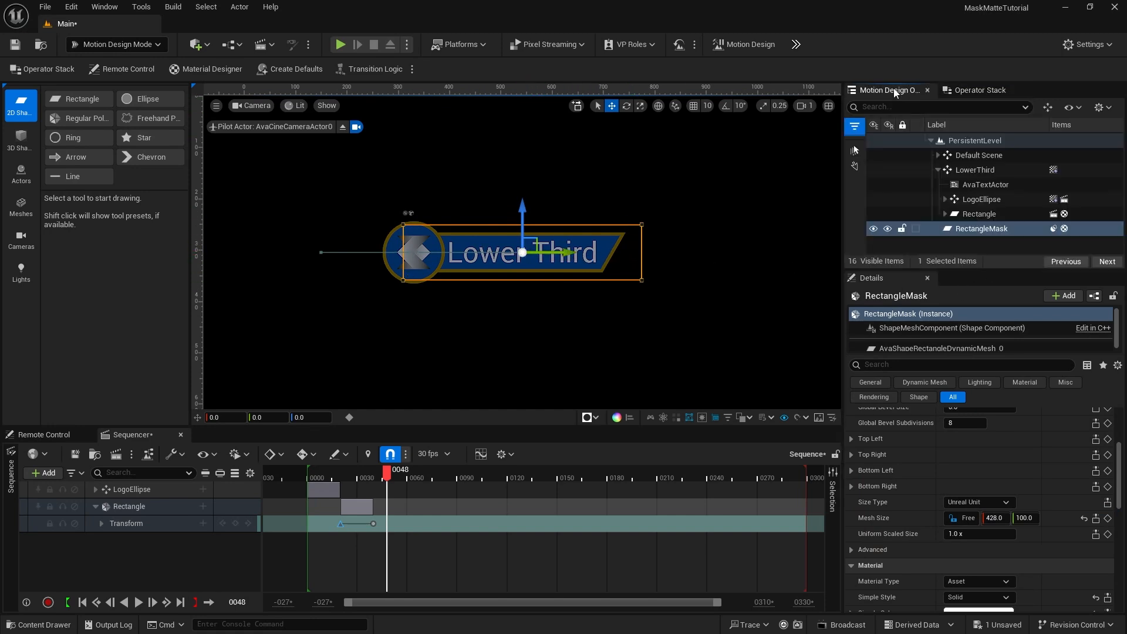
{"action": "left_click", "coordinate": [968, 213]}
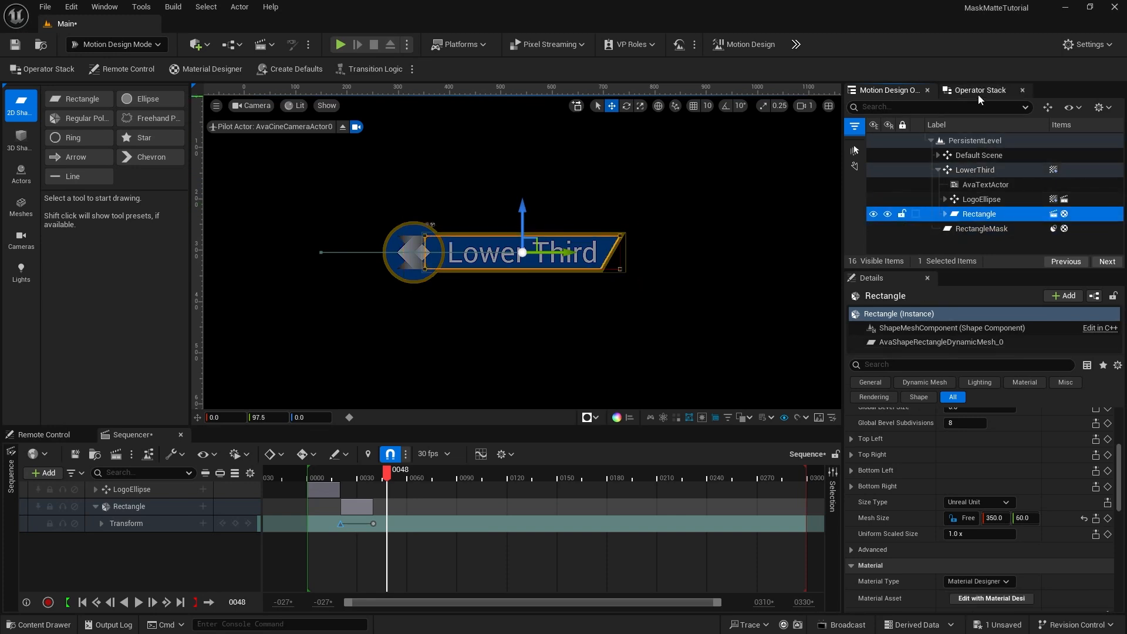
{"action": "left_click", "coordinate": [945, 214]}
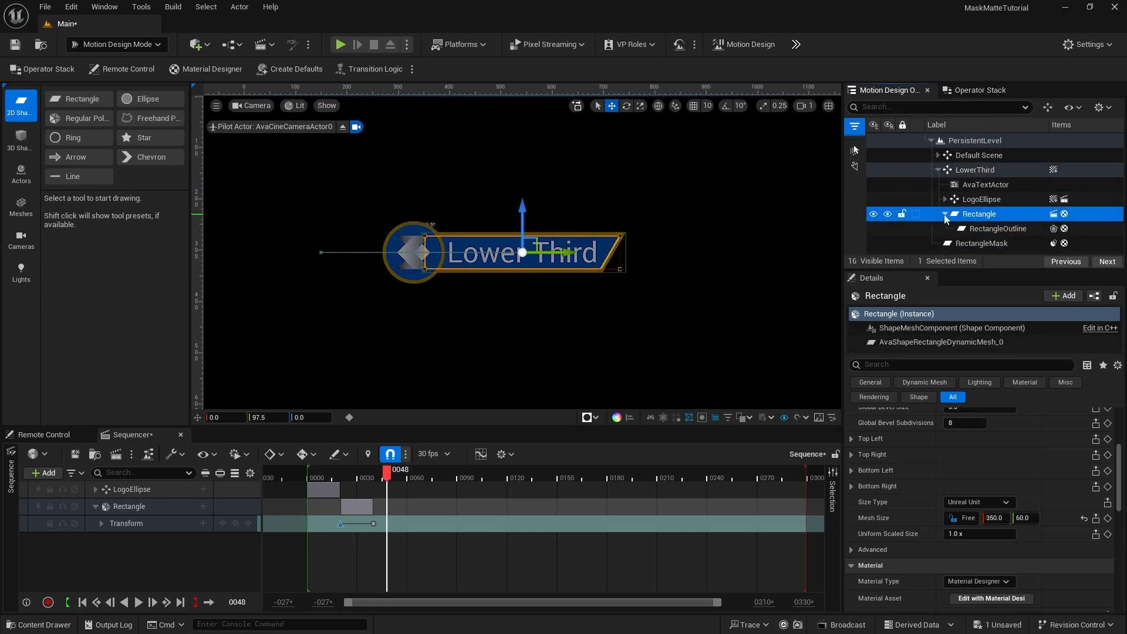
{"action": "left_click", "coordinate": [945, 214]}
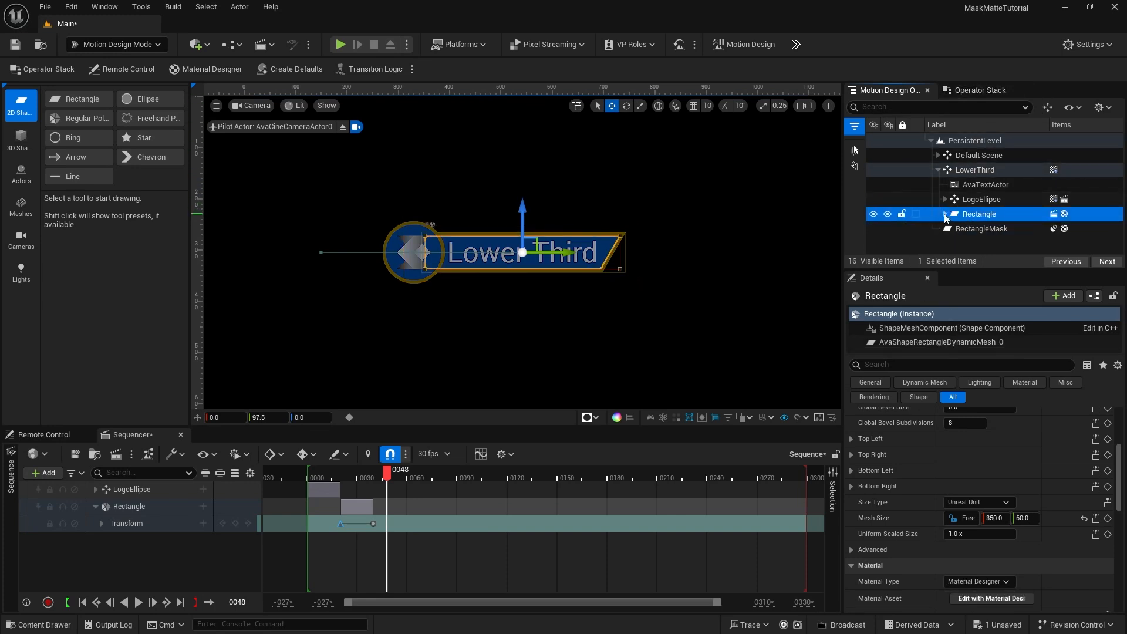
Add a Mask (Target) modifier to the Rectangle
{"action": "left_click", "coordinate": [981, 90]}
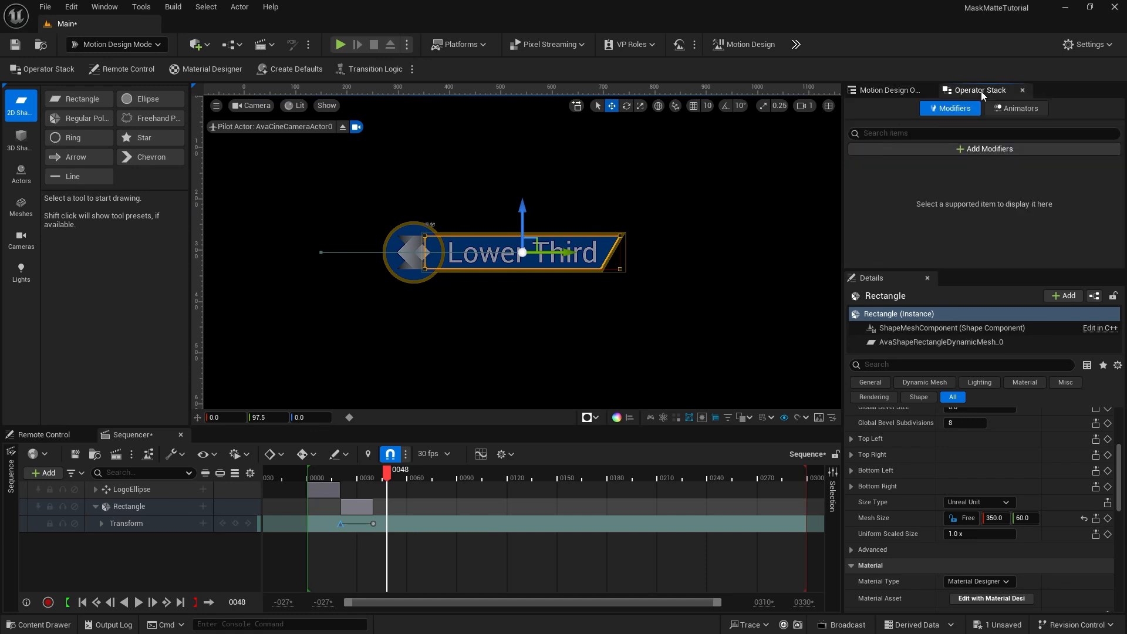
{"action": "left_click", "coordinate": [965, 149]}
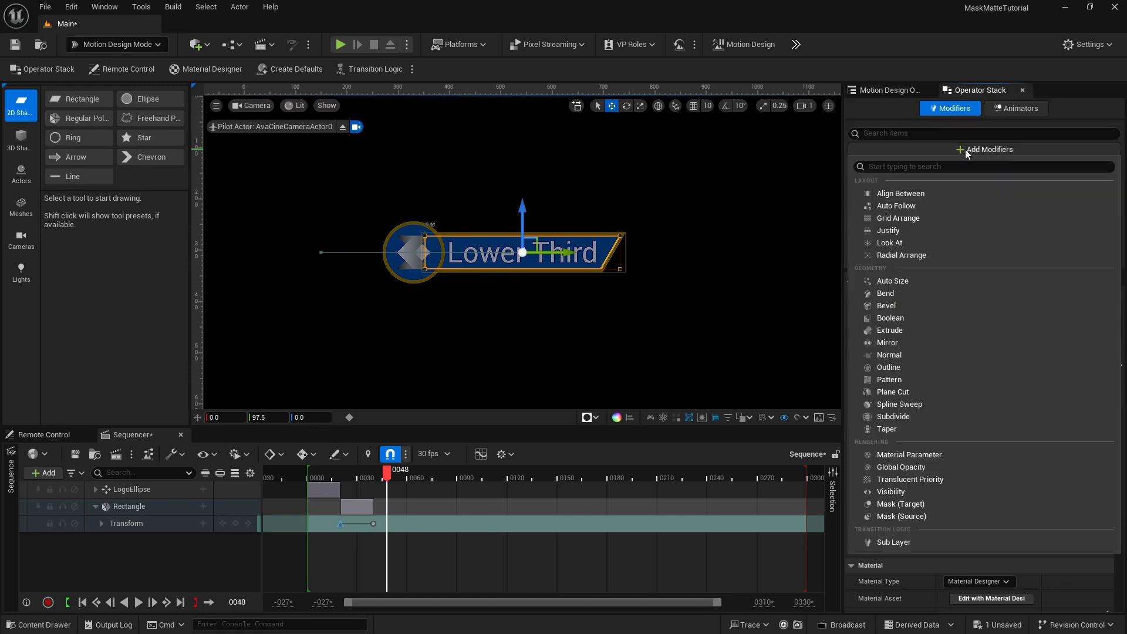
{"action": "left_click", "coordinate": [901, 505]}
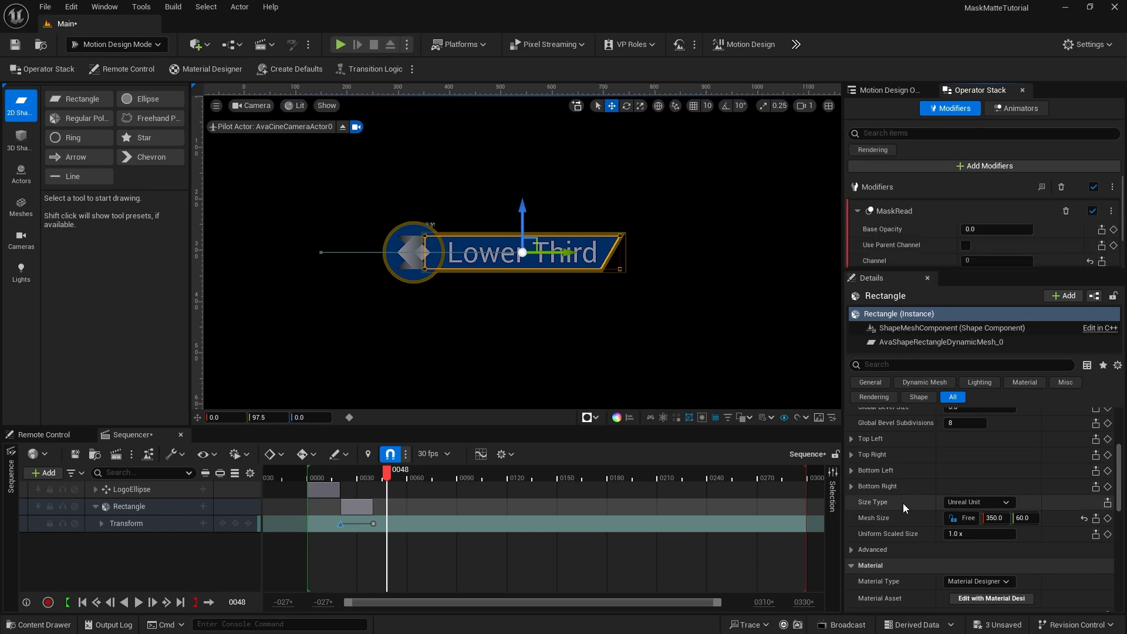
Clear the selection and scrub the sequence back to frame 1 to check how the mask affects the rectangle and logo
{"action": "left_click_drag", "start_coordinate": [393, 471], "coordinate": [335, 477]}
{"action": "key", "text": "Escape"}
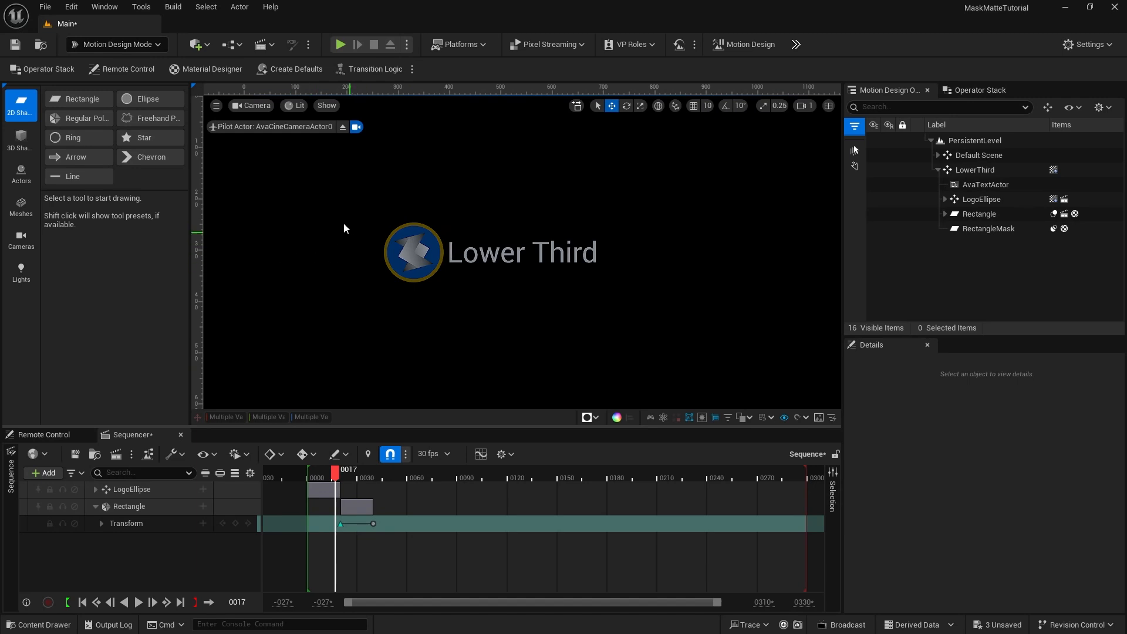
{"action": "left_click", "coordinate": [341, 473]}
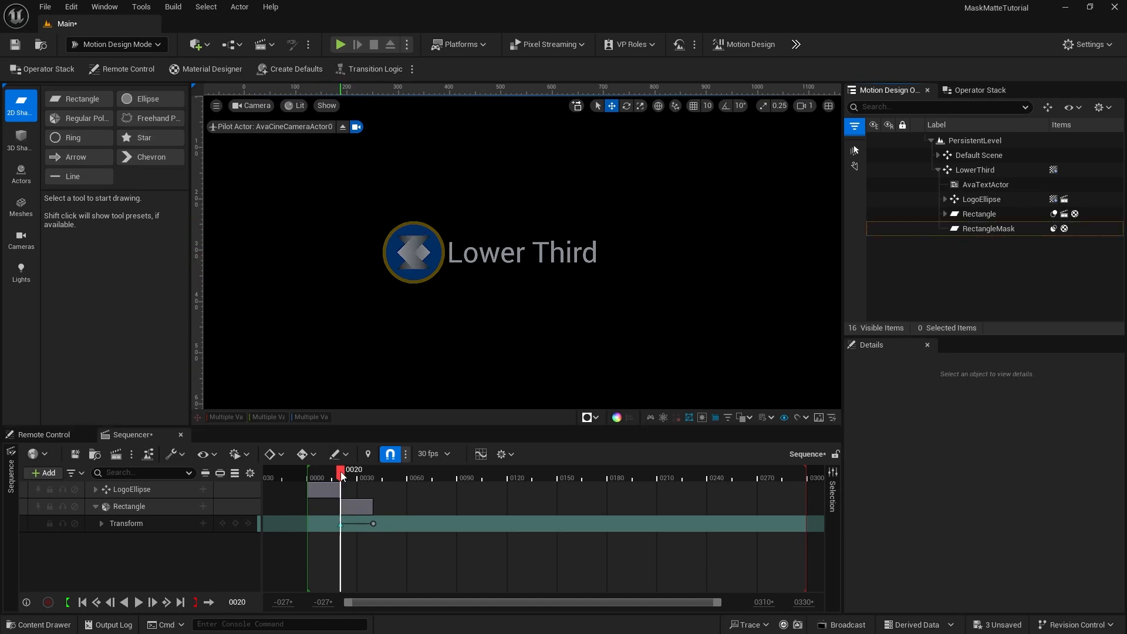
{"action": "left_click_drag", "start_coordinate": [339, 472], "coordinate": [309, 481]}
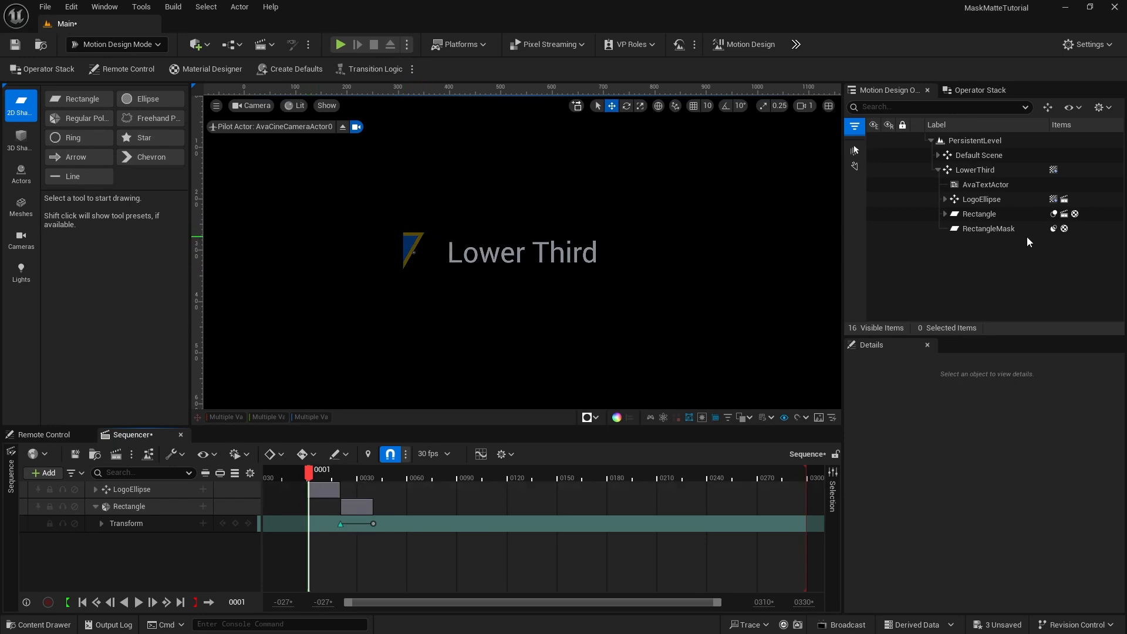
Try shifting the RectangleMask sideways to a Y location of about 133, and scrub the sequence to frame 13
{"action": "left_click", "coordinate": [981, 229]}
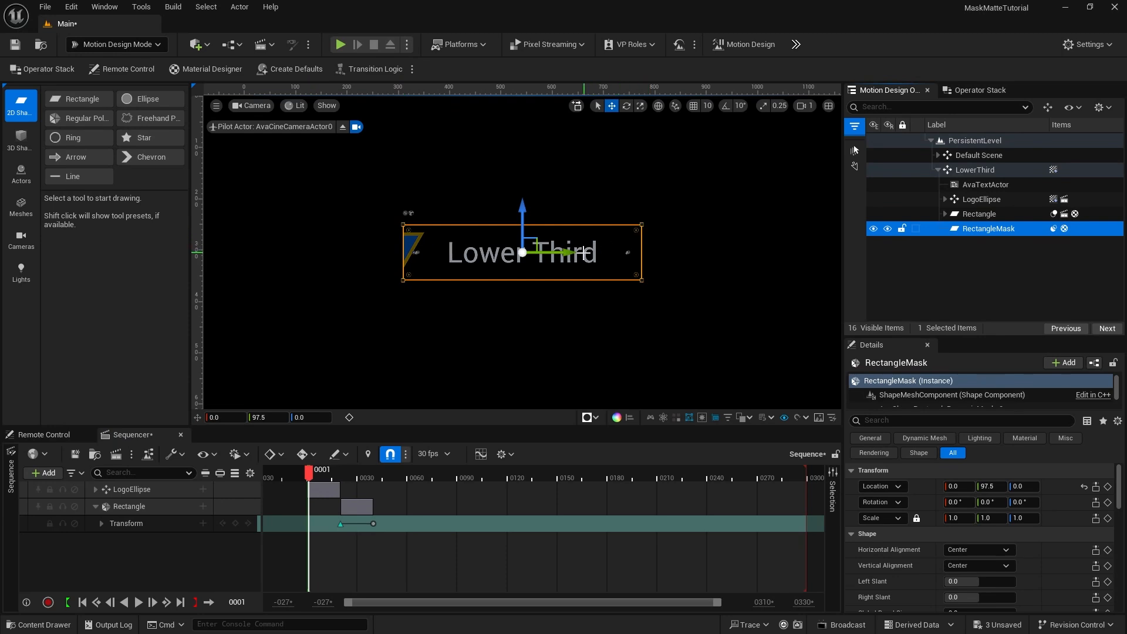
{"action": "left_click_drag", "start_coordinate": [569, 252], "coordinate": [589, 245]}
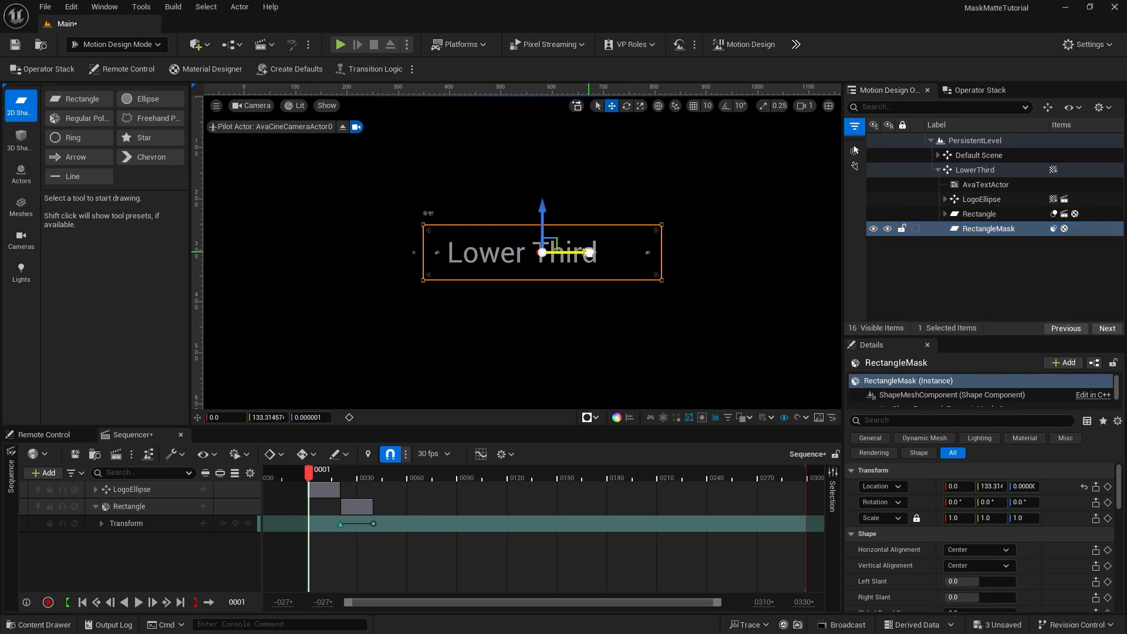
{"action": "left_click_drag", "start_coordinate": [591, 254], "coordinate": [593, 255]}
{"action": "left_click_drag", "start_coordinate": [310, 473], "coordinate": [329, 490]}
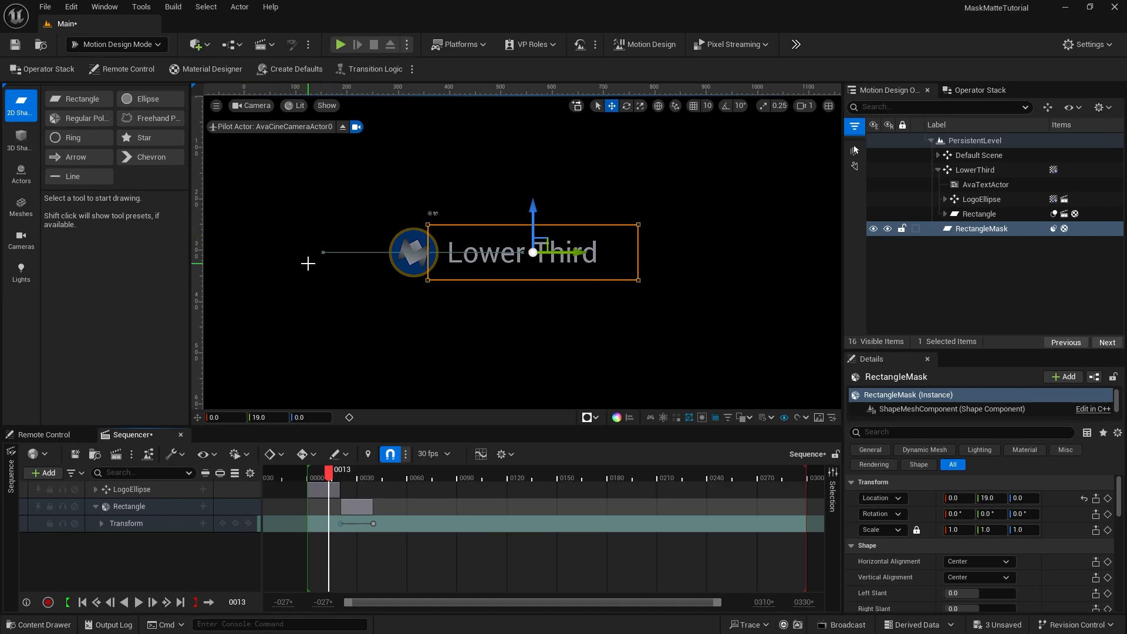
Reset the channel of the RectangleMask's MaskWrite modifier and set it to 0
{"action": "left_click", "coordinate": [963, 230]}
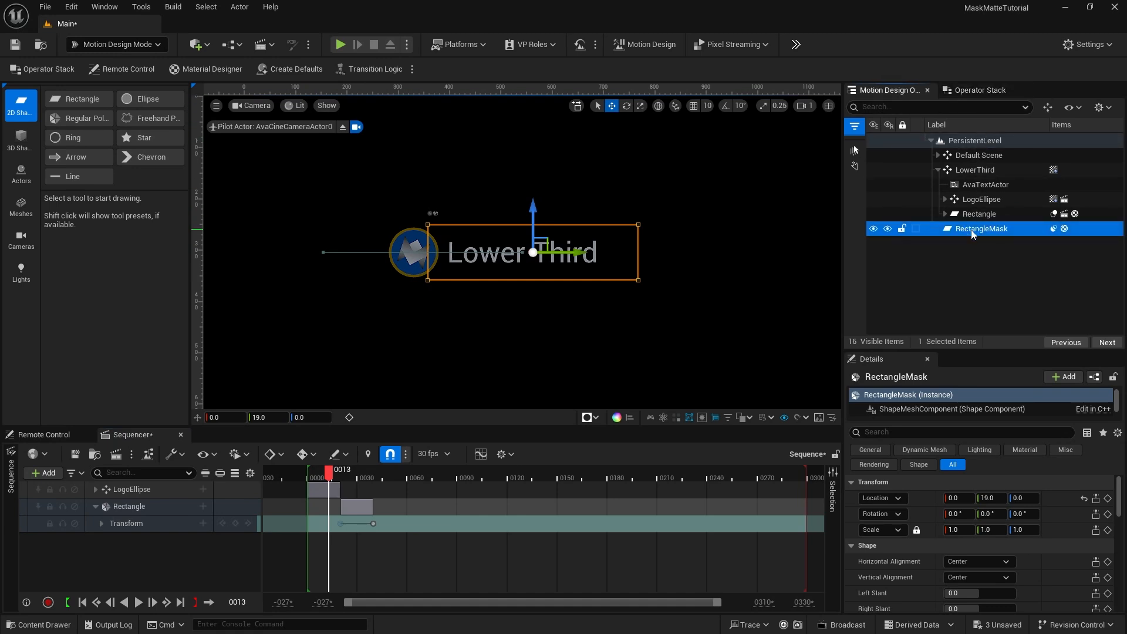
{"action": "left_click", "coordinate": [980, 89]}
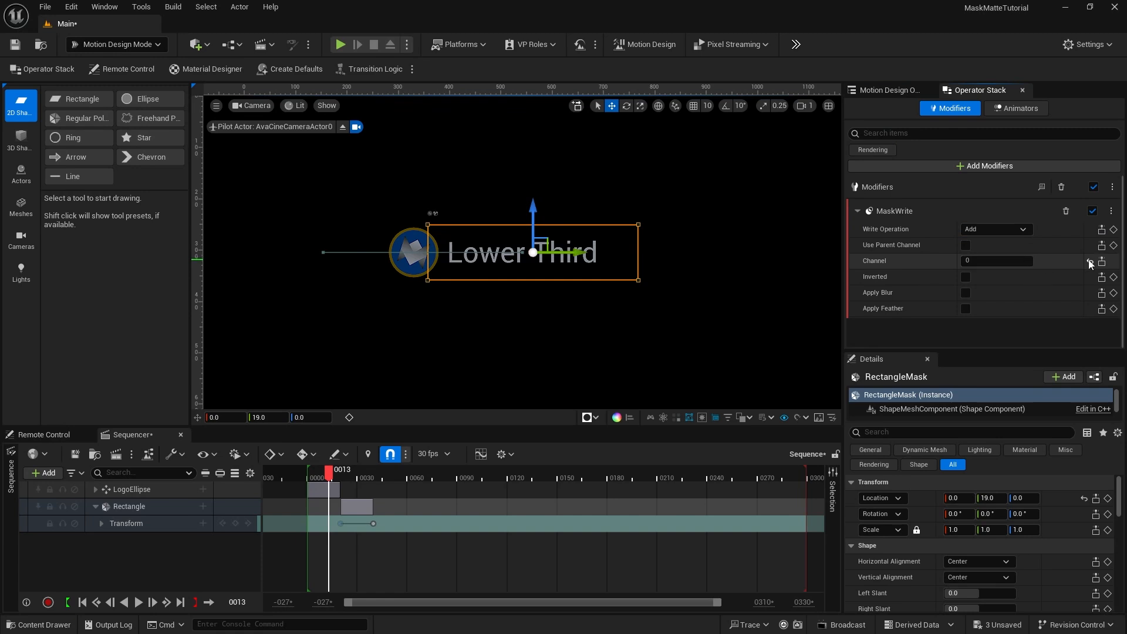
{"action": "left_click", "coordinate": [1090, 262]}
{"action": "left_click", "coordinate": [1001, 263]}
{"action": "type", "text": "0"}
{"action": "key", "text": "Return"}
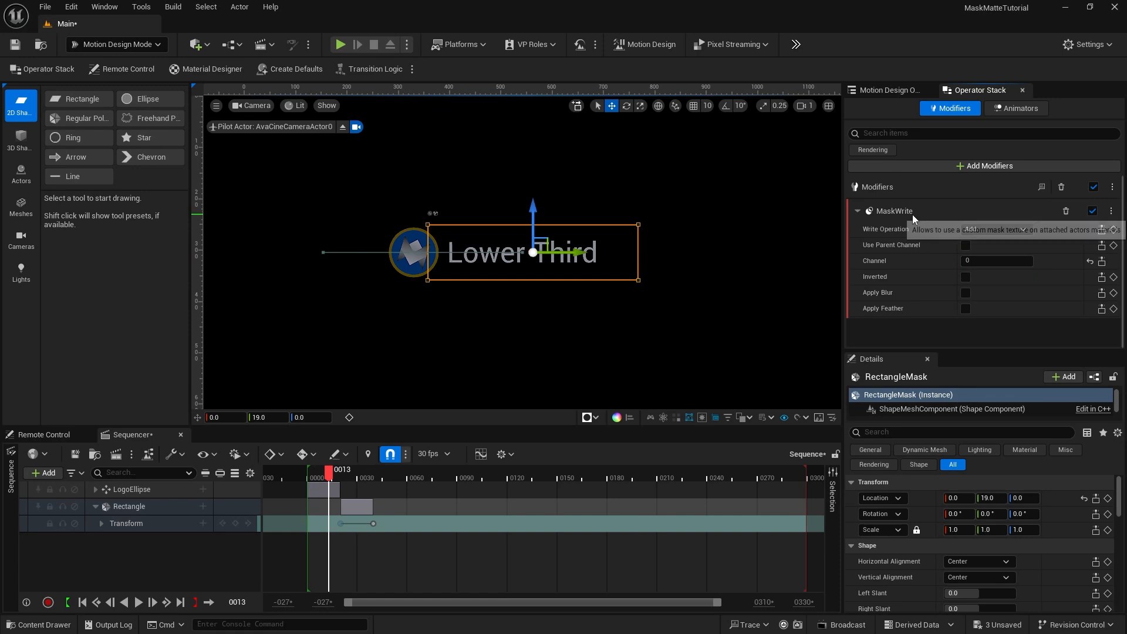
Reset the channel of the Rectangle's MaskRead modifier and set it to 0
{"action": "left_click", "coordinate": [893, 88]}
{"action": "left_click", "coordinate": [970, 214]}
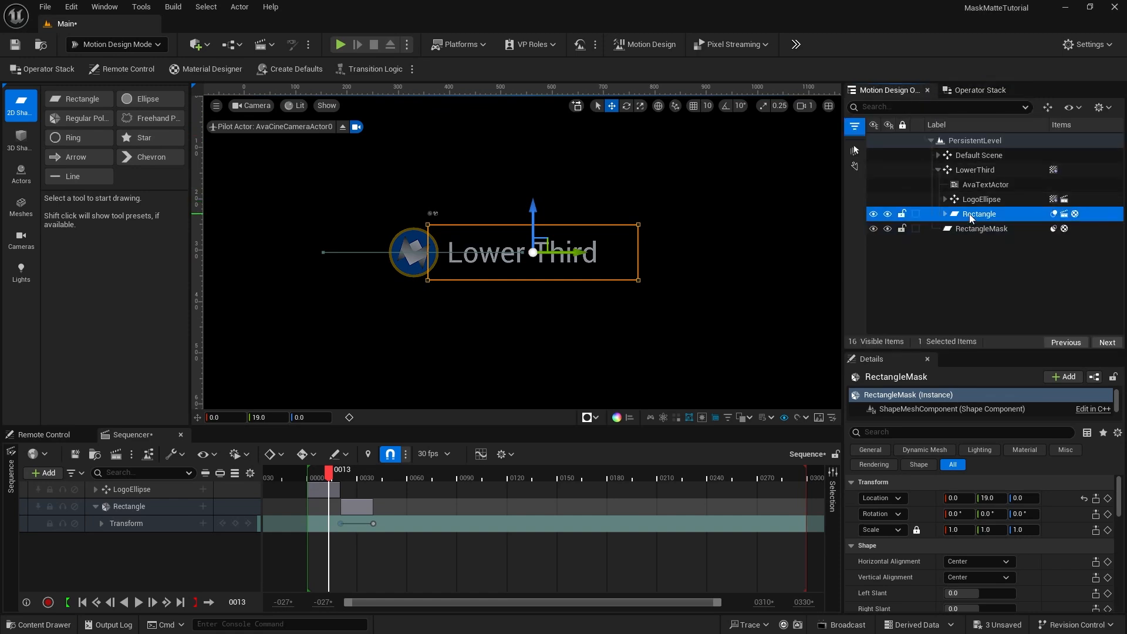
{"action": "left_click", "coordinate": [975, 90]}
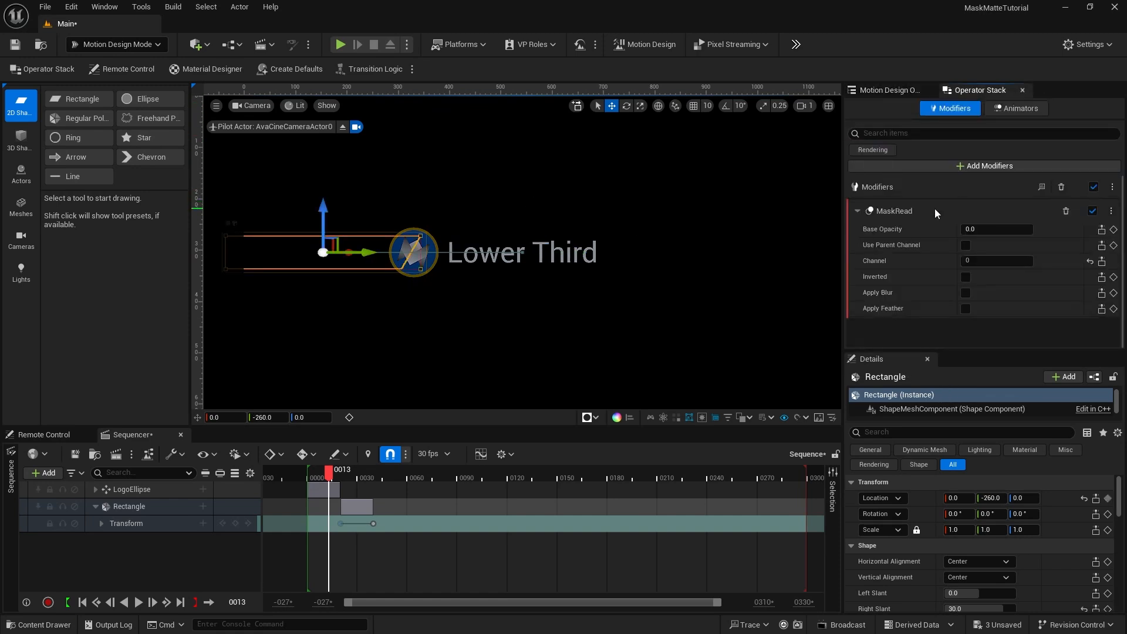
{"action": "left_click", "coordinate": [1090, 261]}
{"action": "left_click_drag", "start_coordinate": [998, 261], "coordinate": [902, 262]}
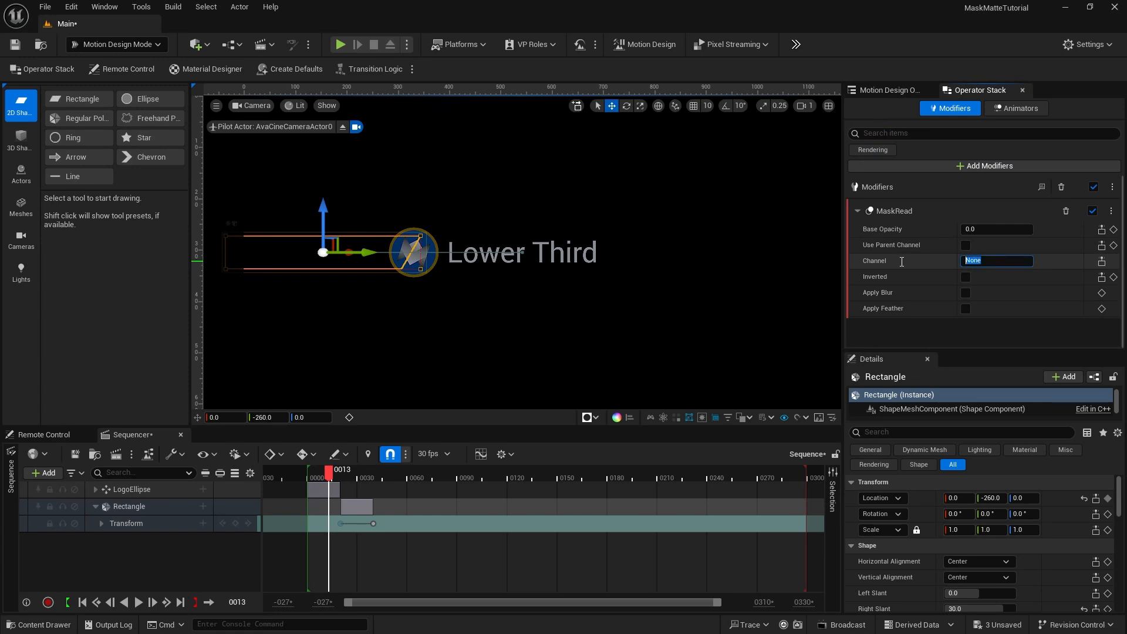
{"action": "type", "text": "0"}
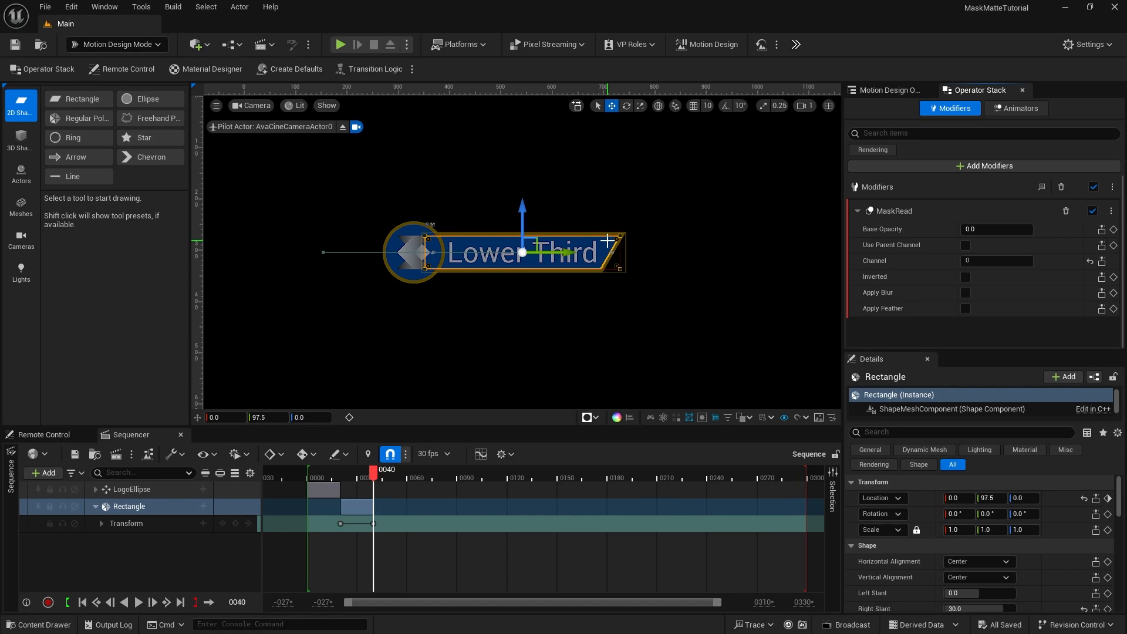
Duplicate the RectangleOutline and move the copy out of the LowerThird hierarchy, directly above RectangleMask
{"action": "left_click", "coordinate": [886, 90]}
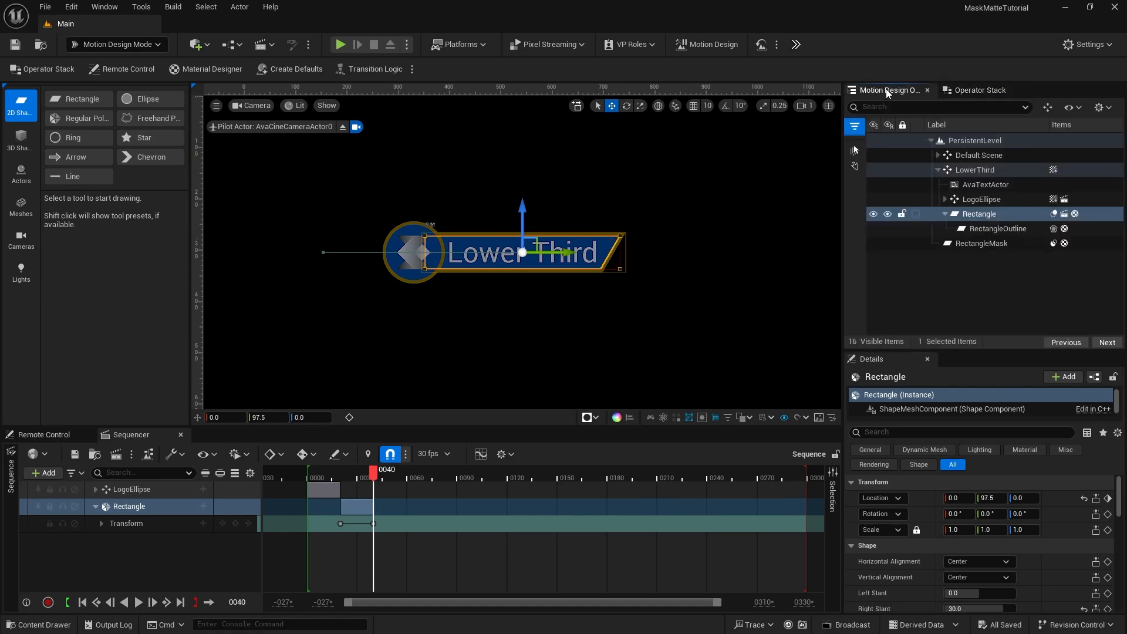
{"action": "left_click", "coordinate": [988, 230]}
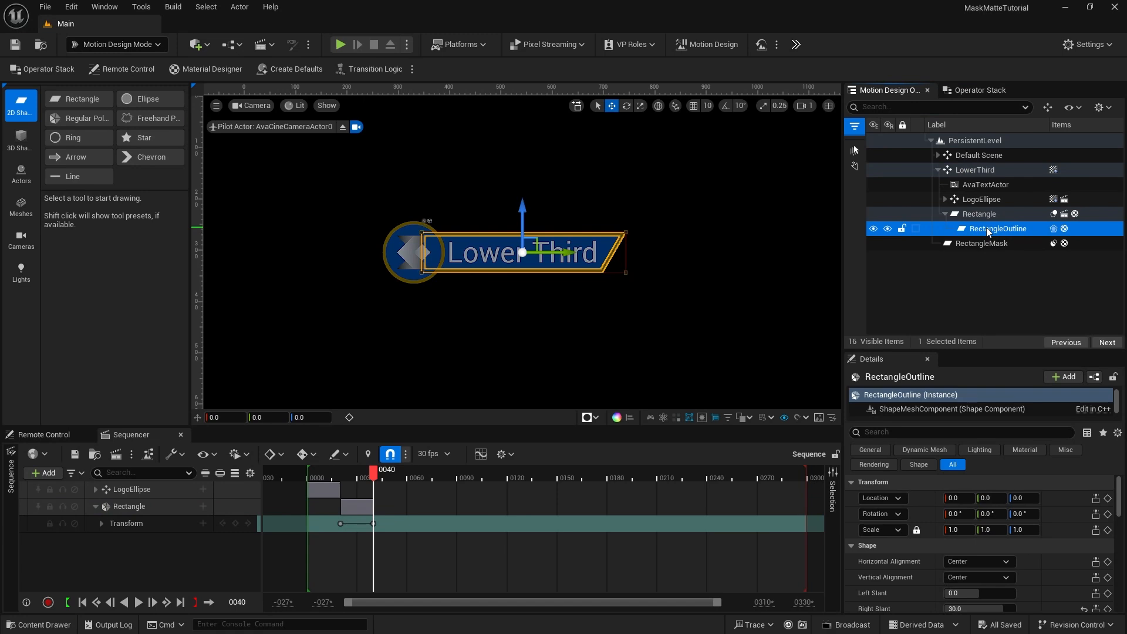
{"action": "key", "text": "ctrl+d"}
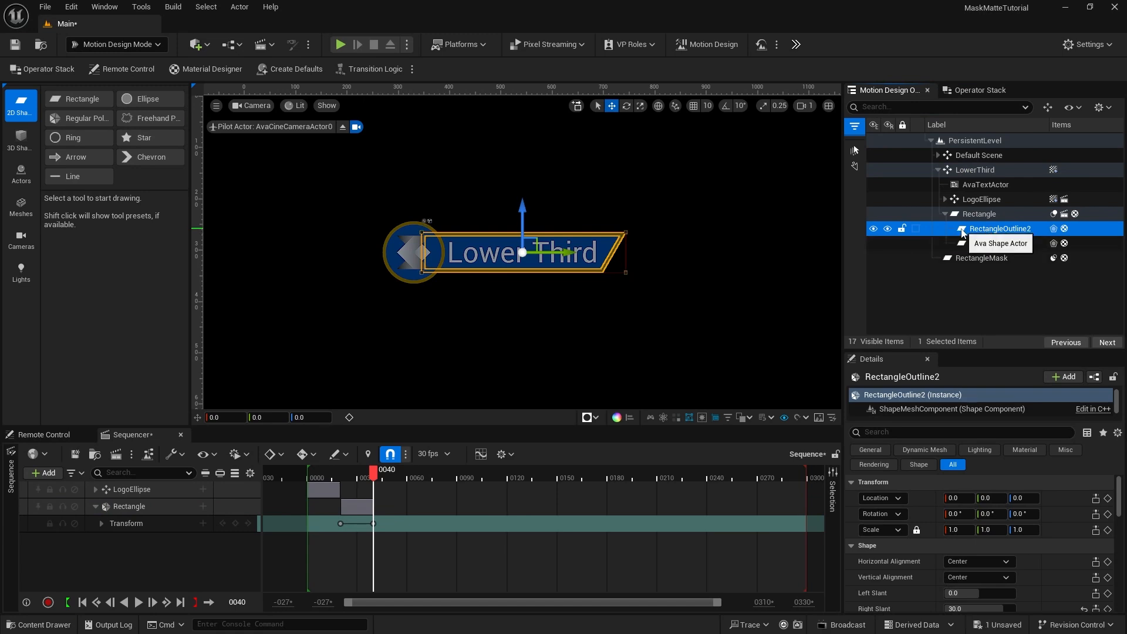
{"action": "left_click_drag", "start_coordinate": [984, 234], "coordinate": [977, 252]}
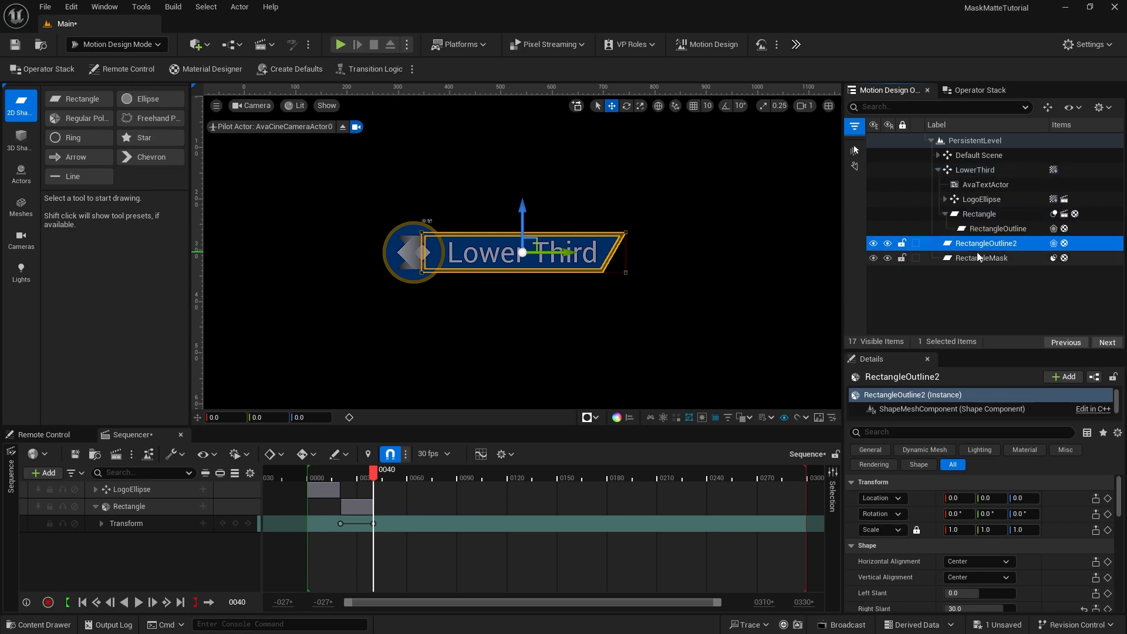
Rename the duplicated outline as Text Mask
{"action": "double_click", "coordinate": [978, 244]}
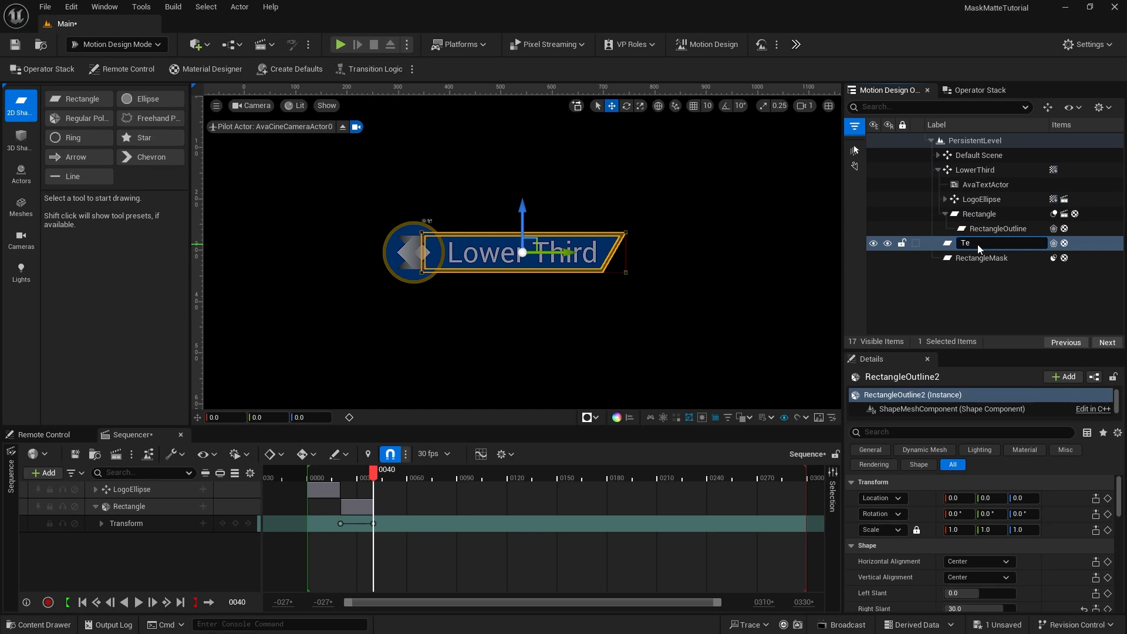
{"action": "type", "text": "Text Mask"}
{"action": "key", "text": "Return"}
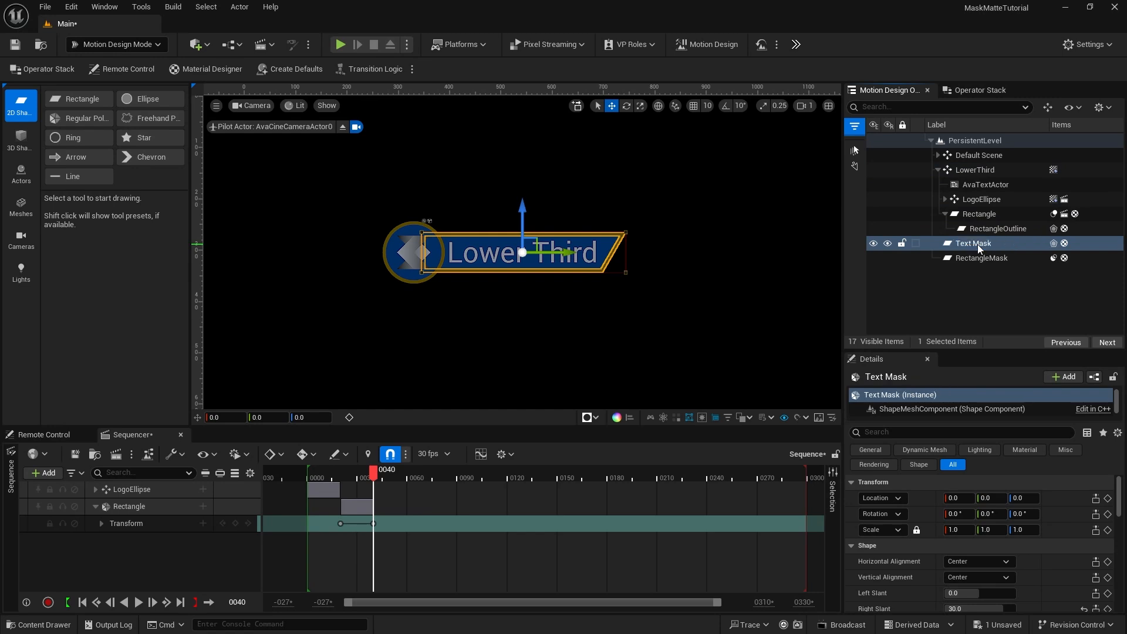
Replace the Text Mask's Outline modifier with a Mask (Source) modifier on channel 1
{"action": "left_click", "coordinate": [987, 89]}
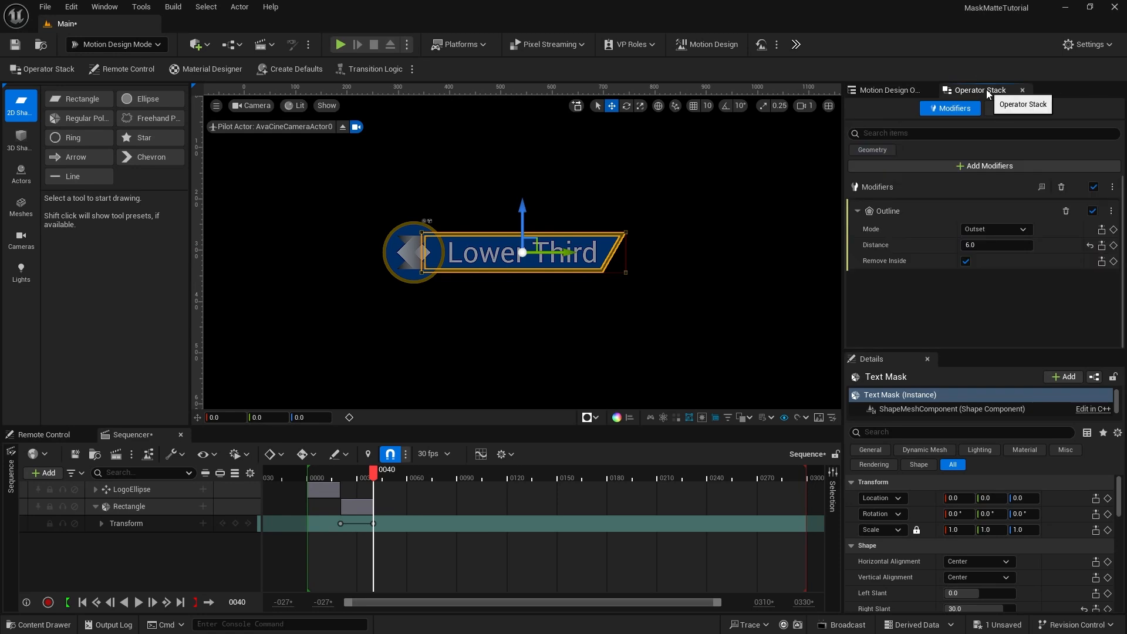
{"action": "left_click", "coordinate": [1066, 211]}
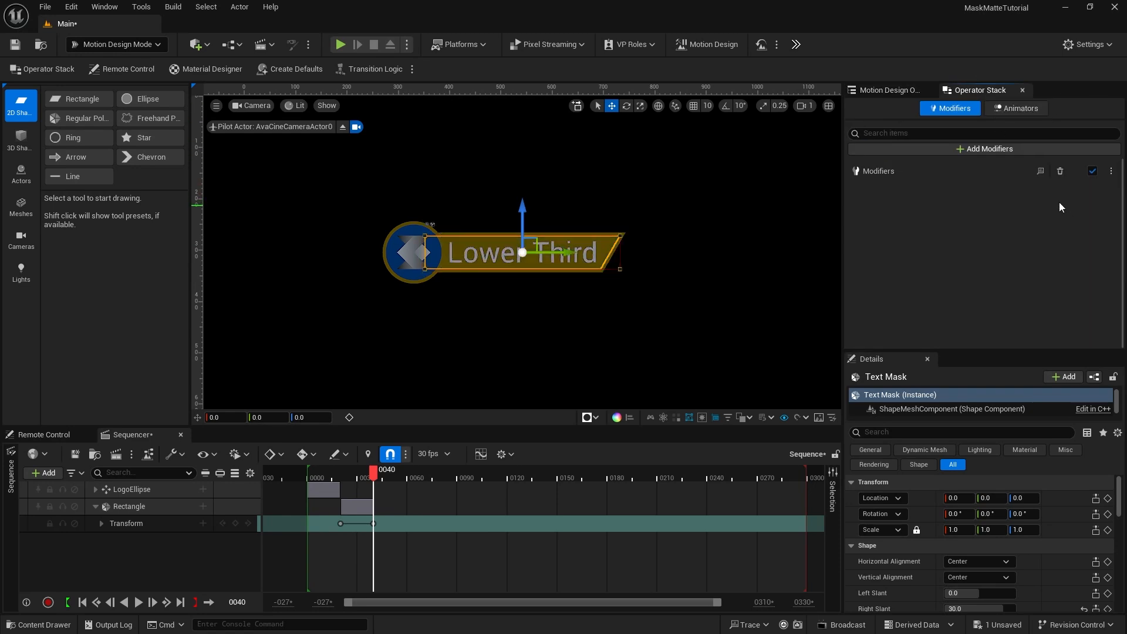
{"action": "left_click", "coordinate": [944, 148]}
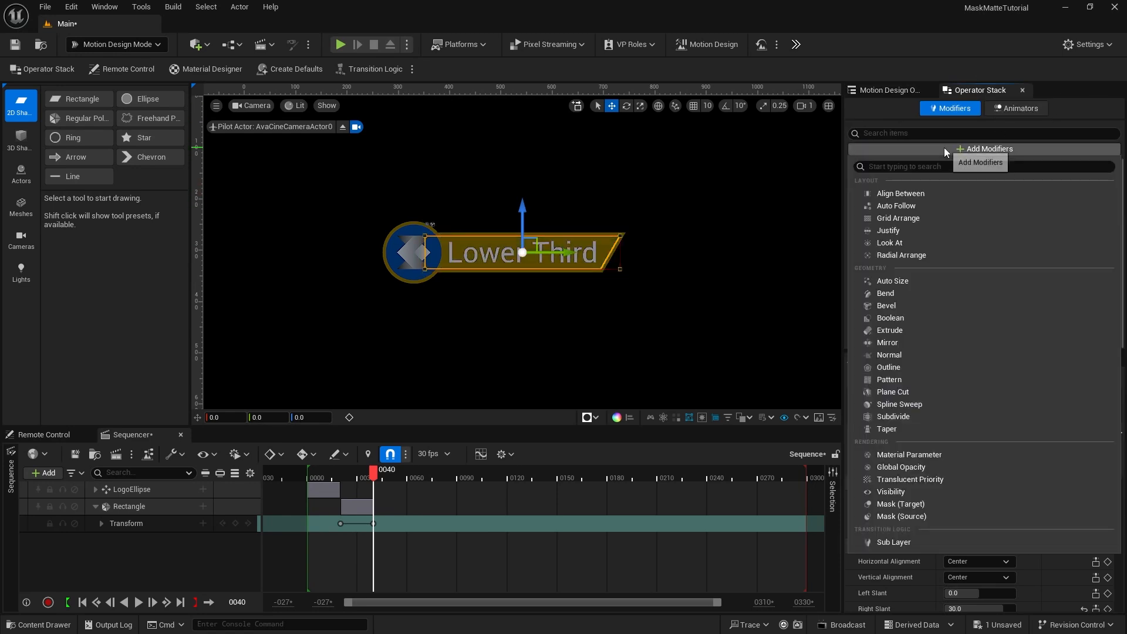
{"action": "left_click", "coordinate": [923, 518]}
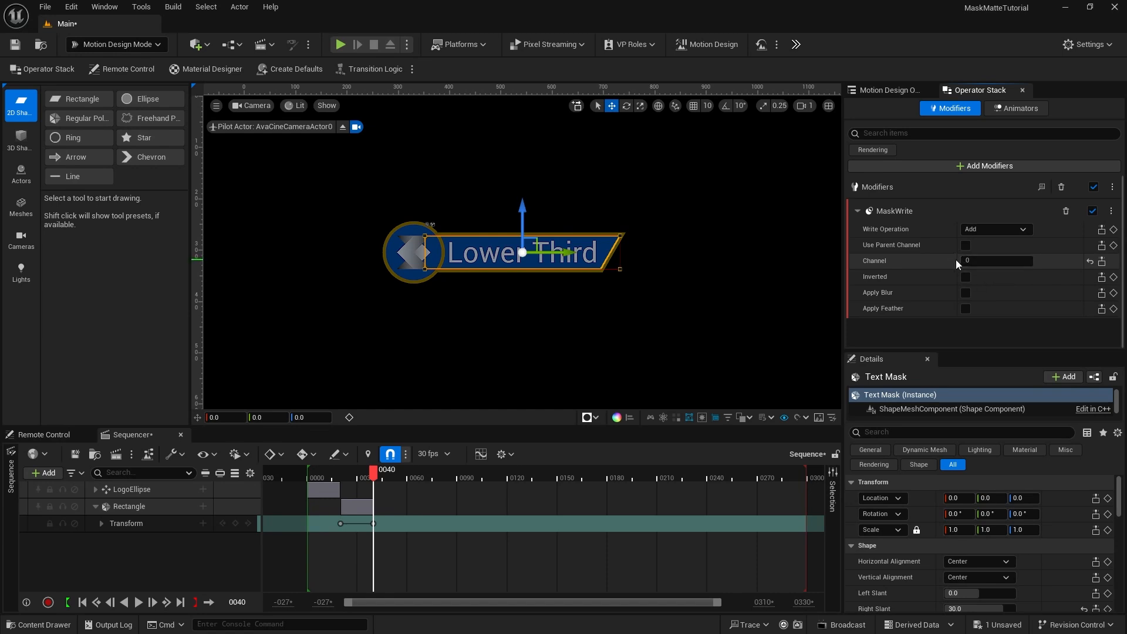
{"action": "left_click", "coordinate": [978, 261]}
{"action": "key", "text": "Return"}
Add a Mask (Target) modifier on channel 1 to the AvaTextActor
{"action": "left_click", "coordinate": [896, 91]}
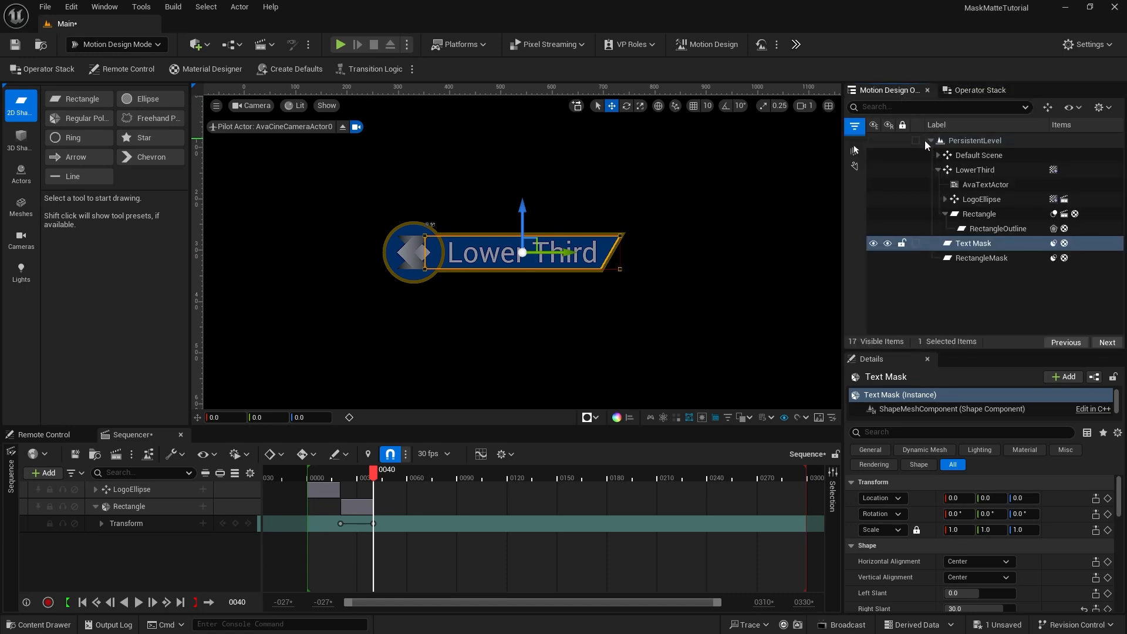
{"action": "left_click", "coordinate": [955, 186]}
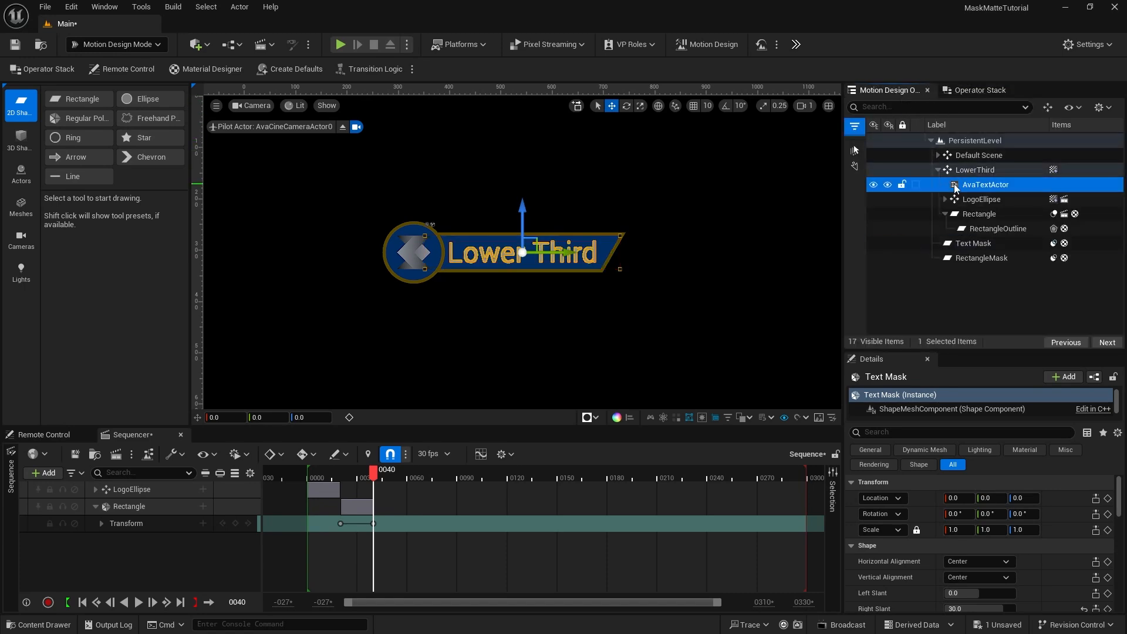
{"action": "left_click", "coordinate": [982, 91]}
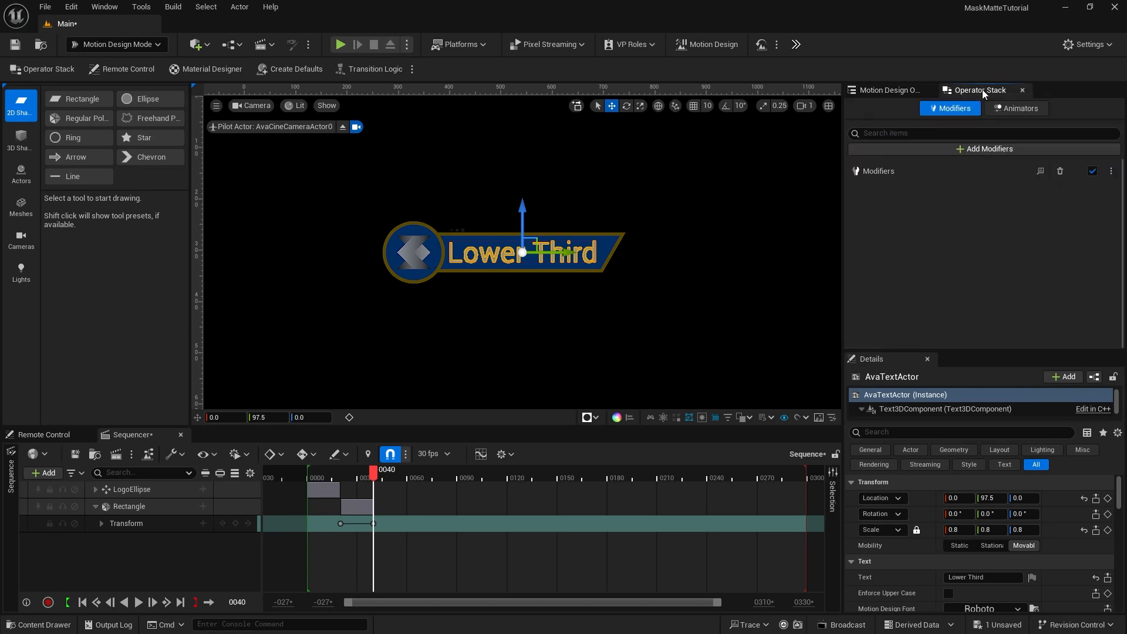
{"action": "left_click", "coordinate": [952, 151]}
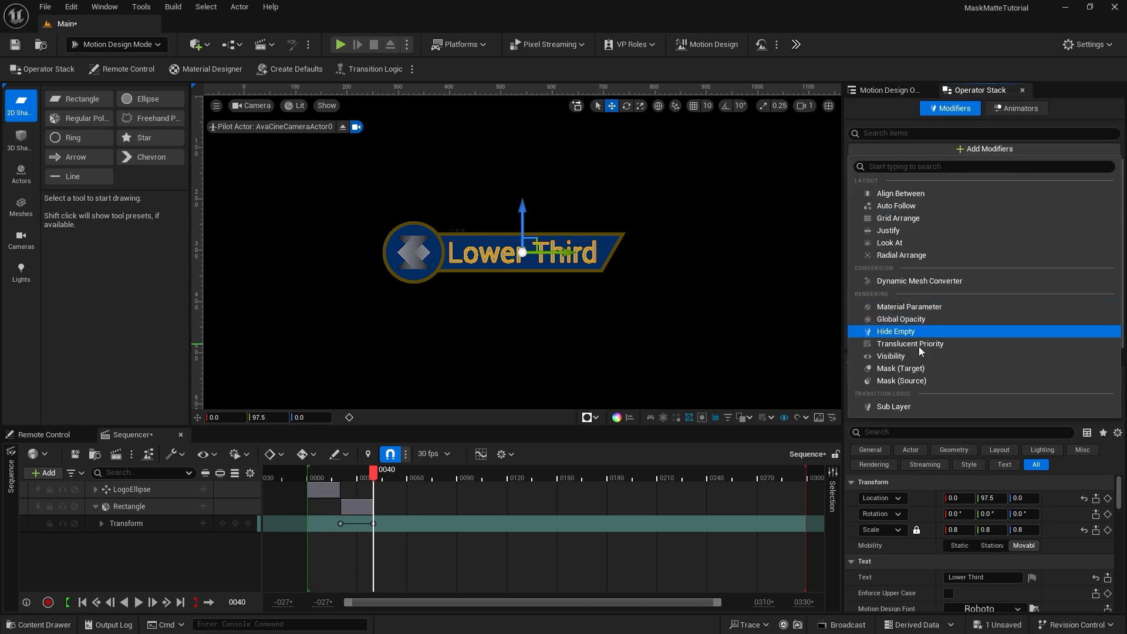
{"action": "left_click", "coordinate": [921, 369]}
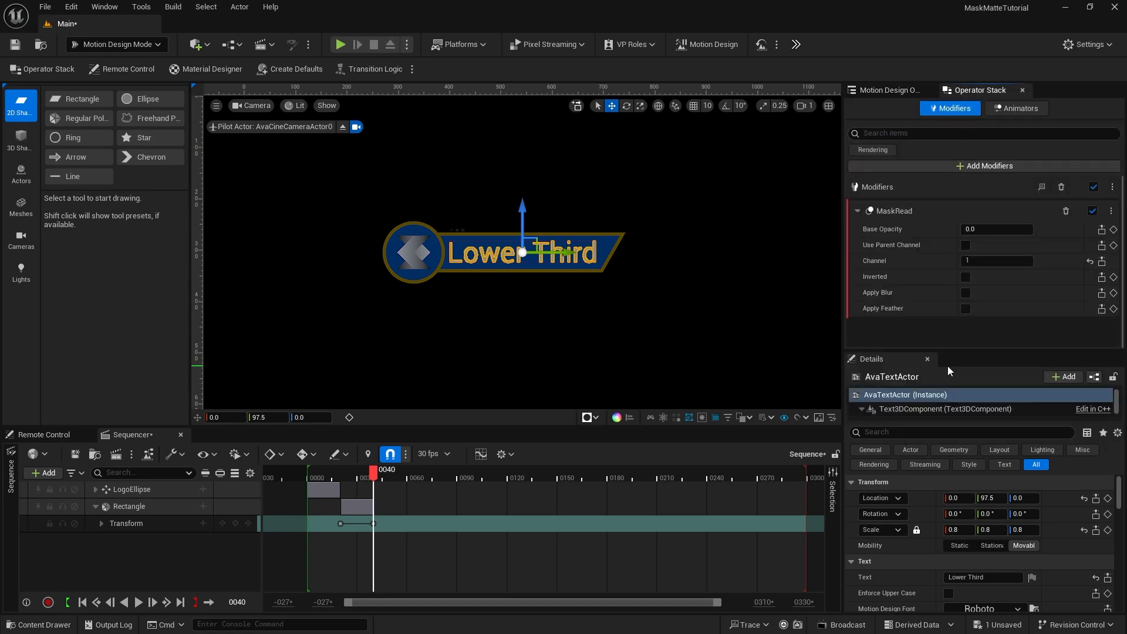
{"action": "left_click", "coordinate": [976, 260]}
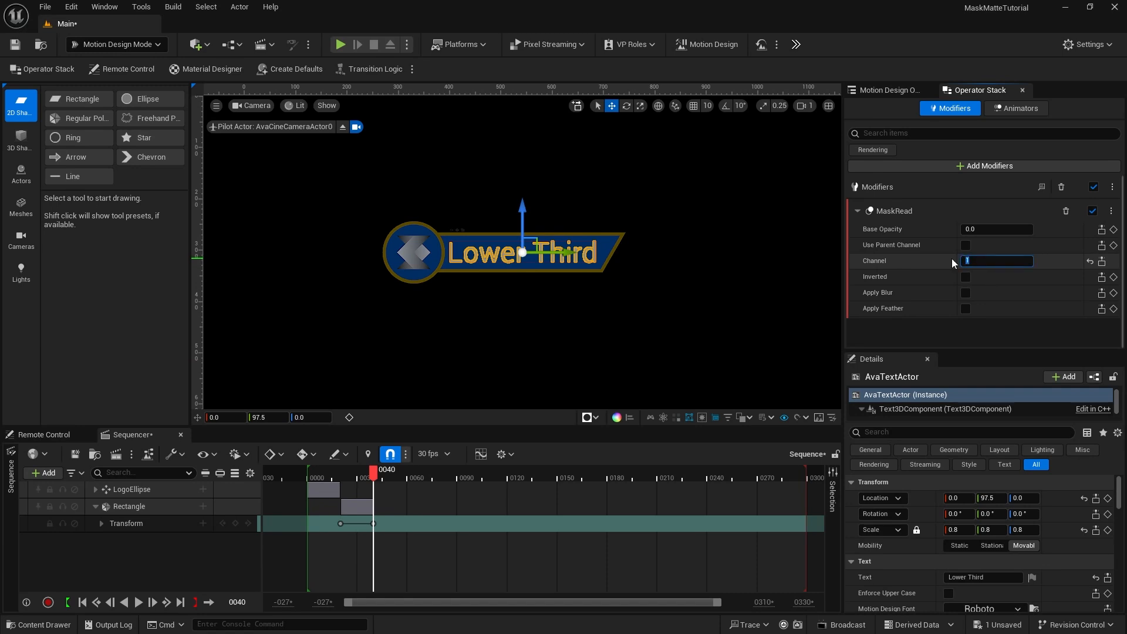
Move the AvaTextActor up to about Z 58 and back down to about Z 35 to check the Text Mask's effect
{"action": "left_click", "coordinate": [890, 91]}
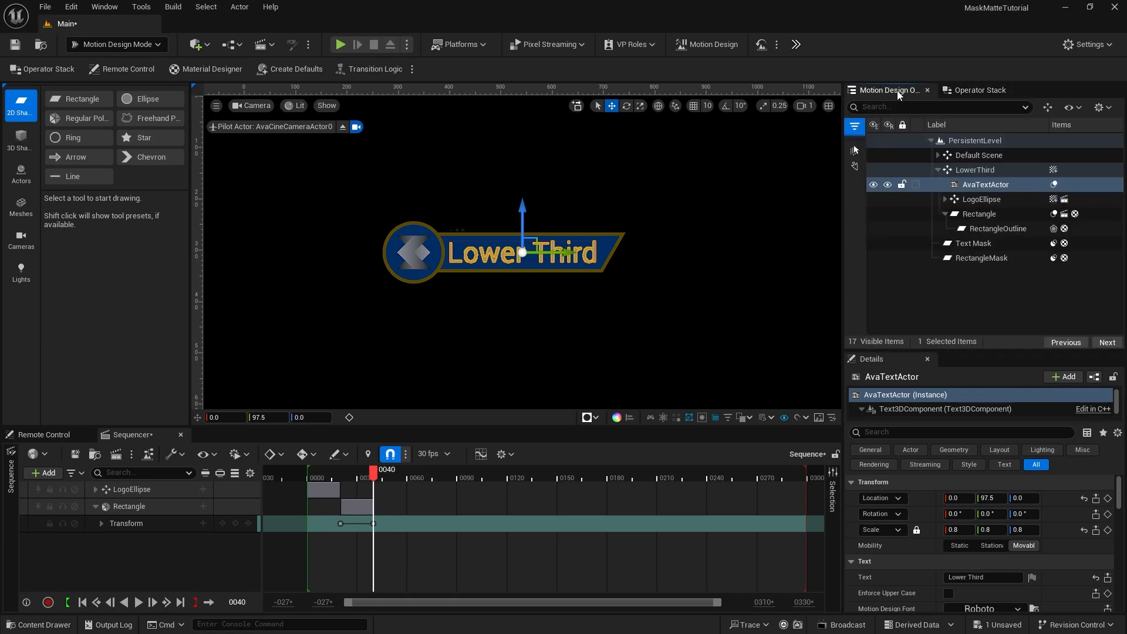
{"action": "left_click", "coordinate": [974, 303]}
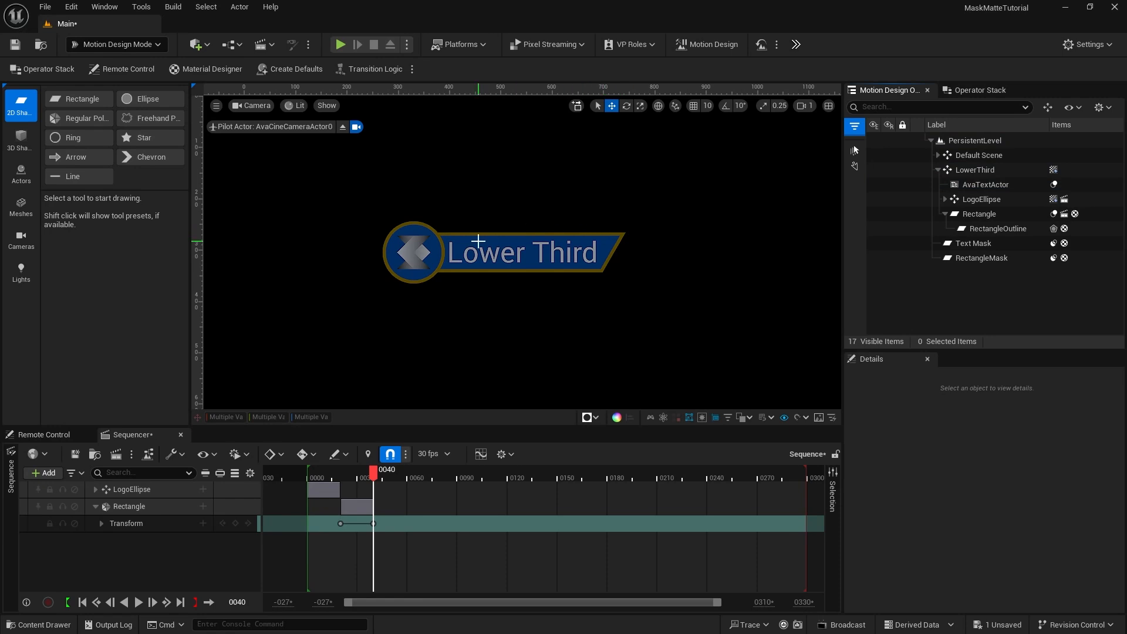
{"action": "left_click", "coordinate": [972, 185]}
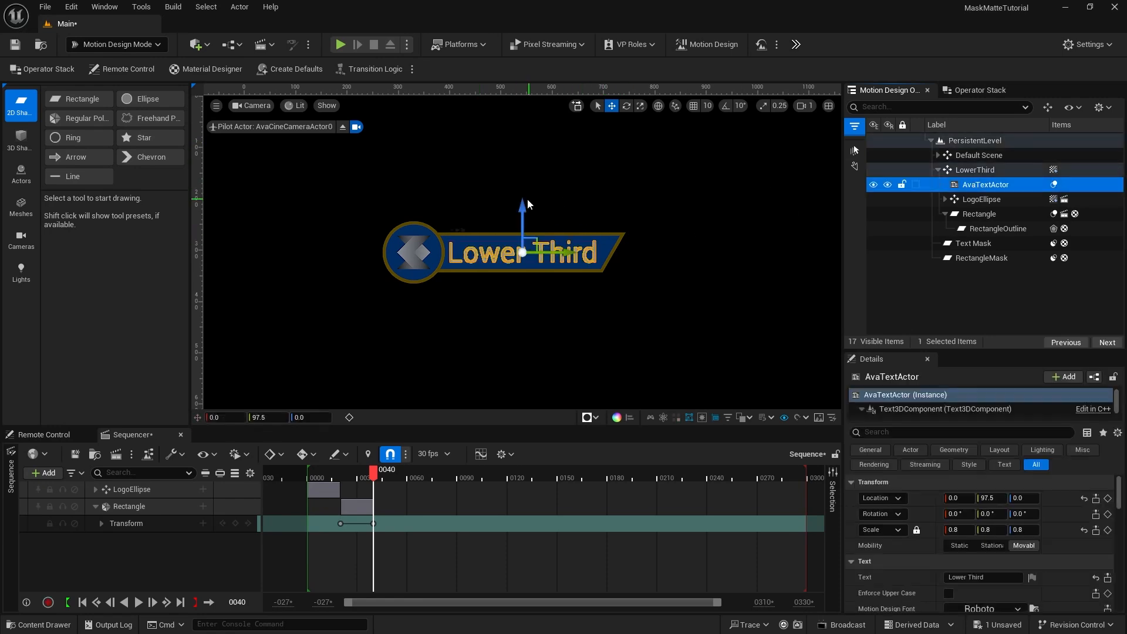
{"action": "left_click_drag", "start_coordinate": [524, 205], "coordinate": [523, 172]}
{"action": "left_click", "coordinate": [940, 306]}
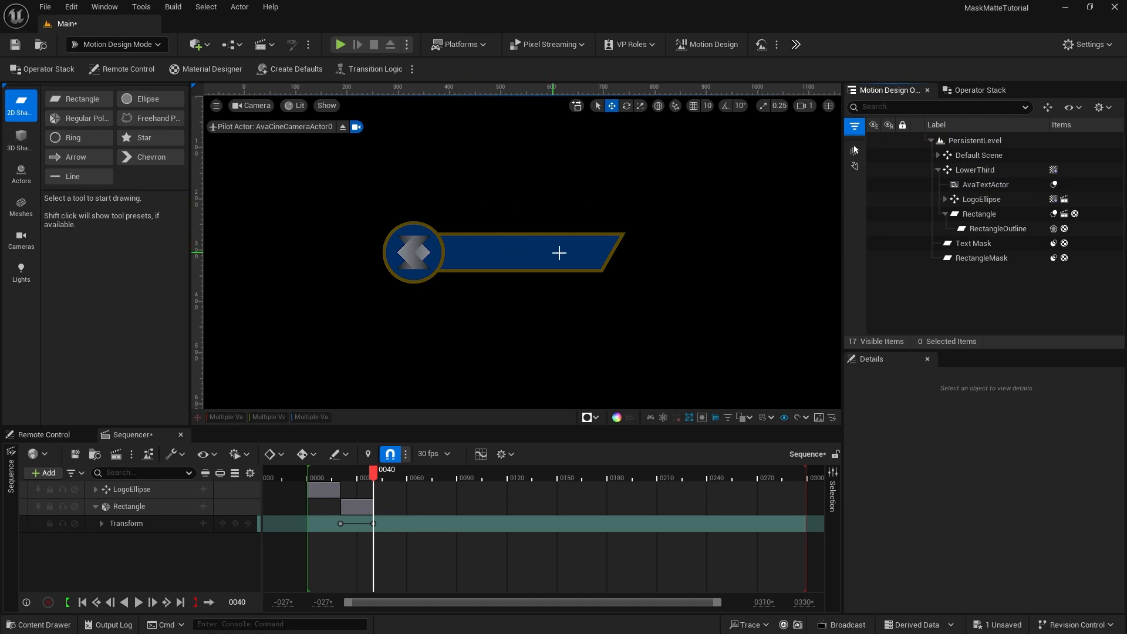
{"action": "left_click", "coordinate": [975, 244]}
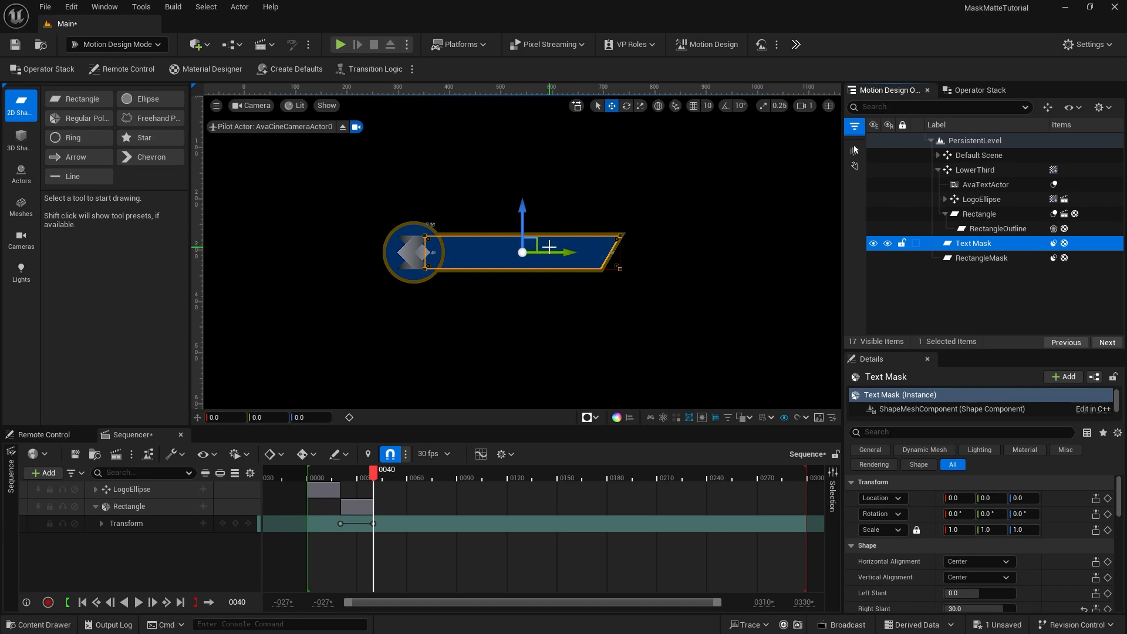
{"action": "left_click", "coordinate": [904, 184]}
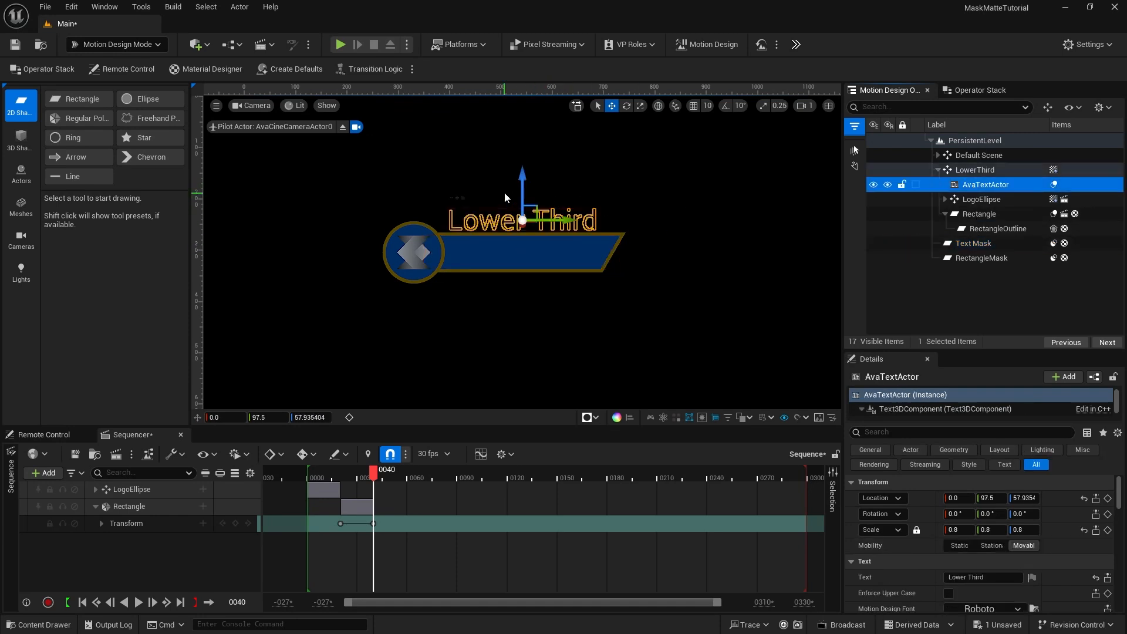
{"action": "left_click_drag", "start_coordinate": [523, 173], "coordinate": [523, 186]}
{"action": "left_click", "coordinate": [941, 302]}
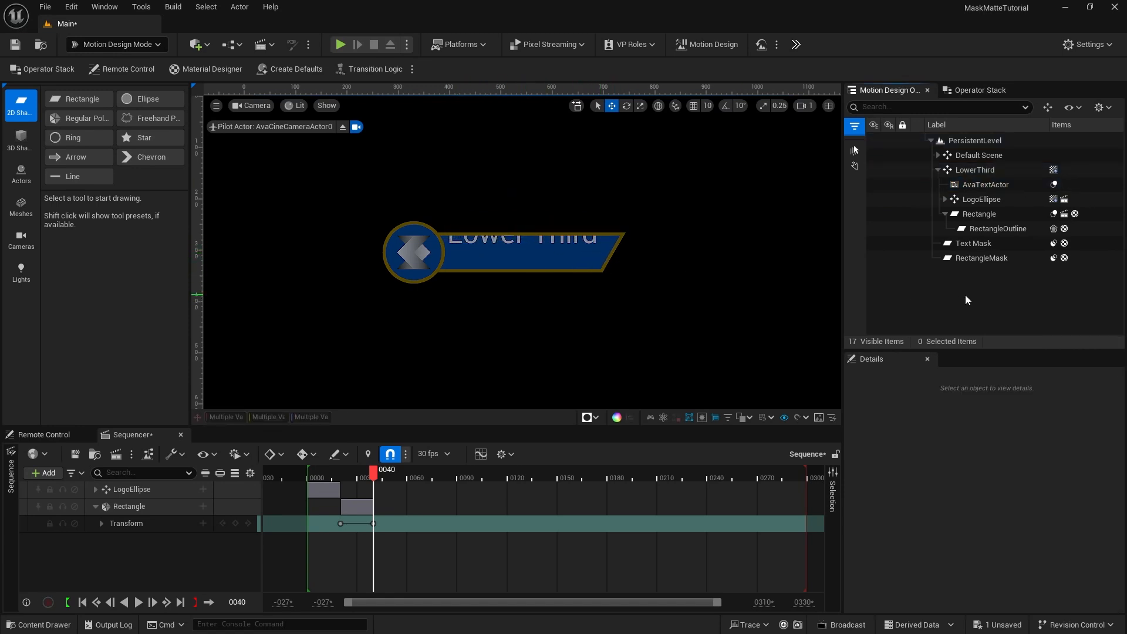
Add the AvaTextActor to the sequence and give it a Transform track
{"action": "left_click", "coordinate": [971, 185]}
{"action": "left_click_drag", "start_coordinate": [971, 185], "coordinate": [142, 565]}
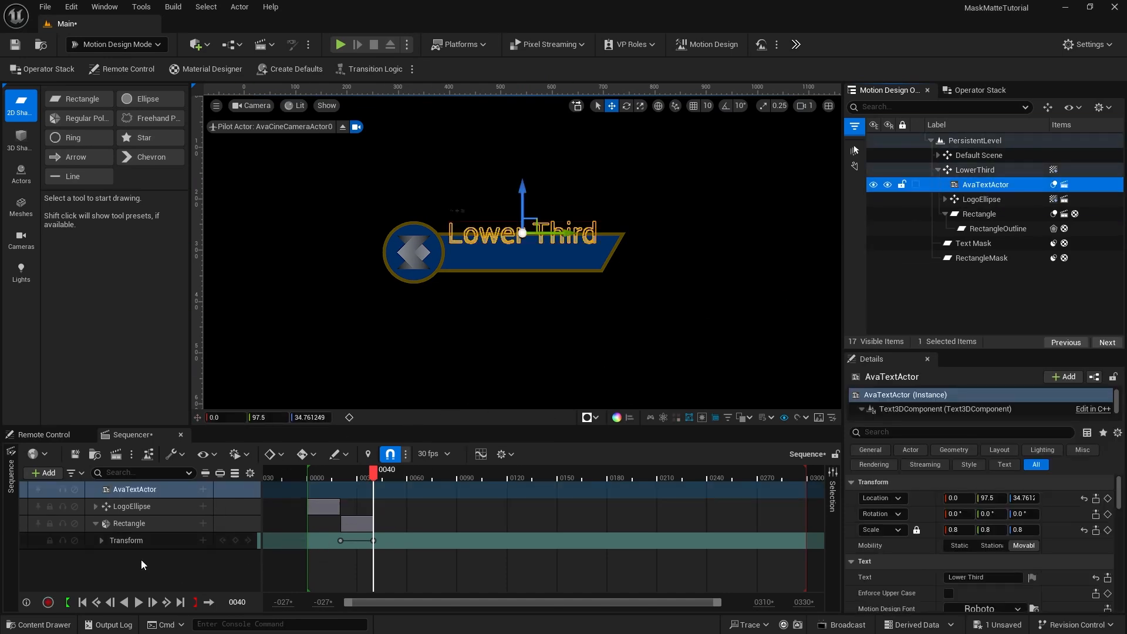
{"action": "left_click", "coordinate": [202, 489]}
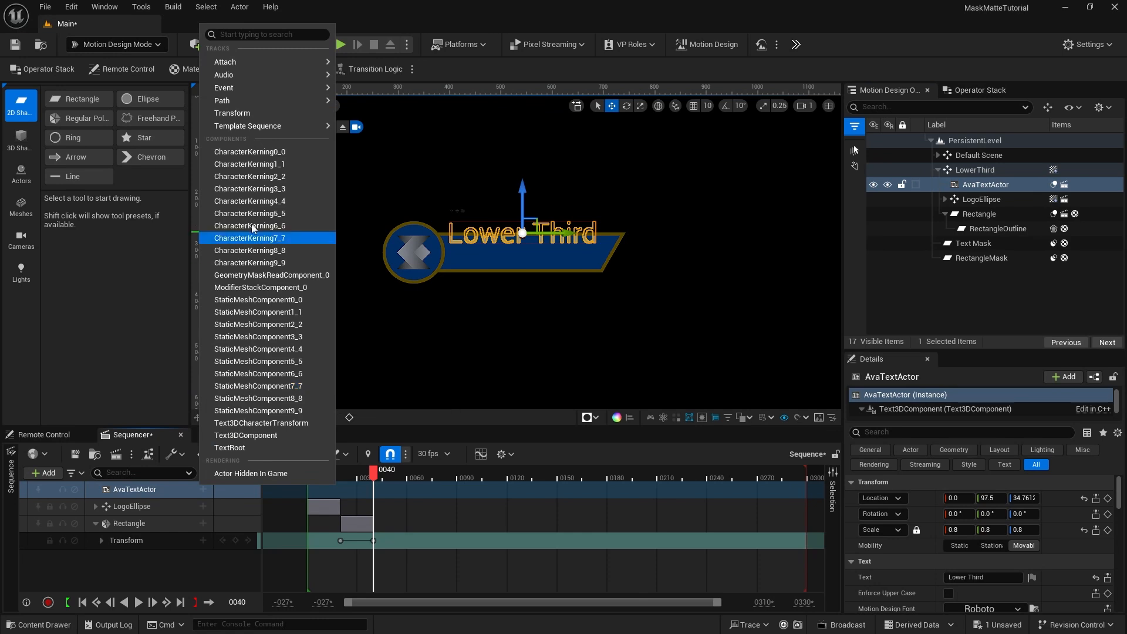
{"action": "left_click", "coordinate": [239, 114]}
Set the AvaTextActor's Z location to 52.0 and key it at frame 40
{"action": "left_click", "coordinate": [102, 506]}
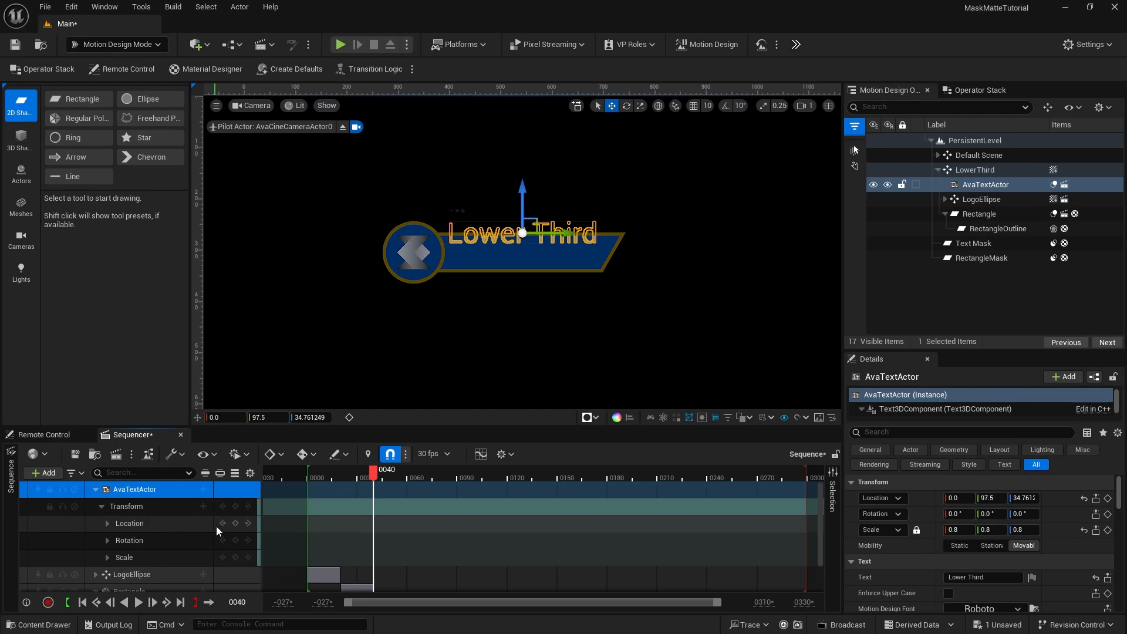
{"action": "left_click", "coordinate": [106, 523]}
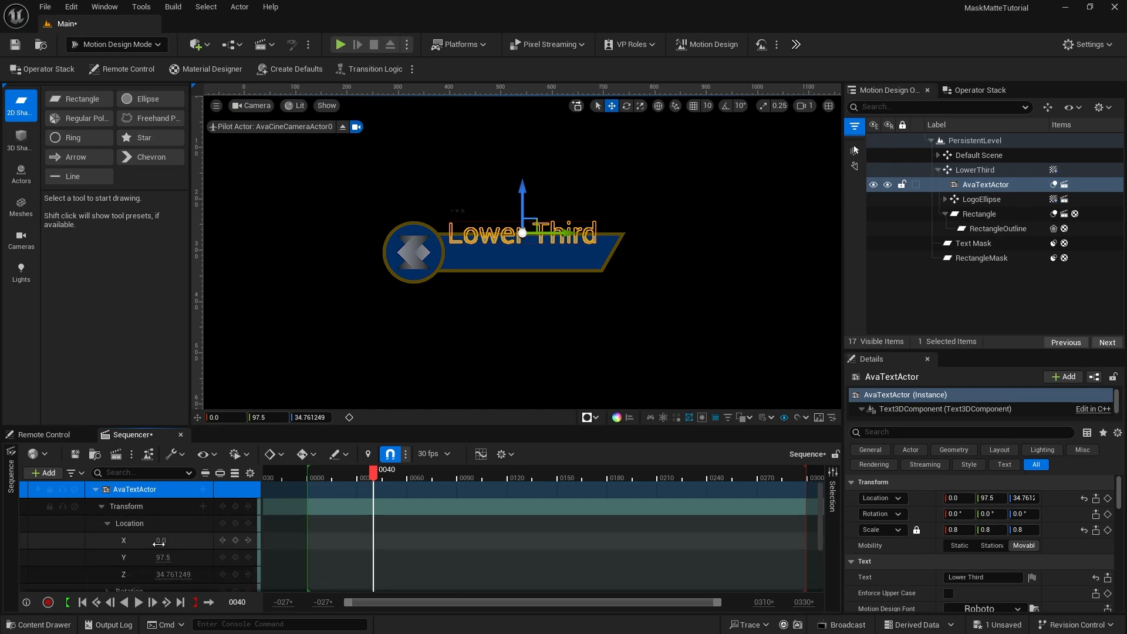
{"action": "mouse_move", "coordinate": [166, 574]}
{"action": "left_mouse_down"}
{"action": "mouse_move", "coordinate": [146, 575]}
{"action": "mouse_move", "coordinate": [177, 574]}
{"action": "left_mouse_up"}
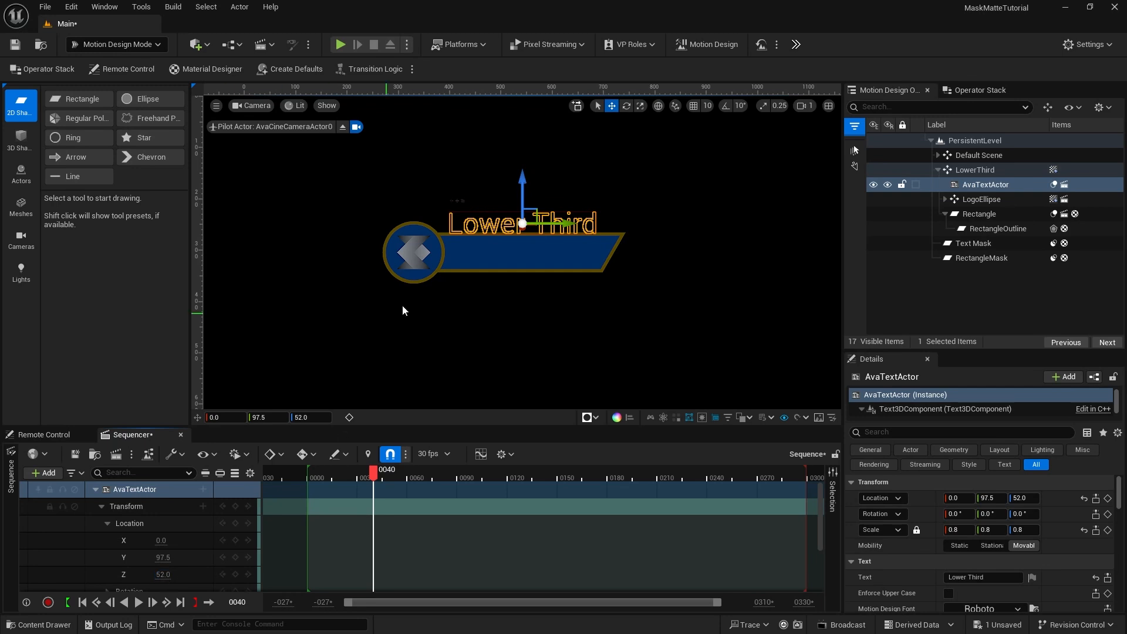
{"action": "left_click", "coordinate": [235, 574]}
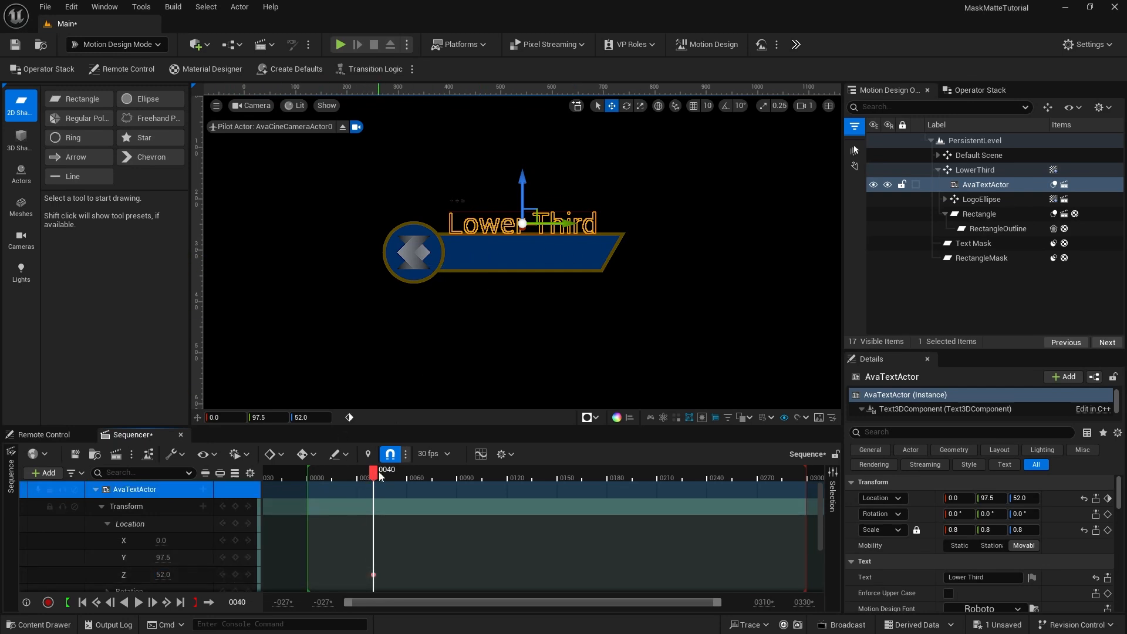
Set the AvaTextActor's Z location to 2.0 at frame 60 and make the frame 40 key's interpolation linear
{"action": "left_click", "coordinate": [406, 469]}
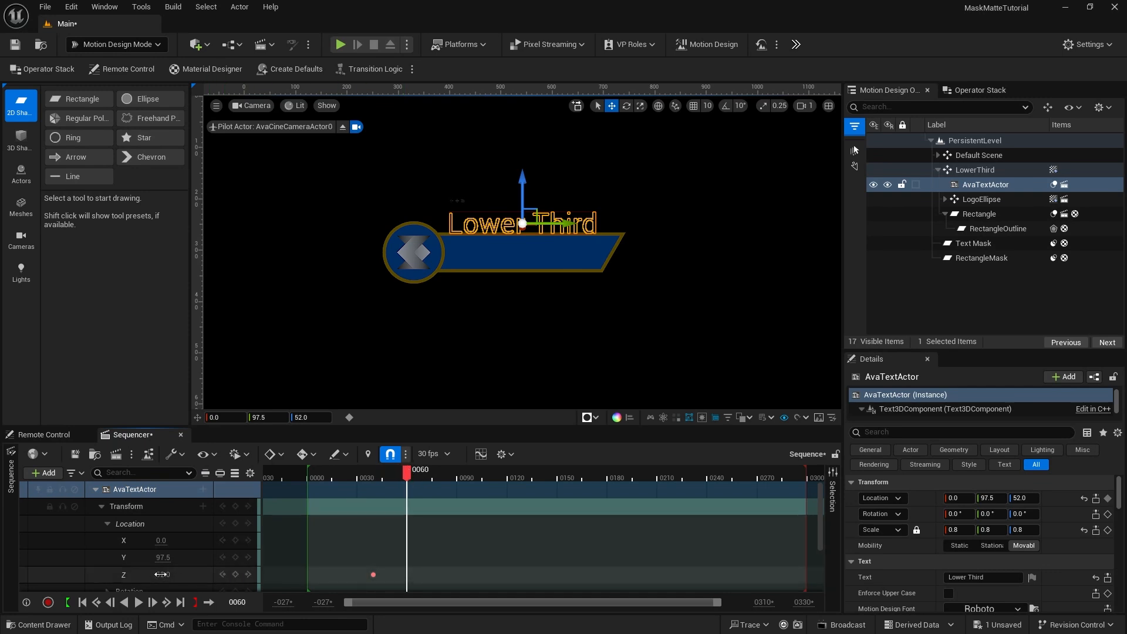
{"action": "left_click_drag", "start_coordinate": [160, 575], "coordinate": [132, 574]}
{"action": "left_click", "coordinate": [373, 574]}
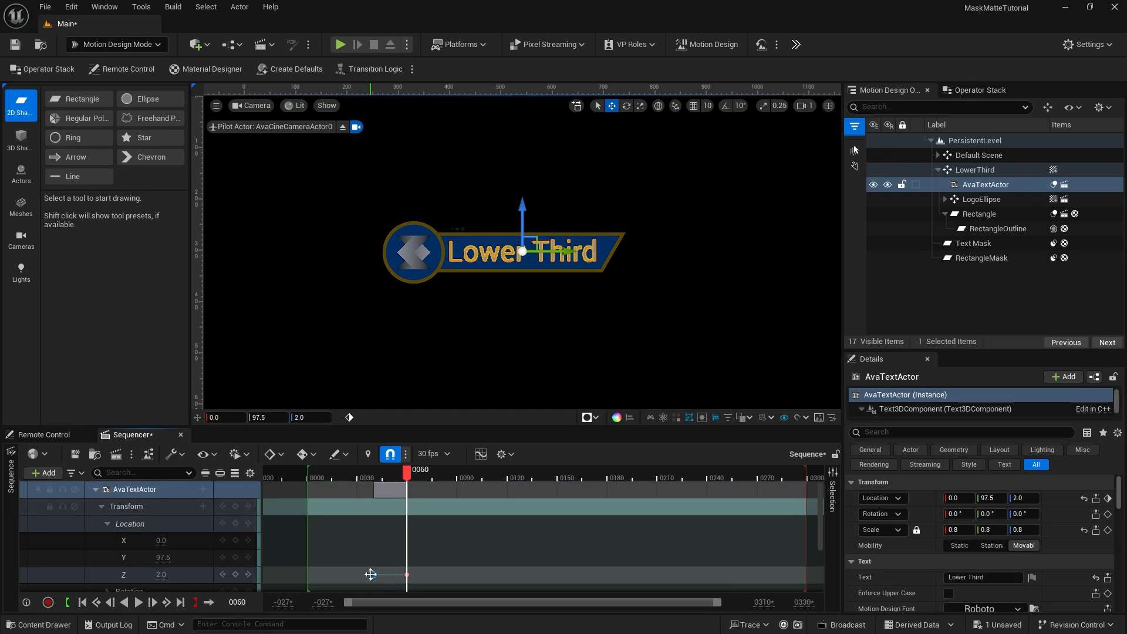
{"action": "right_click", "coordinate": [370, 574]}
{"action": "left_click", "coordinate": [417, 479]}
Play the lower third animation from frame 0 with nothing selected to review the text reveal
{"action": "left_click", "coordinate": [81, 602]}
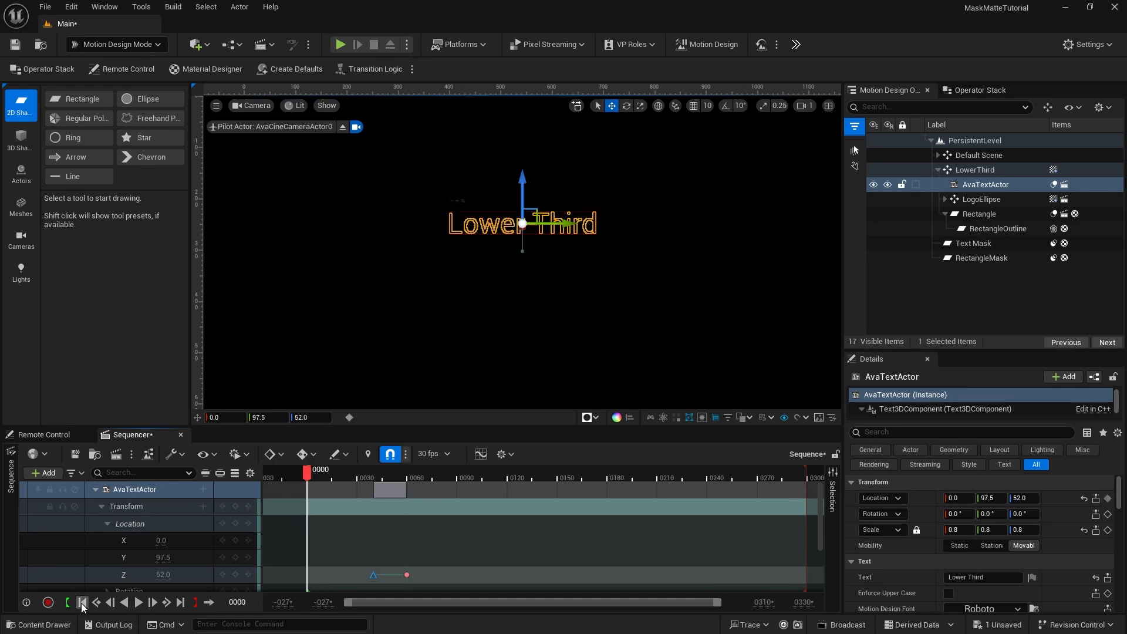
{"action": "left_click", "coordinate": [974, 122]}
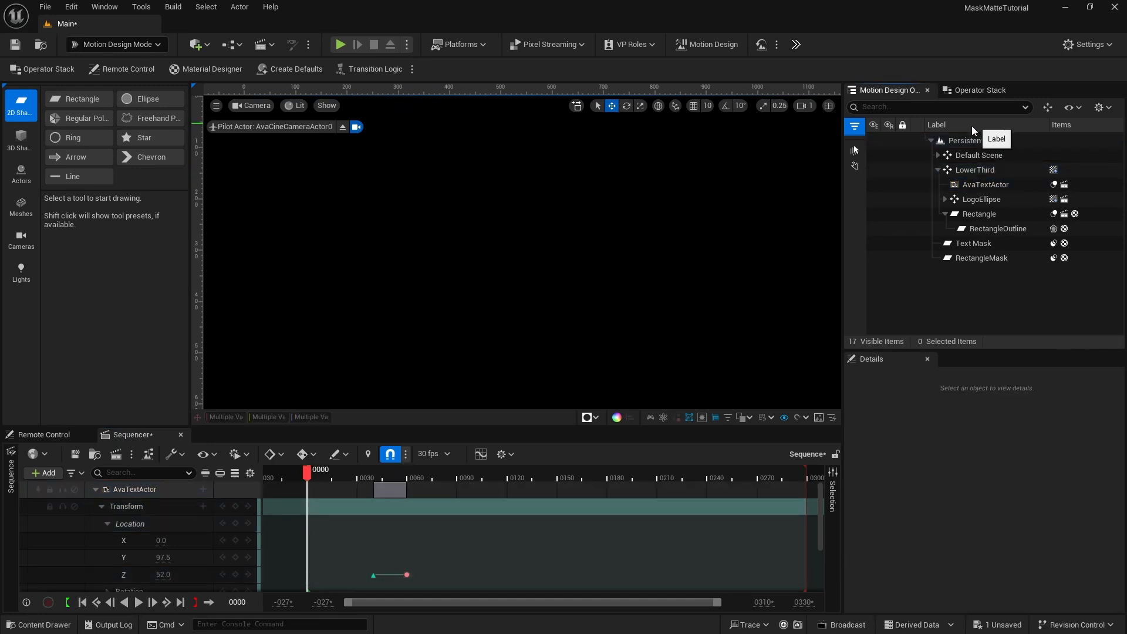
{"action": "left_click", "coordinate": [139, 602]}
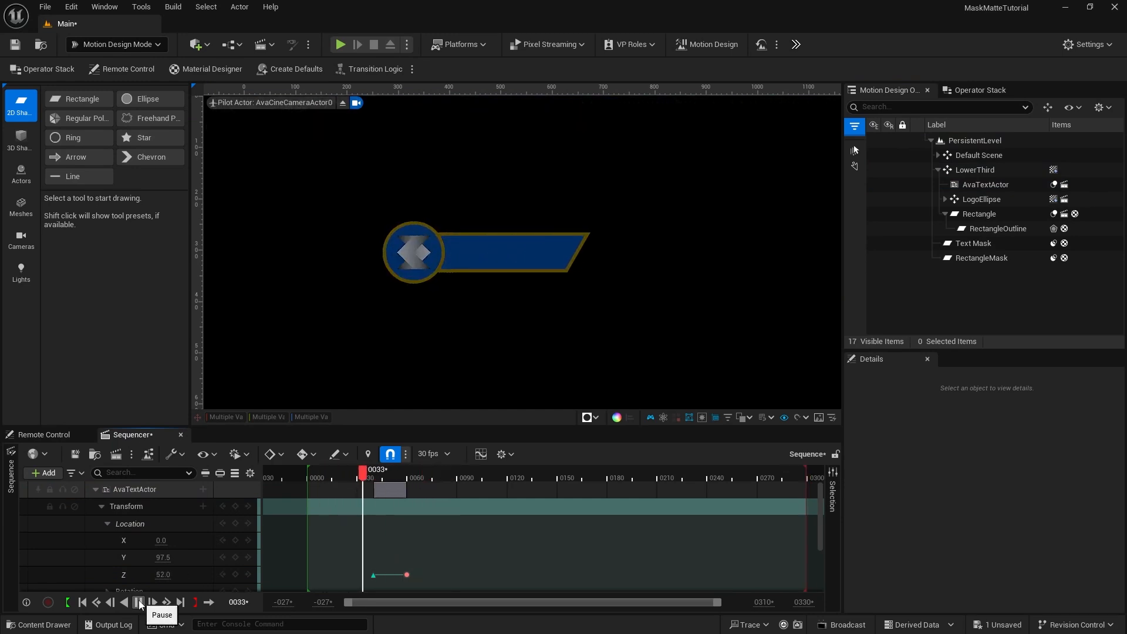
{"action": "left_click", "coordinate": [139, 602]}
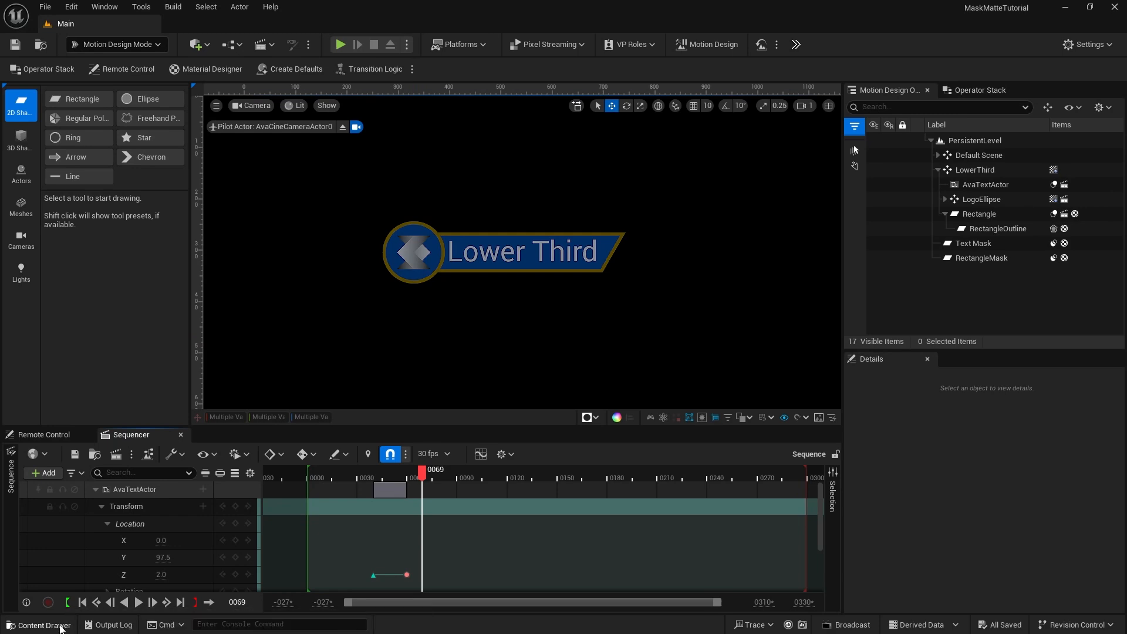
Create a new level named SmokeMask in the Content folder
{"action": "left_click", "coordinate": [39, 625]}
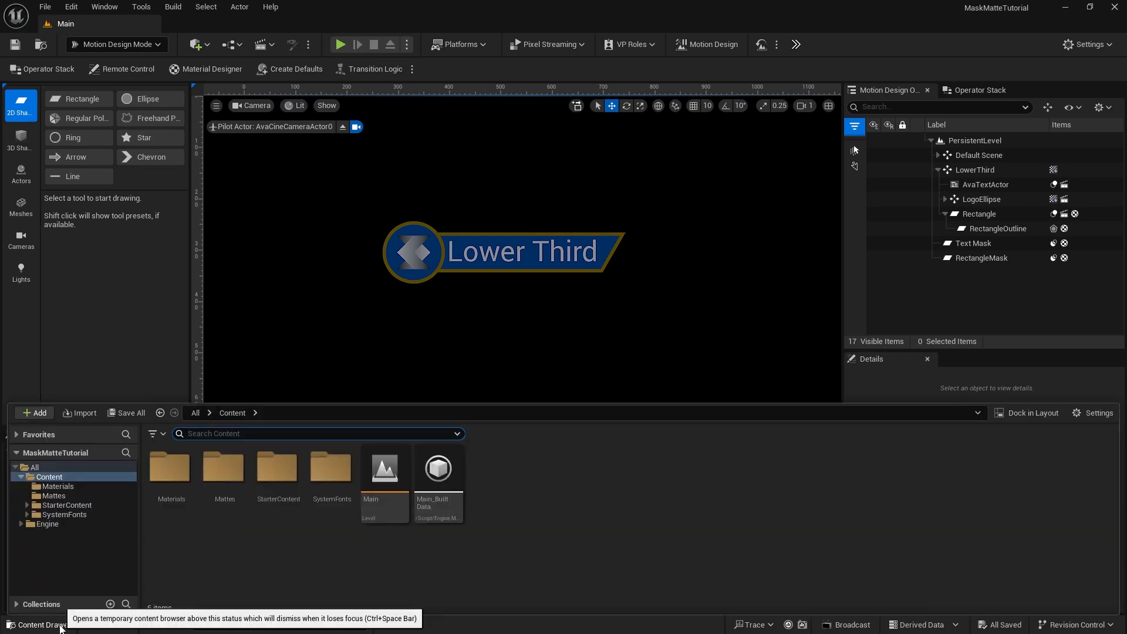
{"action": "left_click", "coordinate": [62, 478]}
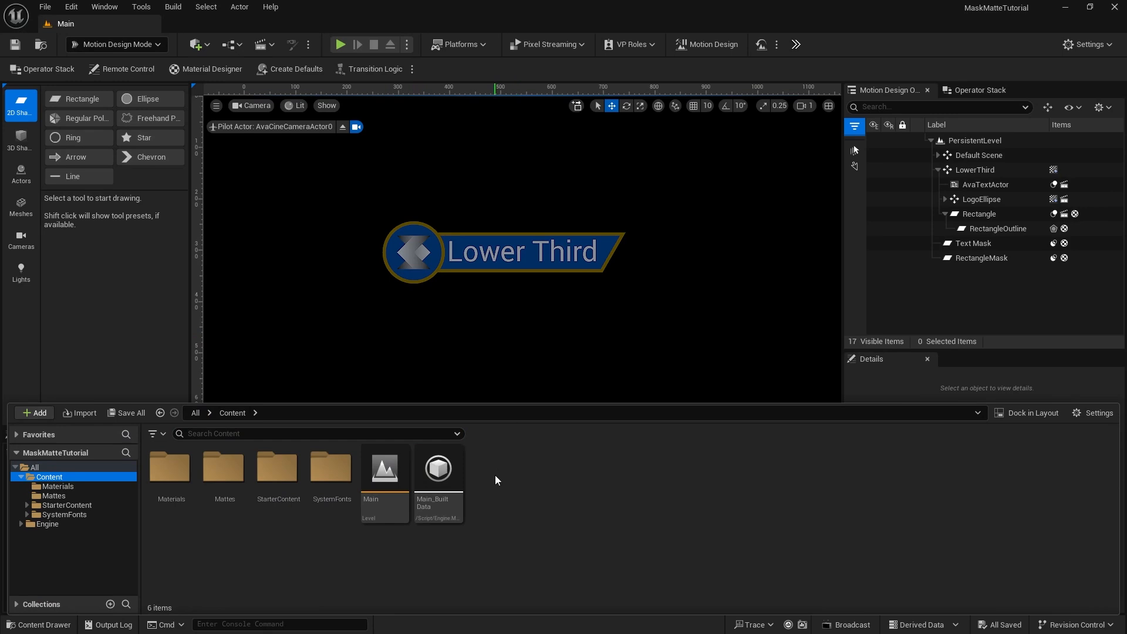
{"action": "right_click", "coordinate": [512, 488]}
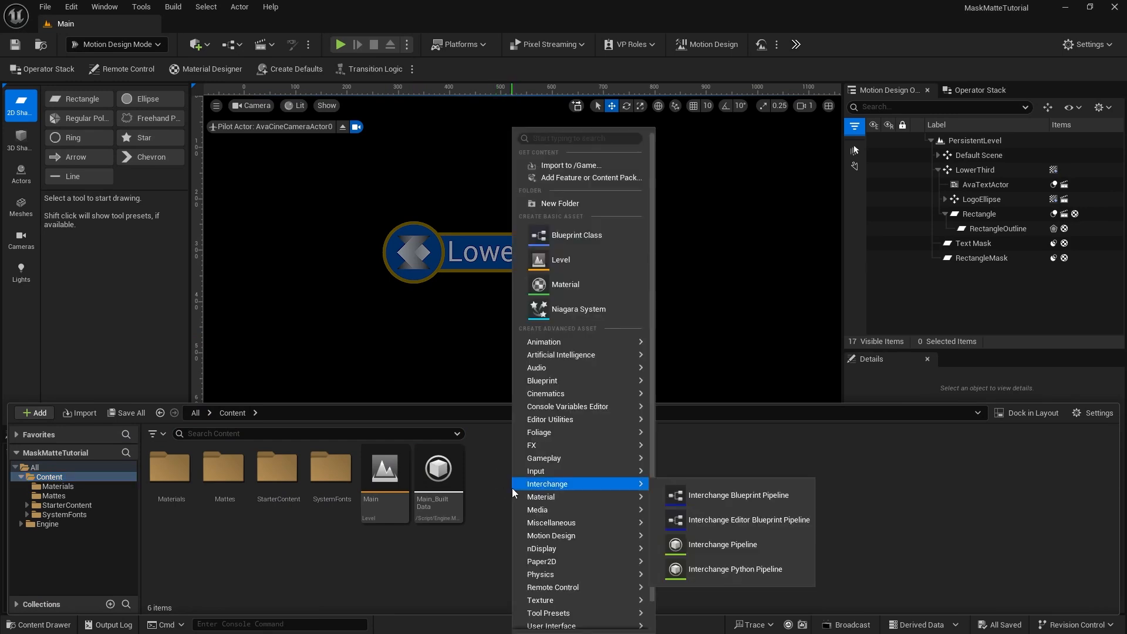
{"action": "left_click", "coordinate": [559, 261]}
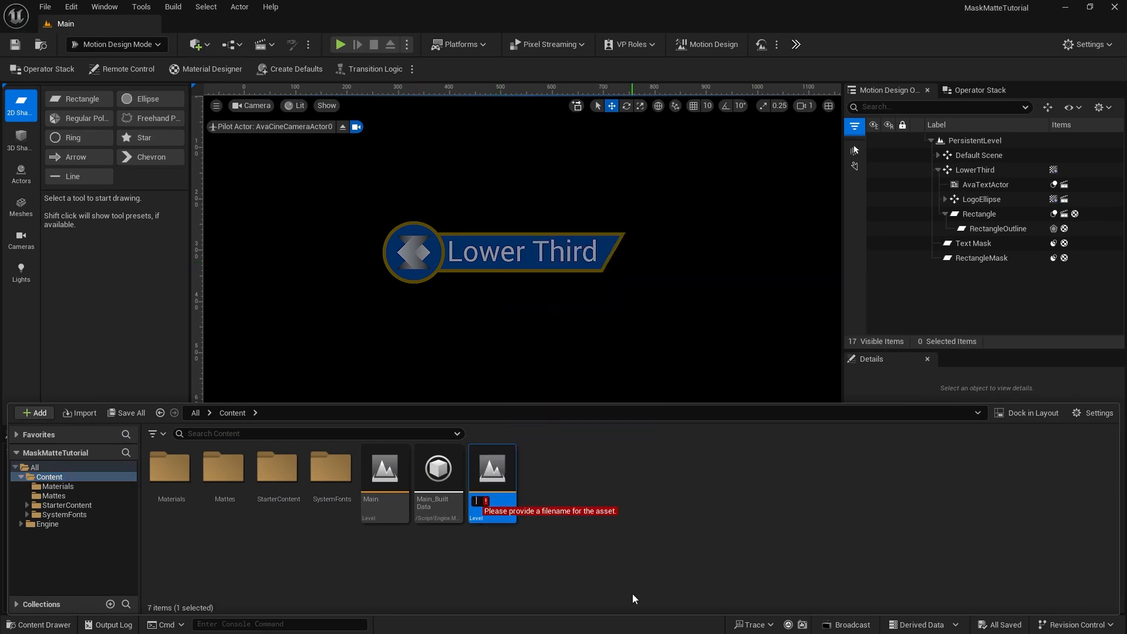
{"action": "type", "text": "Smoke"}
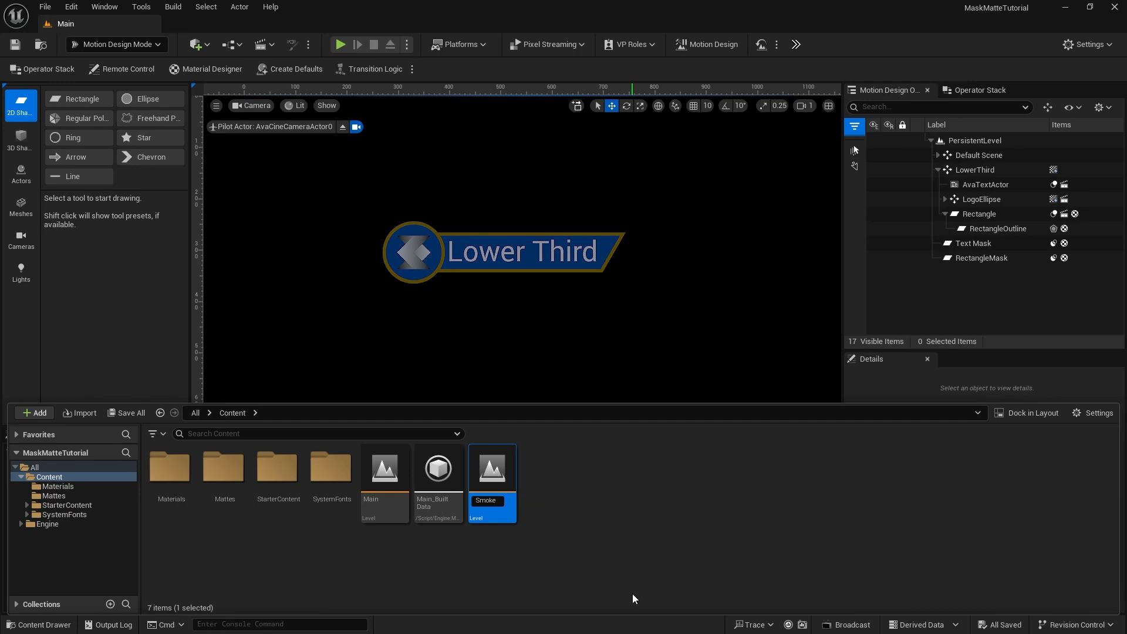
{"action": "type", "text": "Mask"}
{"action": "key", "text": "Return"}
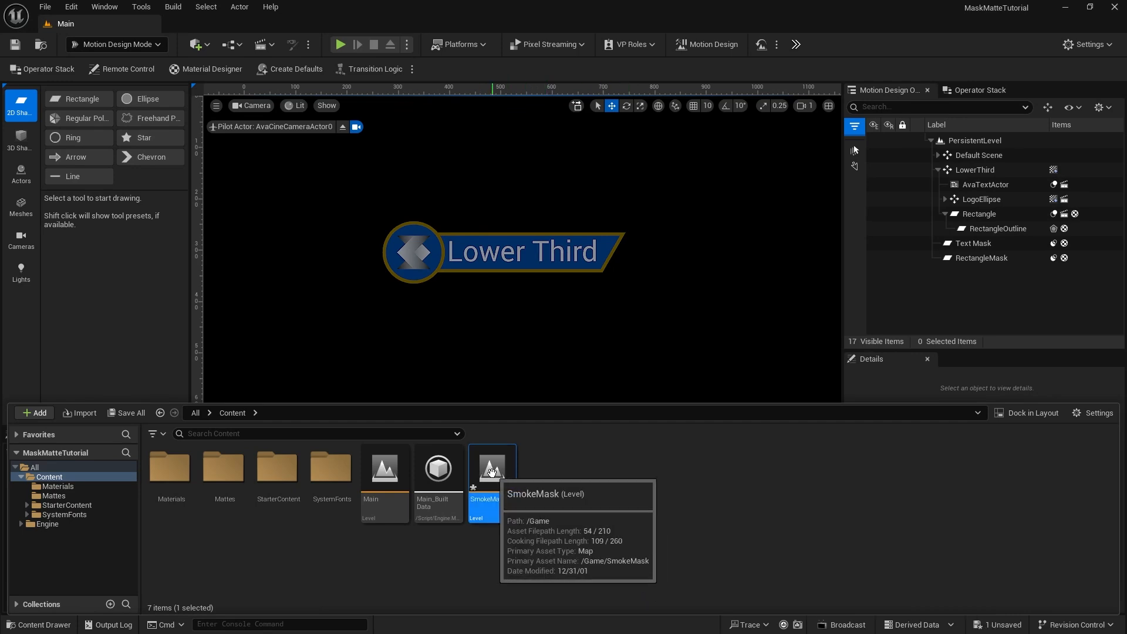
Open the SmokeMask level, saving it first, and make it a Motion Design scene
{"action": "double_click", "coordinate": [492, 471]}
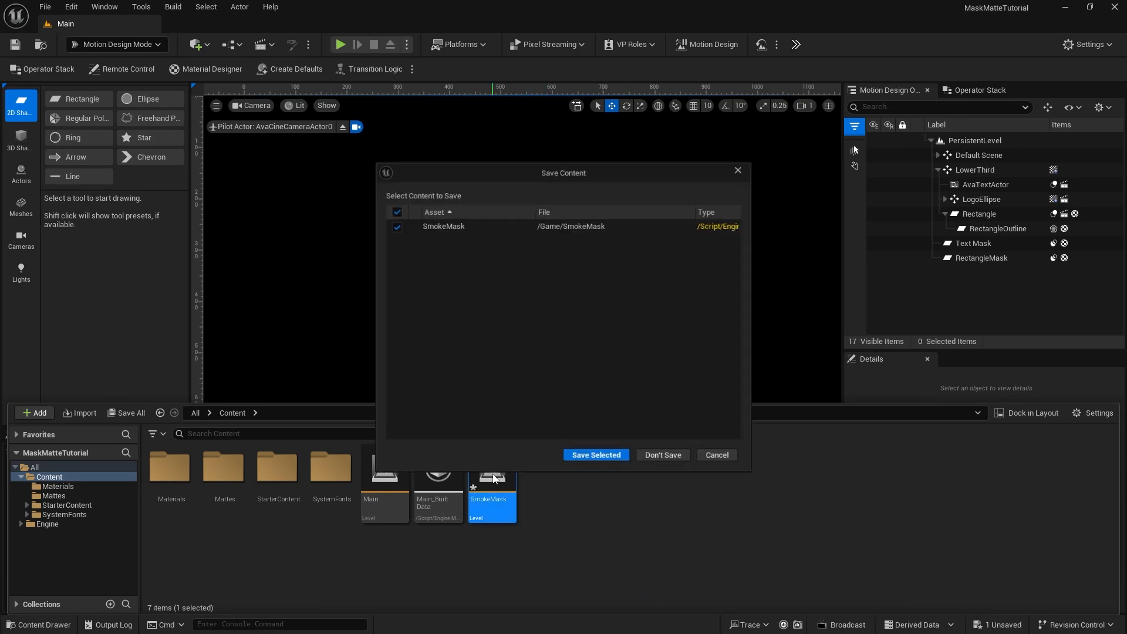
{"action": "left_click", "coordinate": [612, 457]}
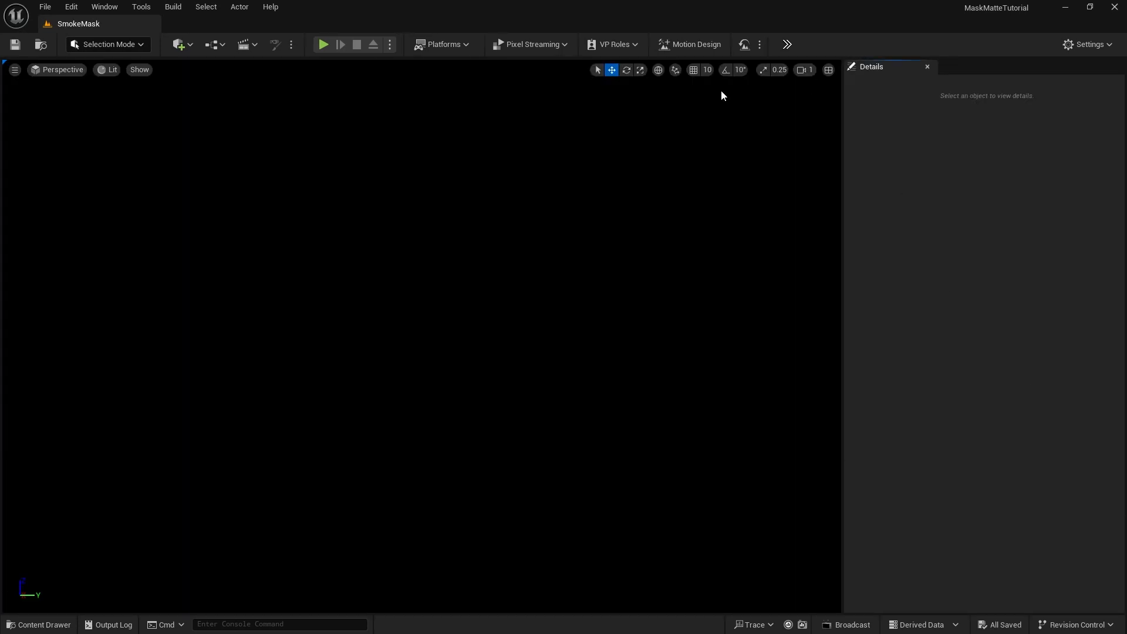
{"action": "left_click", "coordinate": [695, 44]}
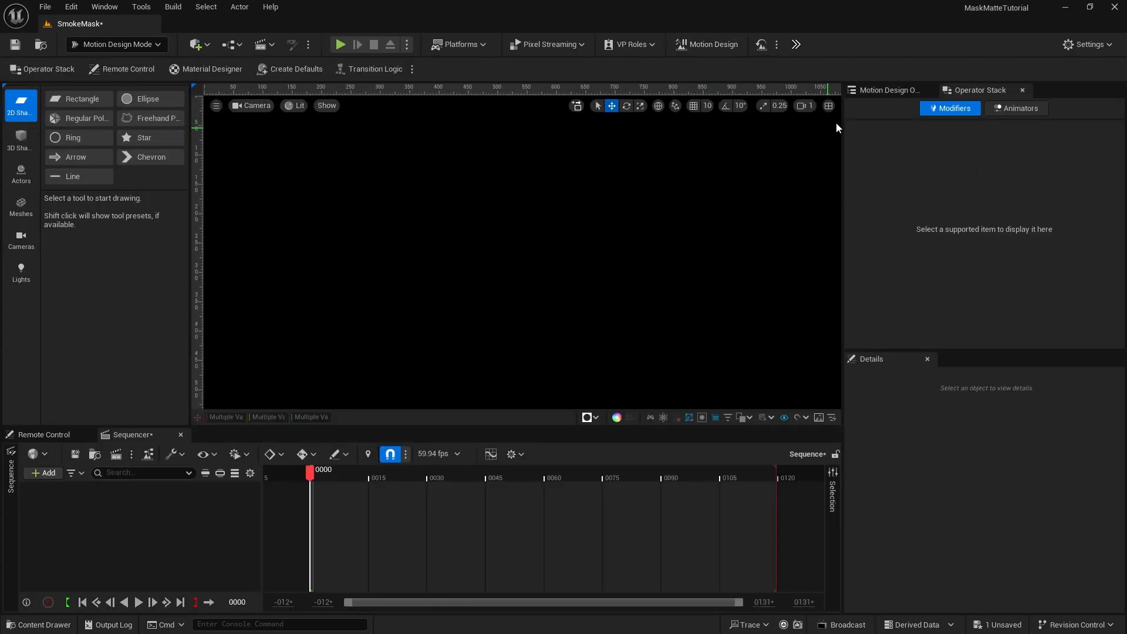
Spawn all the default scene actors in the SmokeMask level and expand the Default Scene group in the outliner
{"action": "left_click", "coordinate": [876, 91]}
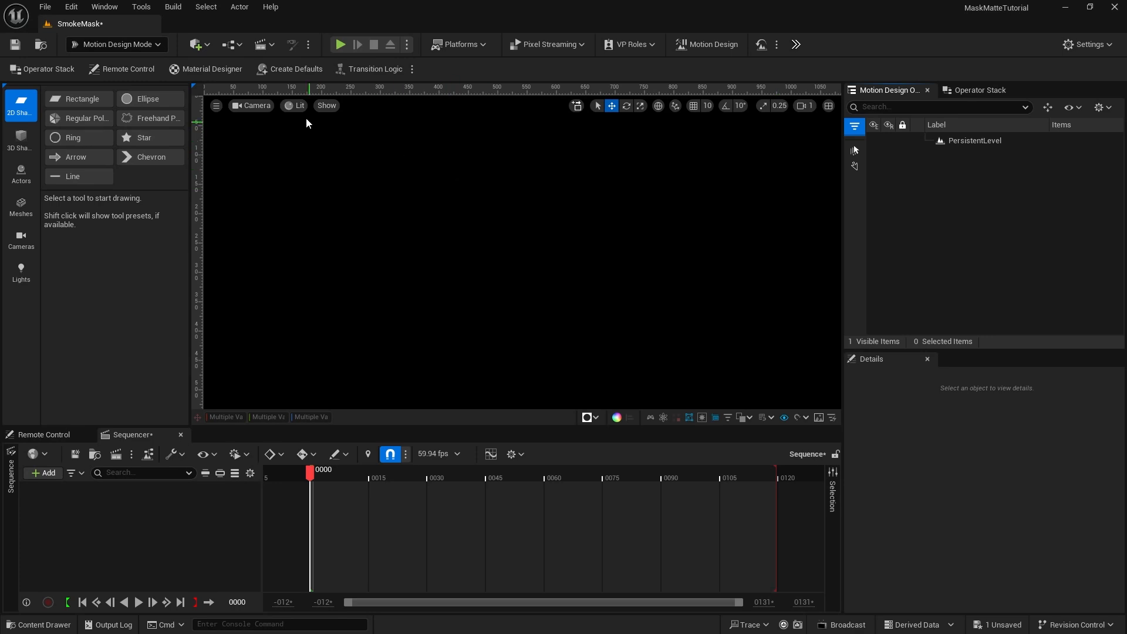
{"action": "left_click", "coordinate": [294, 70]}
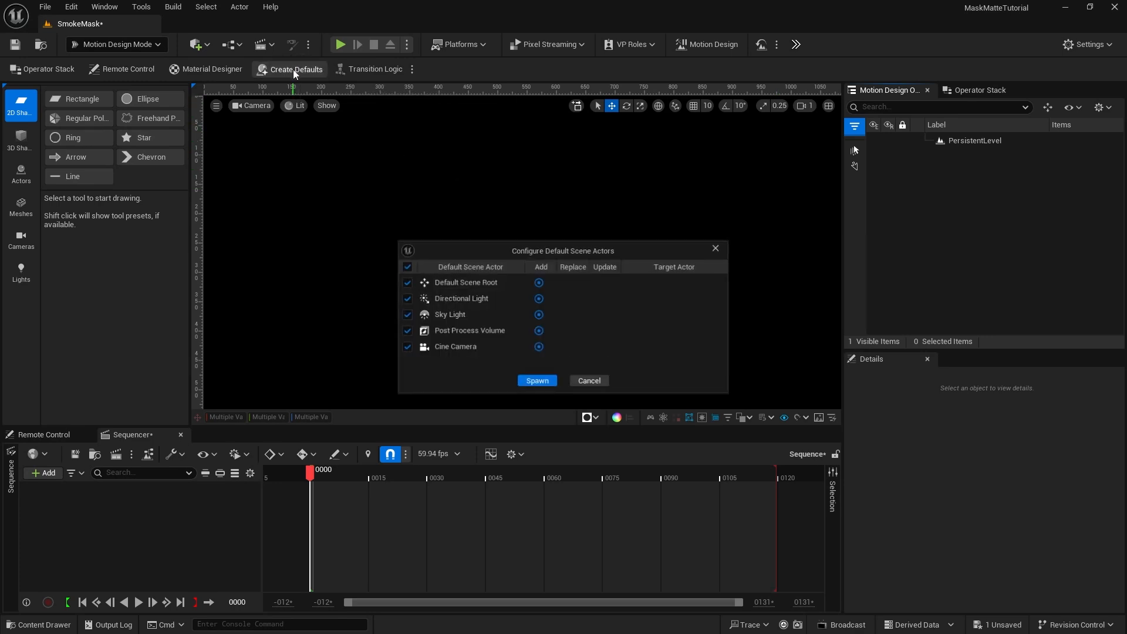
{"action": "left_click", "coordinate": [537, 383]}
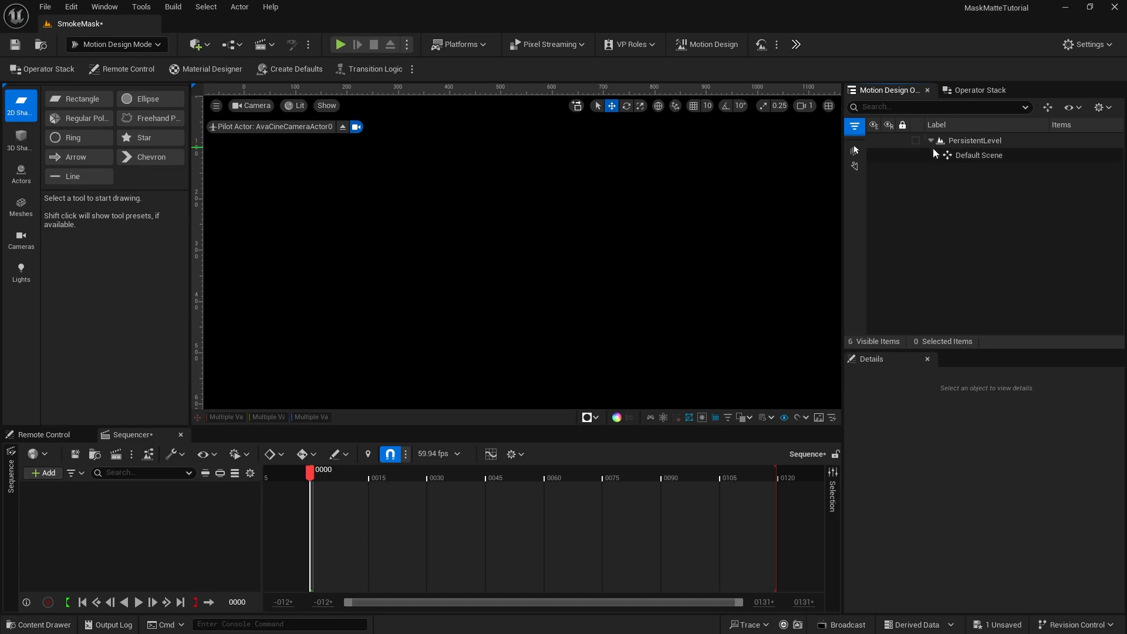
{"action": "left_click", "coordinate": [937, 154]}
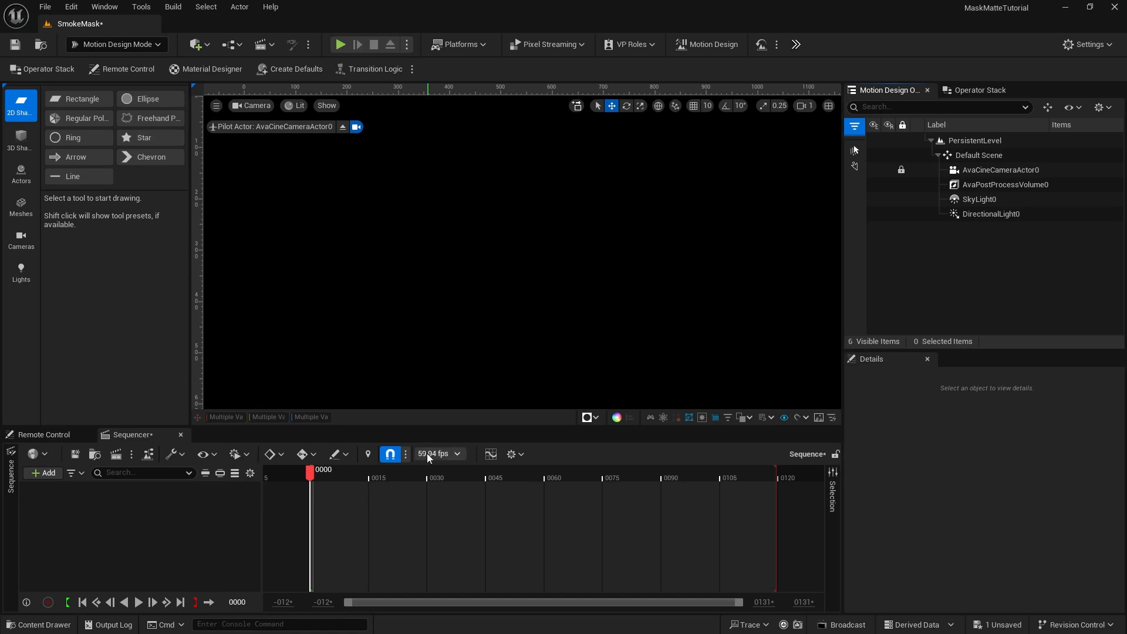
Set the sequence display rate to 30 fps and set its playback end at frame 300
{"action": "left_click", "coordinate": [459, 454]}
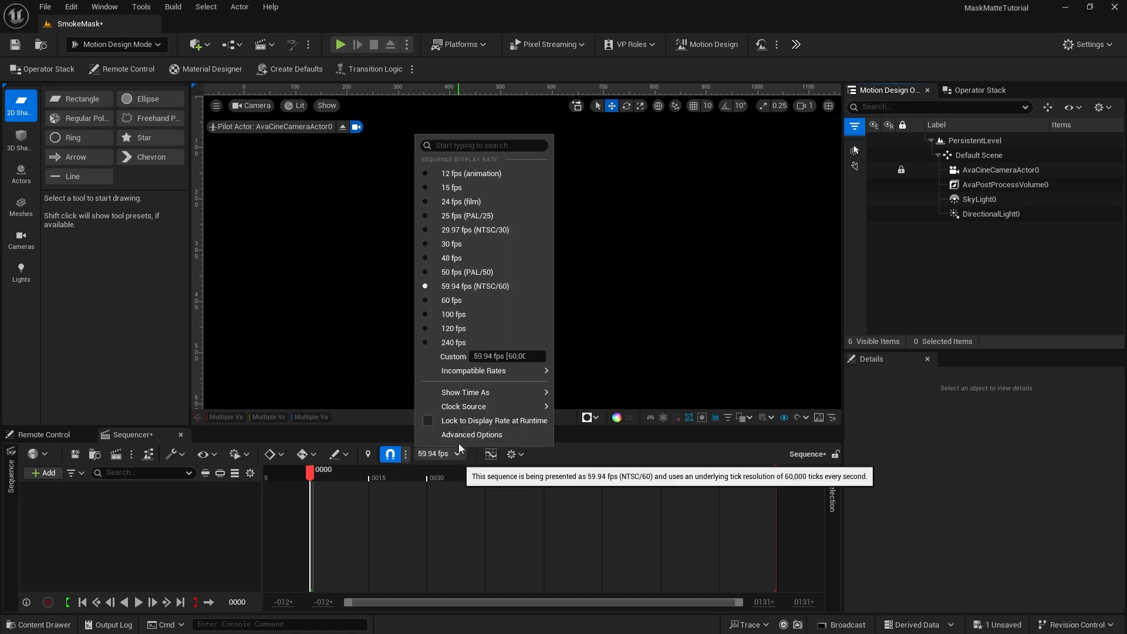
{"action": "left_click", "coordinate": [469, 246]}
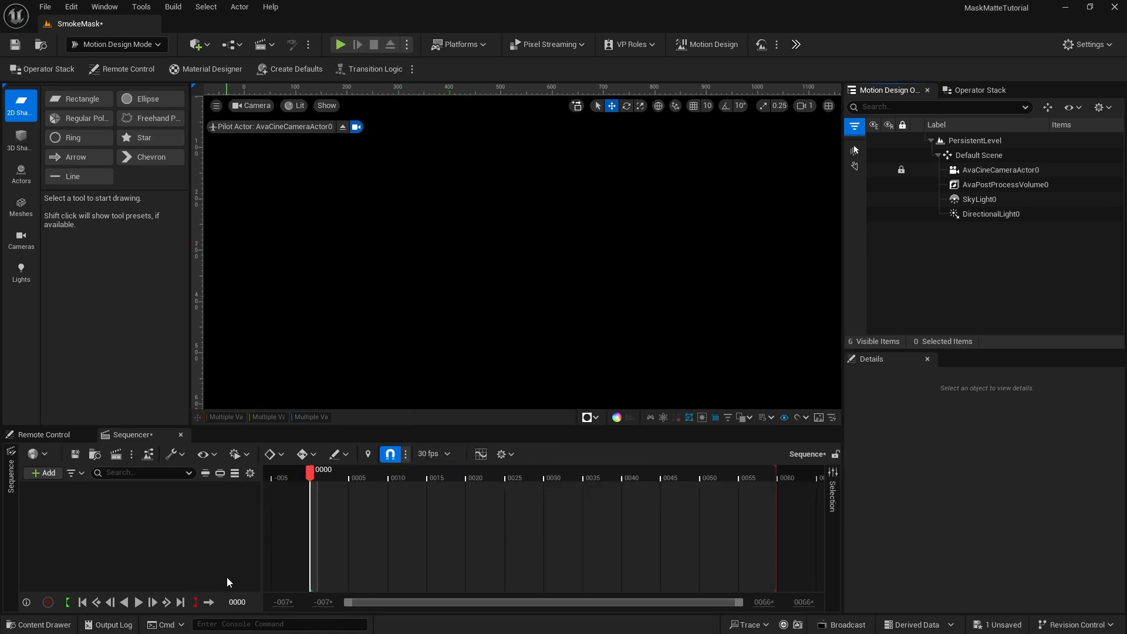
{"action": "left_click", "coordinate": [238, 601]}
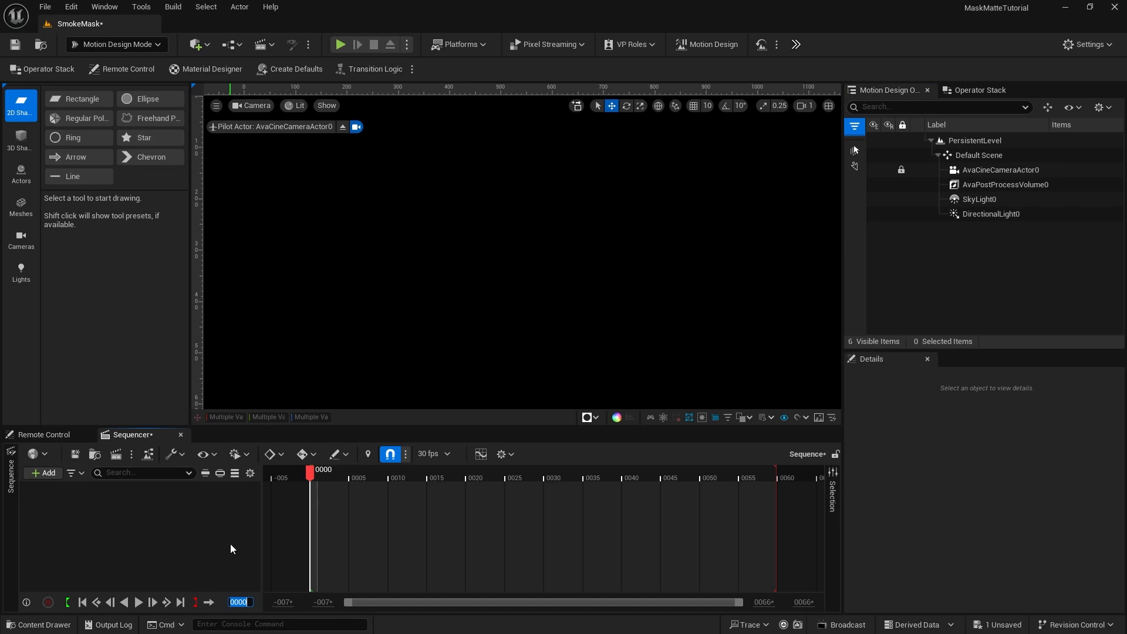
{"action": "type", "text": "300"}
{"action": "key", "text": "Return"}
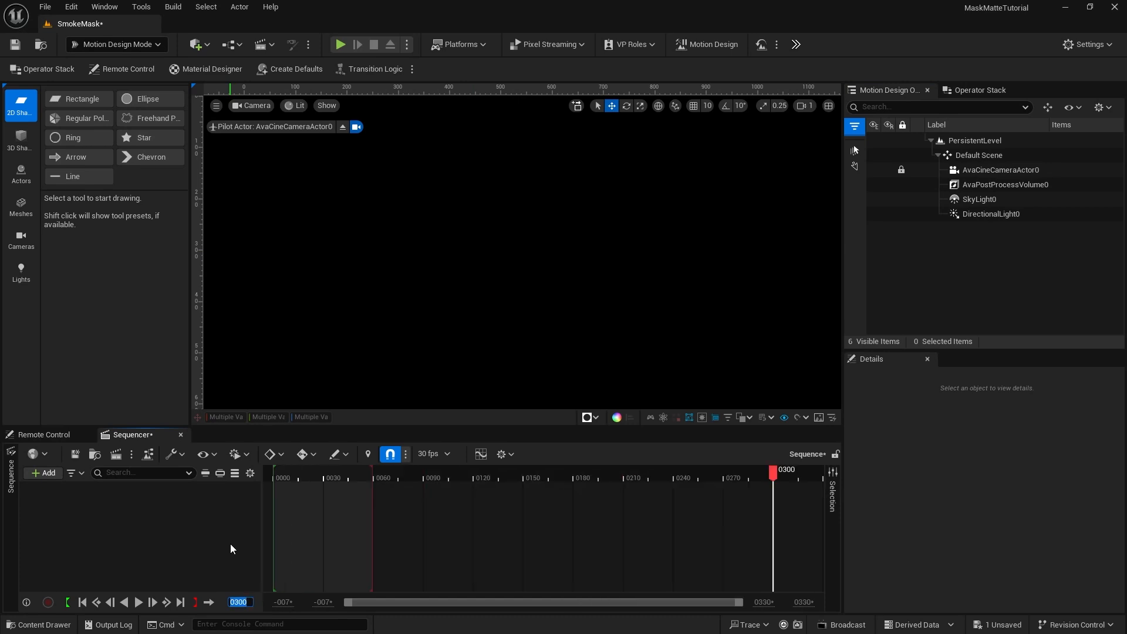
{"action": "left_click", "coordinate": [197, 603]}
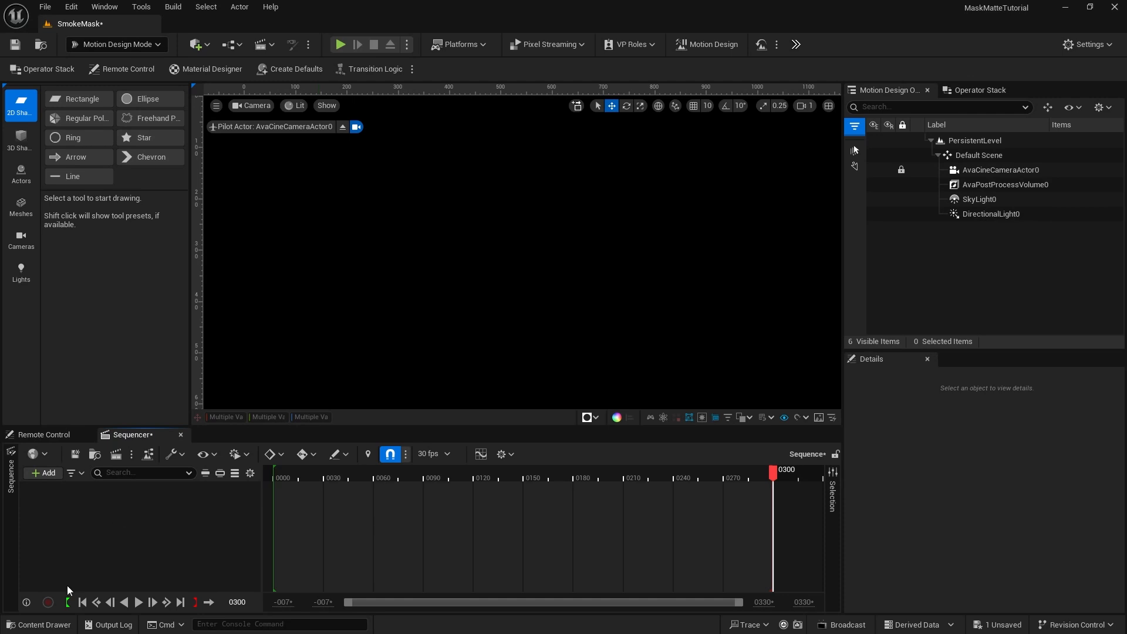
Create a new folder named Video in the Content folder
{"action": "left_click", "coordinate": [57, 624]}
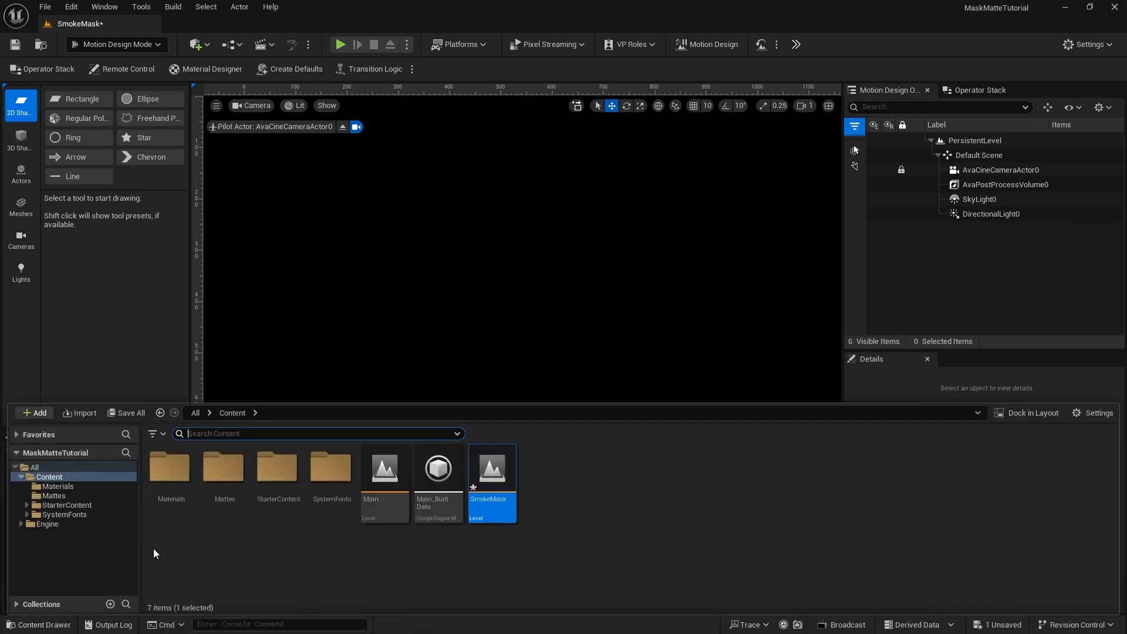
{"action": "right_click", "coordinate": [580, 516]}
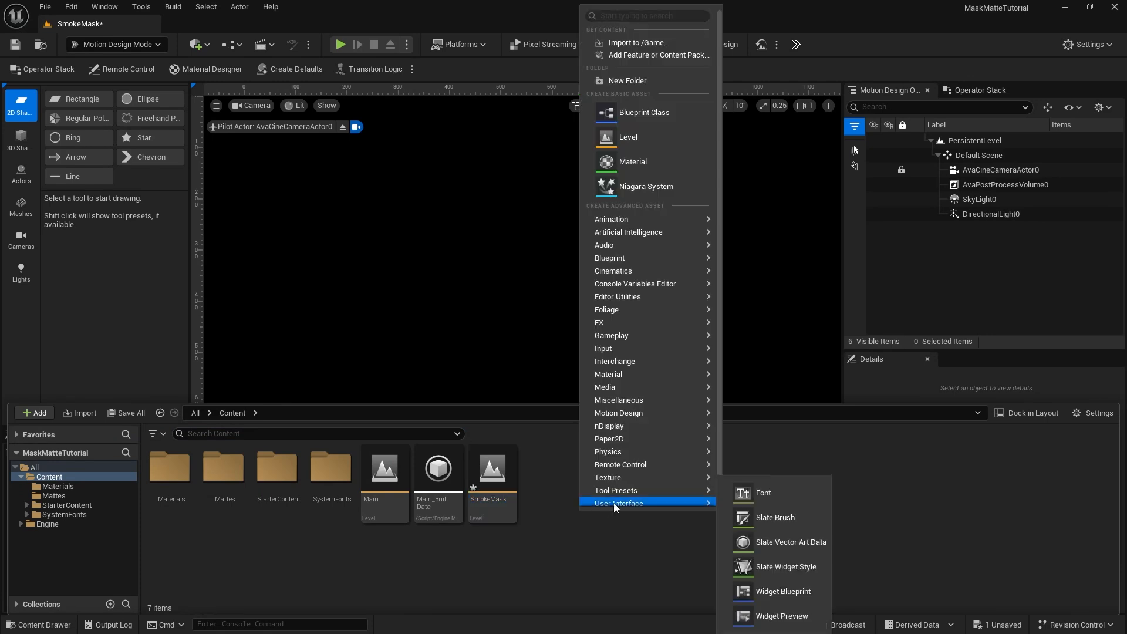
{"action": "left_click", "coordinate": [626, 82]}
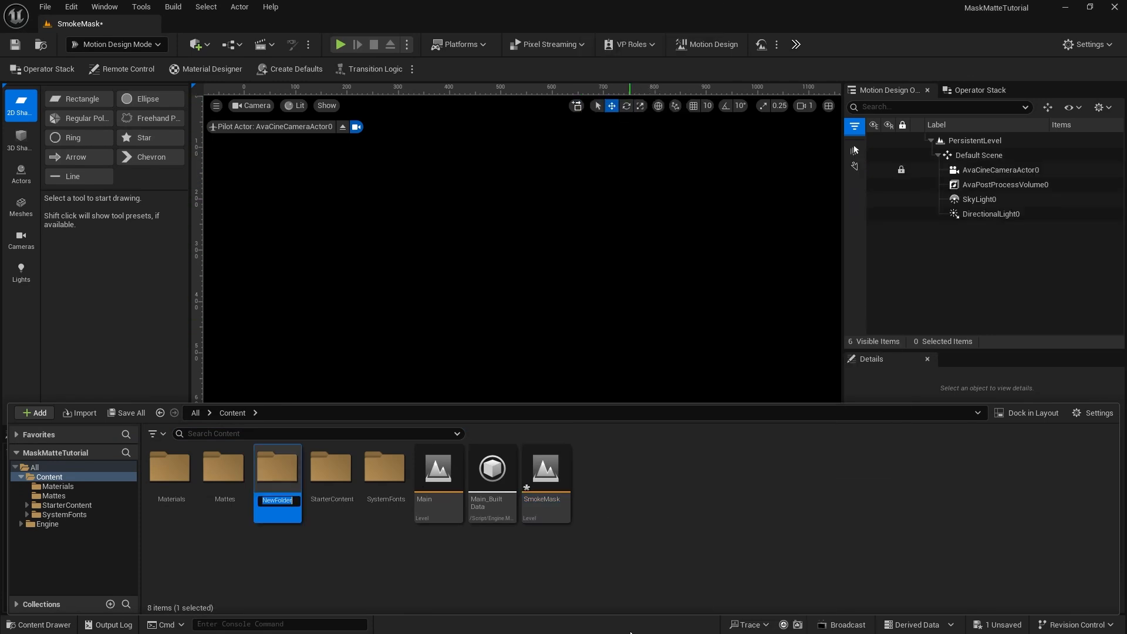
{"action": "type", "text": "Video"}
{"action": "key", "text": "Return"}
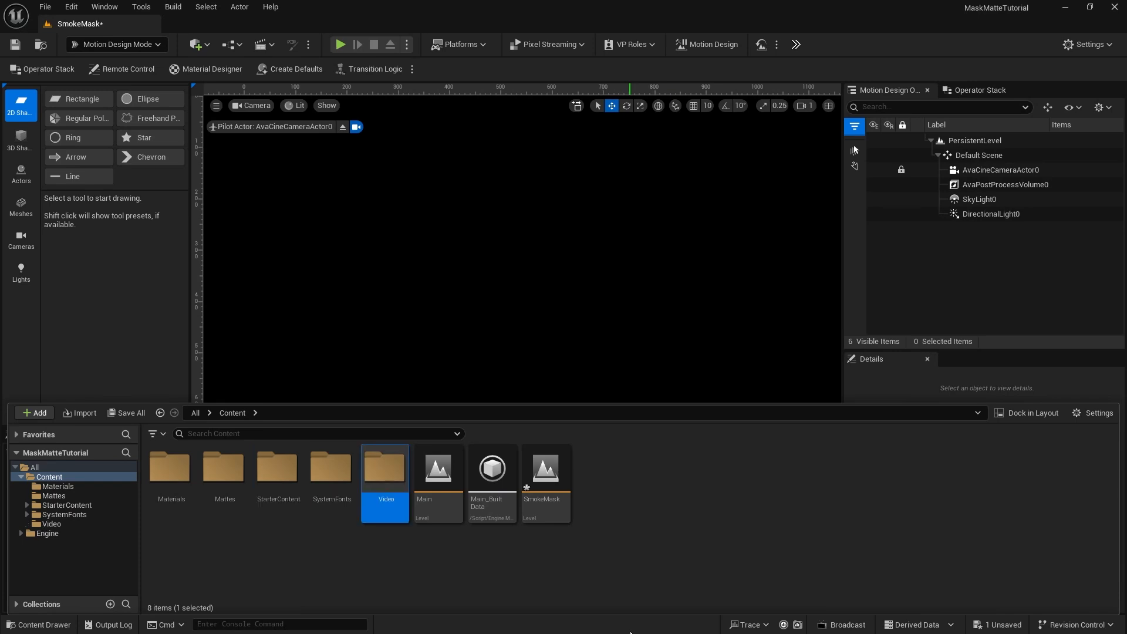
Import Smoke.mp4 from the desktop's Clips folder into the Video folder
{"action": "double_click", "coordinate": [394, 482]}
{"action": "right_click", "coordinate": [394, 485]}
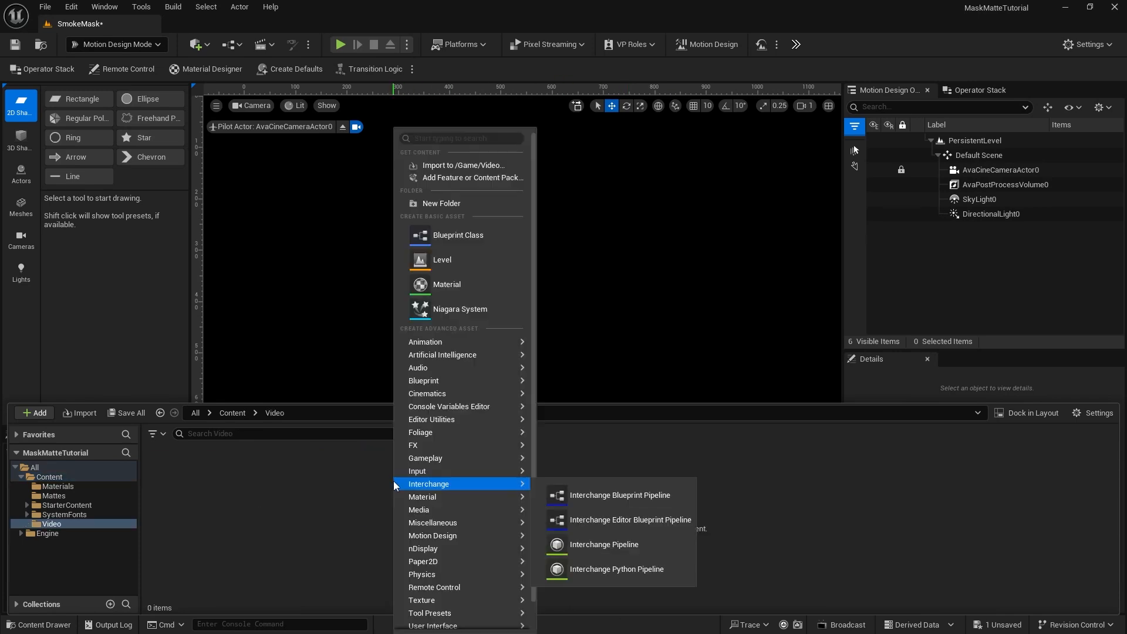
{"action": "left_click", "coordinate": [447, 166]}
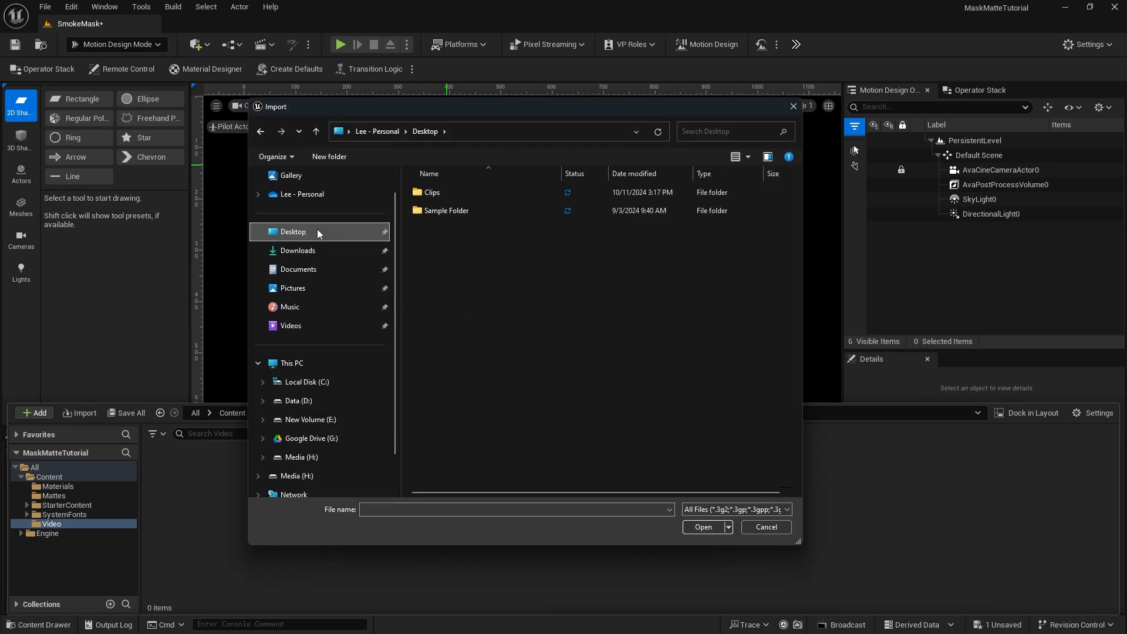
{"action": "double_click", "coordinate": [420, 196]}
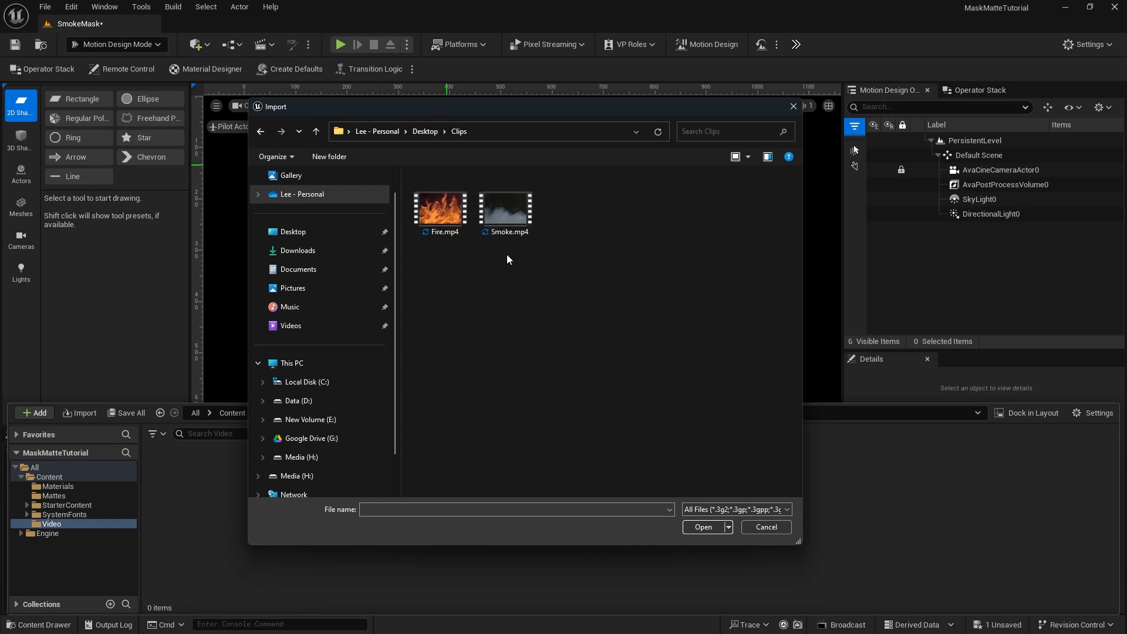
{"action": "left_click", "coordinate": [507, 217]}
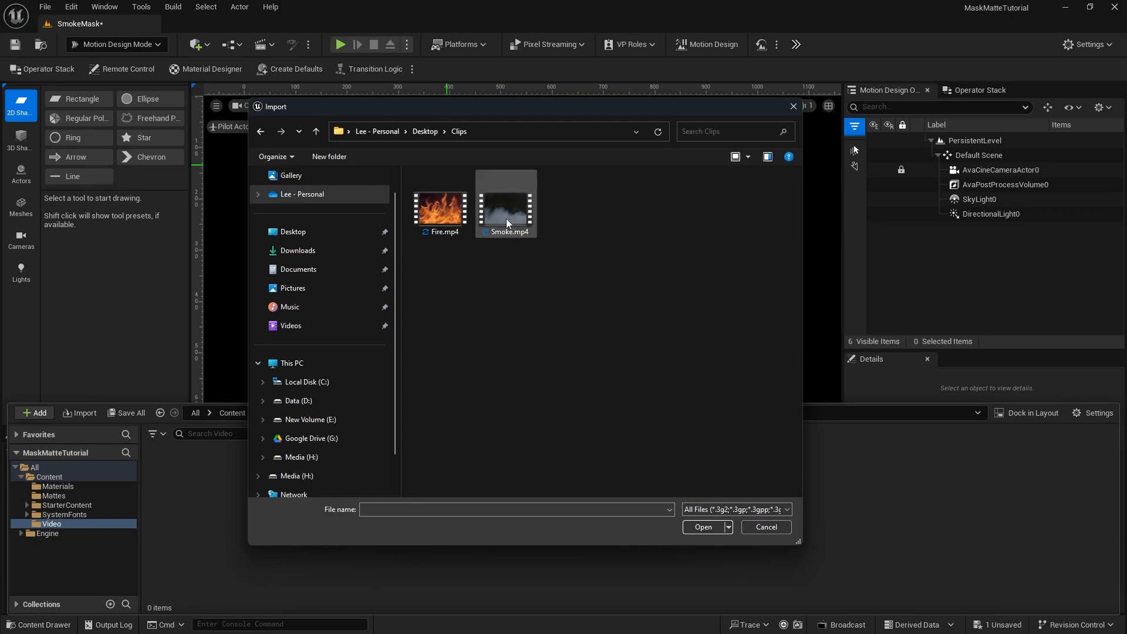
{"action": "left_click", "coordinate": [698, 530]}
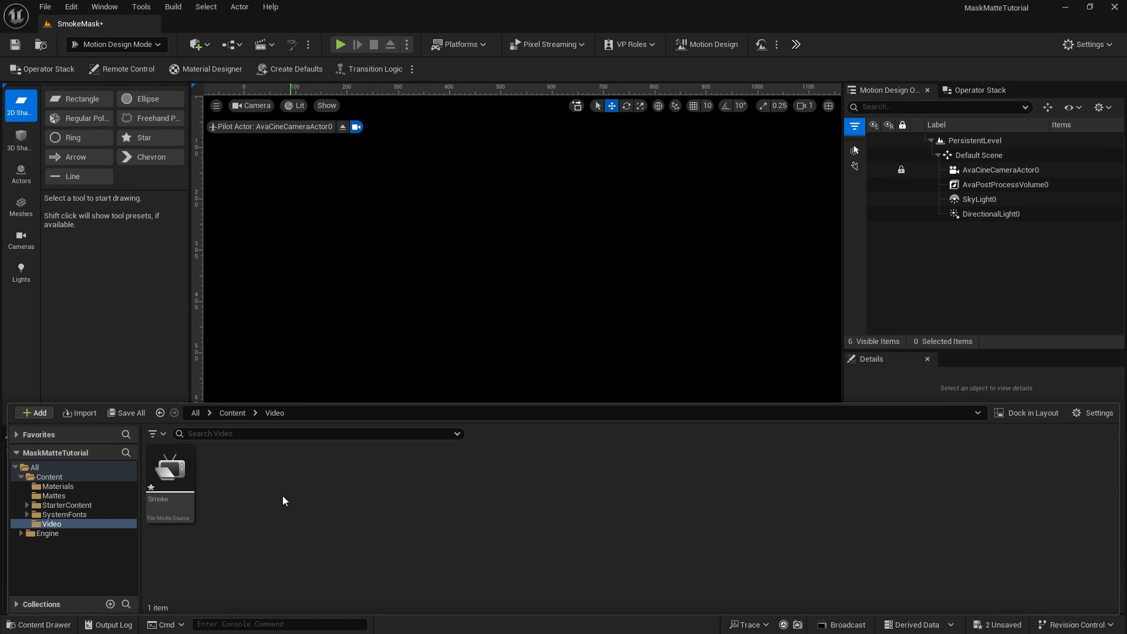
Import Fire.mp4 from the Clips folder into the Video folder
{"action": "right_click", "coordinate": [251, 498]}
{"action": "left_click", "coordinate": [301, 164]}
{"action": "left_click", "coordinate": [433, 214]}
{"action": "left_click", "coordinate": [698, 530]}
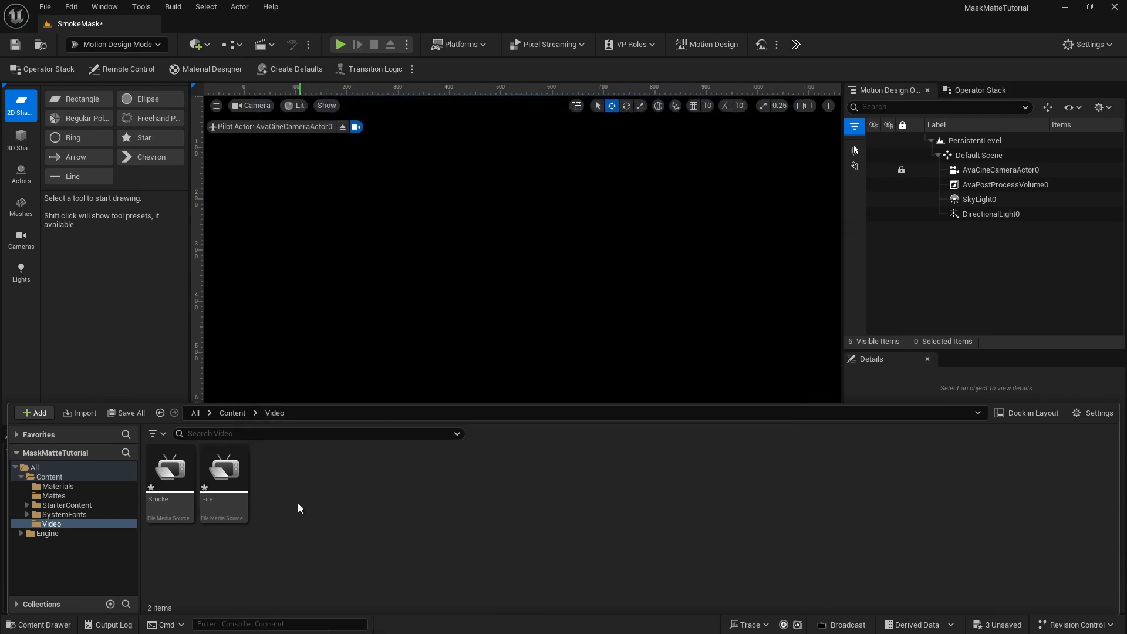
Save the Smoke and Fire media source assets together and clear the selection
{"action": "left_click", "coordinate": [222, 504]}
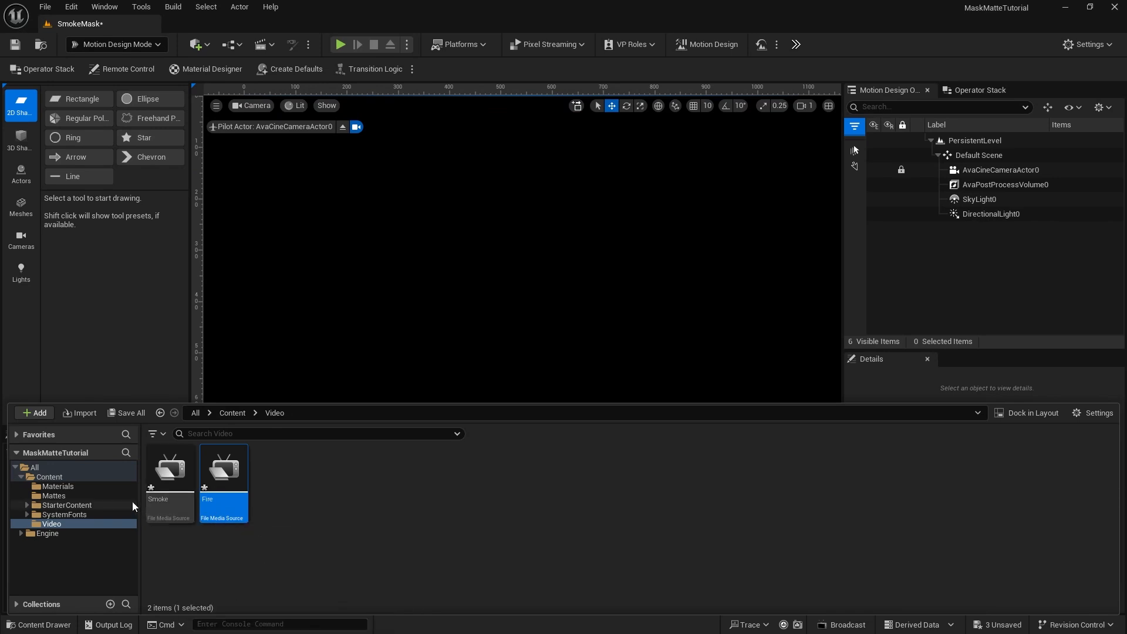
{"action": "left_click", "coordinate": [169, 493], "text": "ctrl"}
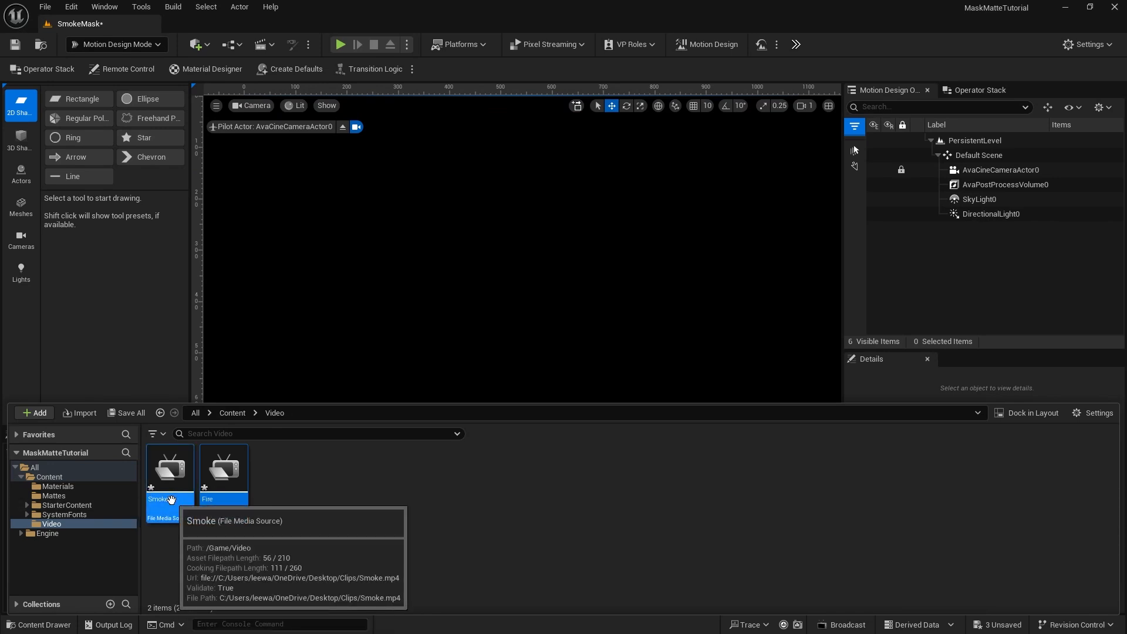
{"action": "key", "text": "ctrl+s"}
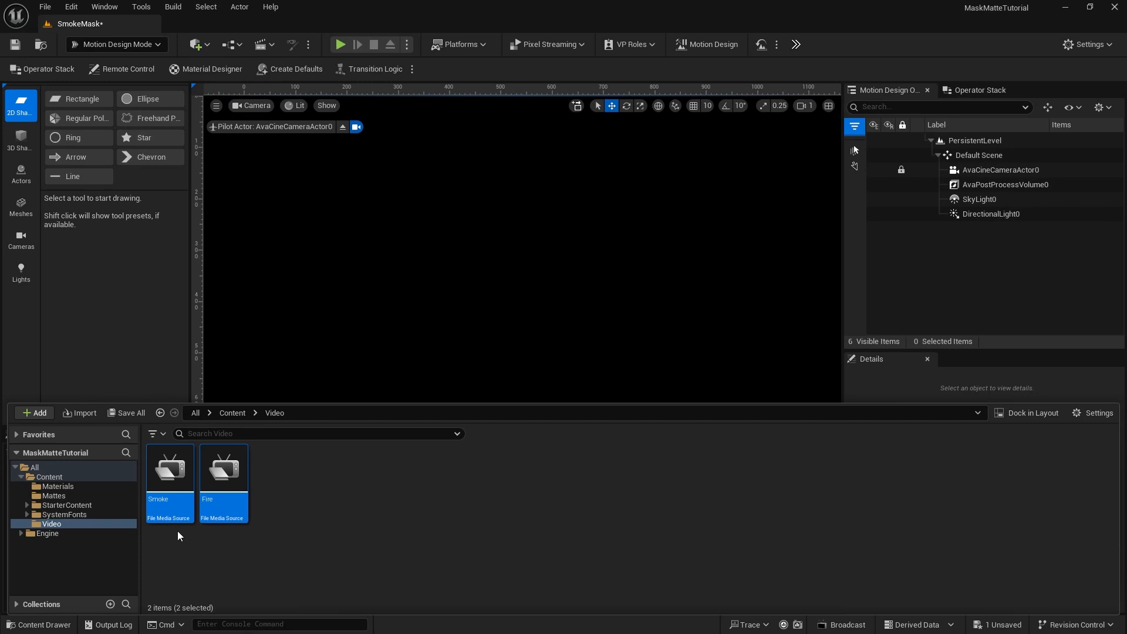
{"action": "left_click", "coordinate": [312, 524]}
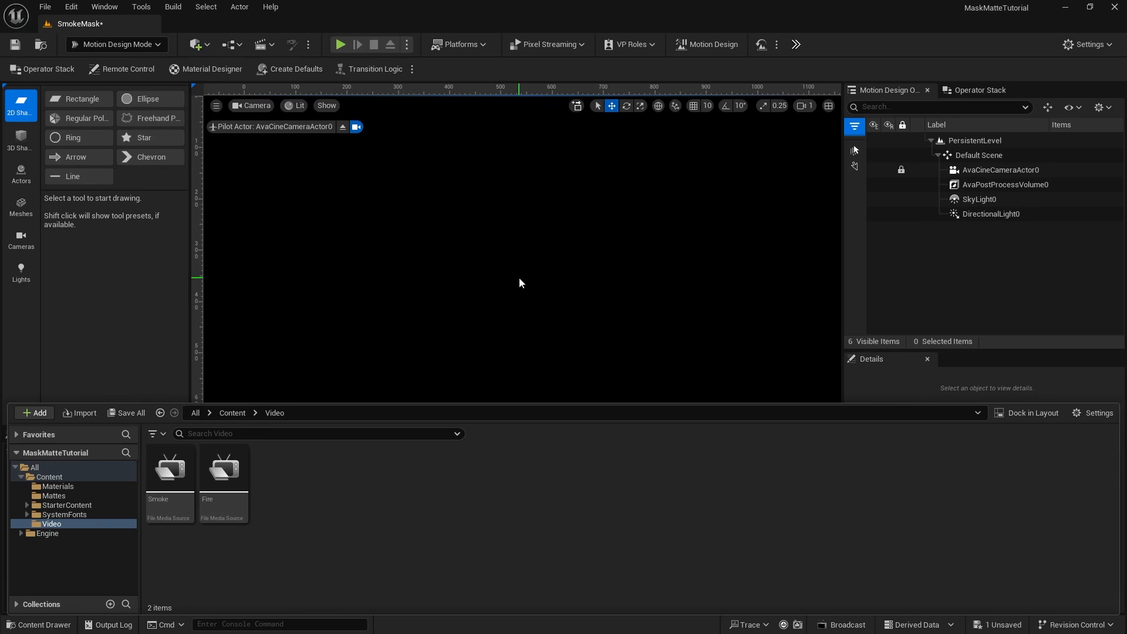
Add a Media Plate actor to the SmokeMask scene
{"action": "left_click", "coordinate": [19, 175]}
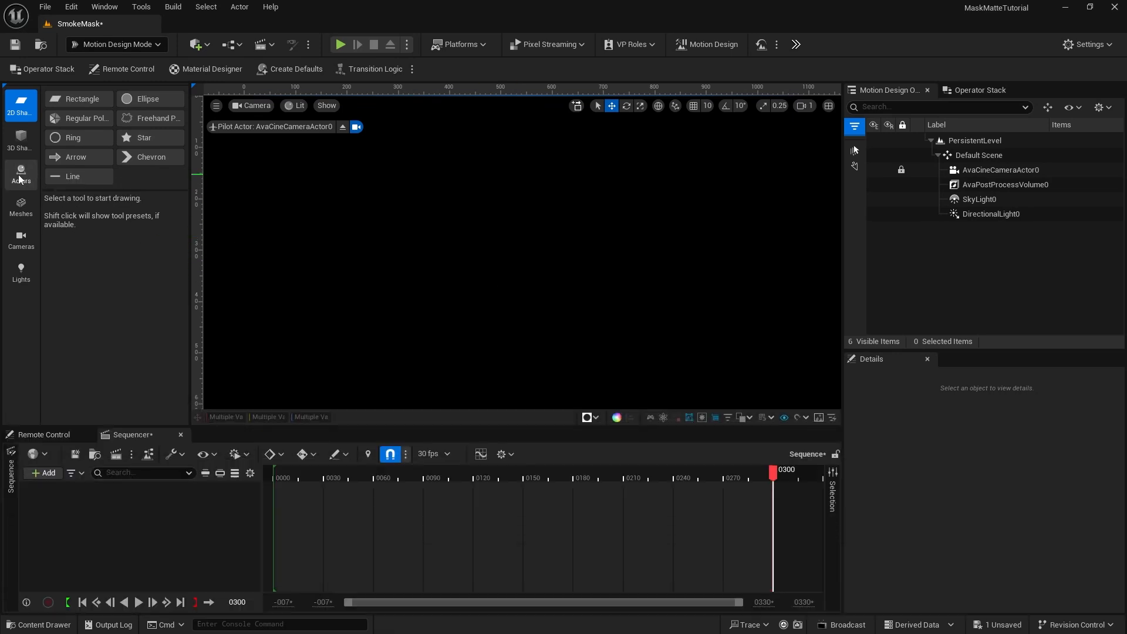
{"action": "left_click", "coordinate": [18, 178]}
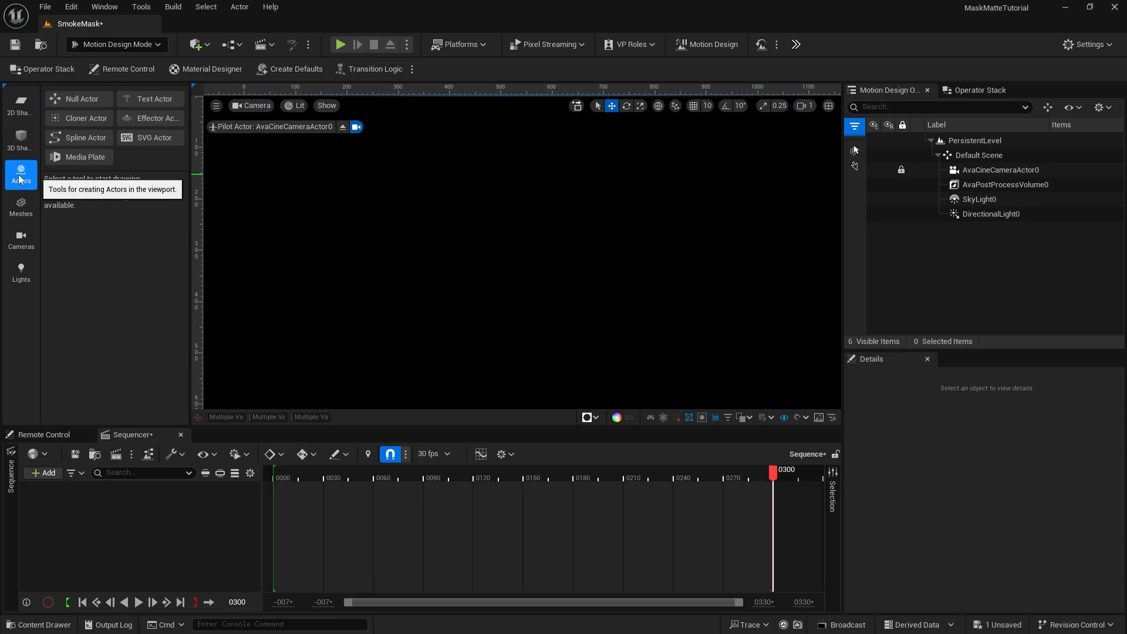
{"action": "left_click", "coordinate": [84, 157]}
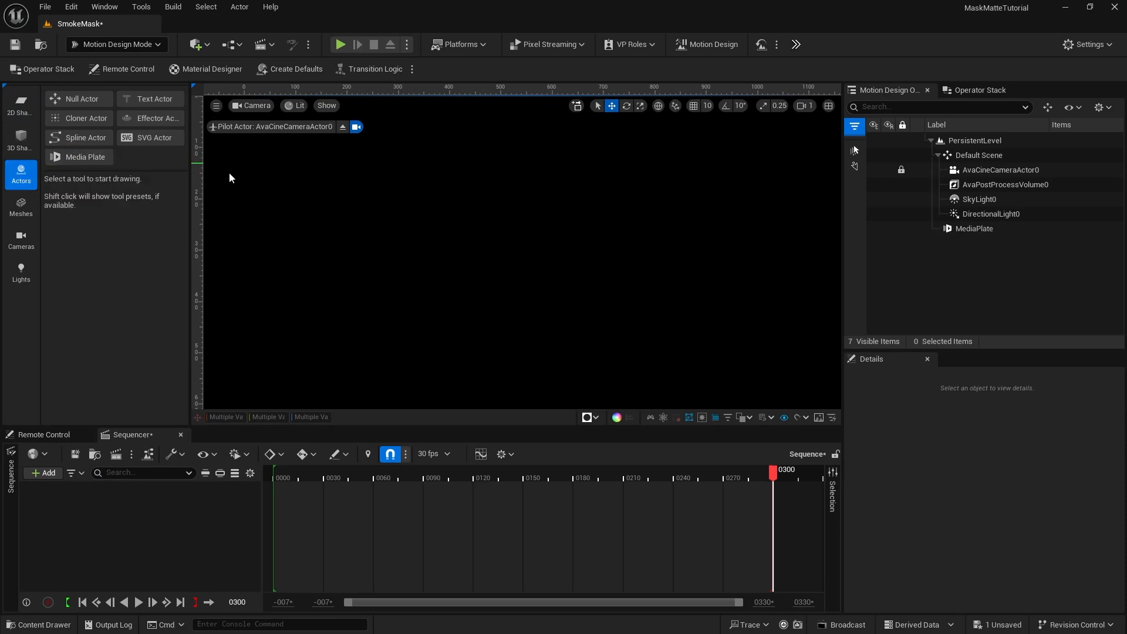
Set the MediaPlate's media resource to the Smoke asset and take a brief look at it in the Media Plate editor
{"action": "left_click", "coordinate": [957, 228]}
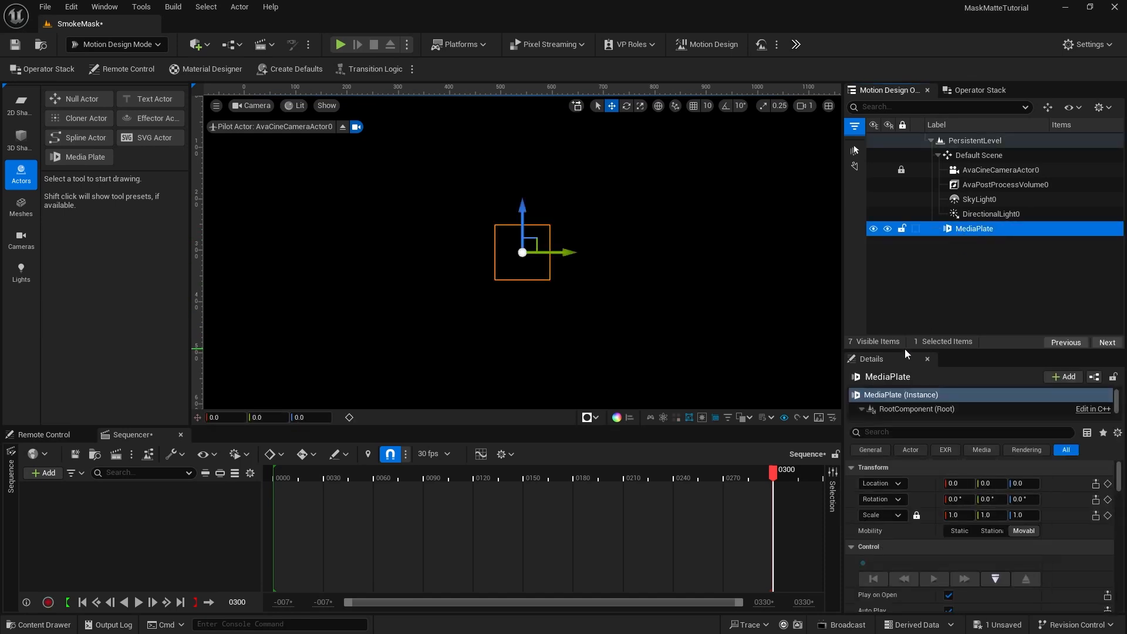
{"action": "left_click_drag", "start_coordinate": [904, 351], "coordinate": [889, 264]}
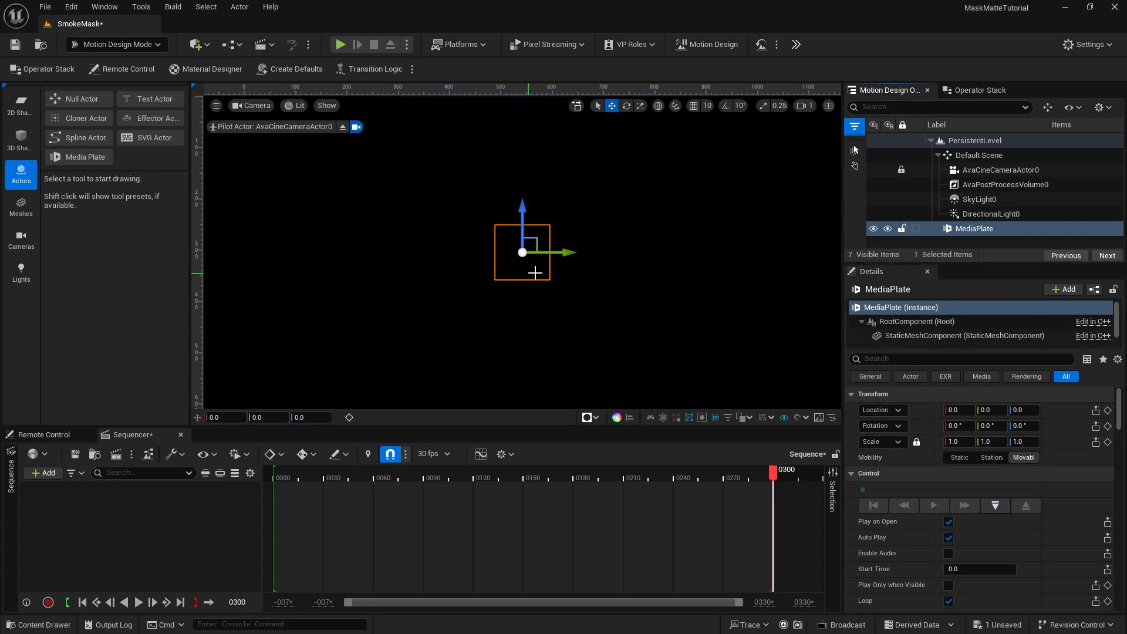
{"action": "scroll", "coordinate": [1055, 446], "scroll_direction": "down", "scroll_amount": 10}
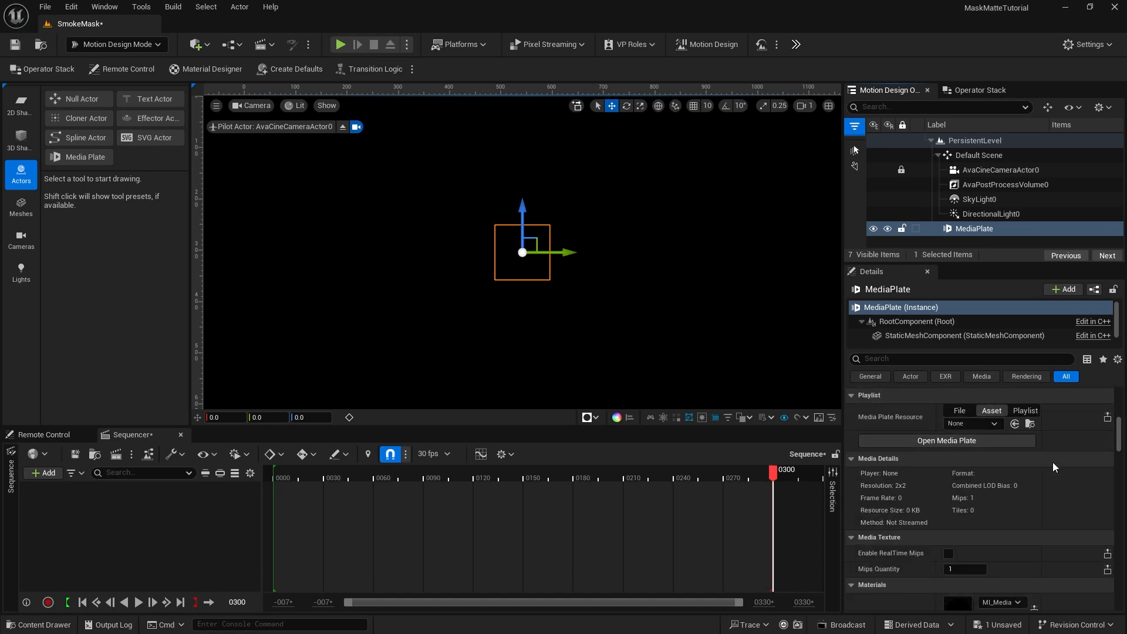
{"action": "scroll", "coordinate": [1052, 463], "scroll_direction": "up", "scroll_amount": 3}
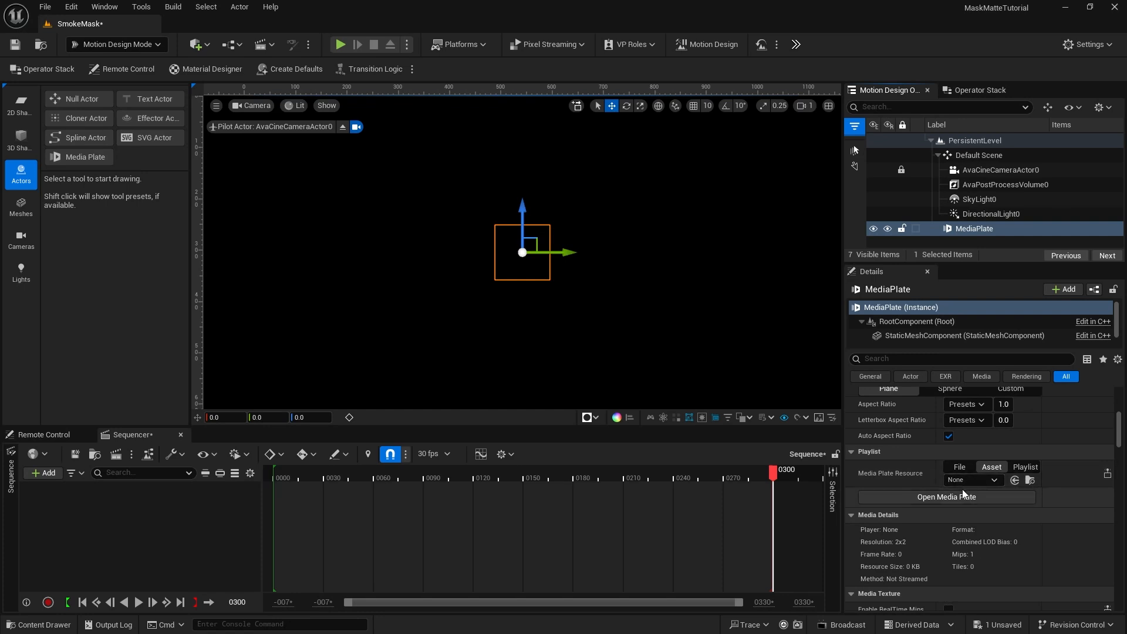
{"action": "left_click", "coordinate": [994, 480]}
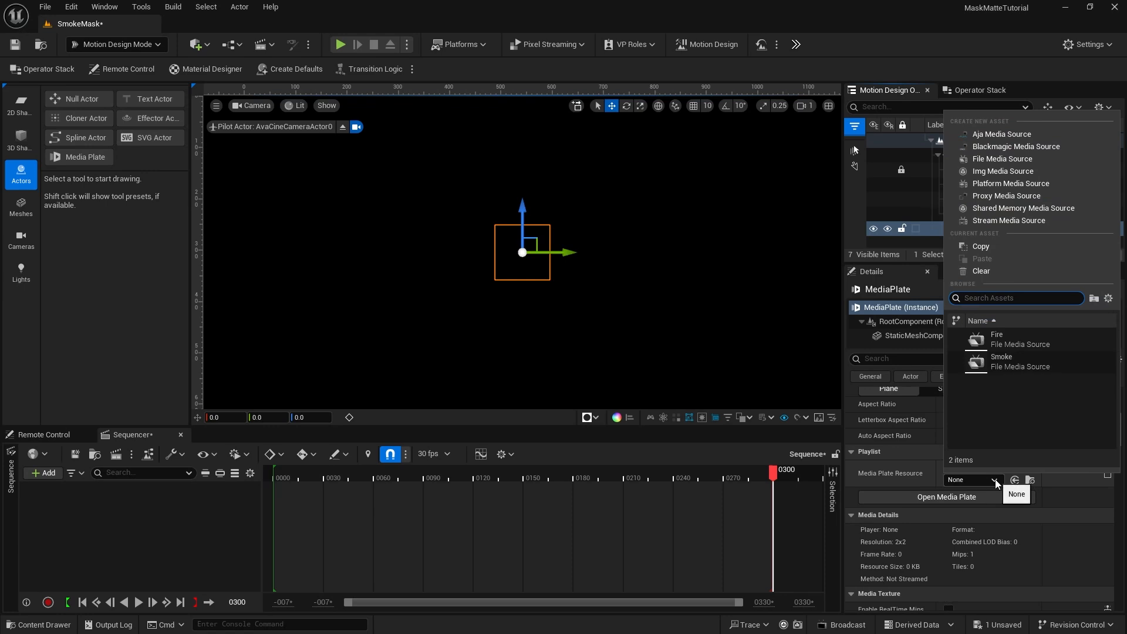
{"action": "left_click", "coordinate": [984, 364]}
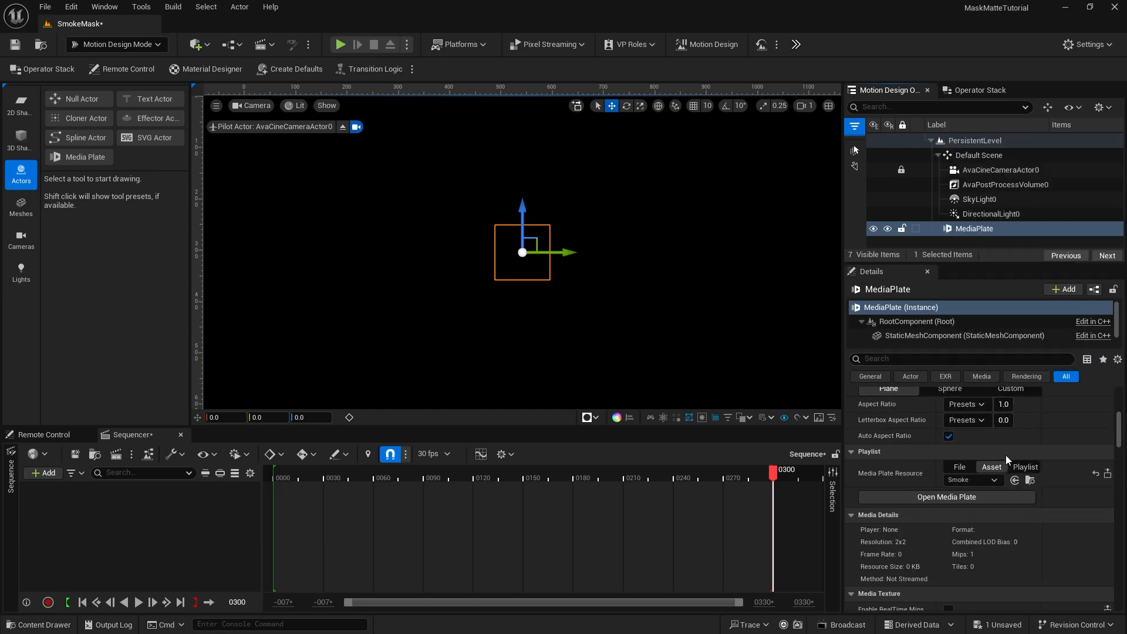
{"action": "left_click", "coordinate": [944, 497]}
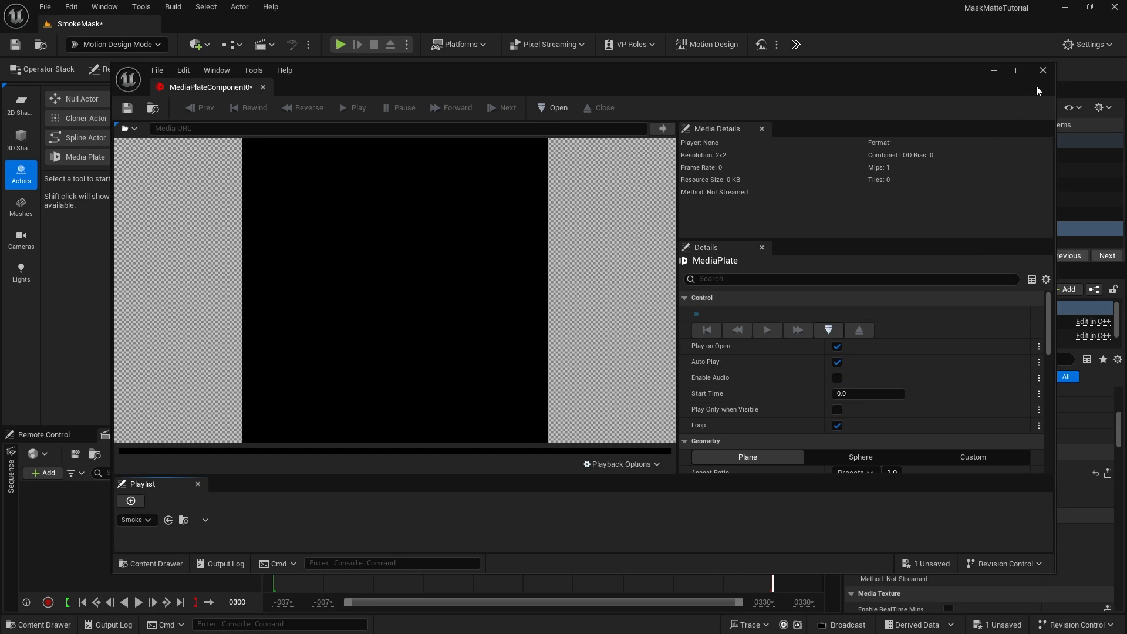
{"action": "left_click", "coordinate": [1042, 71]}
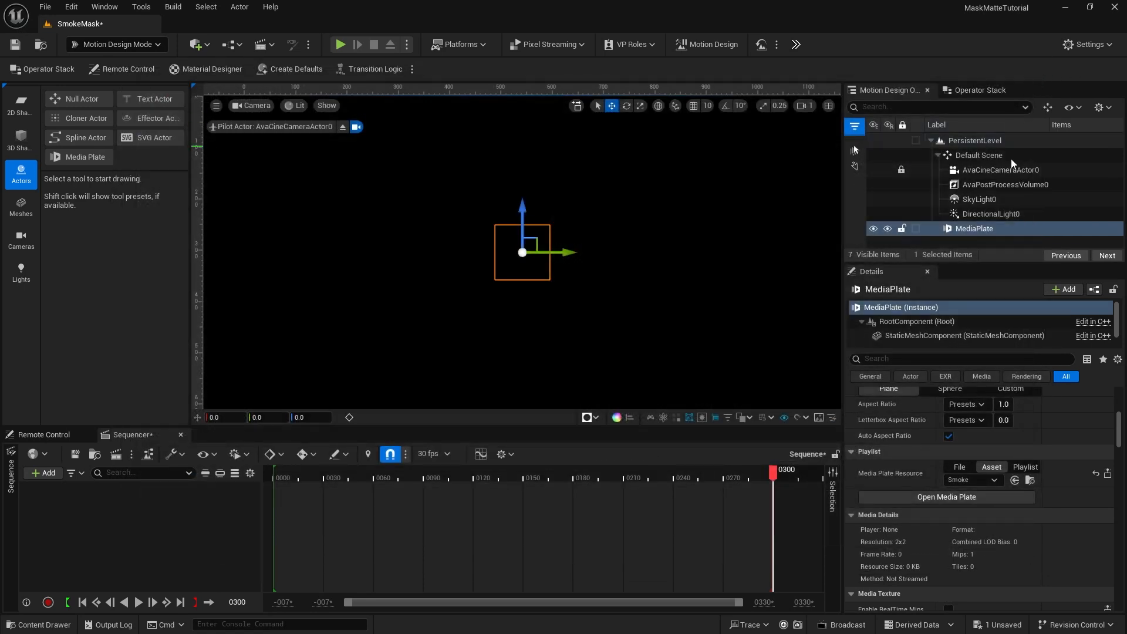
Open the Smoke media from the MediaPlate's playback controls so it plays in the viewport
{"action": "scroll", "coordinate": [1082, 474], "scroll_direction": "up", "scroll_amount": 2}
{"action": "scroll", "coordinate": [1082, 474], "scroll_direction": "up", "scroll_amount": 3}
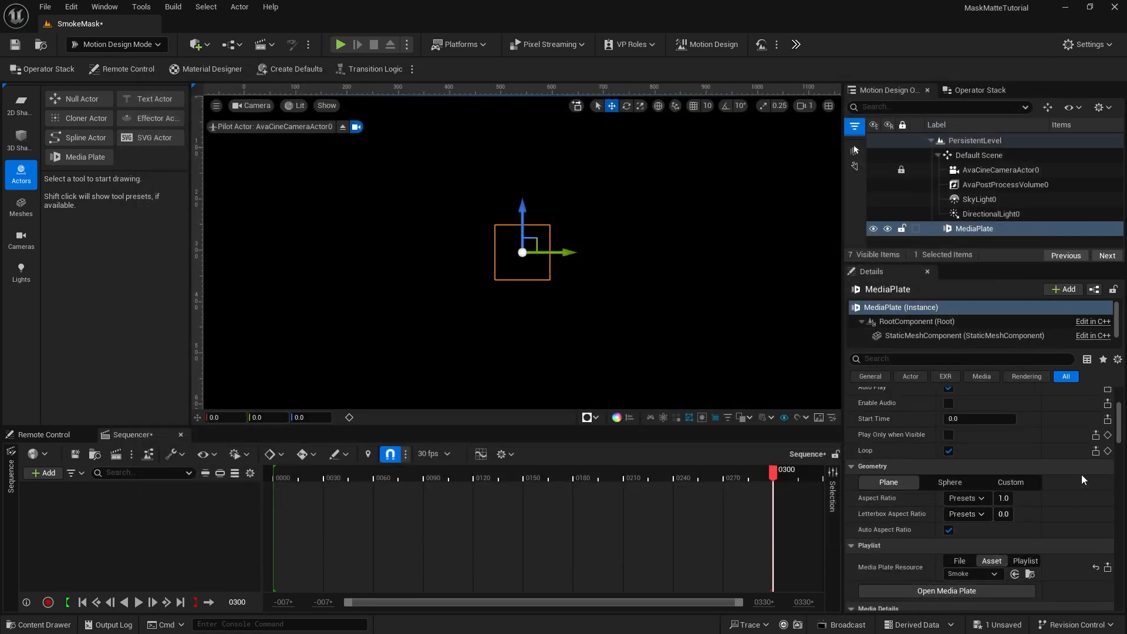
{"action": "left_click", "coordinate": [994, 431]}
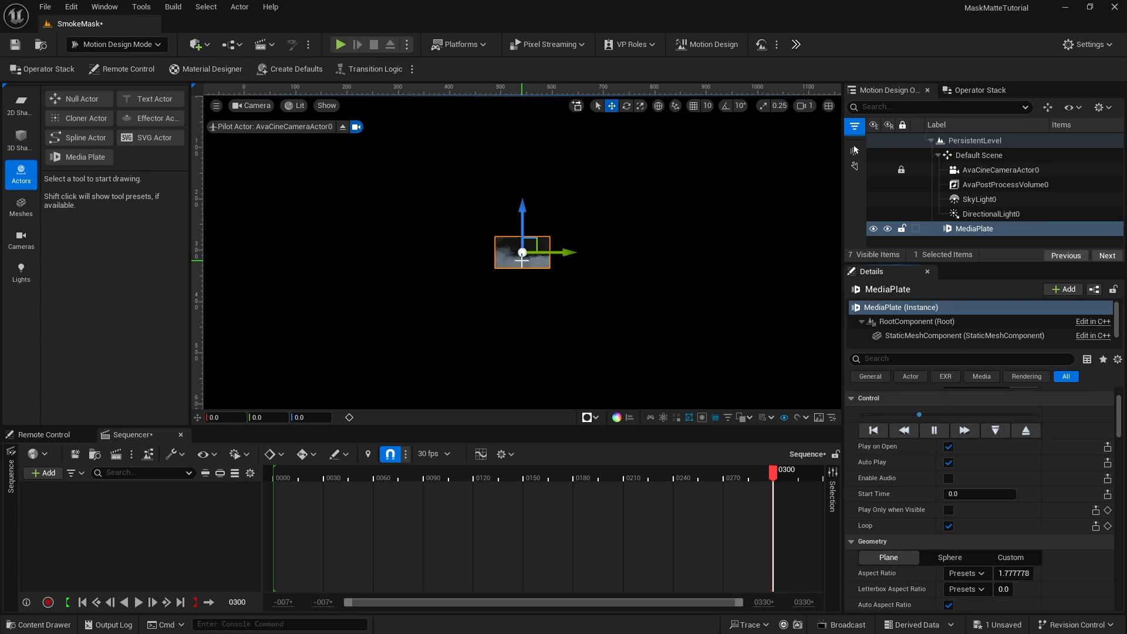
Set the MediaPlate's uniform scale to 7 and reopen its media for playback
{"action": "scroll", "coordinate": [1045, 470], "scroll_direction": "up", "scroll_amount": 2}
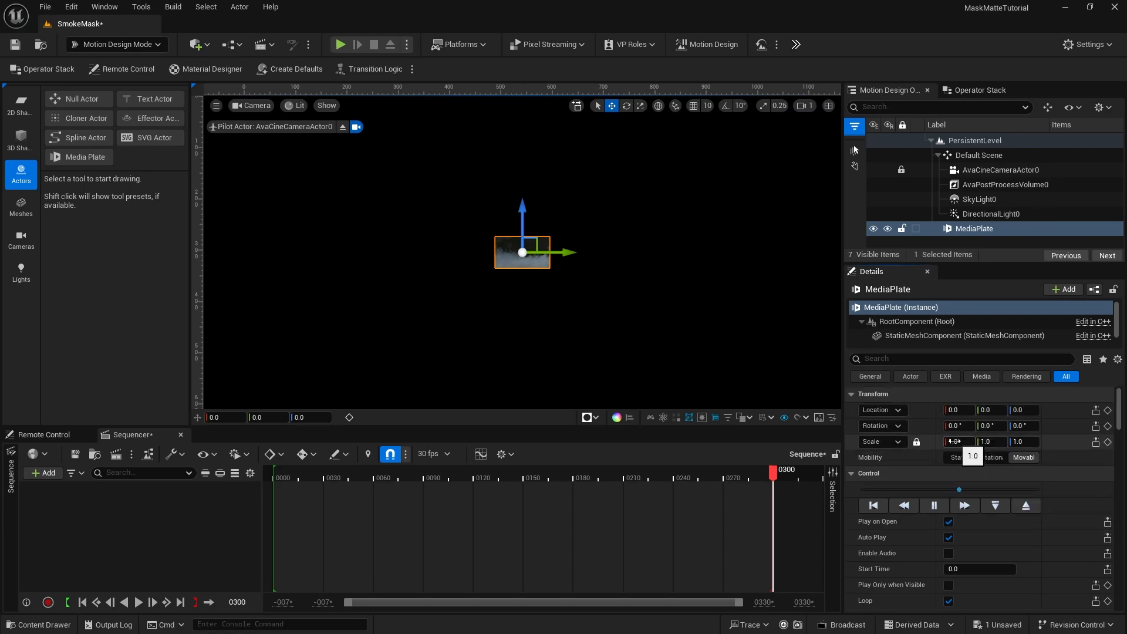
{"action": "left_click", "coordinate": [956, 442]}
{"action": "type", "text": "7"}
{"action": "key", "text": "Return"}
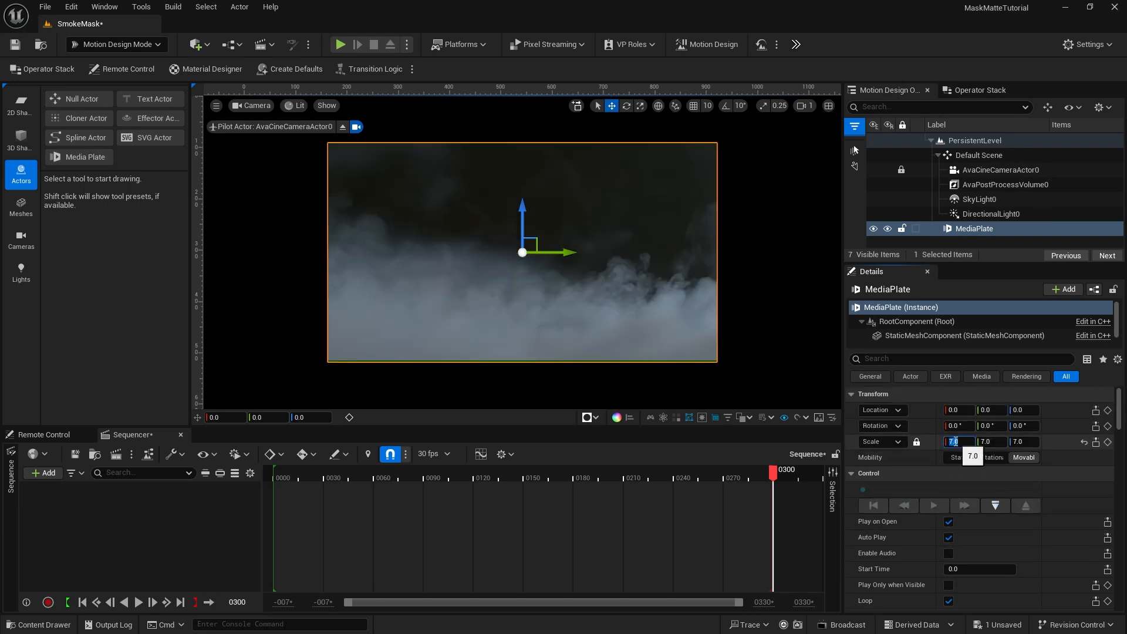
{"action": "left_click", "coordinate": [995, 506]}
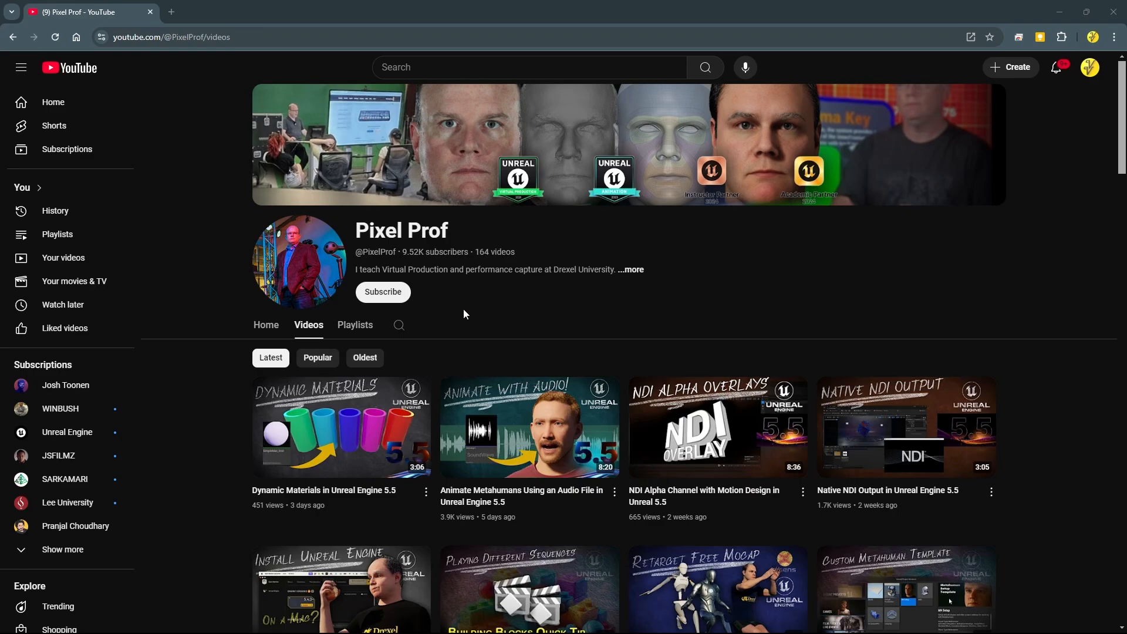
Find and open the video "Unreal 5.4 Motion Design Object Masking with Asset Materials" on the Pixel Prof YouTube channel
{"action": "scroll", "coordinate": [543, 358], "scroll_direction": "down", "scroll_amount": 10}
{"action": "scroll", "coordinate": [550, 373], "scroll_direction": "down", "scroll_amount": 8}
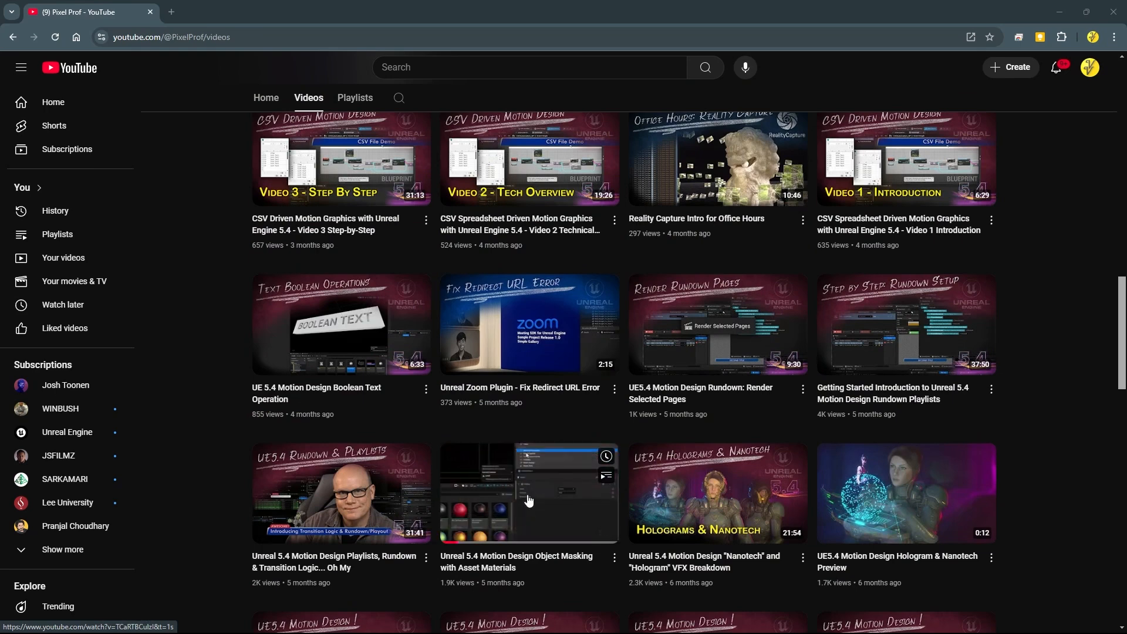
{"action": "left_click", "coordinate": [526, 561]}
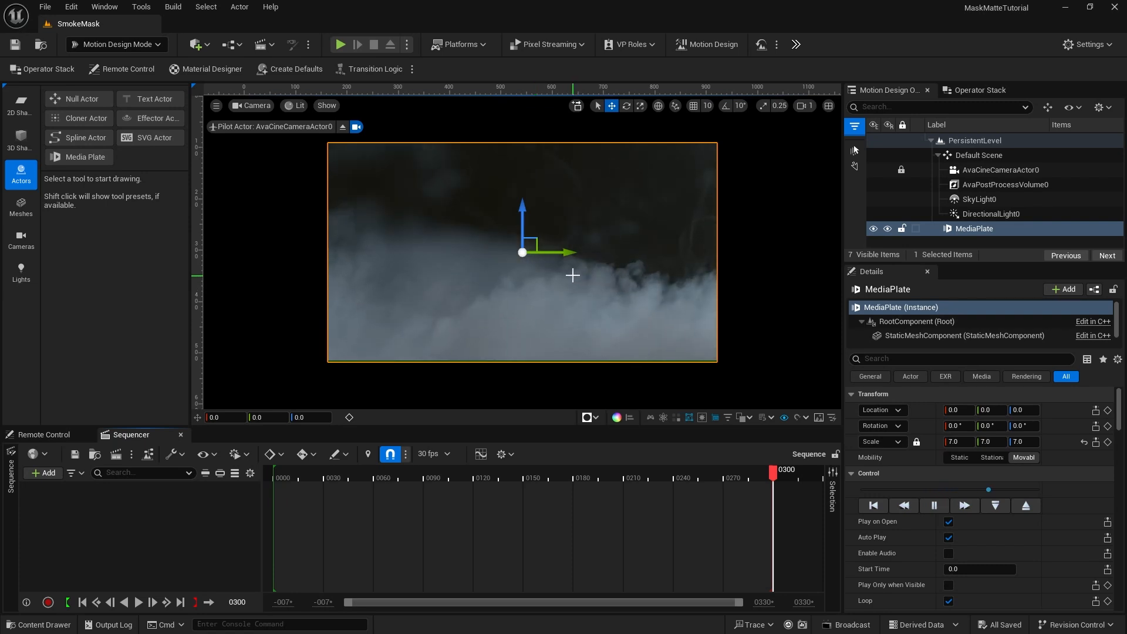
In the SmokeMask level in Unreal Editor, add a Text Actor reading "smoke" and enforce upper case on it
{"action": "double_click", "coordinate": [136, 98]}
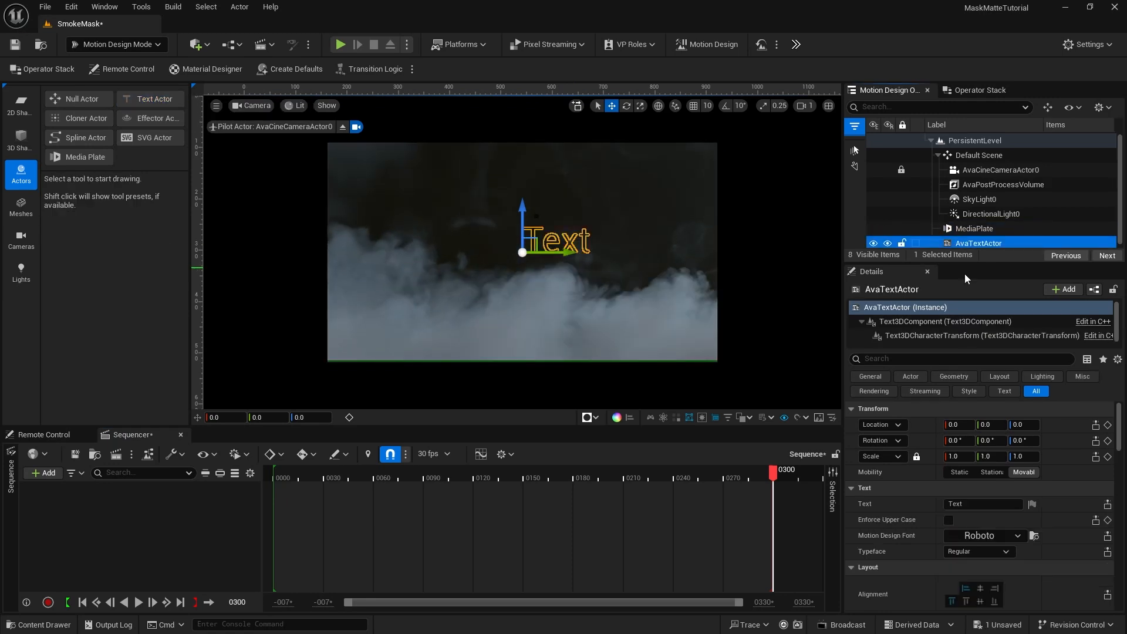
{"action": "left_click", "coordinate": [968, 503]}
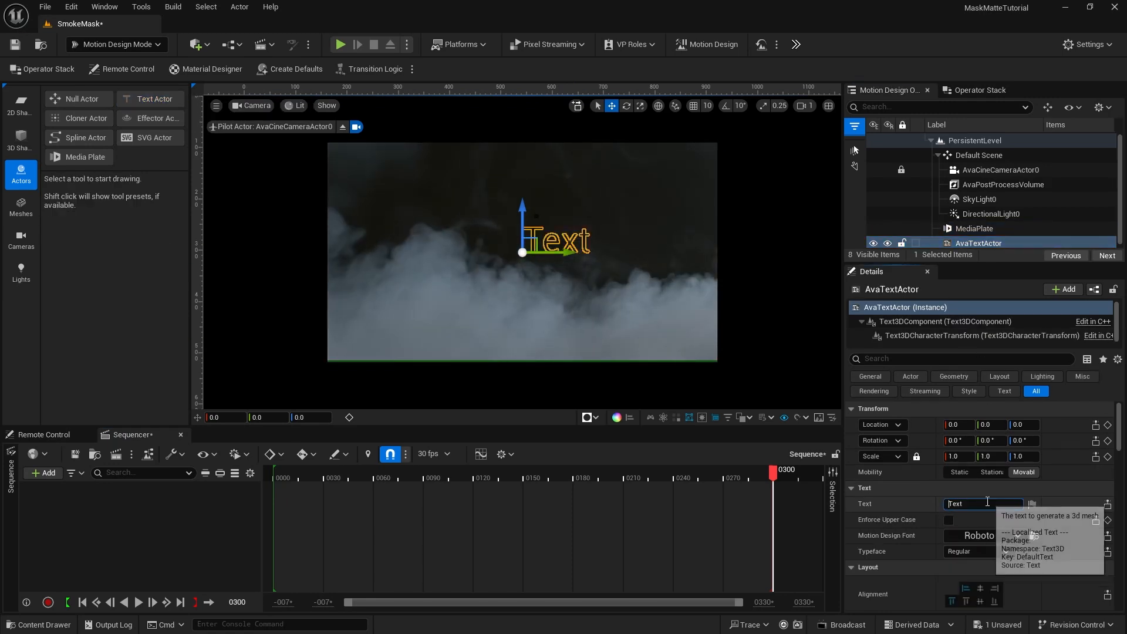
{"action": "type", "text": "sm"}
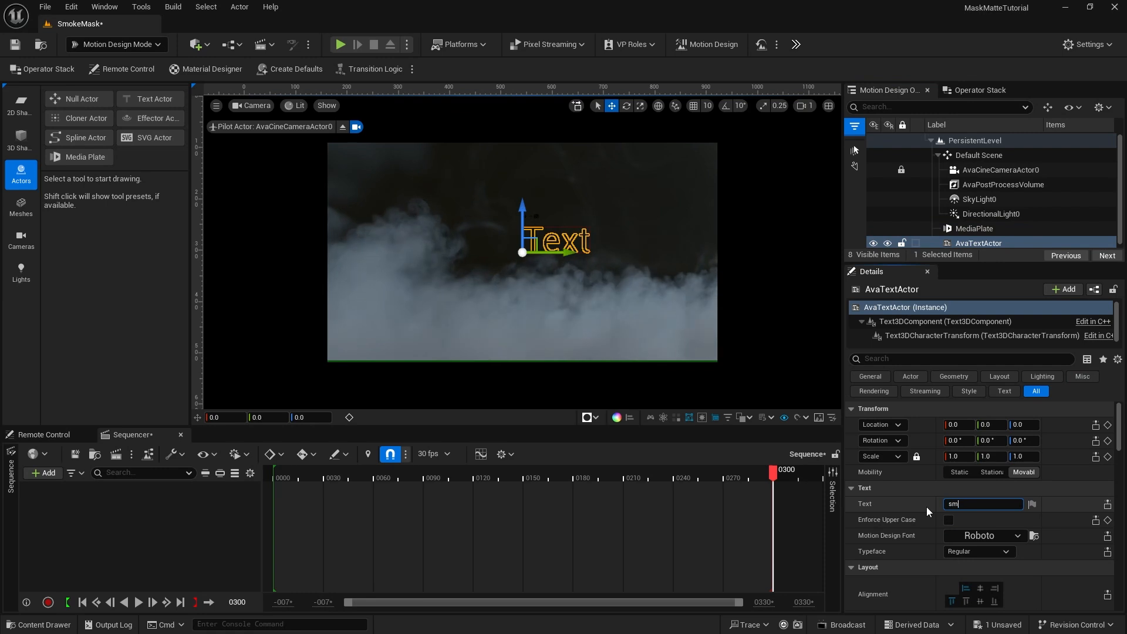
{"action": "type", "text": "oke"}
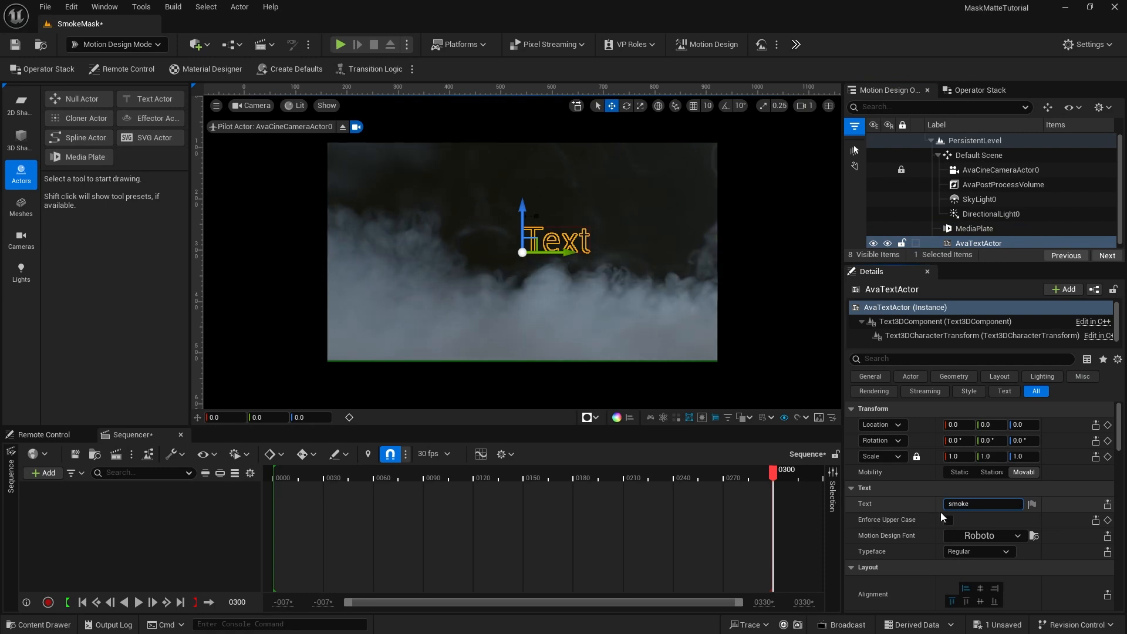
{"action": "left_click", "coordinate": [949, 520]}
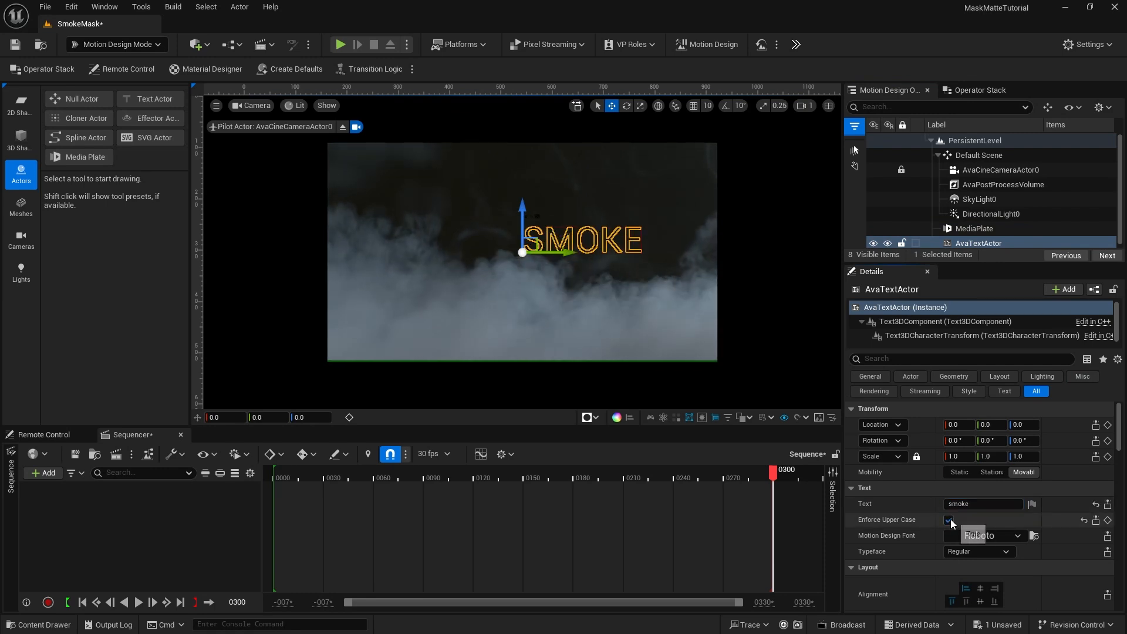
Set the SMOKE text's font to Impact and centre its alignment both horizontally and vertically
{"action": "left_click", "coordinate": [992, 536]}
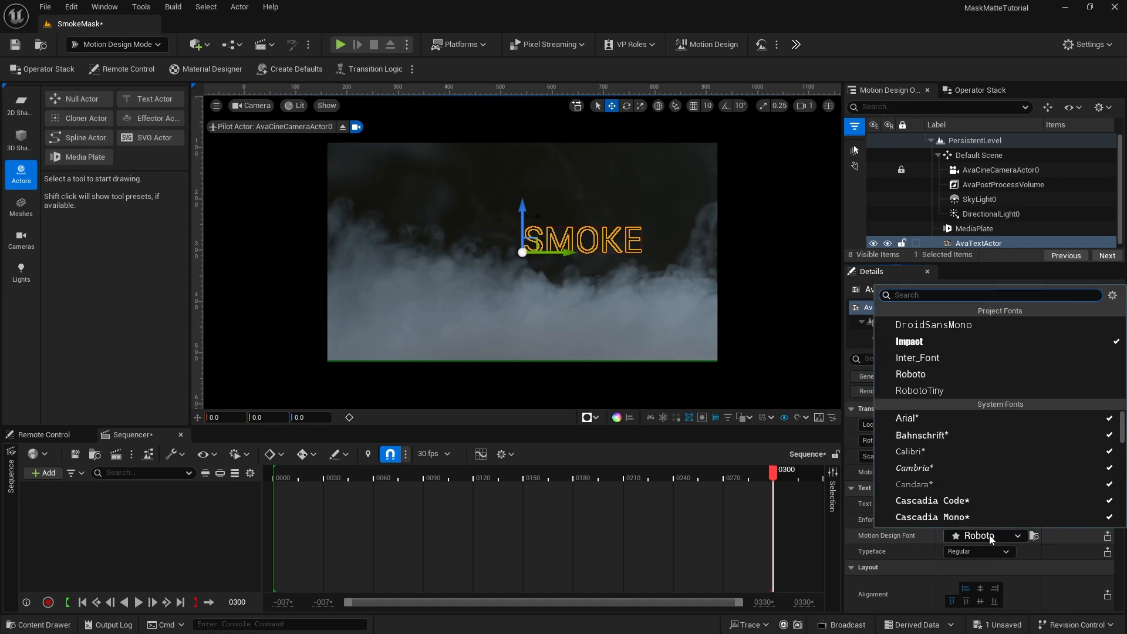
{"action": "left_click", "coordinate": [929, 345]}
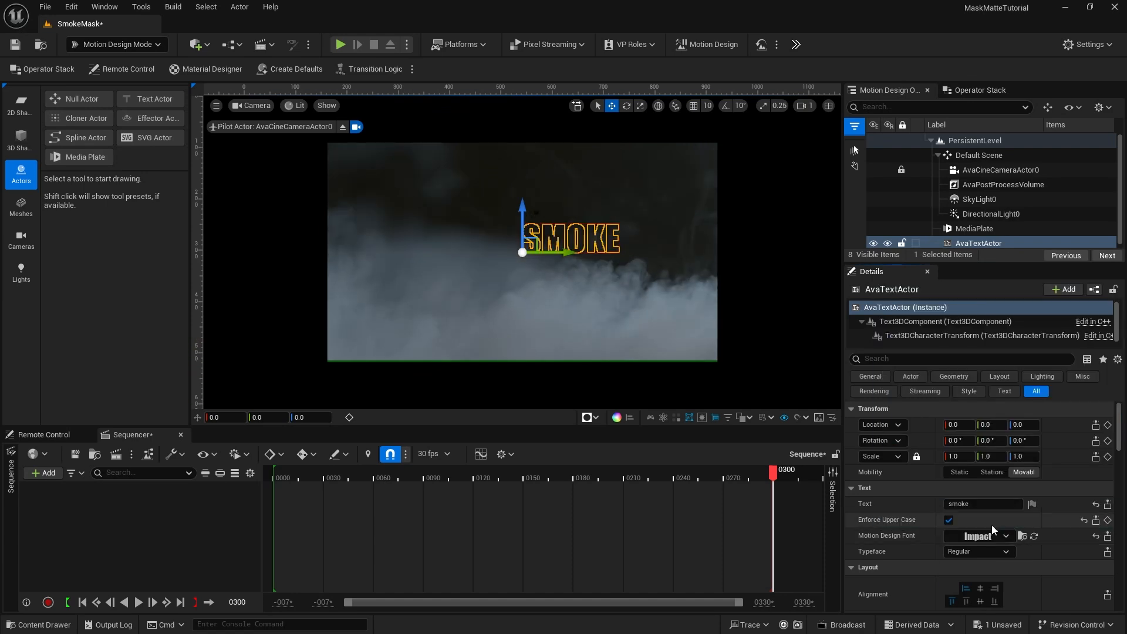
{"action": "left_click", "coordinate": [981, 588]}
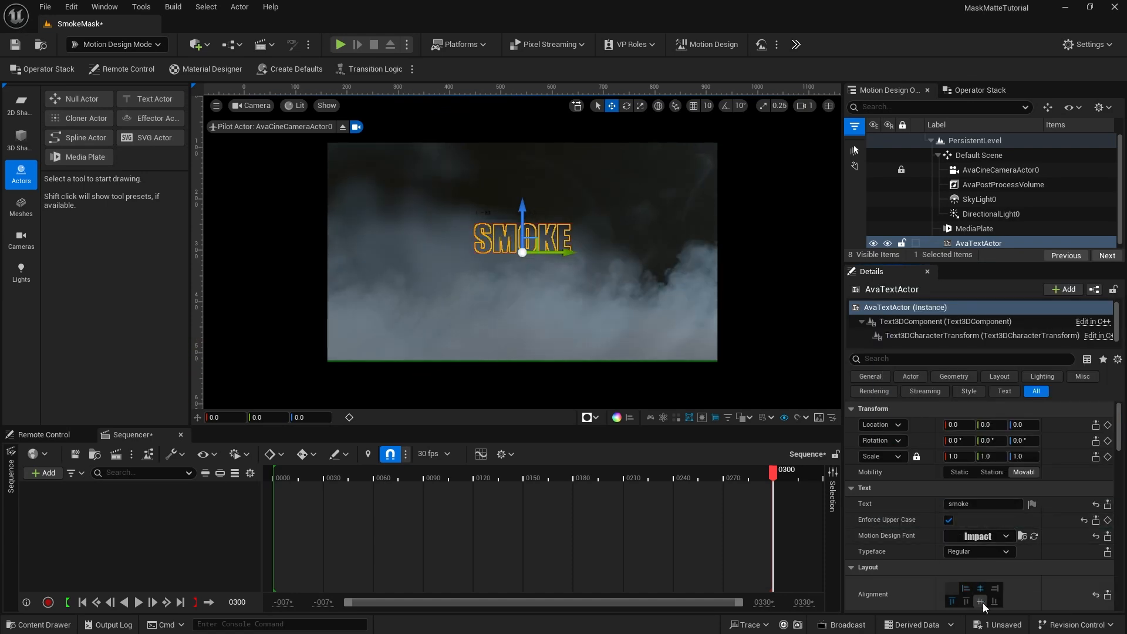
{"action": "left_click", "coordinate": [983, 602]}
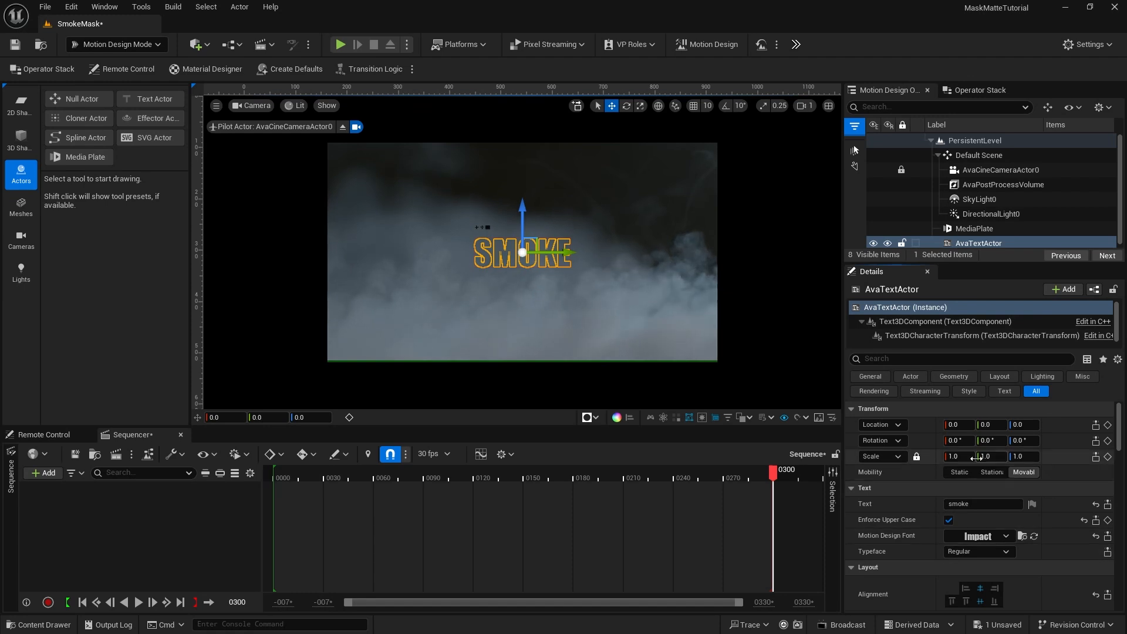
Scale the SMOKE text uniformly to about 2.99 and lower it to a Z location of about -110
{"action": "left_click_drag", "start_coordinate": [951, 456], "coordinate": [1025, 456]}
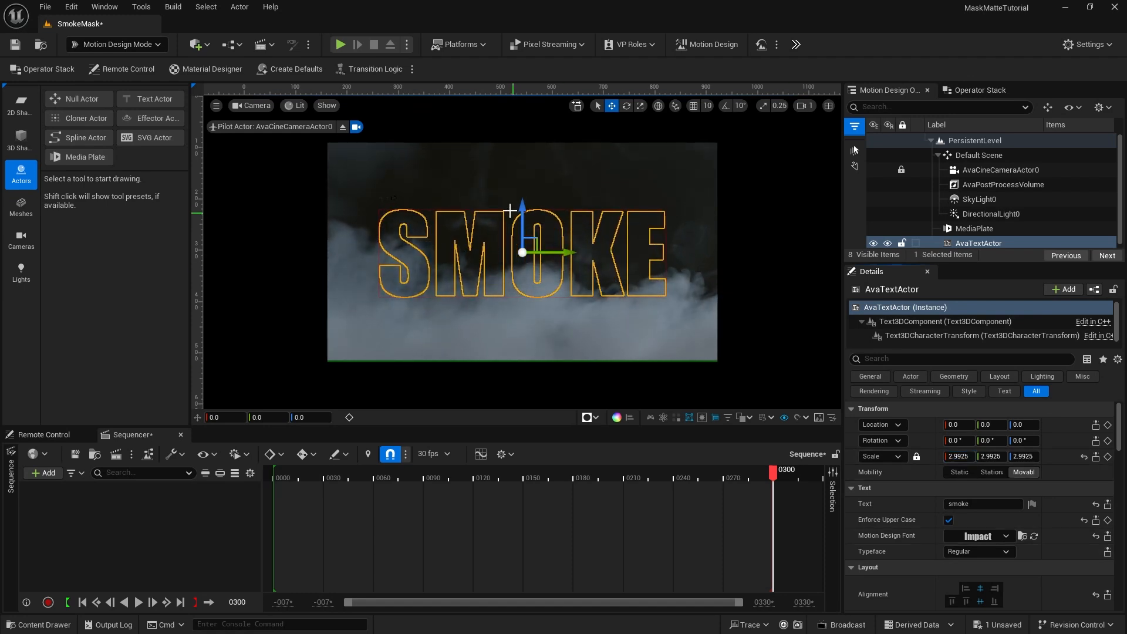
{"action": "left_click_drag", "start_coordinate": [527, 204], "coordinate": [512, 265]}
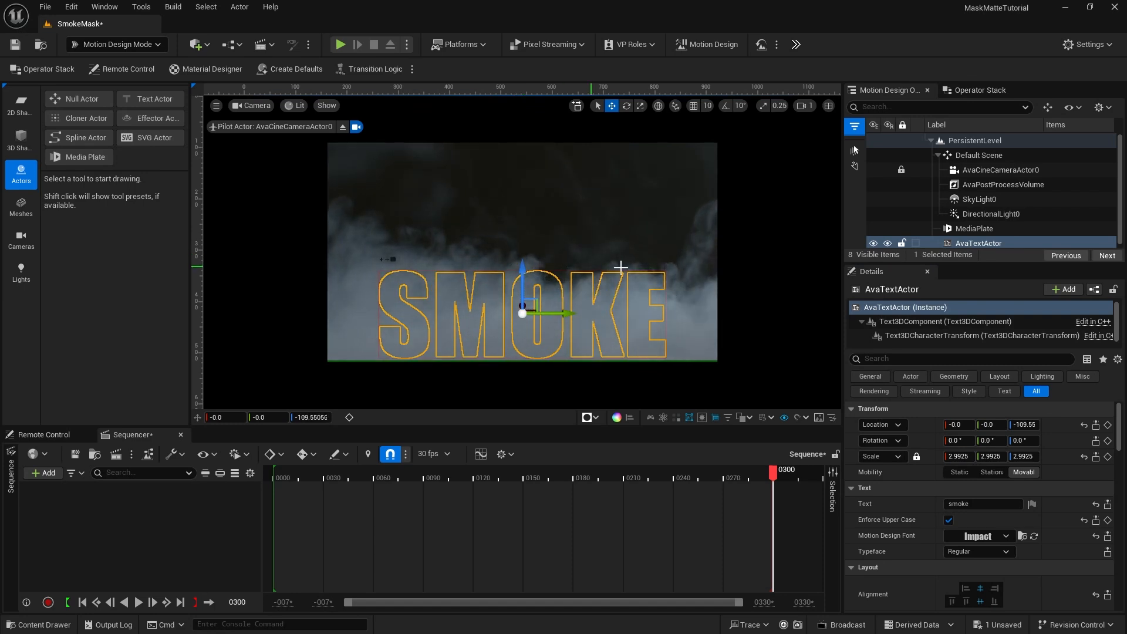
Collapse the Default Scene group and add a Mask (Source) modifier to AvaTextActor
{"action": "left_click", "coordinate": [938, 156]}
{"action": "left_click", "coordinate": [961, 184]}
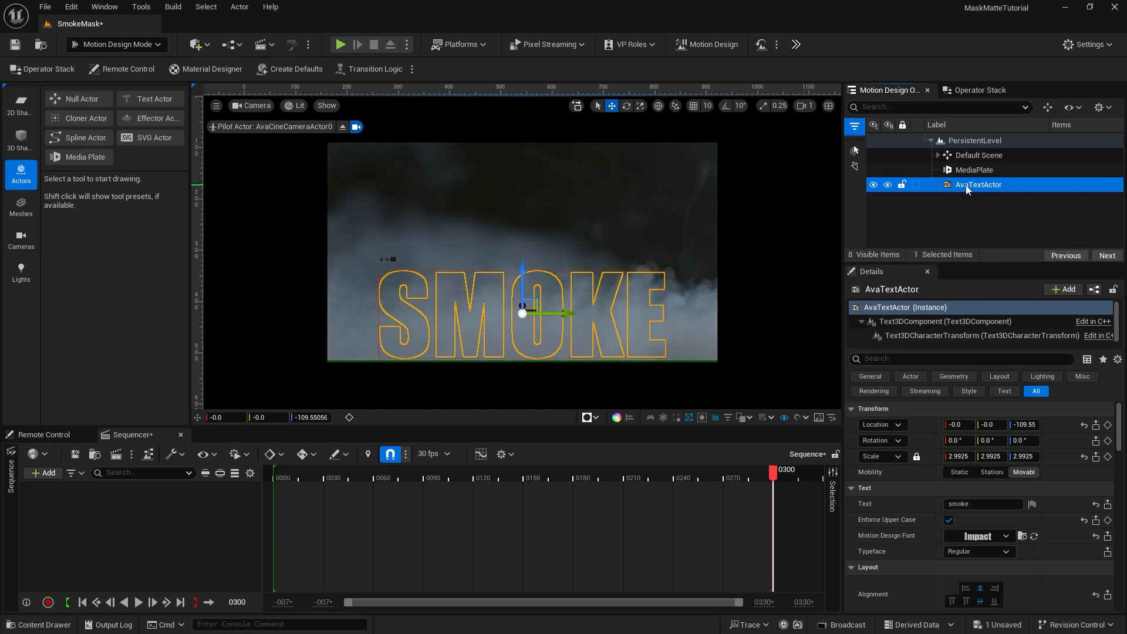
{"action": "left_click", "coordinate": [981, 90]}
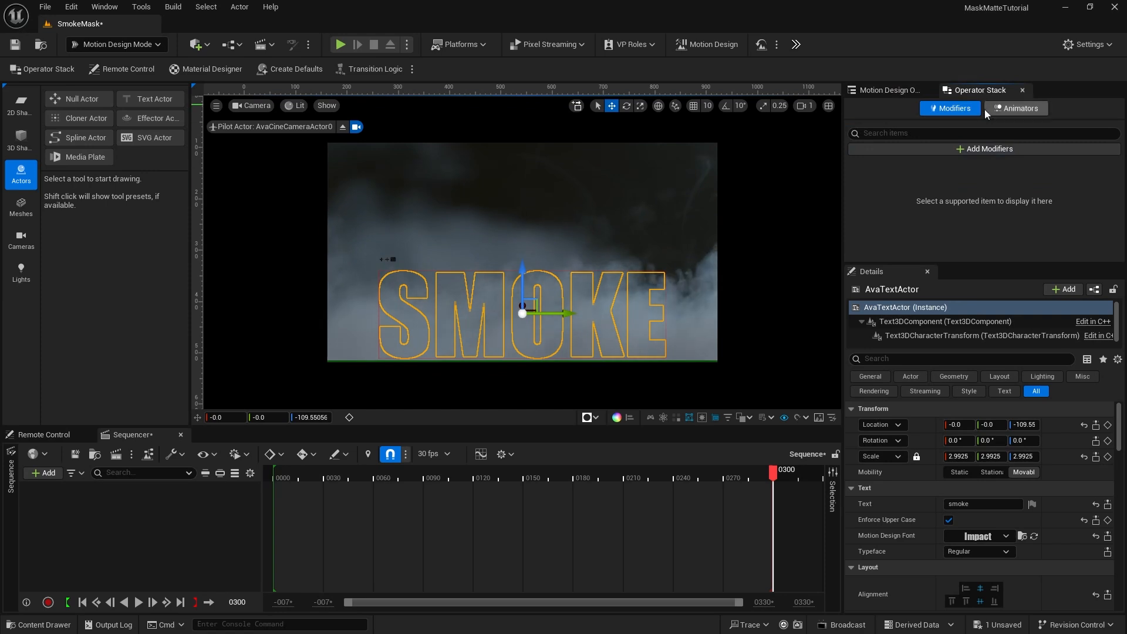
{"action": "left_click", "coordinate": [973, 150]}
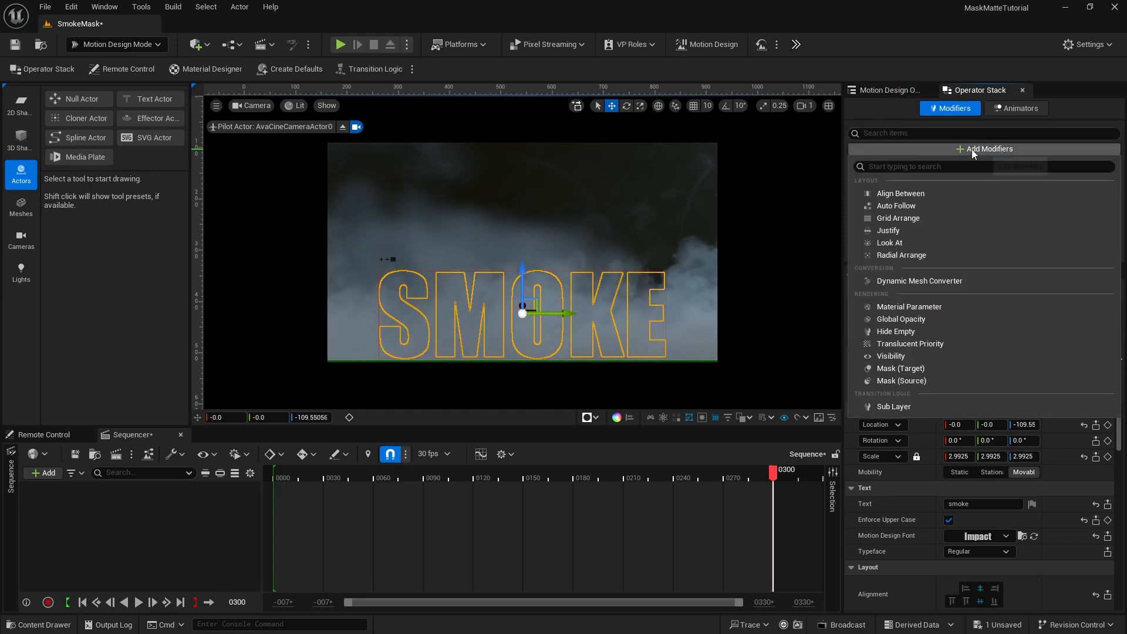
{"action": "left_click", "coordinate": [932, 379]}
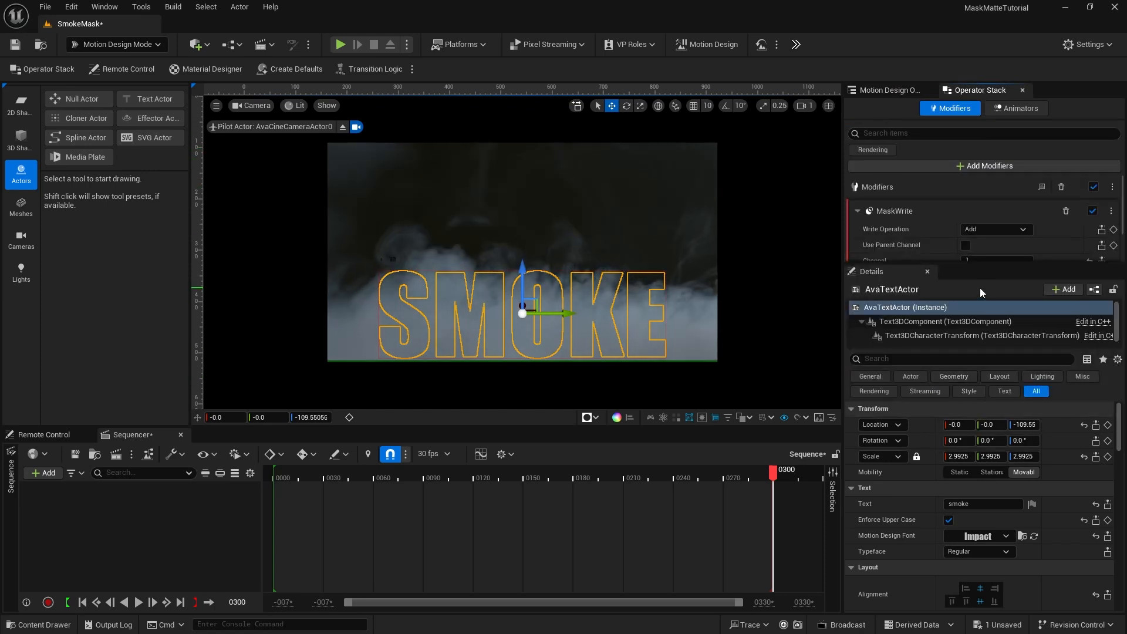
Add a Mask (Target) modifier to the MediaPlate and enlarge the modifier area to show all its settings
{"action": "left_click", "coordinate": [888, 90]}
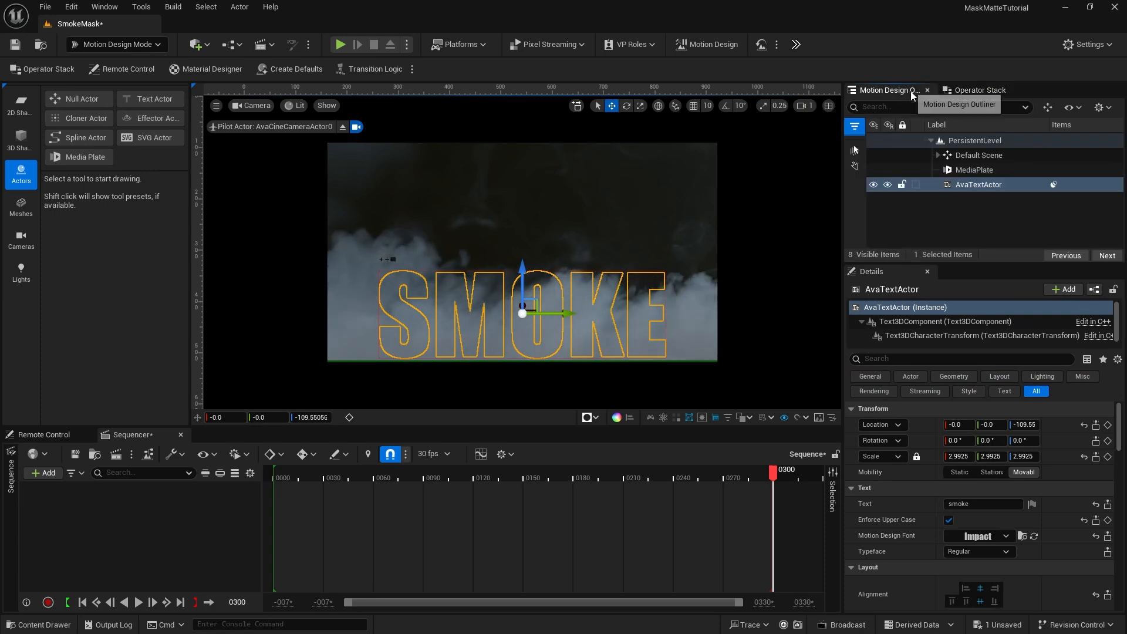
{"action": "left_click", "coordinate": [964, 169]}
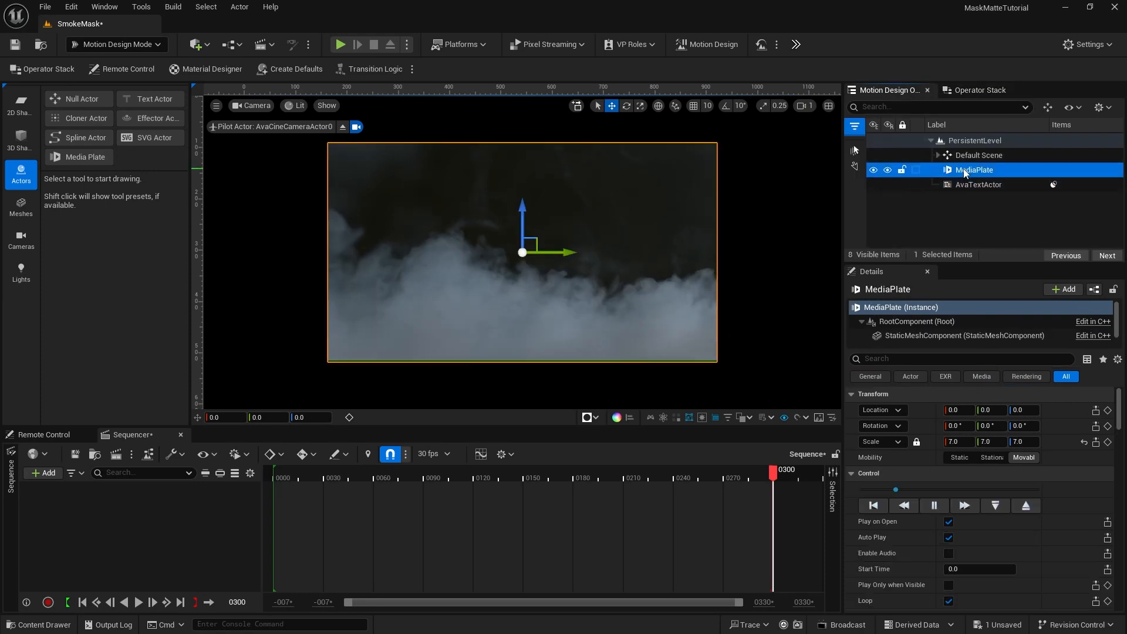
{"action": "left_click", "coordinate": [980, 90]}
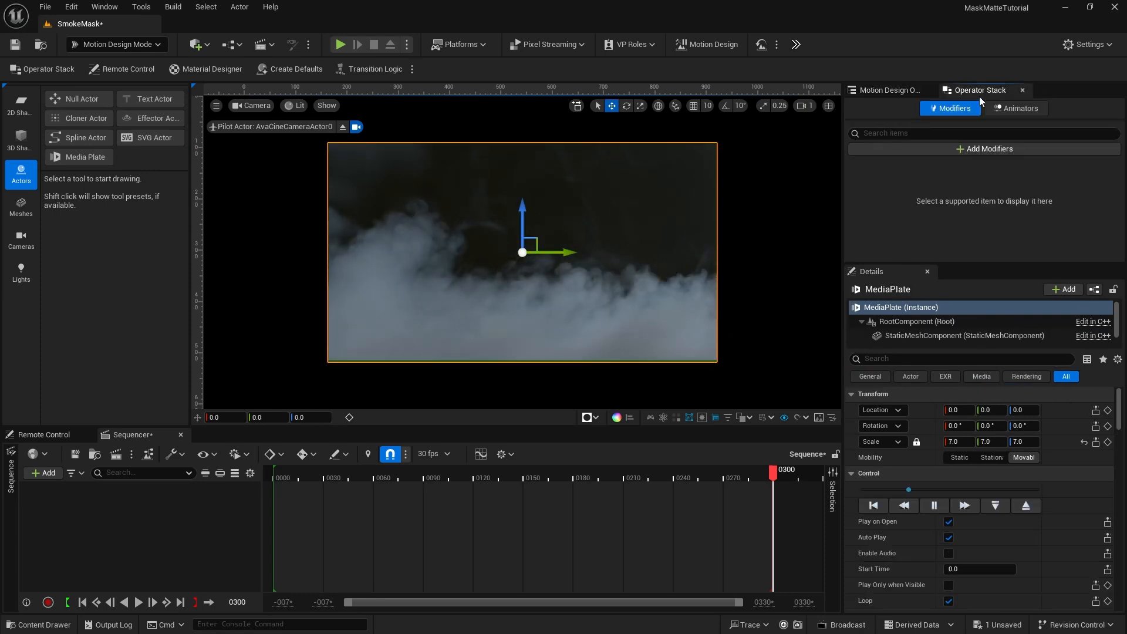
{"action": "left_click", "coordinate": [953, 151]}
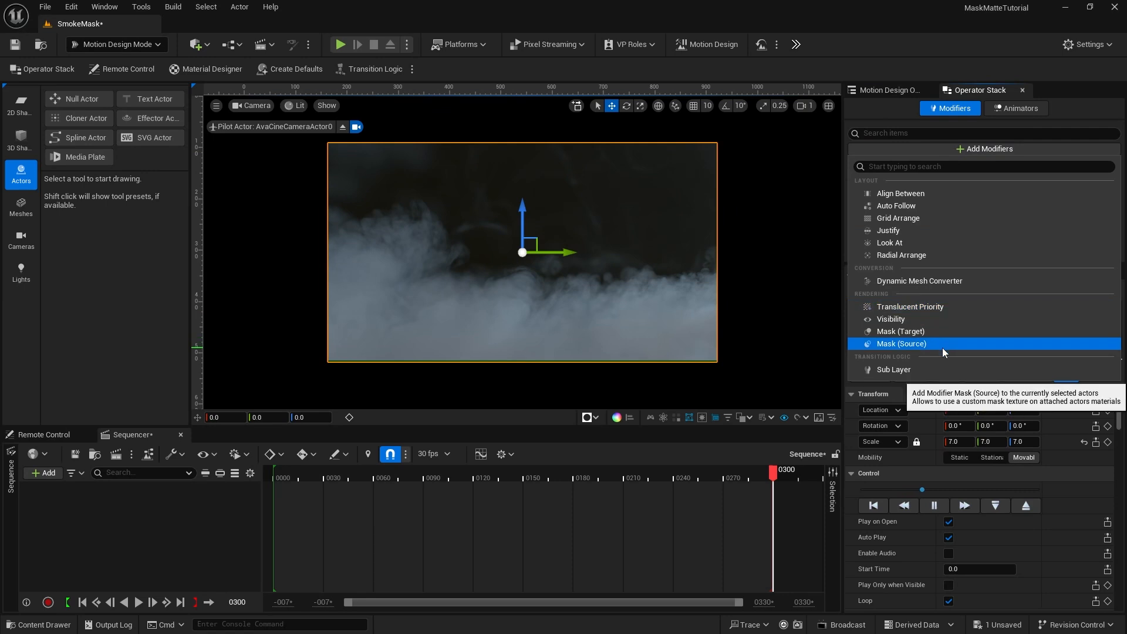
{"action": "left_click", "coordinate": [923, 332]}
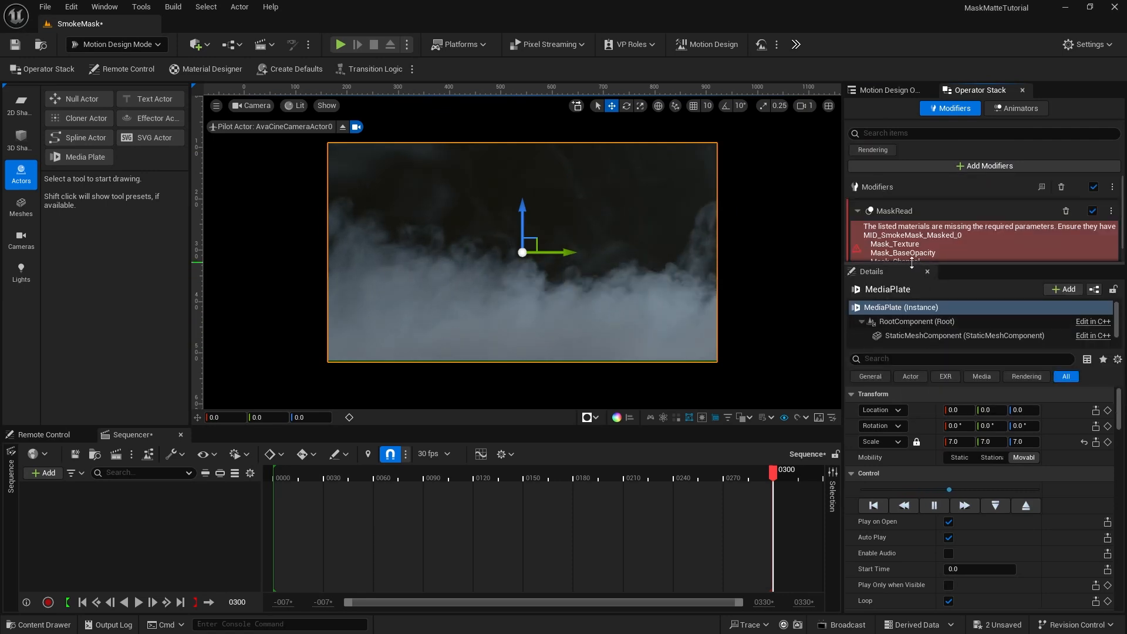
{"action": "left_click_drag", "start_coordinate": [912, 266], "coordinate": [916, 376]}
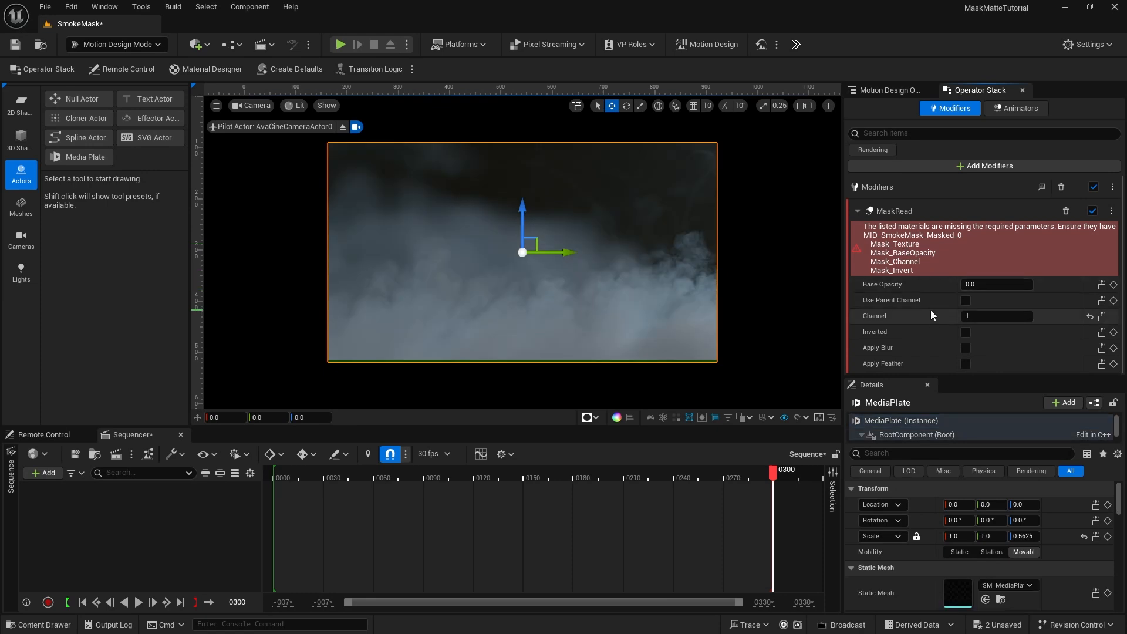
Locate the source material of the MediaPlate's StaticMeshComponent in the Media Plate Content folder
{"action": "left_click", "coordinate": [888, 92]}
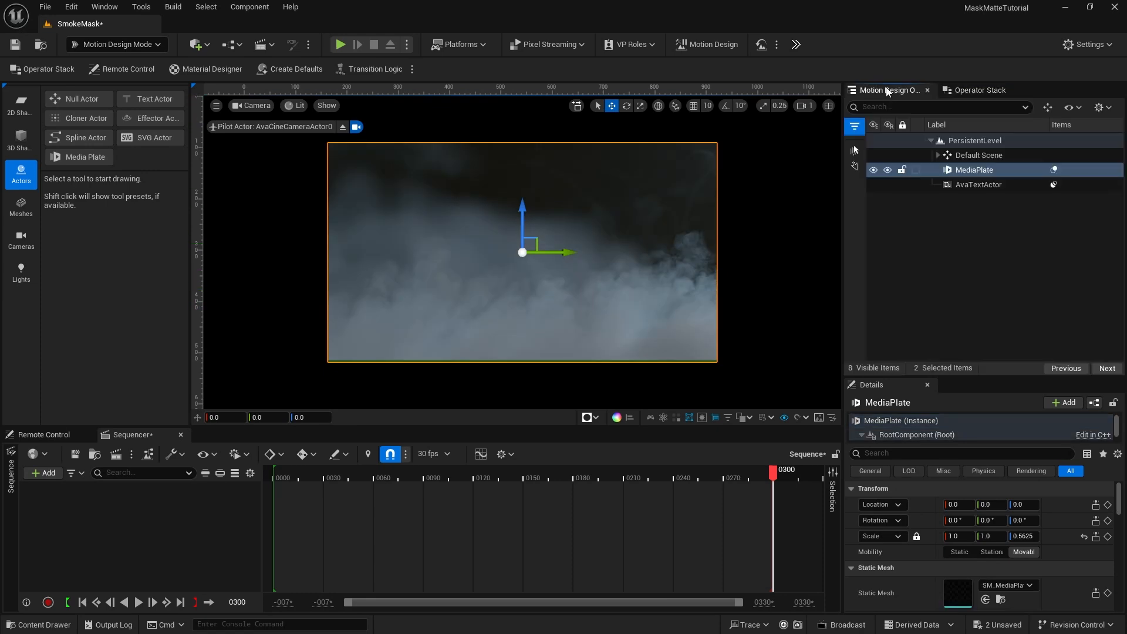
{"action": "left_click", "coordinate": [963, 172]}
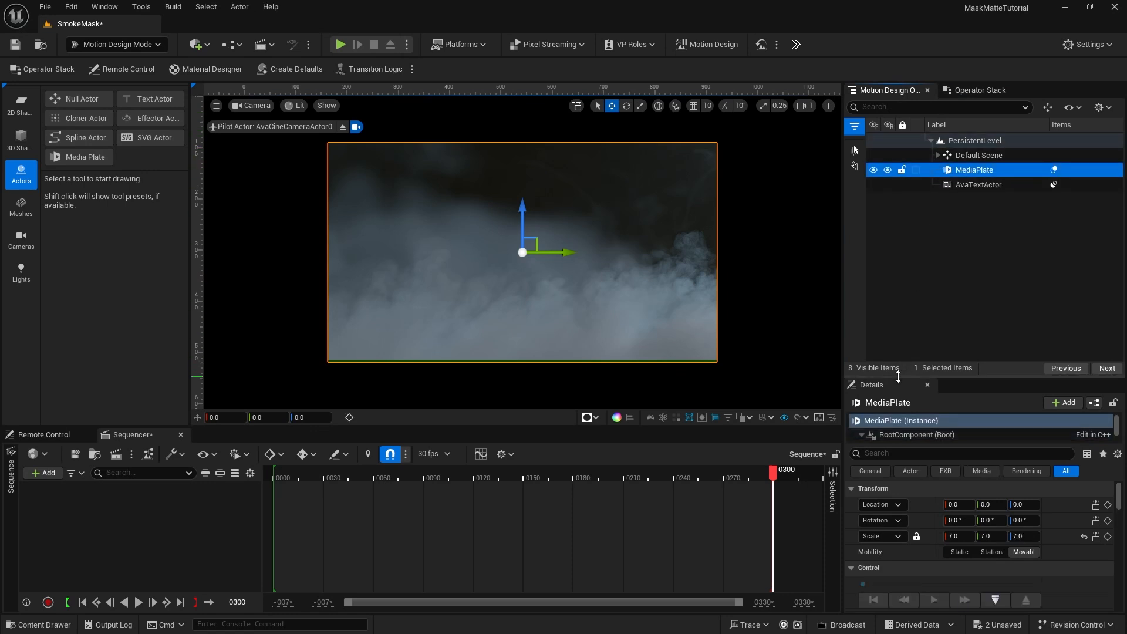
{"action": "left_click_drag", "start_coordinate": [898, 376], "coordinate": [891, 228]}
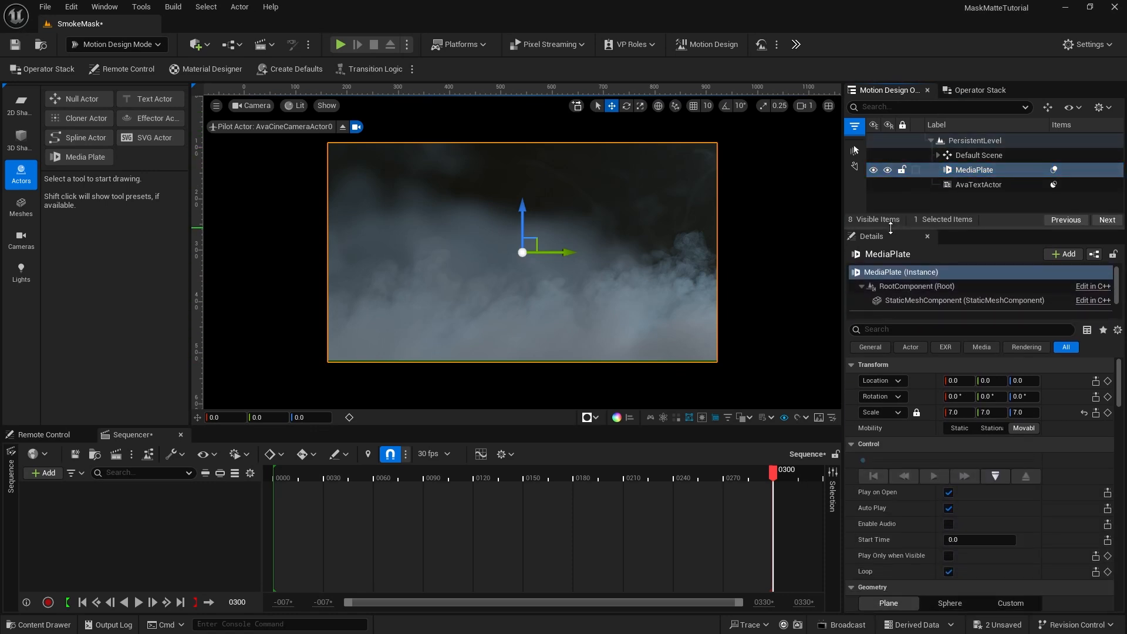
{"action": "left_click", "coordinate": [917, 300]}
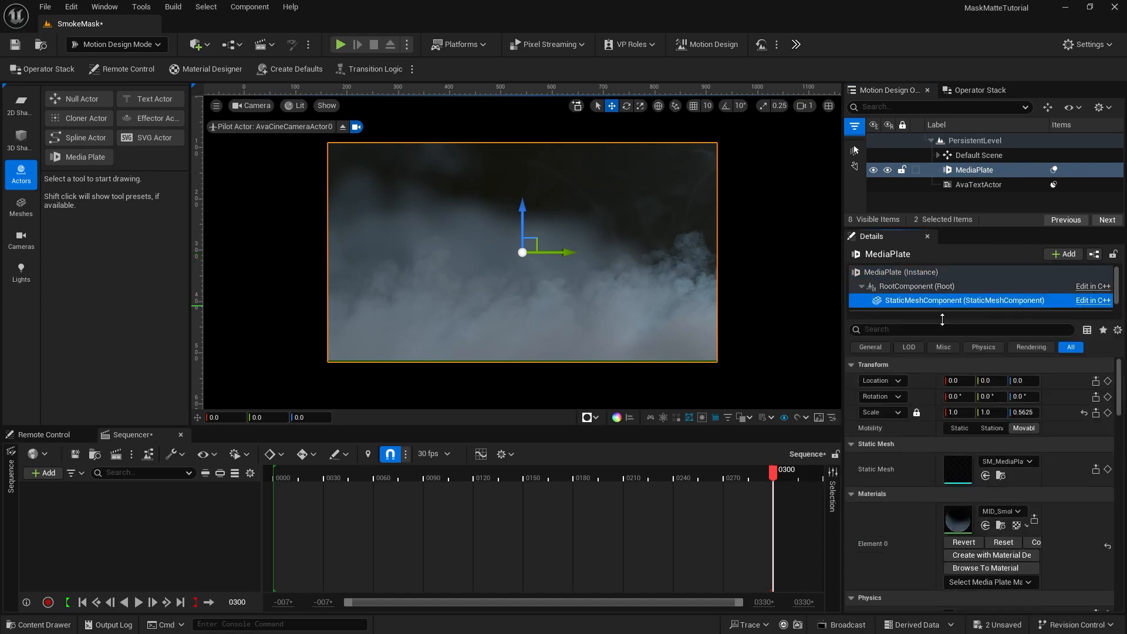
{"action": "scroll", "coordinate": [1059, 427], "scroll_direction": "down", "scroll_amount": 4}
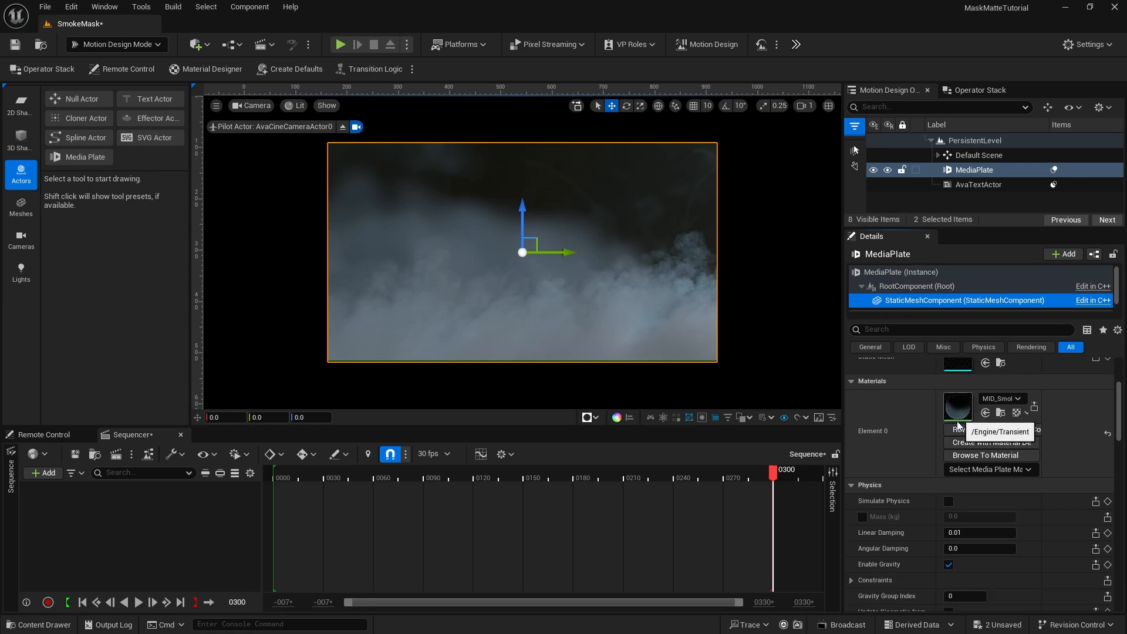
{"action": "left_click", "coordinate": [994, 456]}
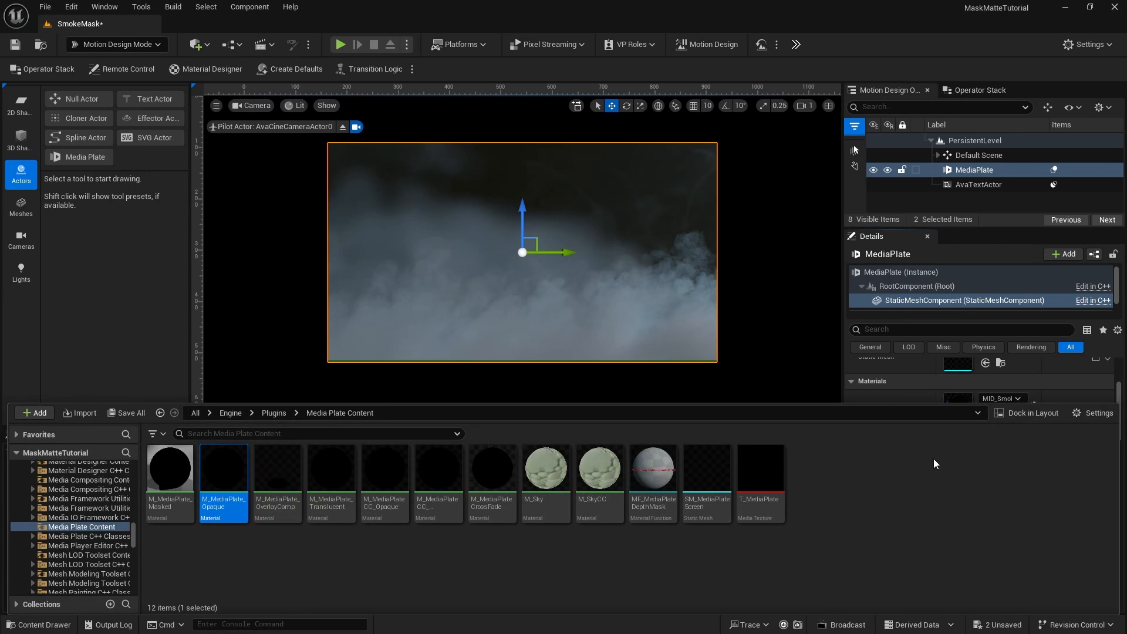
Duplicate the M_MediaPlate_Opaque material within the Media Plate Content folder
{"action": "mouse_move", "coordinate": [225, 464]}
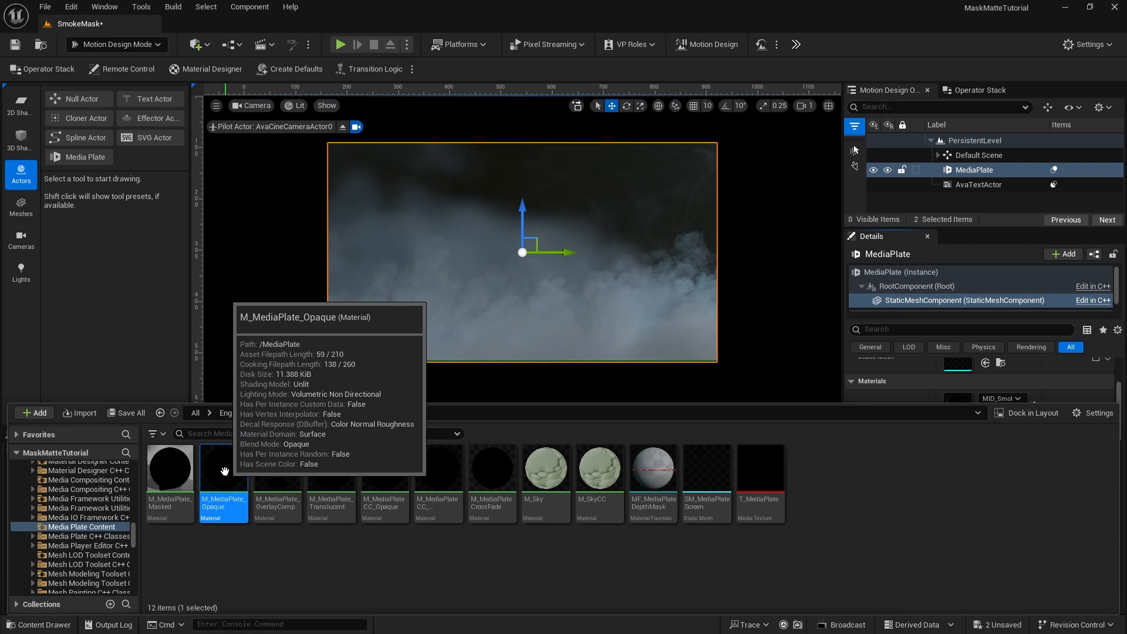
{"action": "left_click_drag", "start_coordinate": [225, 472], "coordinate": [309, 551]}
{"action": "left_click", "coordinate": [359, 586]}
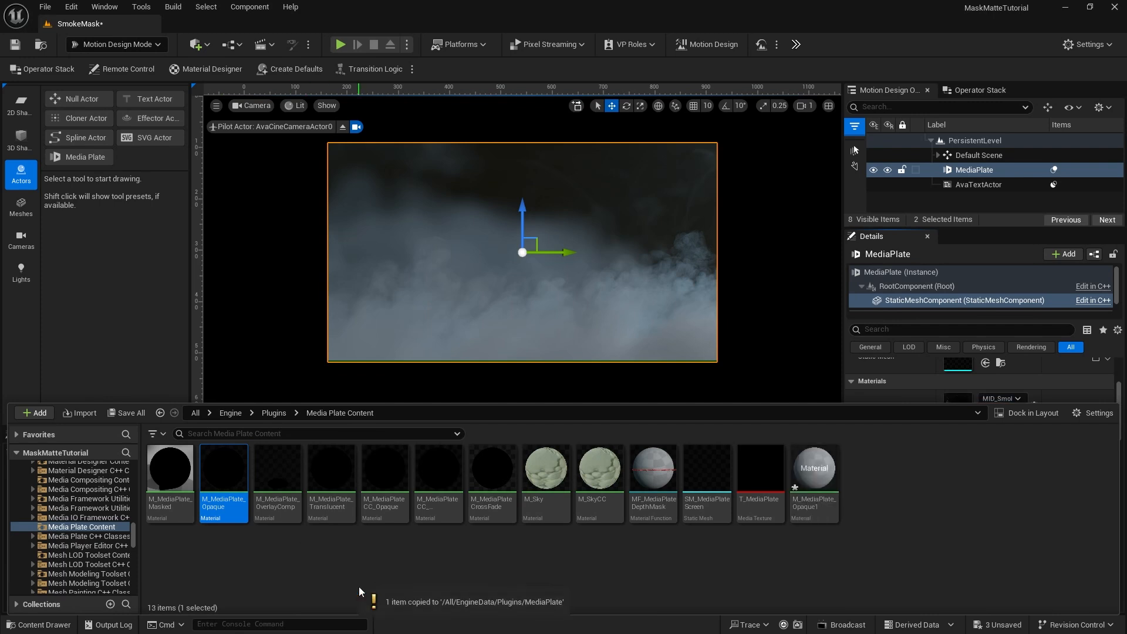
Rename the duplicated opaque media plate material as M_MediaPlate_MyMask
{"action": "left_click", "coordinate": [818, 472]}
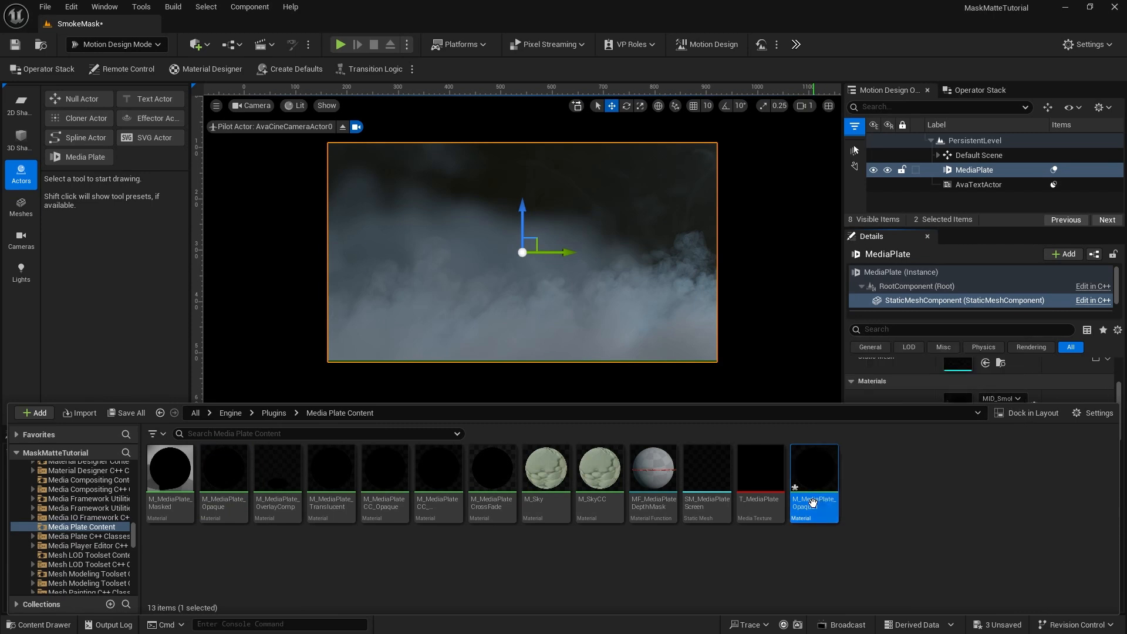
{"action": "key", "text": "F2"}
{"action": "key", "text": "BackSpace"}
{"action": "key", "text": "BackSpace"}
{"action": "key", "text": "BackSpace"}
{"action": "key", "text": "BackSpace"}
{"action": "key", "text": "BackSpace"}
{"action": "key", "text": "BackSpace"}
{"action": "key", "text": "BackSpace"}
{"action": "type", "text": "MyMask"}
{"action": "key", "text": "Return"}
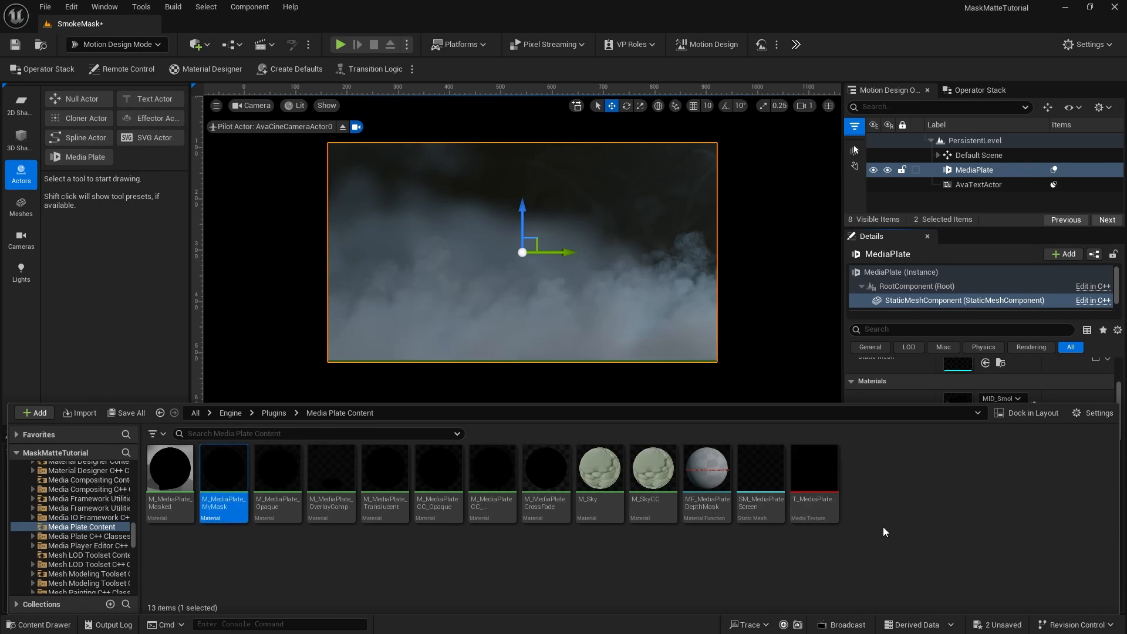
Open M_MediaPlate_MyMask in the Material Editor to view its graph, and minimize the editor window
{"action": "double_click", "coordinate": [229, 477]}
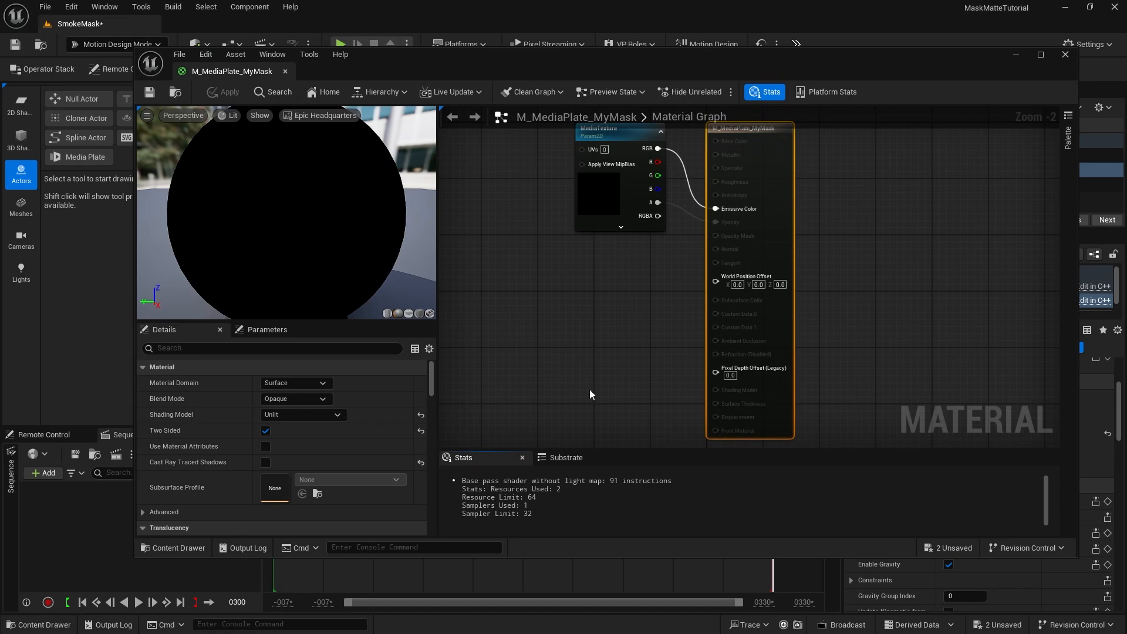
{"action": "left_click", "coordinate": [1014, 55]}
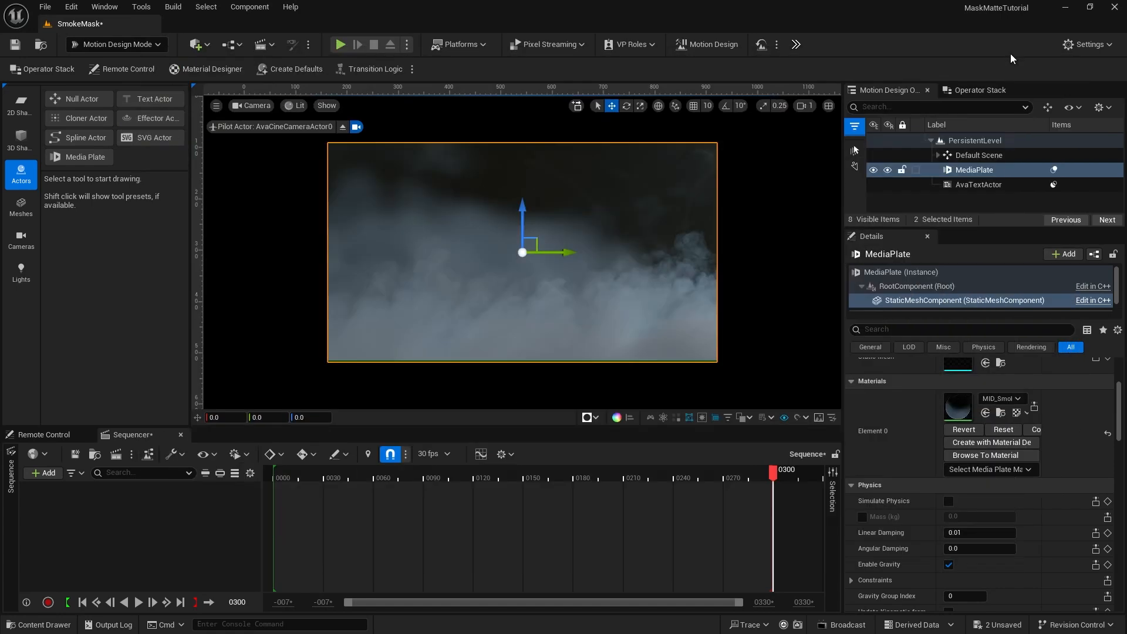
Check in the content browser's view settings that engine content and plugin content are shown
{"action": "left_click", "coordinate": [39, 625]}
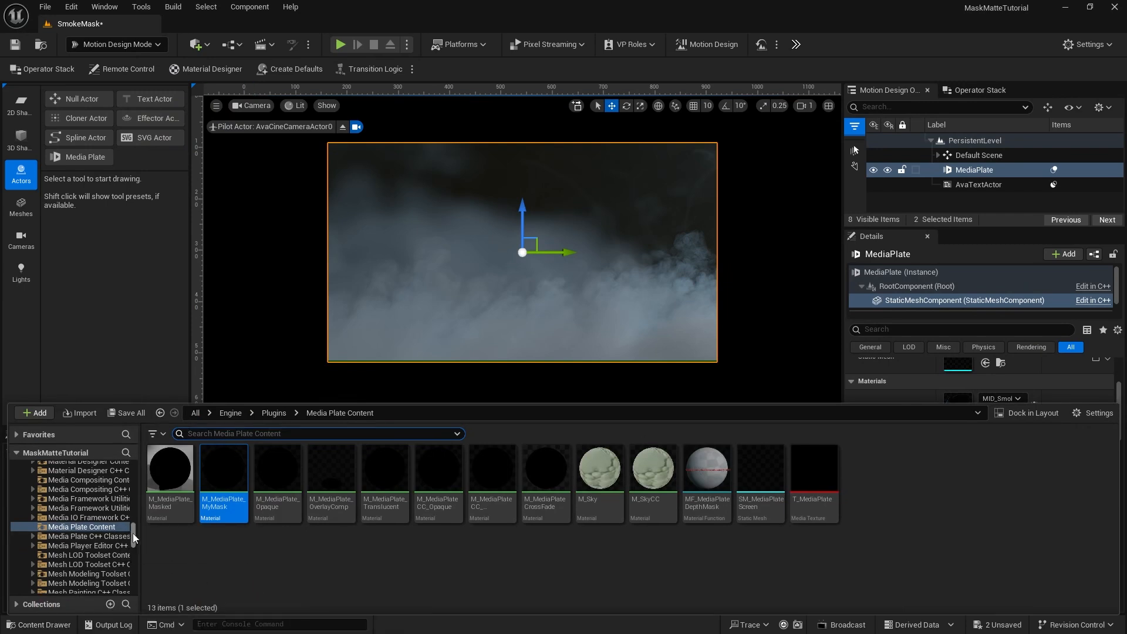
{"action": "left_click_drag", "start_coordinate": [133, 533], "coordinate": [137, 465]}
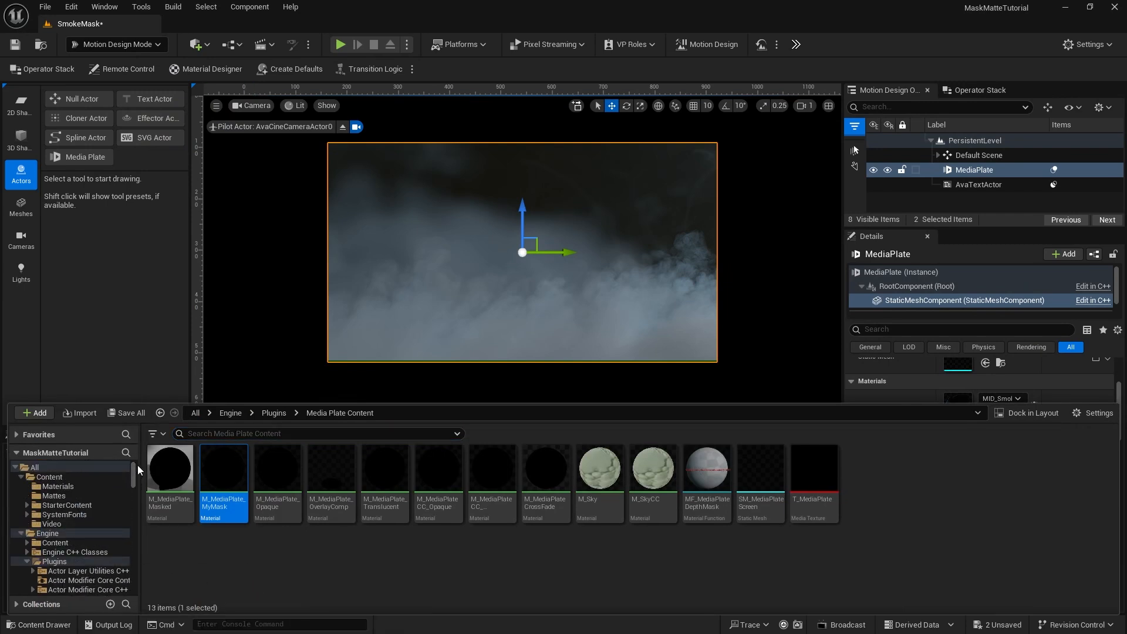
{"action": "left_click", "coordinate": [21, 534]}
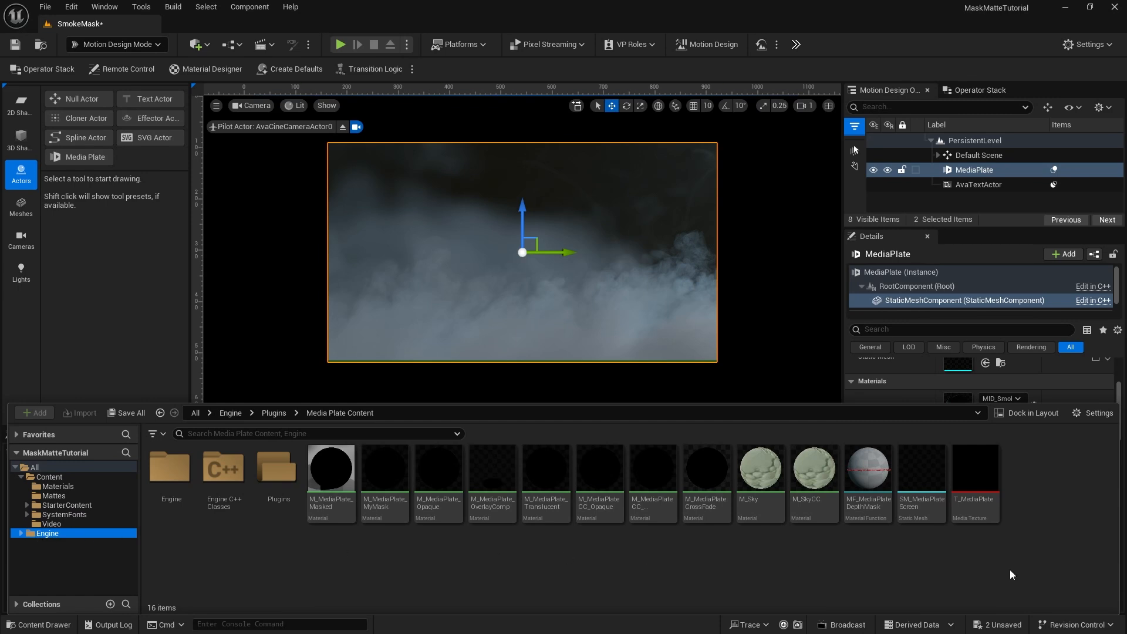
{"action": "left_click", "coordinate": [1089, 414]}
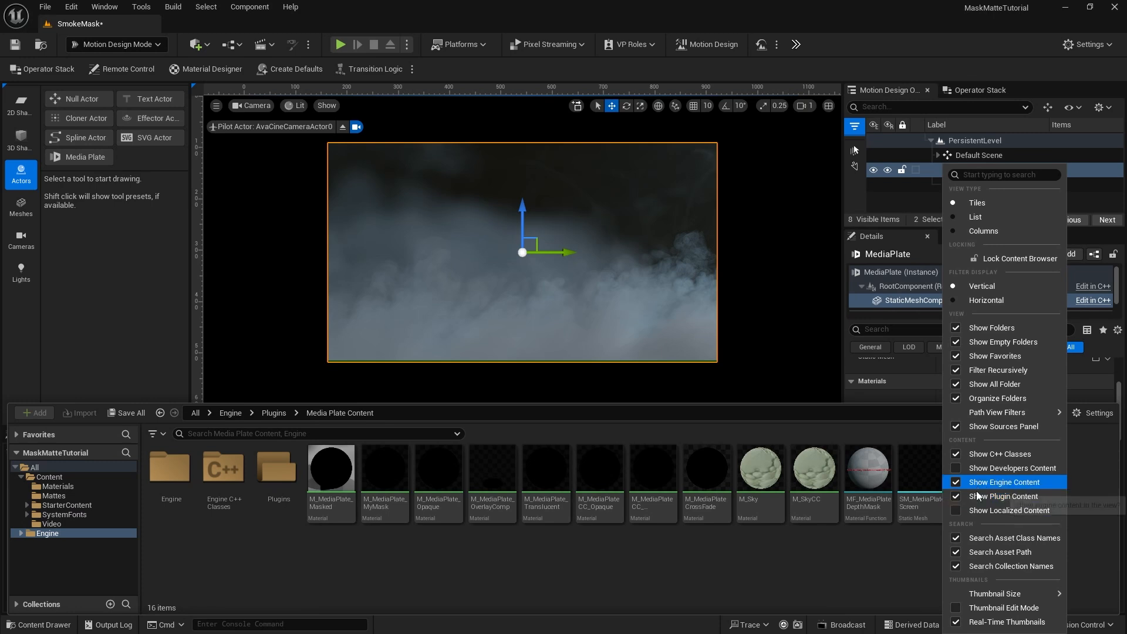
{"action": "left_click", "coordinate": [586, 565]}
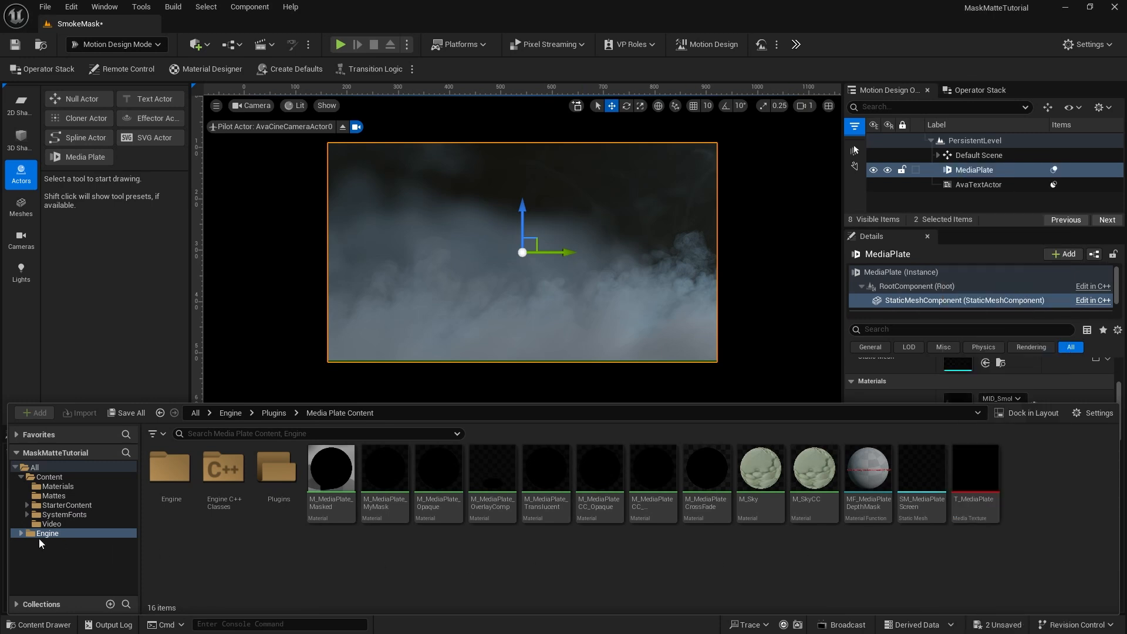
Open the M_AvalancheMaskUsageExample material from the MaskResources folder of the engine's Motion Design Content plugin
{"action": "left_click", "coordinate": [20, 533]}
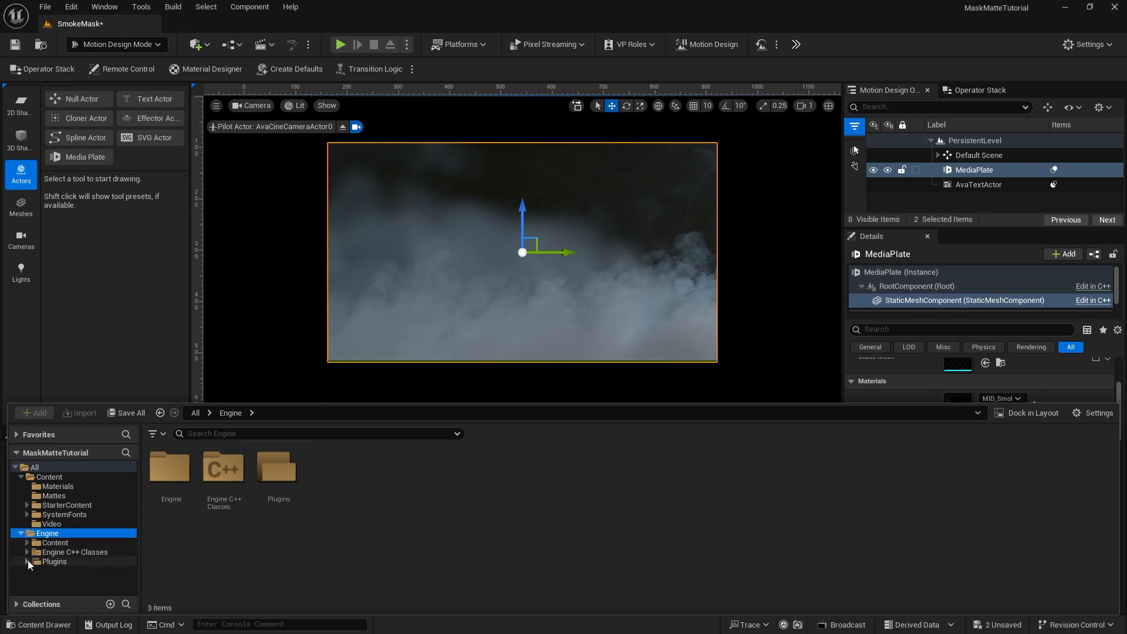
{"action": "left_click", "coordinate": [27, 561]}
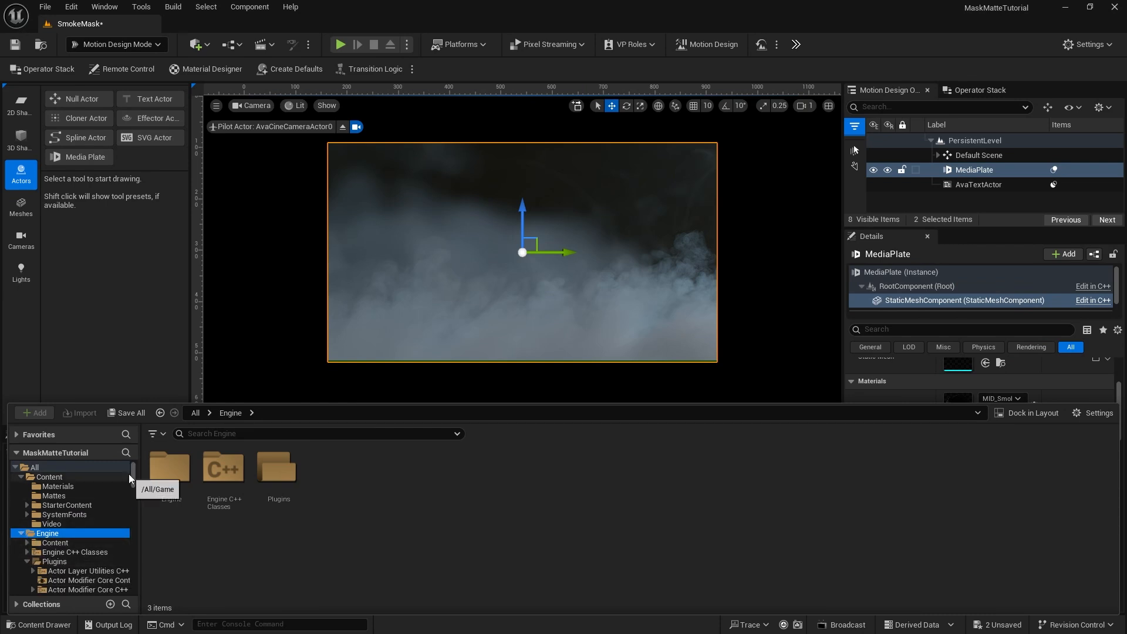
{"action": "left_click_drag", "start_coordinate": [134, 472], "coordinate": [133, 542]}
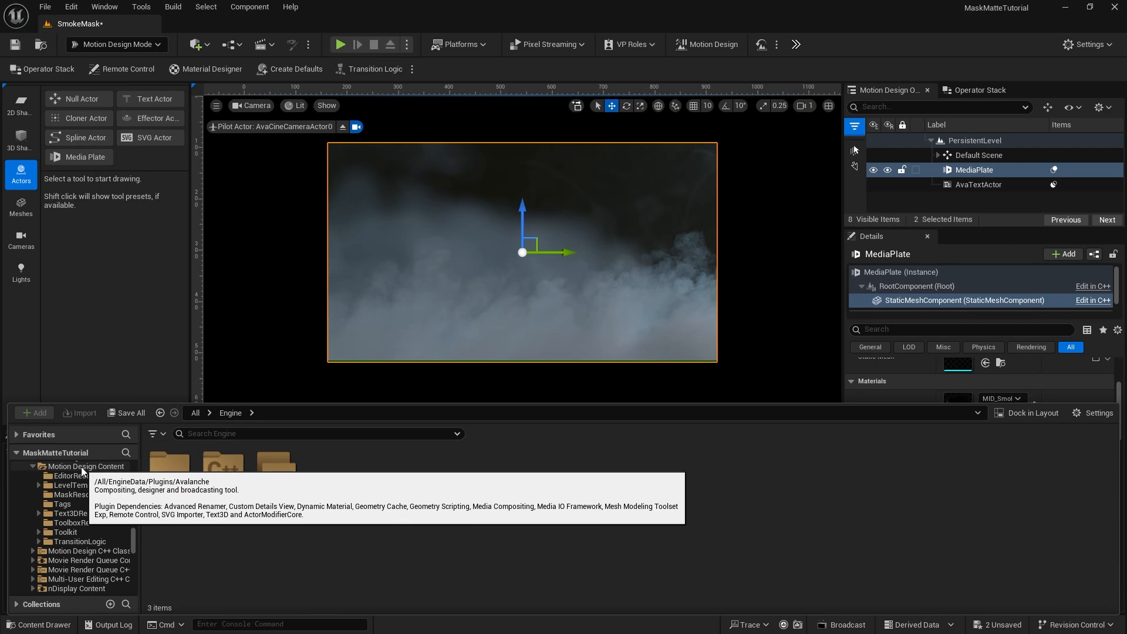
{"action": "left_click", "coordinate": [82, 495]}
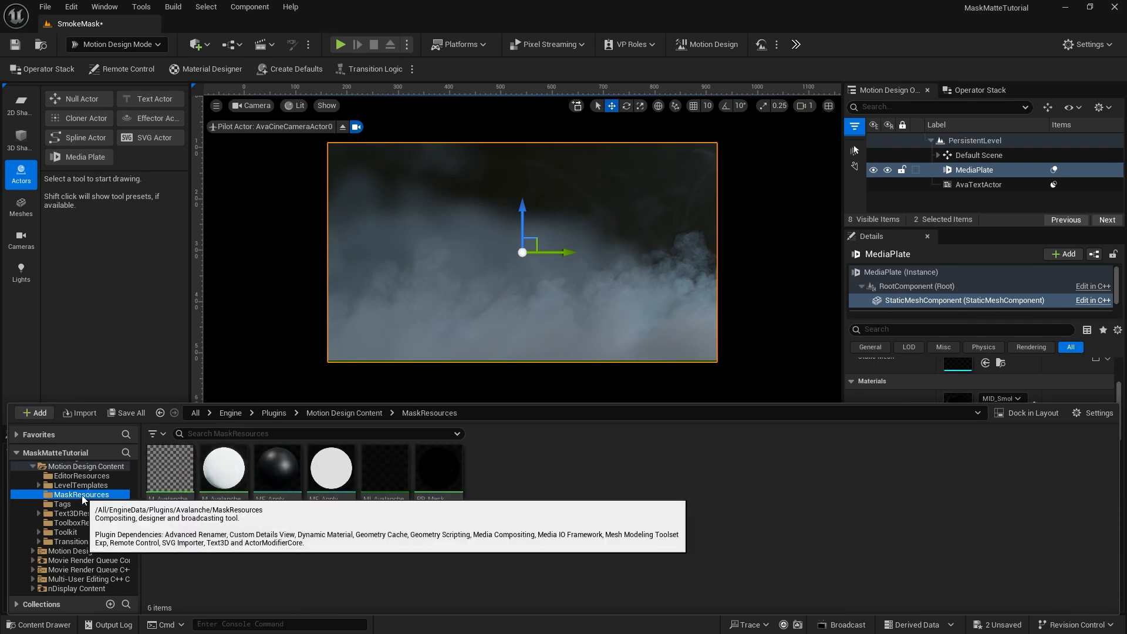
{"action": "double_click", "coordinate": [223, 482]}
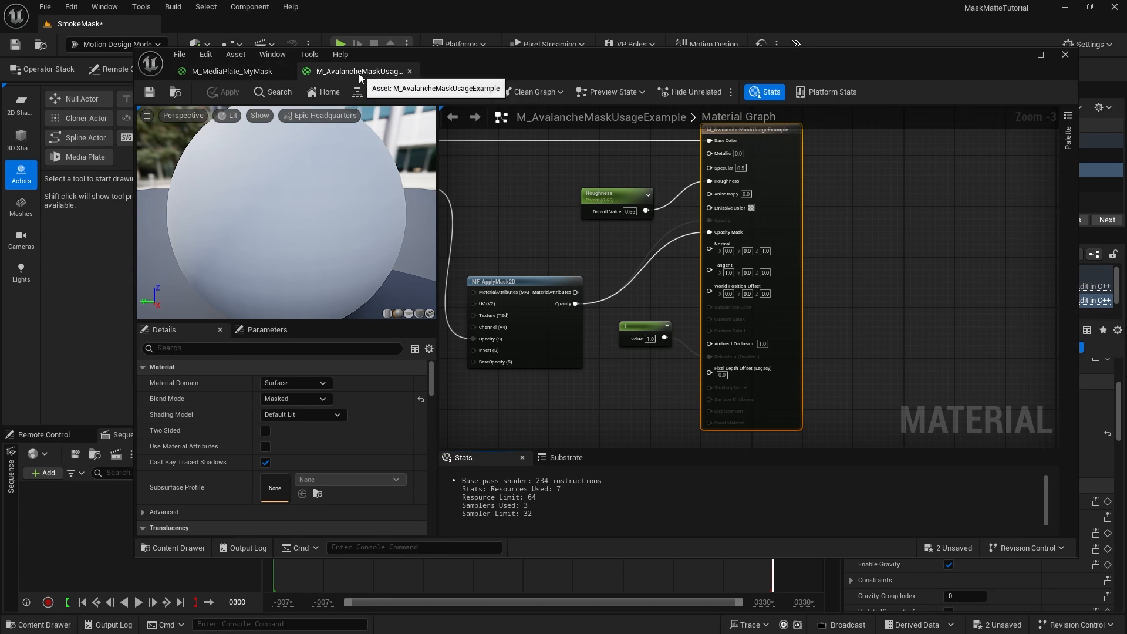
Copy the MF_ApplyMask2D node from the example material into the M_MediaPlate_MyMask graph, placing it below the MediaTexture node
{"action": "left_click", "coordinate": [532, 284]}
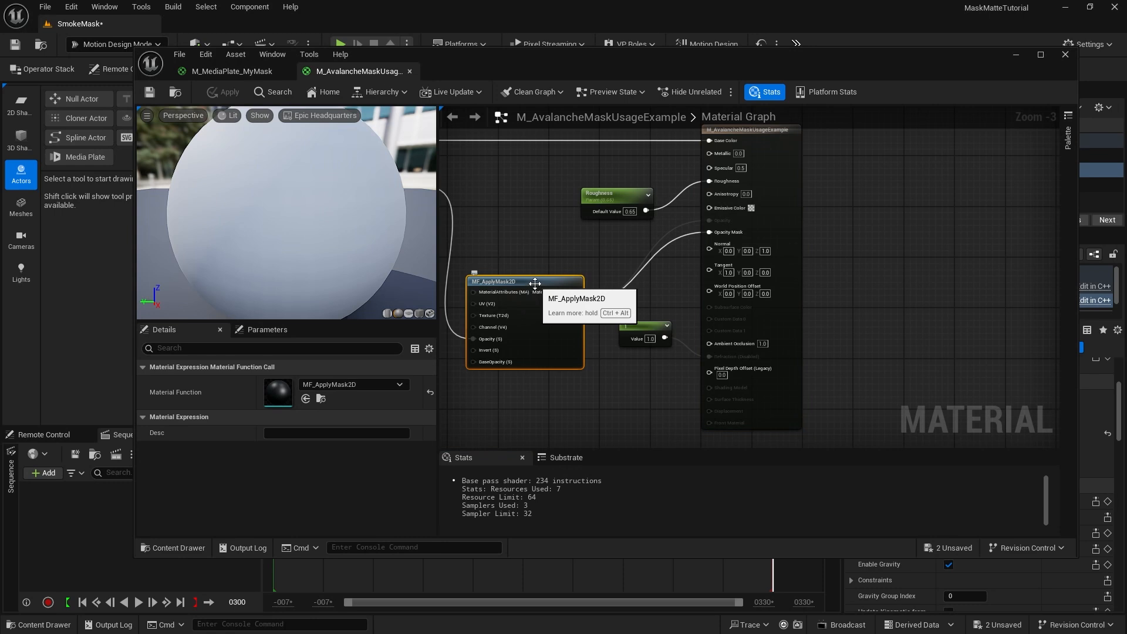
{"action": "left_click", "coordinate": [233, 75]}
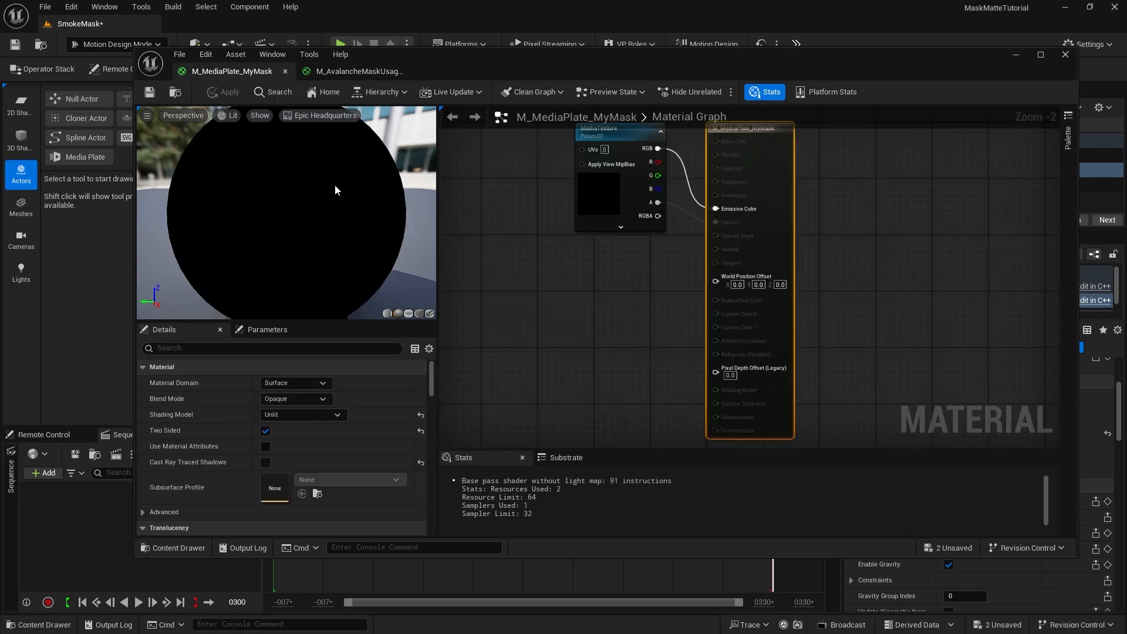
{"action": "right_click_drag", "start_coordinate": [545, 314], "coordinate": [636, 311]}
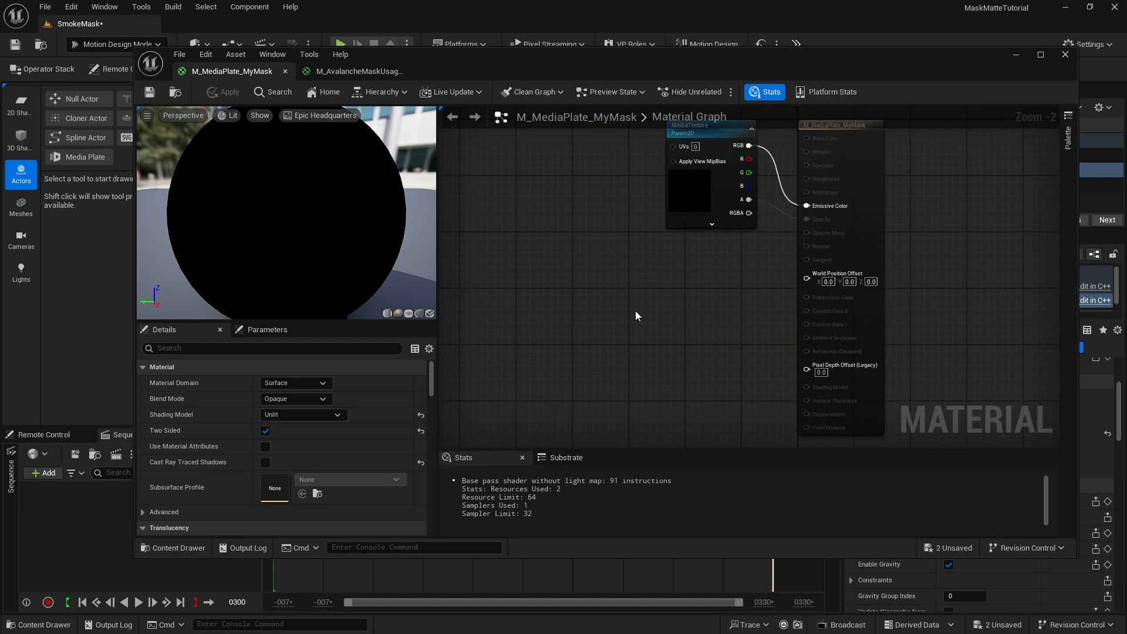
{"action": "key", "text": "ctrl+v"}
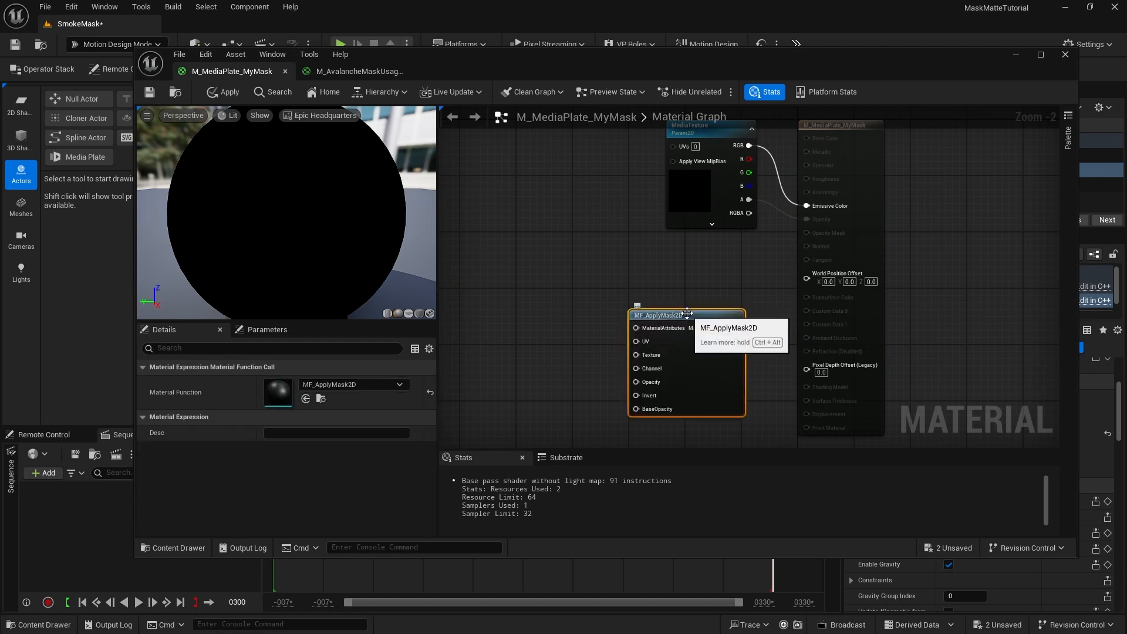
{"action": "left_click_drag", "start_coordinate": [688, 314], "coordinate": [653, 285]}
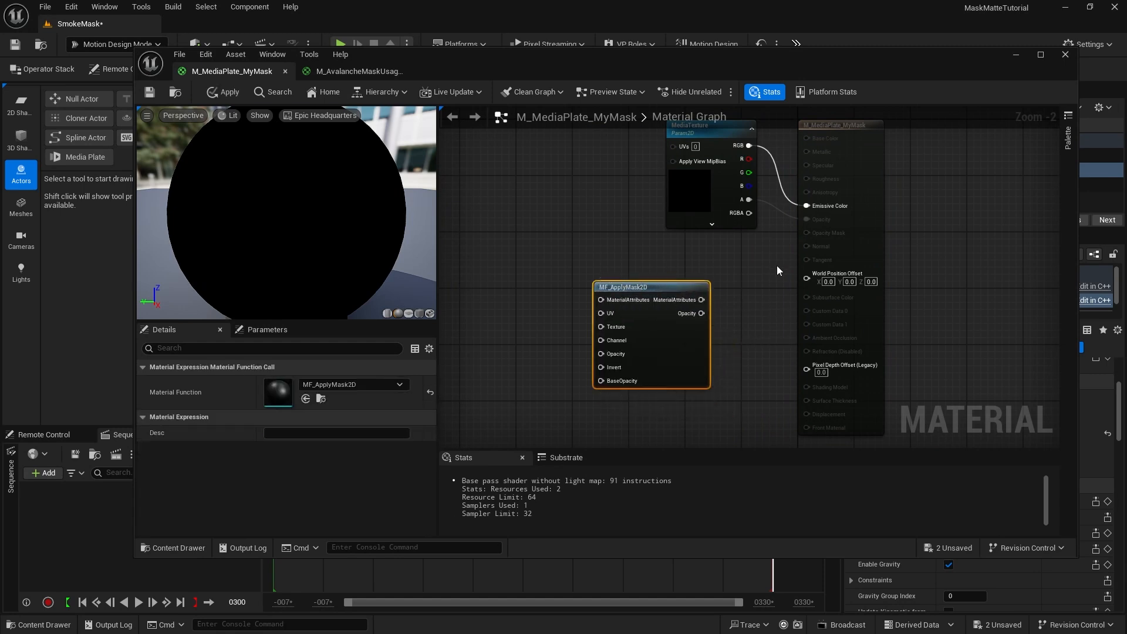
Set the material's blend mode to Masked and connect the Opacity output of MF_ApplyMask2D to the Opacity Mask input
{"action": "left_click", "coordinate": [831, 164]}
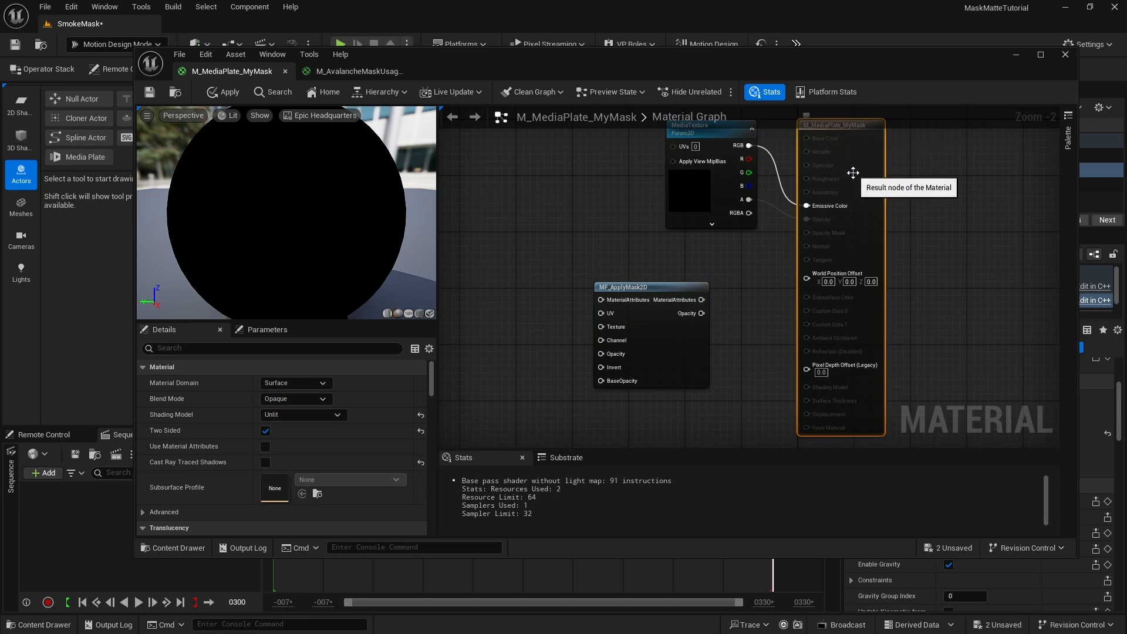
{"action": "right_click_drag", "start_coordinate": [884, 157], "coordinate": [882, 172]}
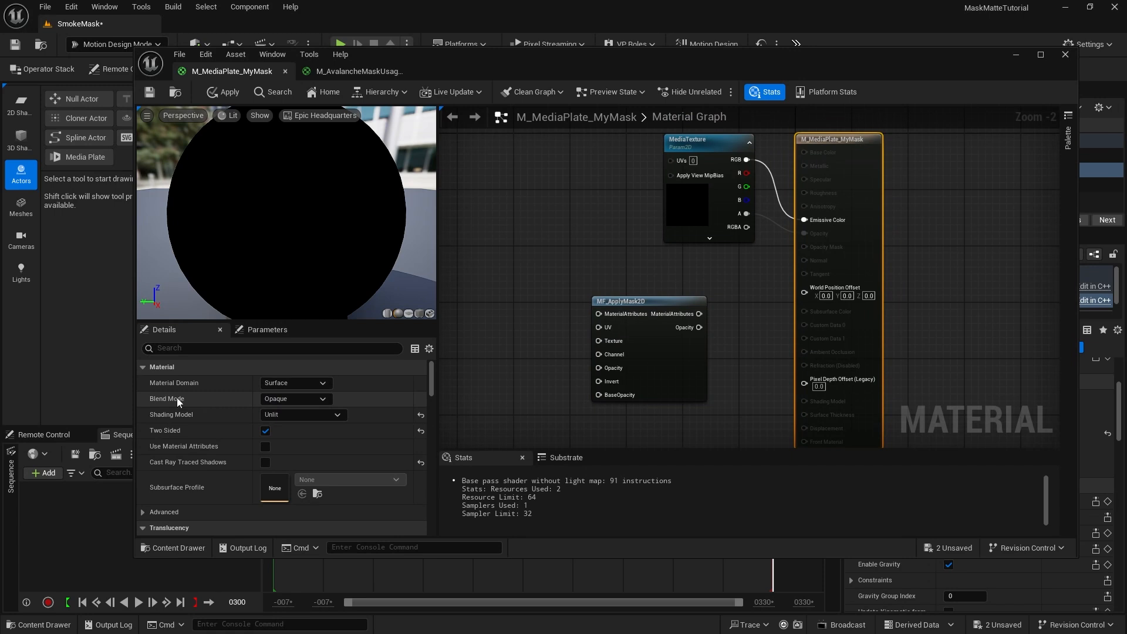
{"action": "left_click", "coordinate": [298, 399]}
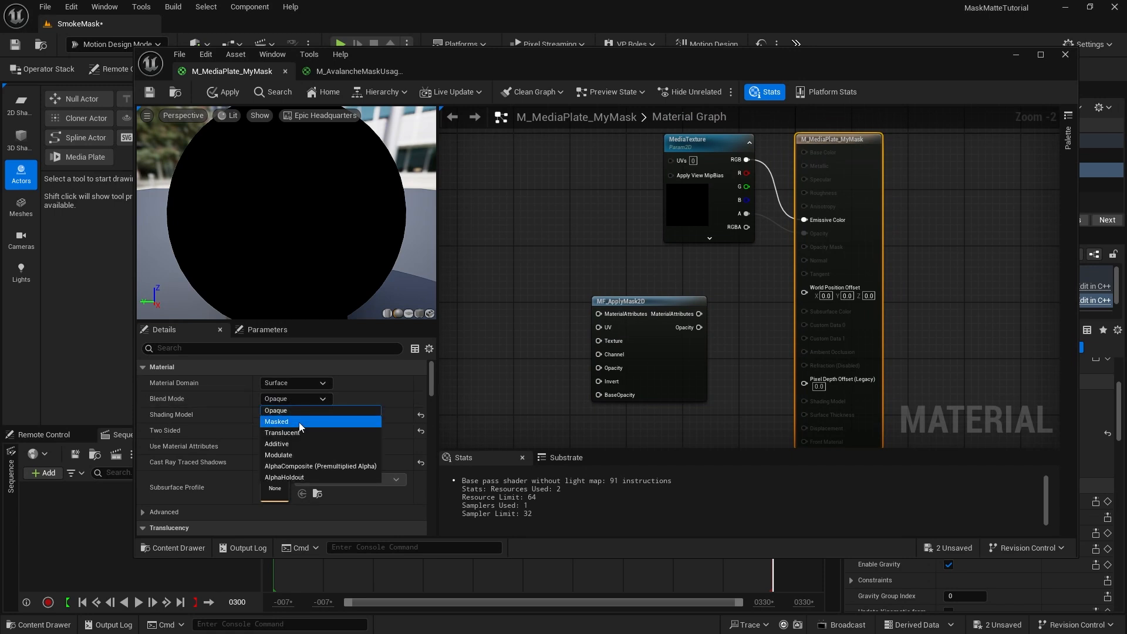
{"action": "left_click", "coordinate": [298, 421]}
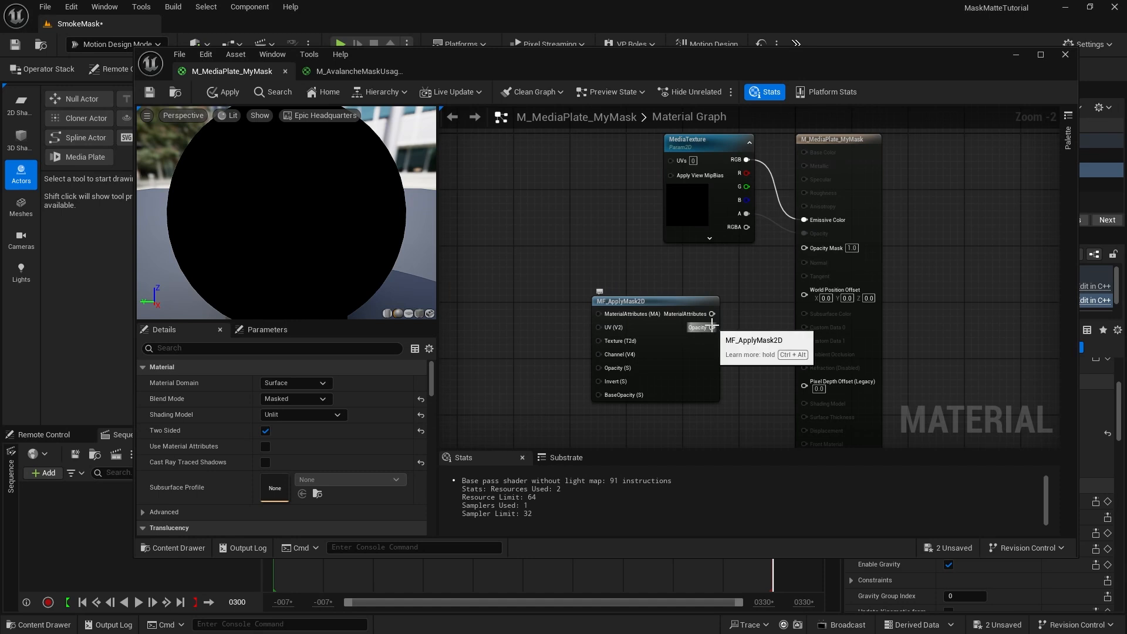
{"action": "left_click_drag", "start_coordinate": [712, 328], "coordinate": [805, 251]}
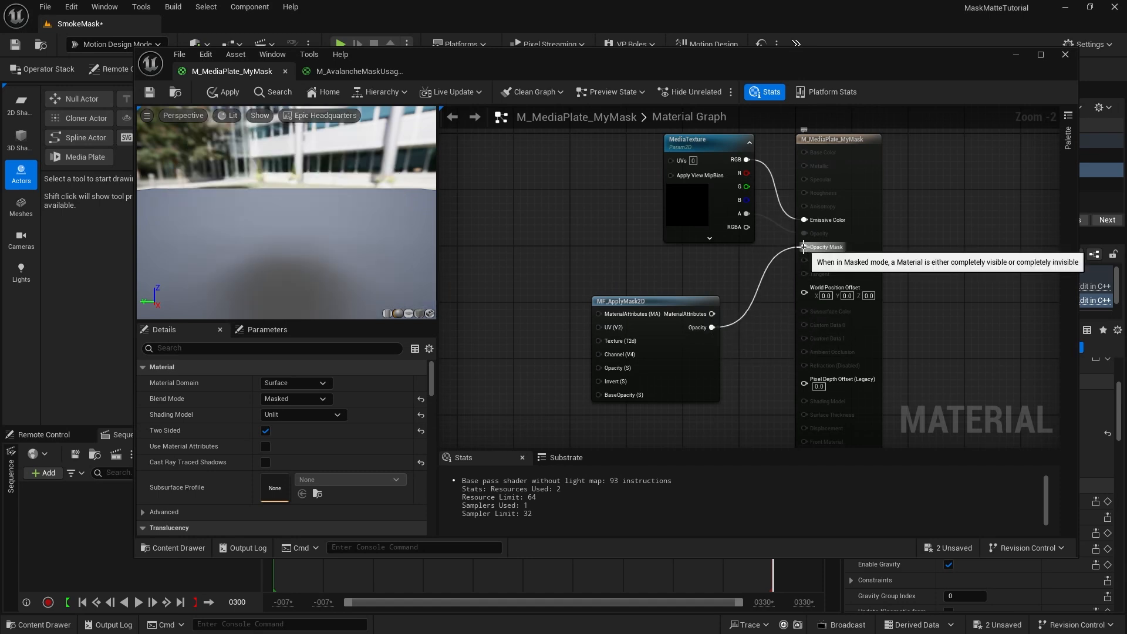
Add a constant node with value 1 and connect it to the Opacity input of MF_ApplyMask2D
{"action": "right_click_drag", "start_coordinate": [552, 274], "coordinate": [624, 282]}
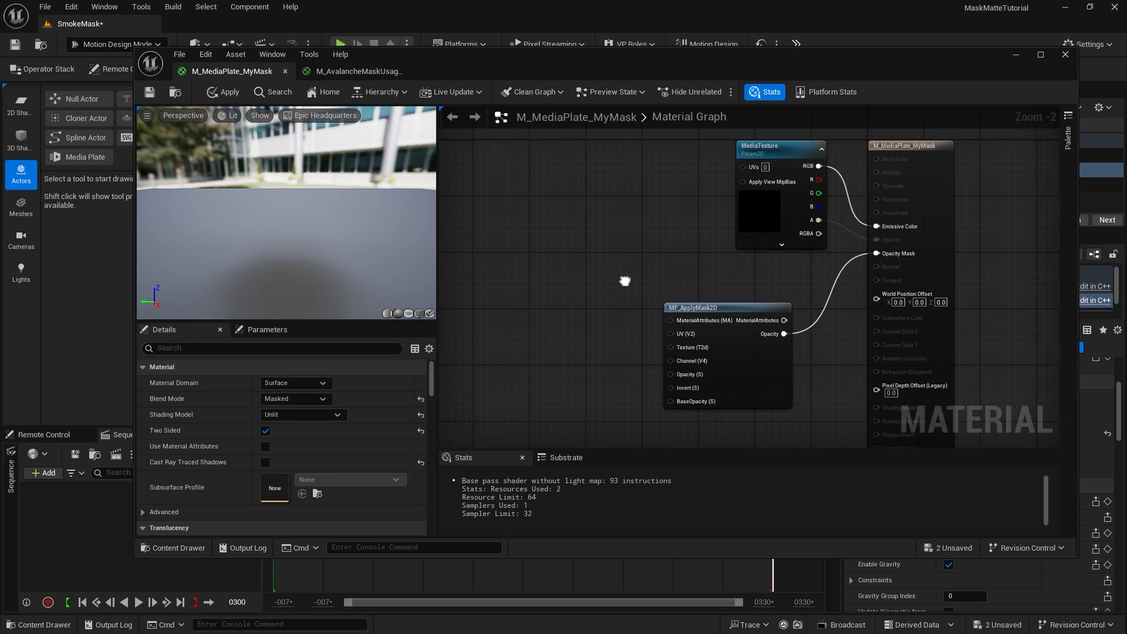
{"action": "left_click", "coordinate": [577, 279]}
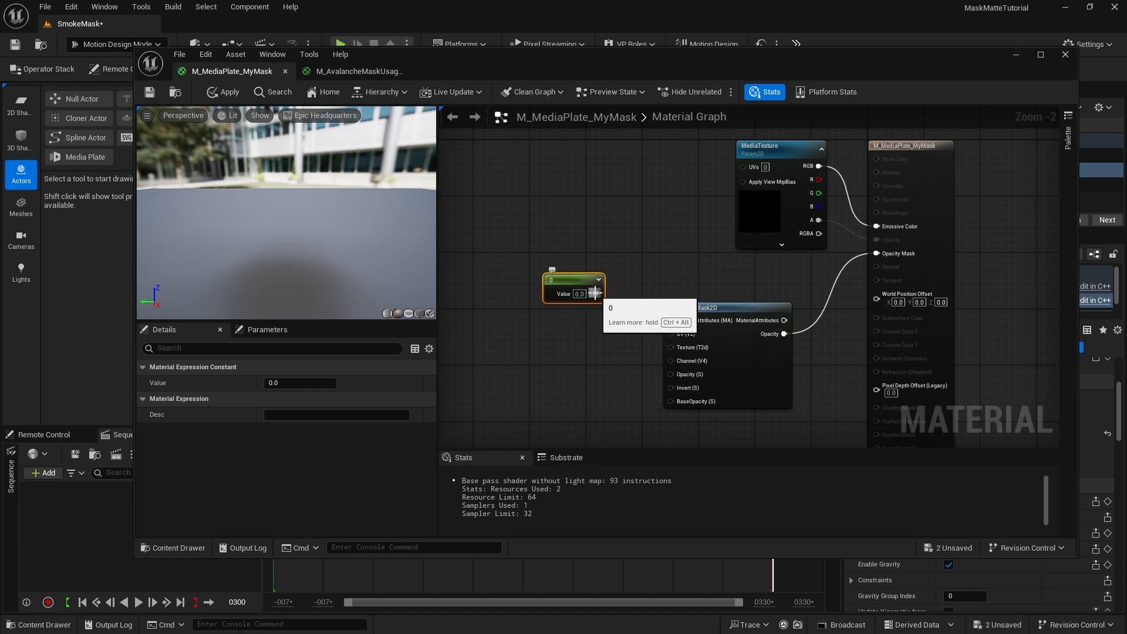
{"action": "left_click_drag", "start_coordinate": [596, 293], "coordinate": [674, 374]}
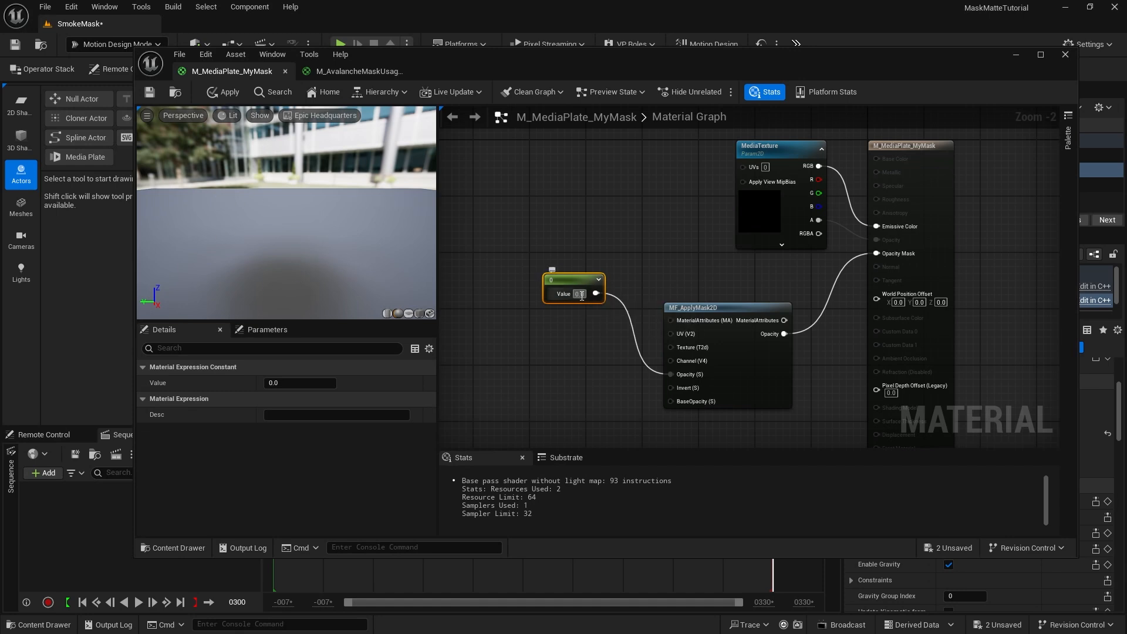
{"action": "type", "text": "1"}
{"action": "key", "text": "Return"}
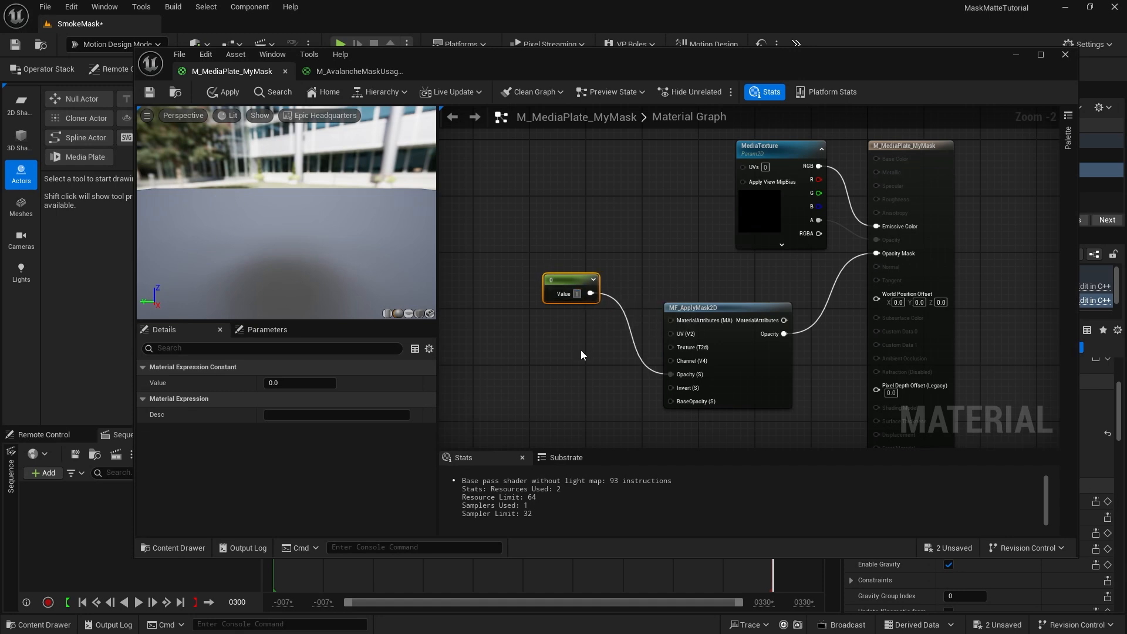
Convert the constant node to a parameter named Opacity
{"action": "right_click", "coordinate": [565, 281]}
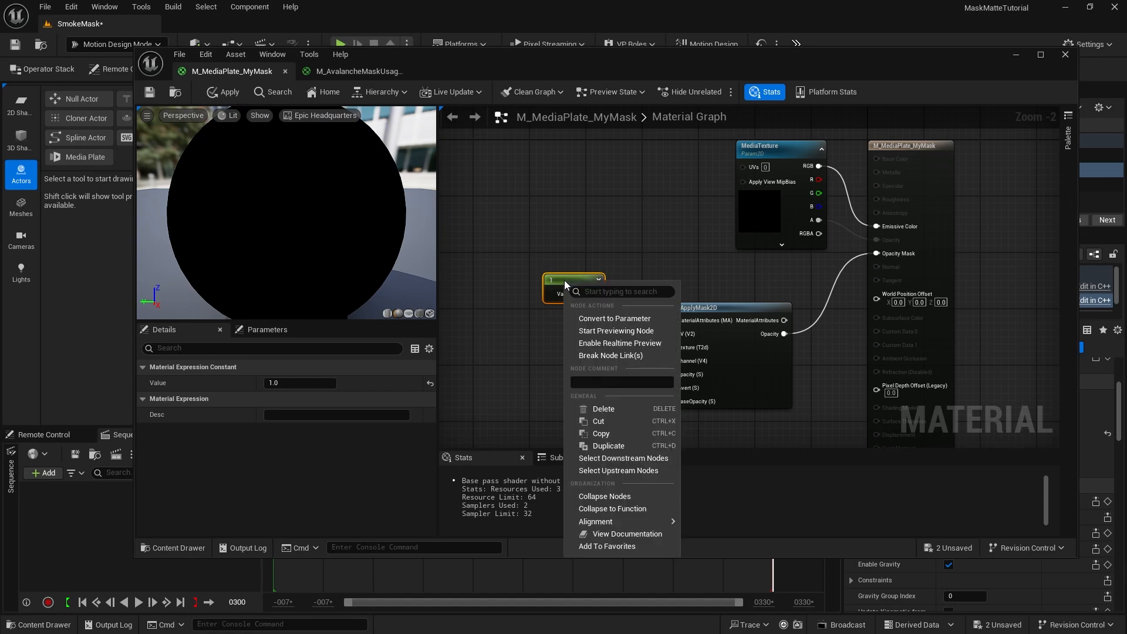
{"action": "left_click", "coordinate": [605, 320]}
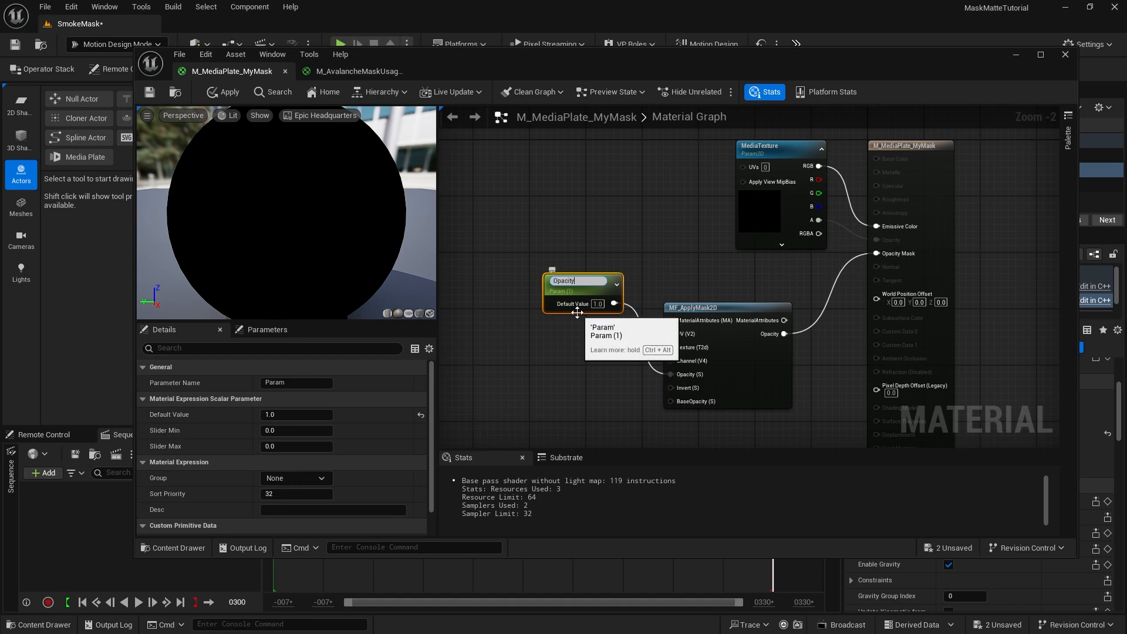
{"action": "key", "text": "Return"}
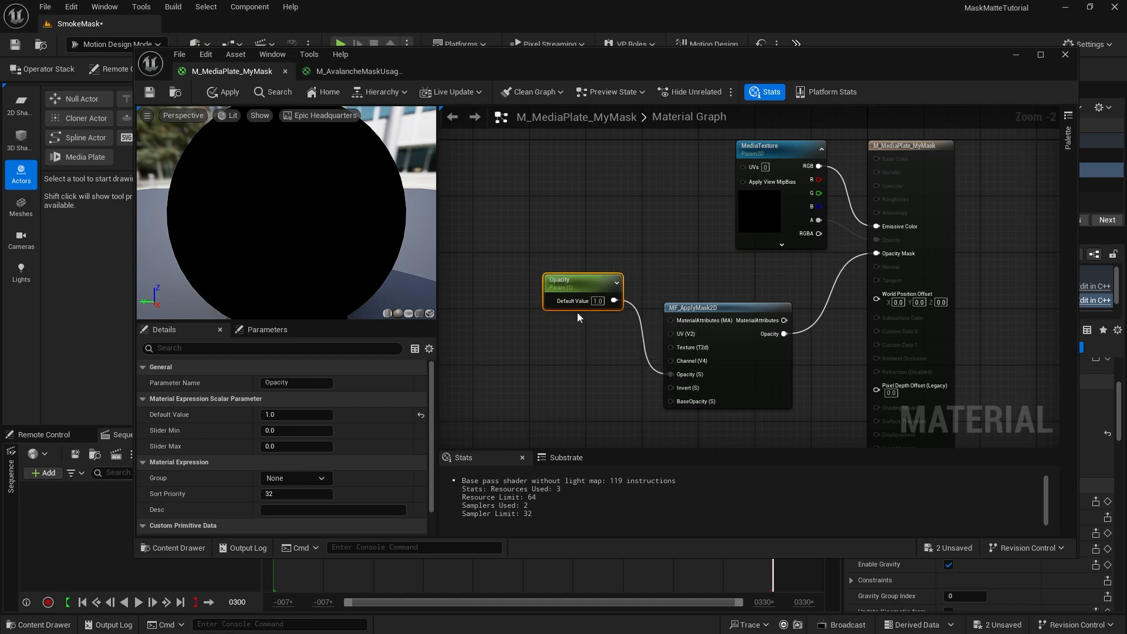
Apply and save the changes to M_MediaPlate_MyMask, and close the Material Editor
{"action": "left_click", "coordinate": [234, 94]}
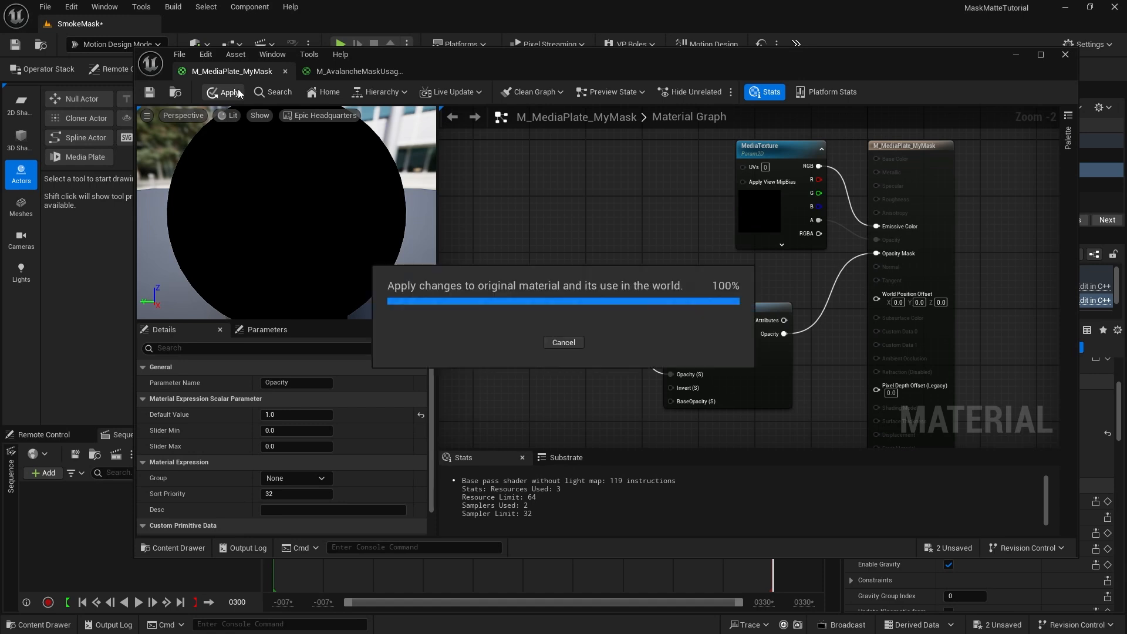
{"action": "left_click", "coordinate": [150, 94]}
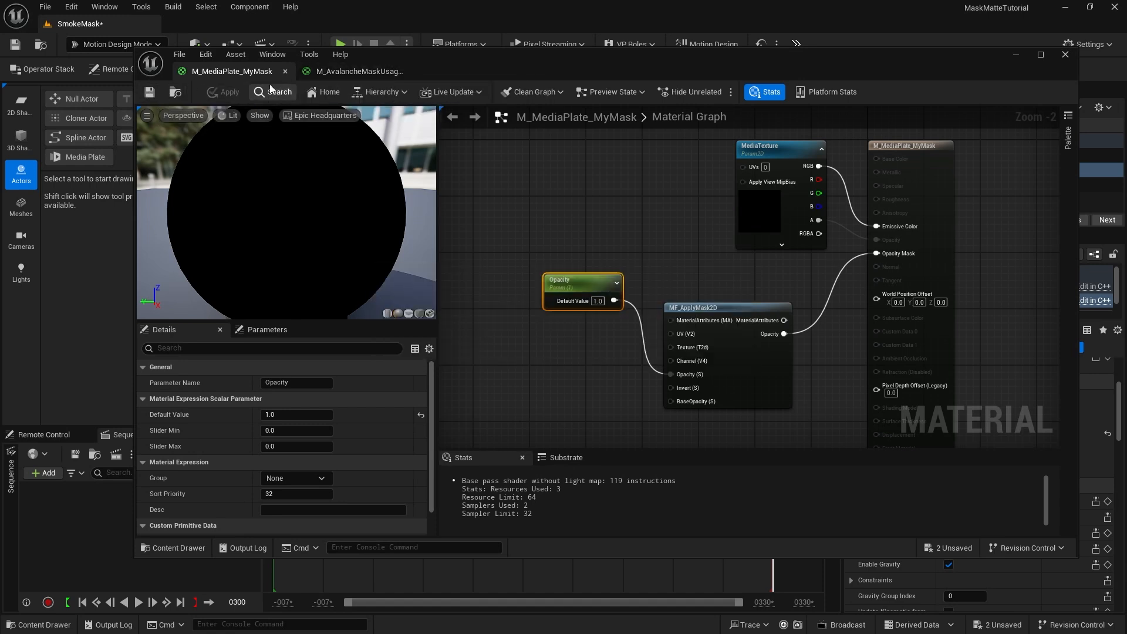
{"action": "left_click", "coordinate": [1069, 55]}
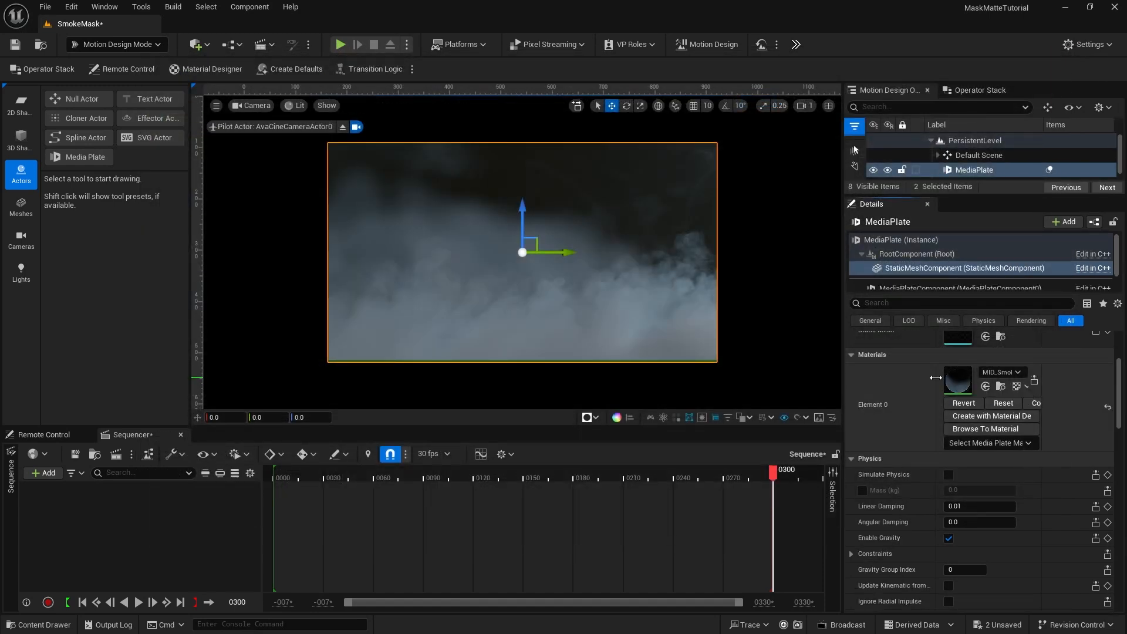
Assign M_MediaPlate_MyMask from the Media Plate Content folder to material Element 0 of the MediaPlate's StaticMeshComponent
{"action": "left_click", "coordinate": [987, 429]}
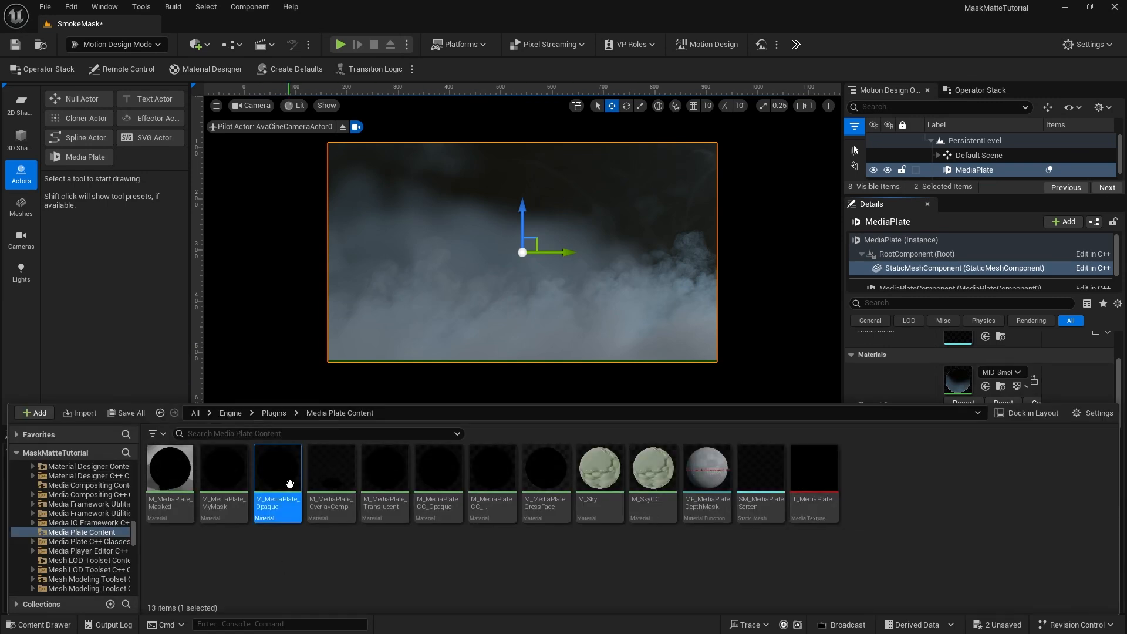
{"action": "mouse_move", "coordinate": [289, 486]}
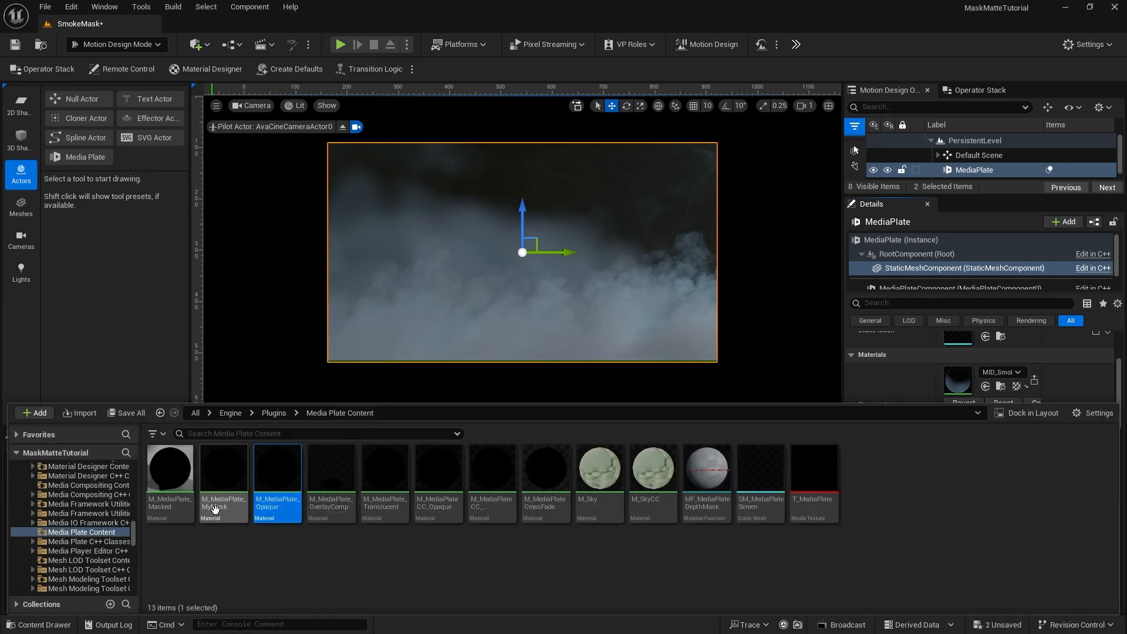
{"action": "mouse_move", "coordinate": [221, 491]}
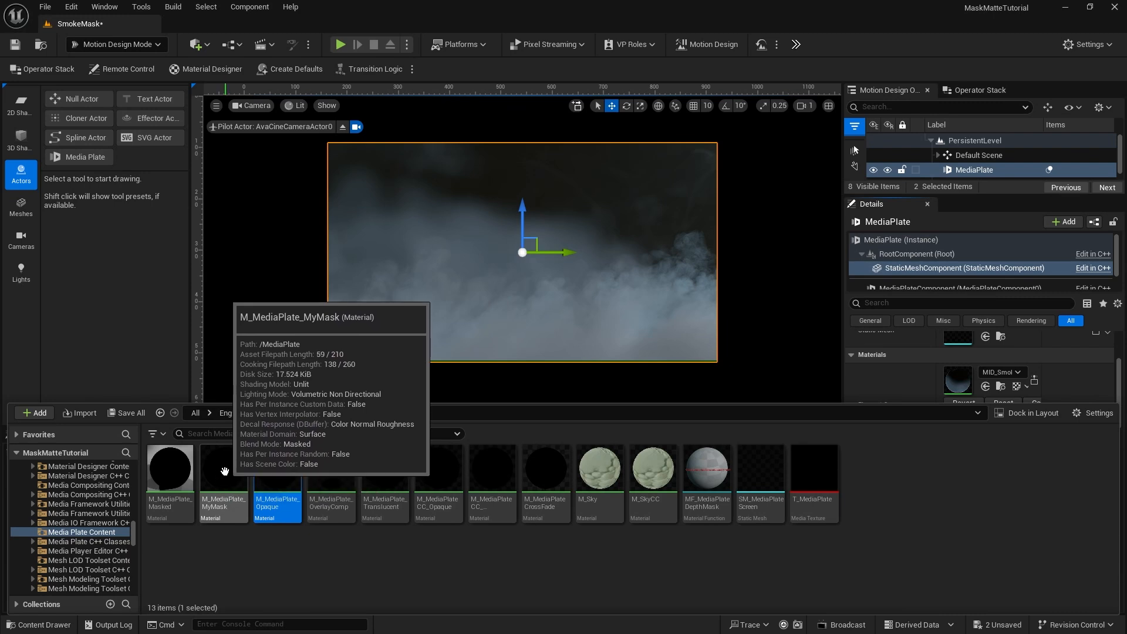
{"action": "left_click", "coordinate": [225, 473]}
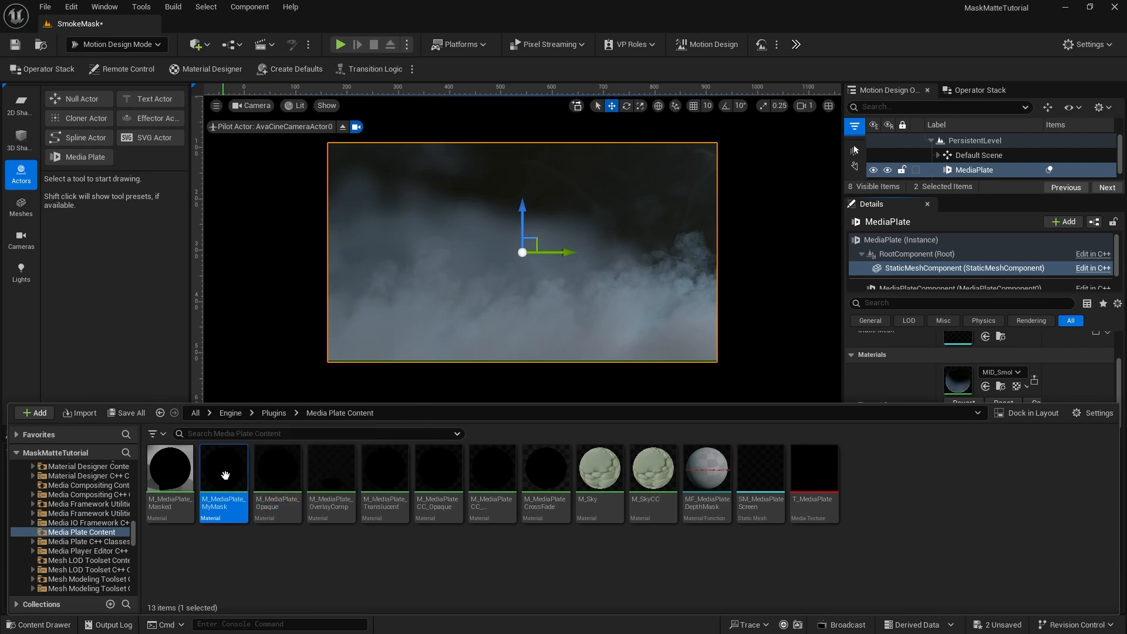
{"action": "left_click_drag", "start_coordinate": [225, 474], "coordinate": [958, 382]}
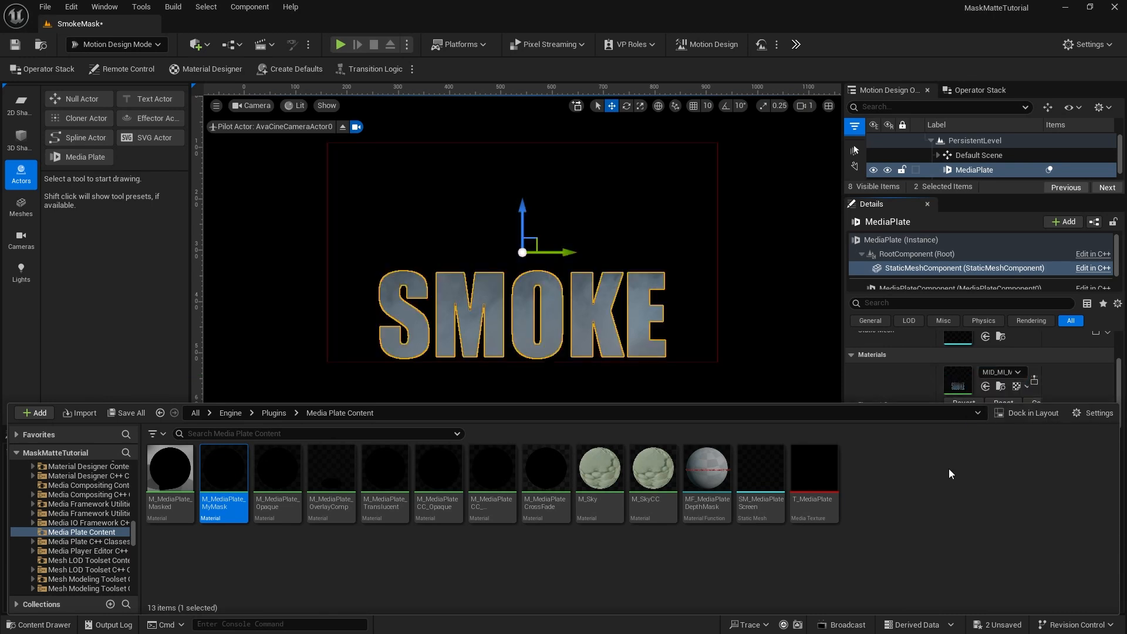
Move the SMOKE text actor upward, to a Z location of about -50.56
{"action": "key", "text": "ctrl+space"}
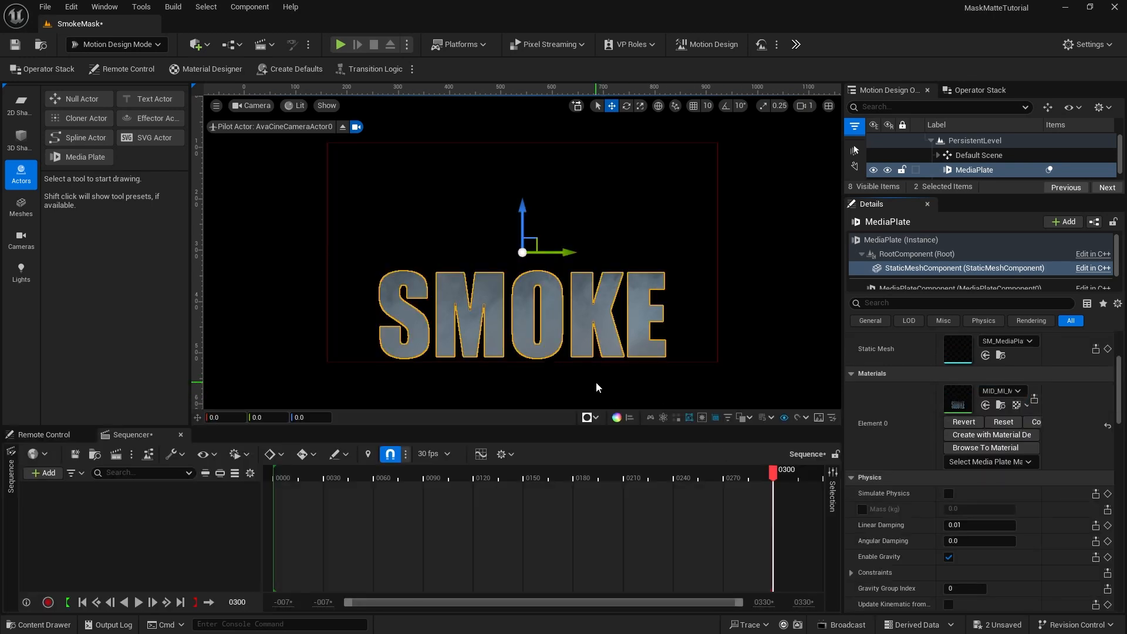
{"action": "left_click", "coordinate": [895, 238]}
{"action": "left_click", "coordinate": [988, 360]}
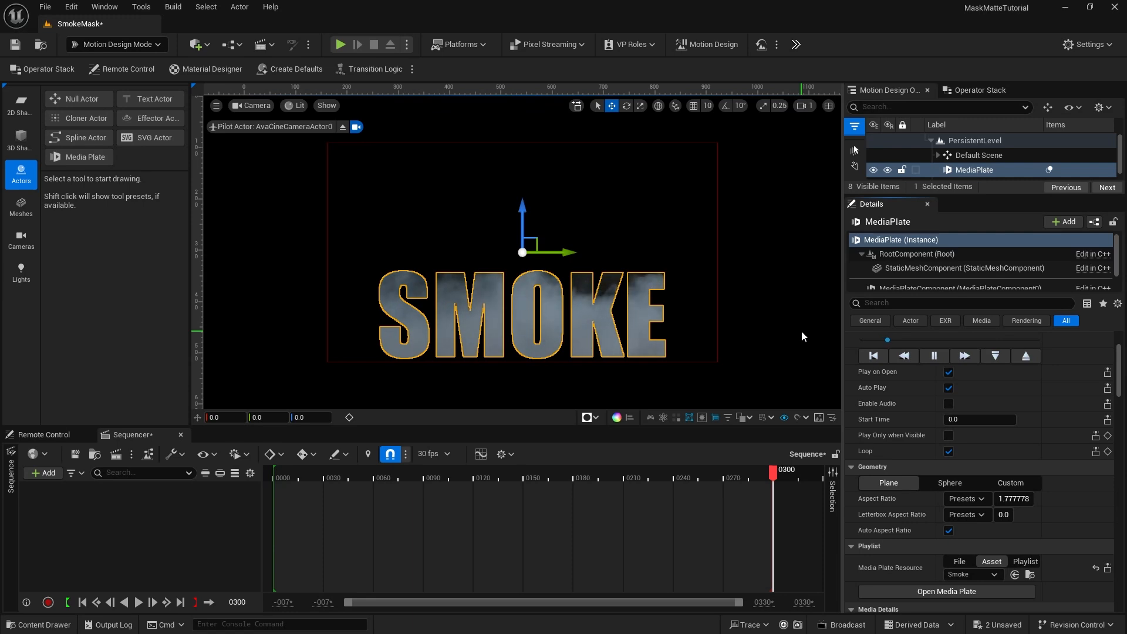
{"action": "left_click_drag", "start_coordinate": [922, 199], "coordinate": [922, 243]}
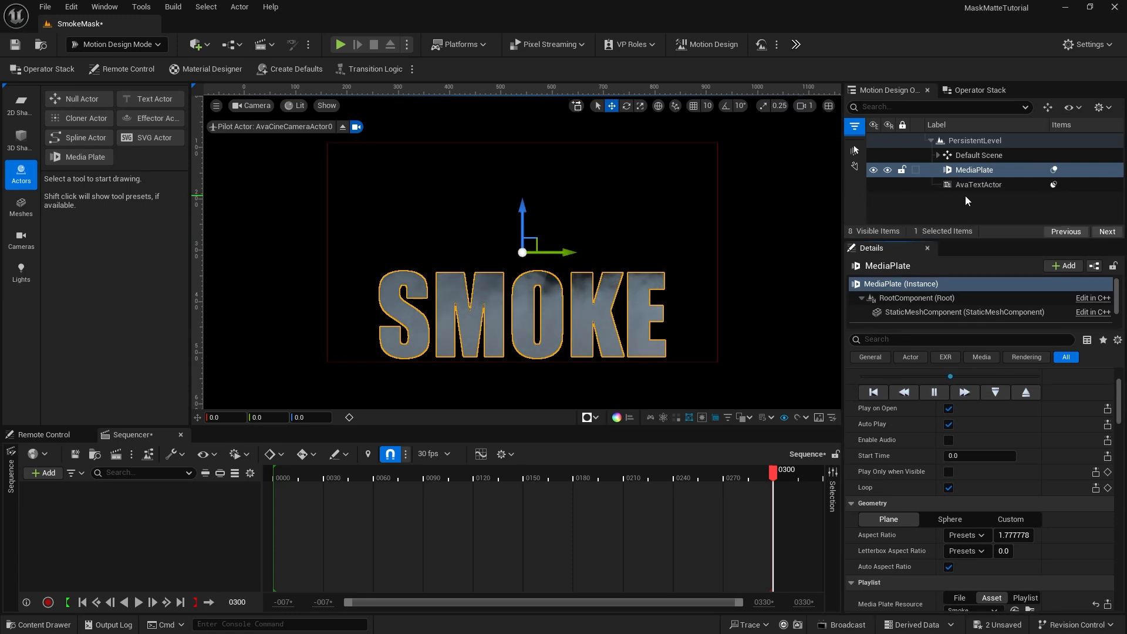
{"action": "left_click", "coordinate": [979, 184]}
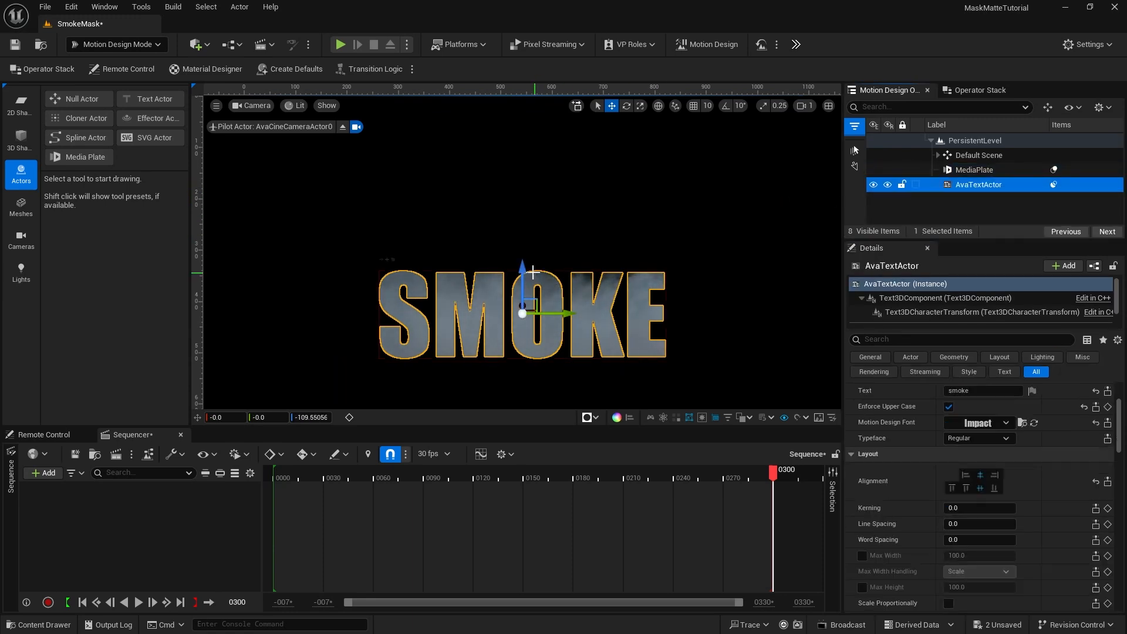
{"action": "left_click_drag", "start_coordinate": [522, 264], "coordinate": [522, 233]}
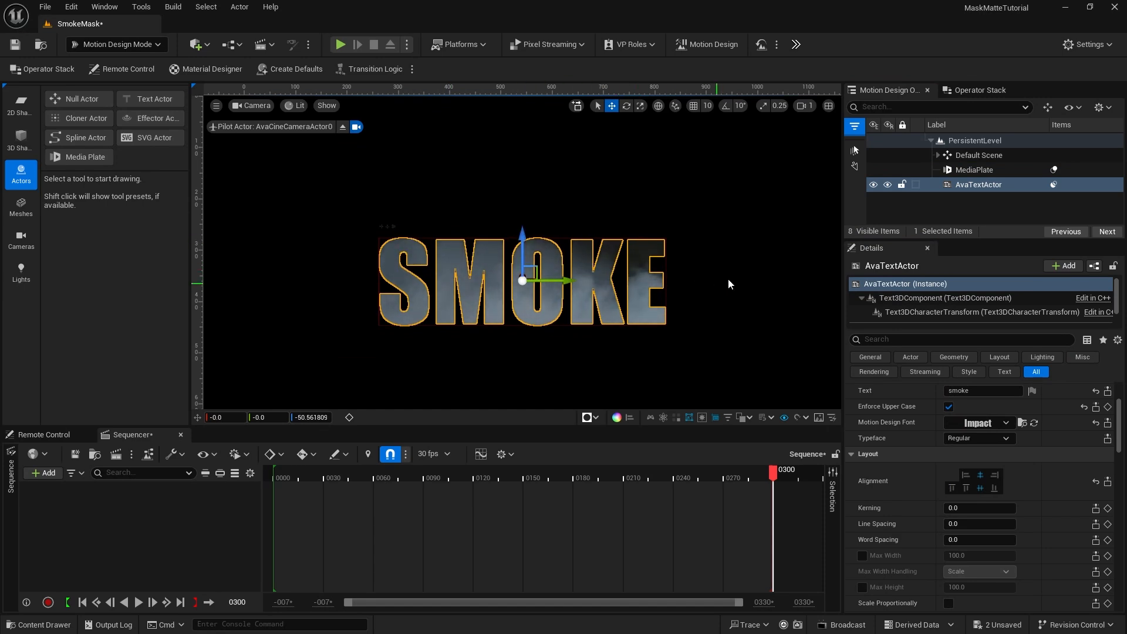
Add the MediaPlate to the sequence with its autoplay disabled, and play the sequence from the start
{"action": "left_click", "coordinate": [964, 122]}
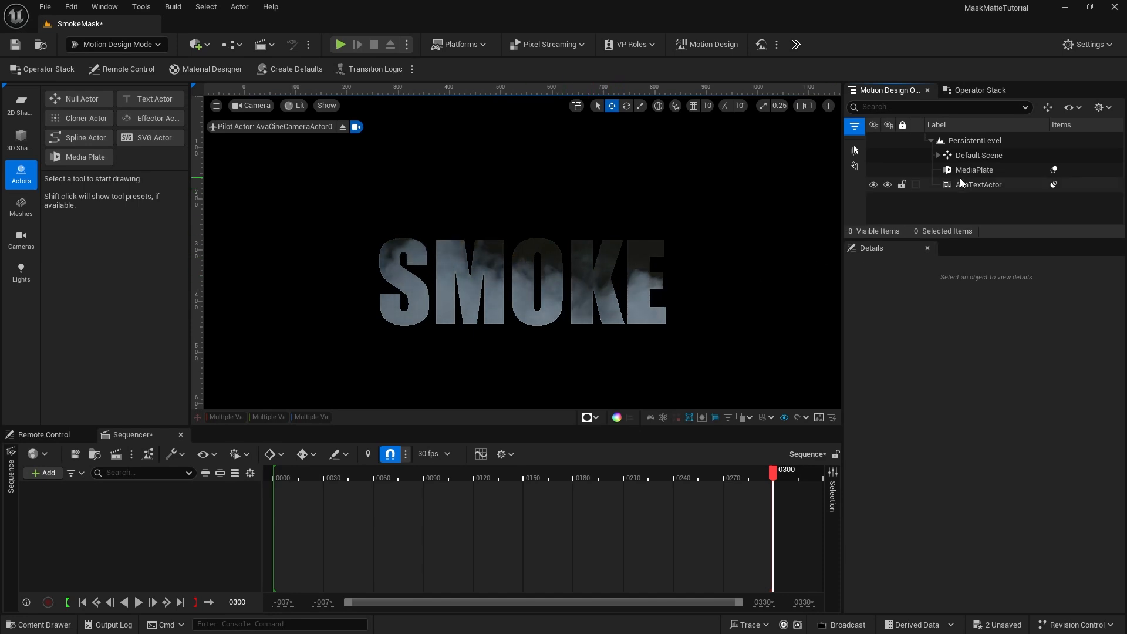
{"action": "left_click_drag", "start_coordinate": [963, 170], "coordinate": [155, 530]}
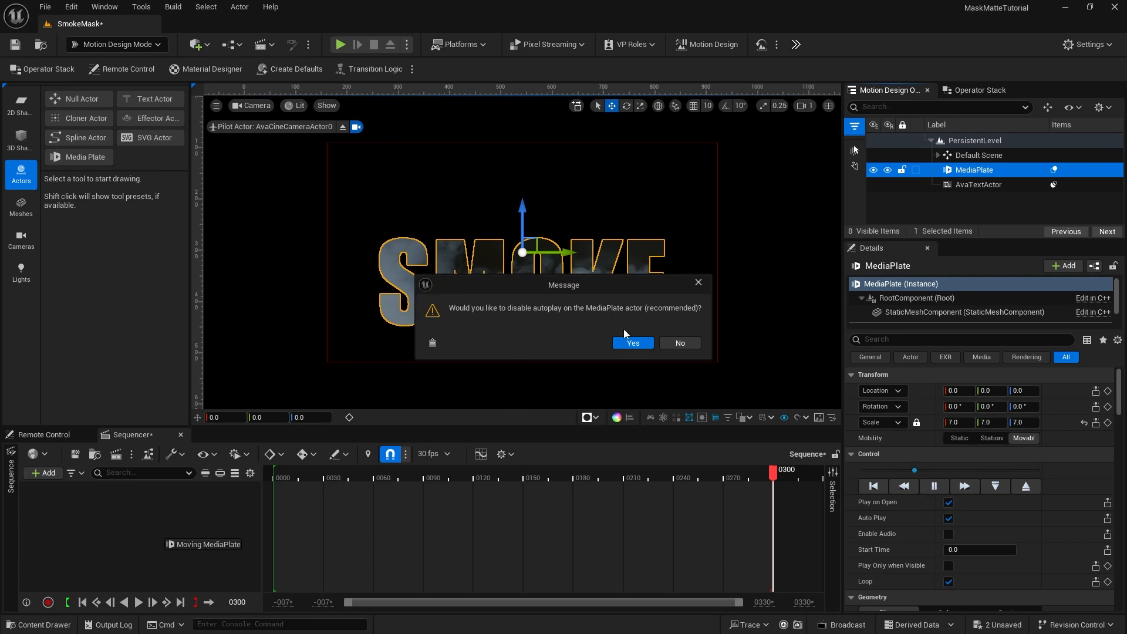
{"action": "left_click", "coordinate": [633, 344]}
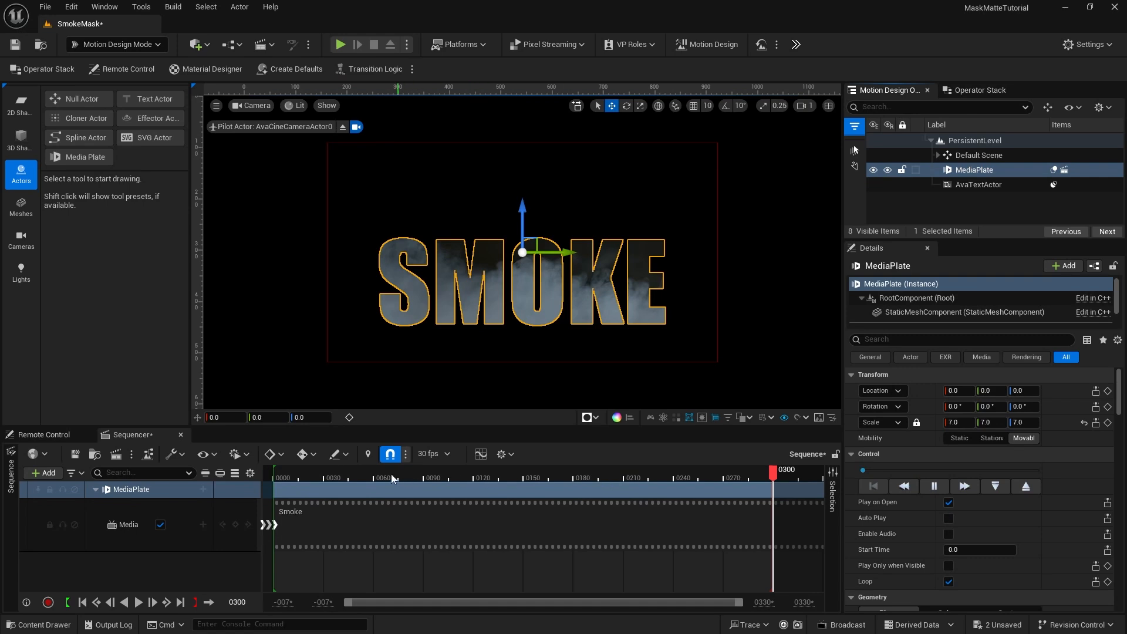
{"action": "left_click_drag", "start_coordinate": [311, 474], "coordinate": [277, 478]}
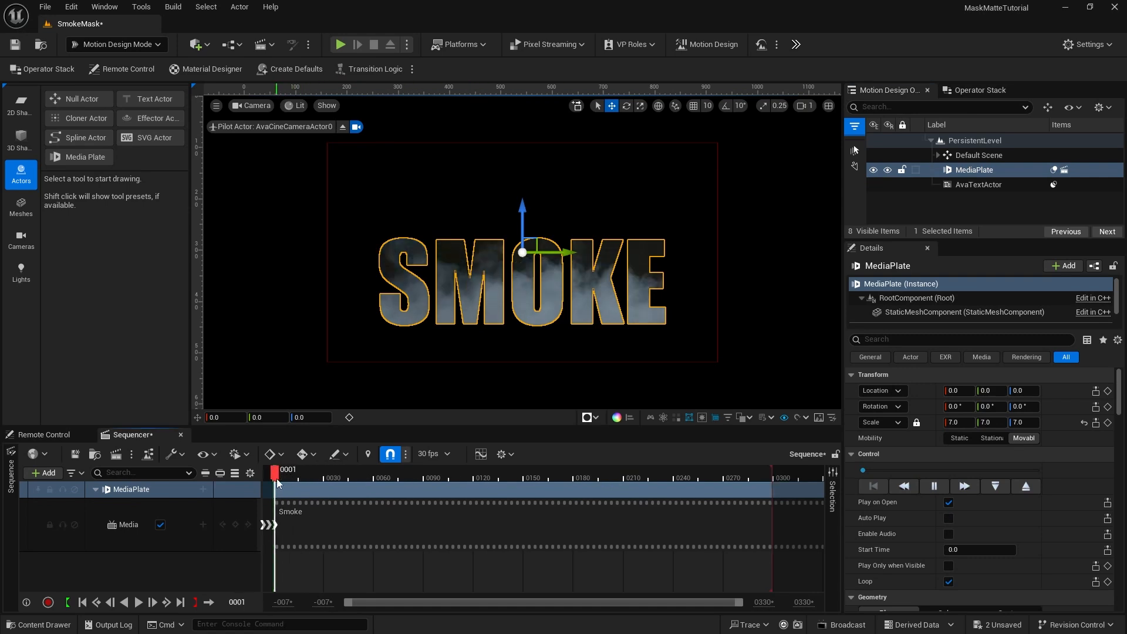
{"action": "left_click", "coordinate": [139, 602]}
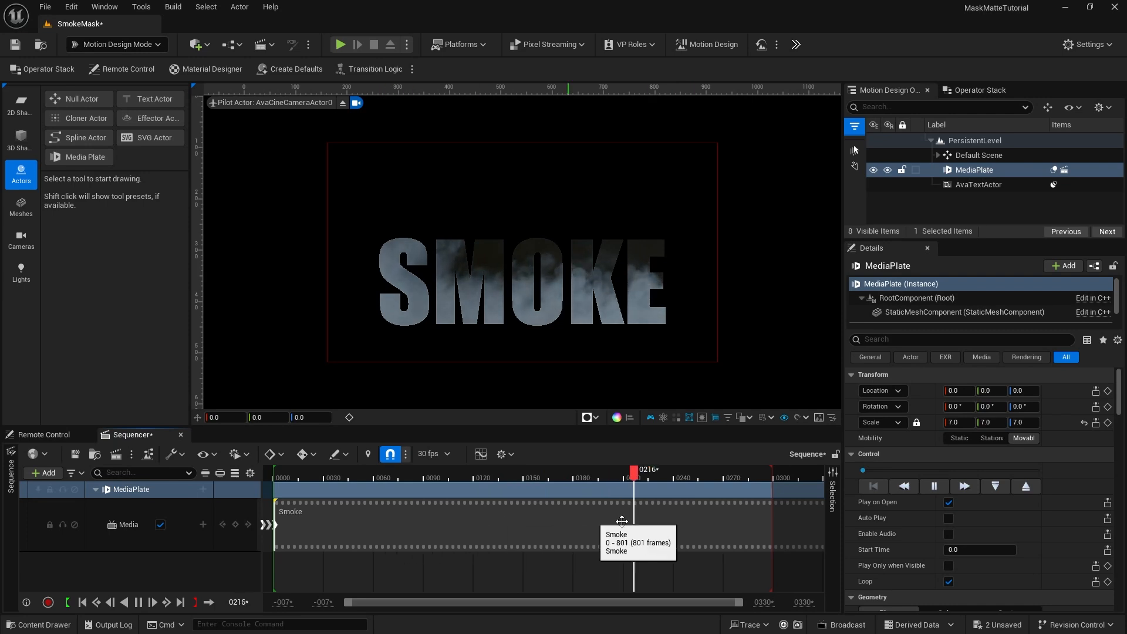
Set the Kerning of AvaTextActor to 2.0
{"action": "left_click", "coordinate": [946, 206]}
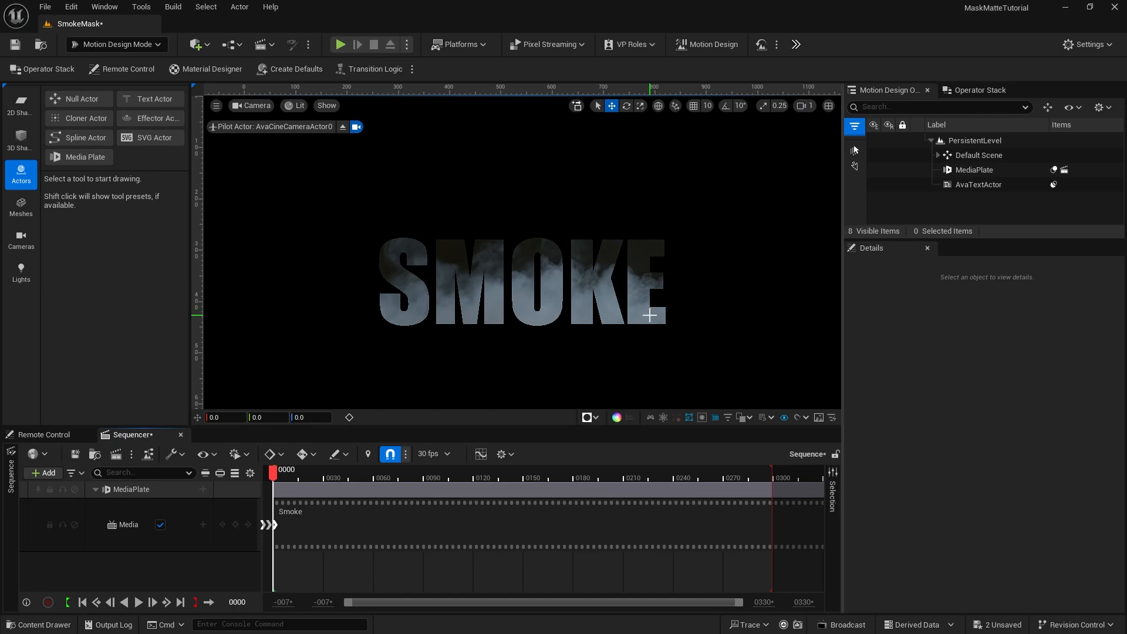
{"action": "left_click", "coordinate": [949, 185]}
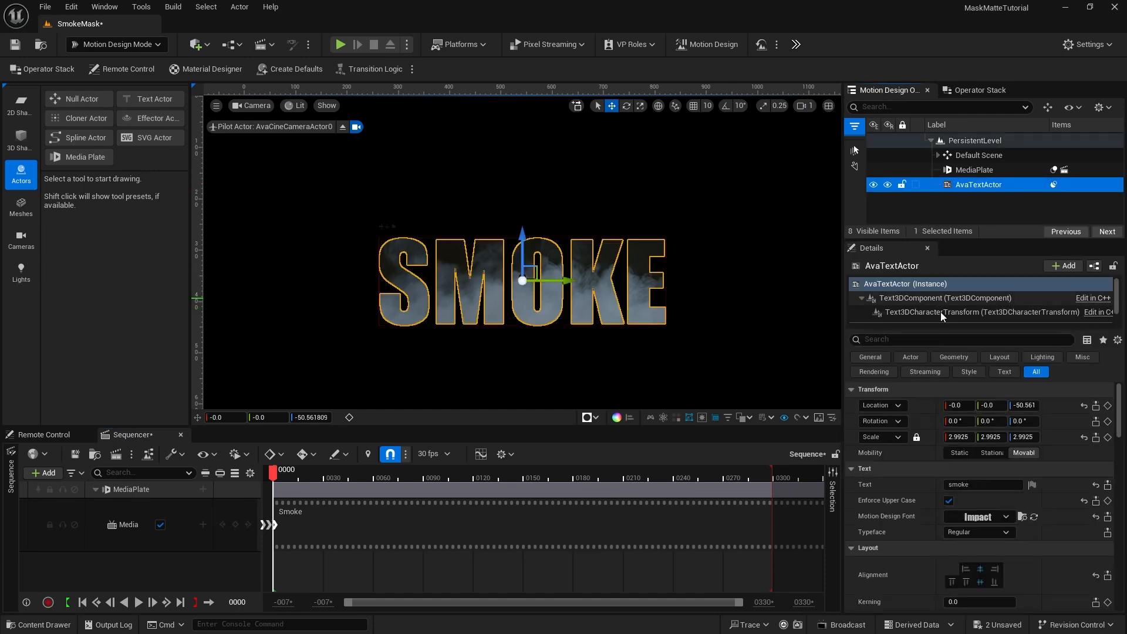
{"action": "scroll", "coordinate": [929, 516], "scroll_direction": "down", "scroll_amount": 4}
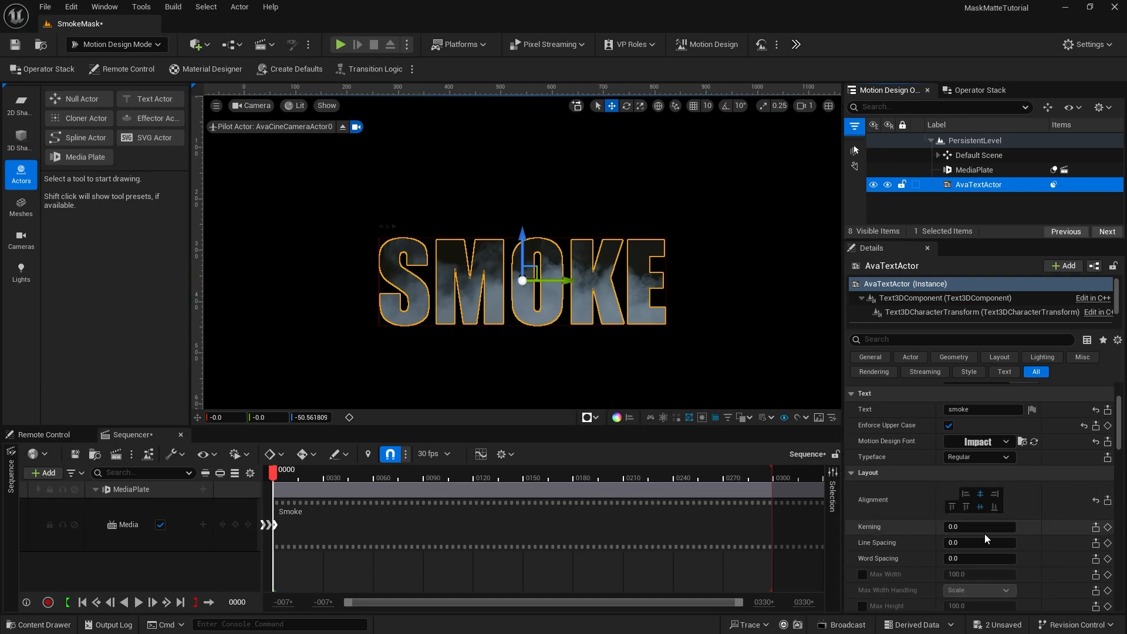
{"action": "left_click", "coordinate": [954, 527]}
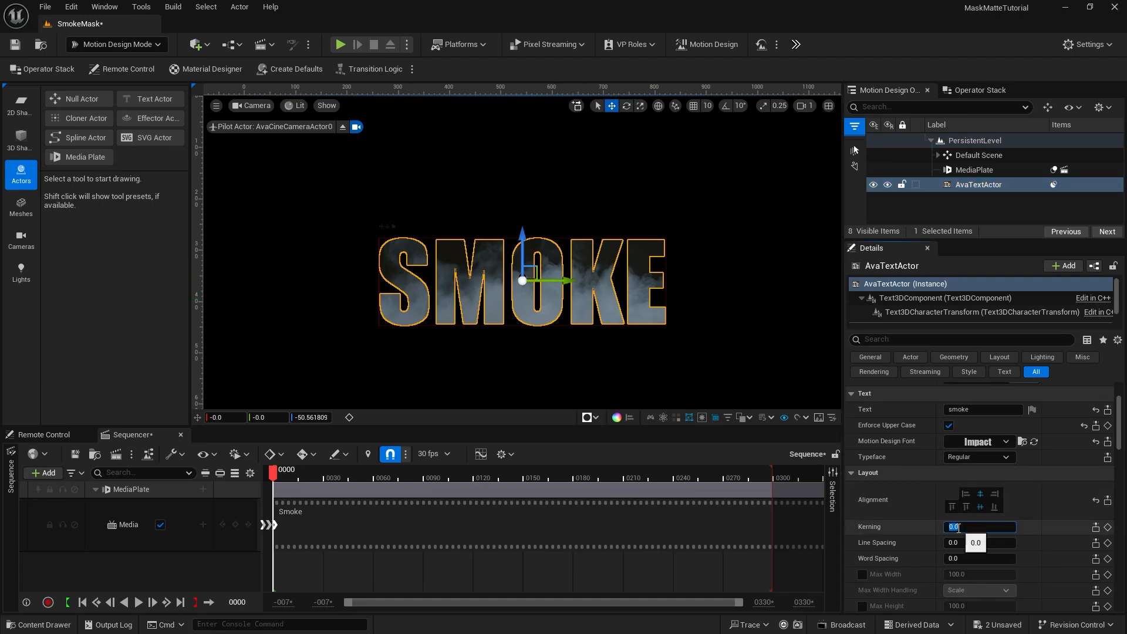
{"action": "key", "text": "Return"}
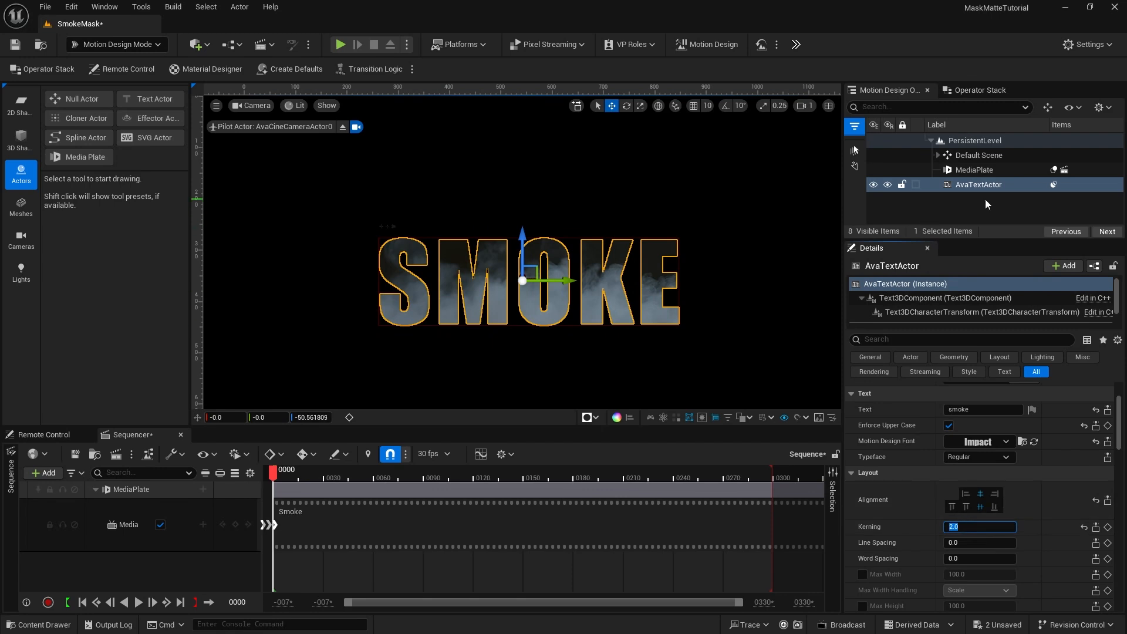
Duplicate AvaTextActor as an unmasked SMOKE text and set the copy's Extrude to 15
{"action": "left_click", "coordinate": [964, 201]}
{"action": "left_click", "coordinate": [950, 186]}
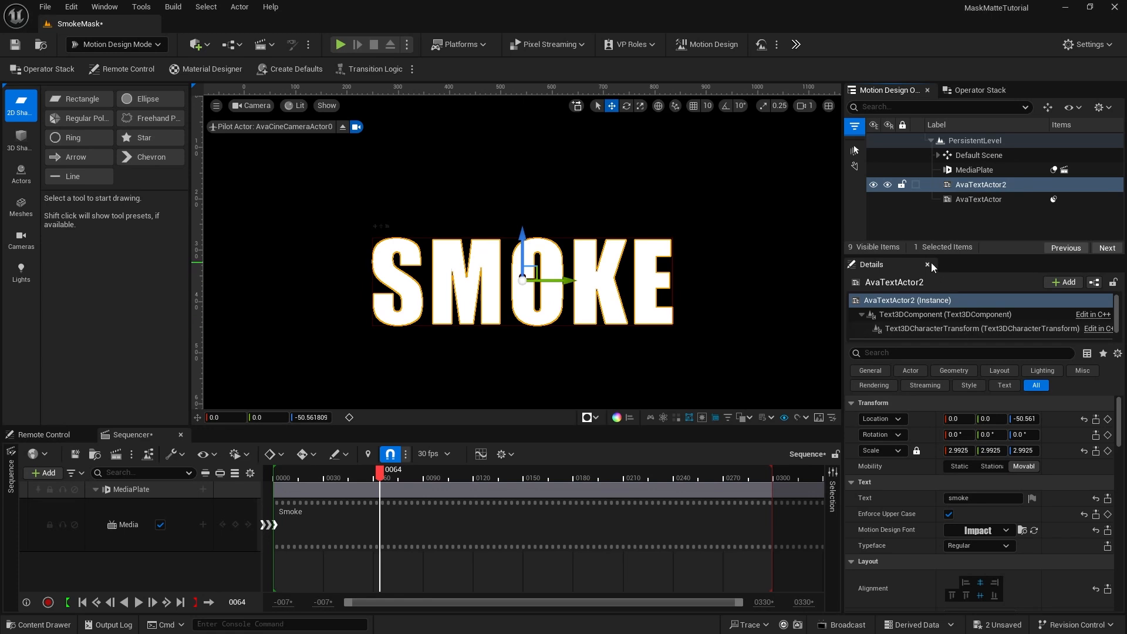
{"action": "left_click_drag", "start_coordinate": [914, 256], "coordinate": [915, 222]}
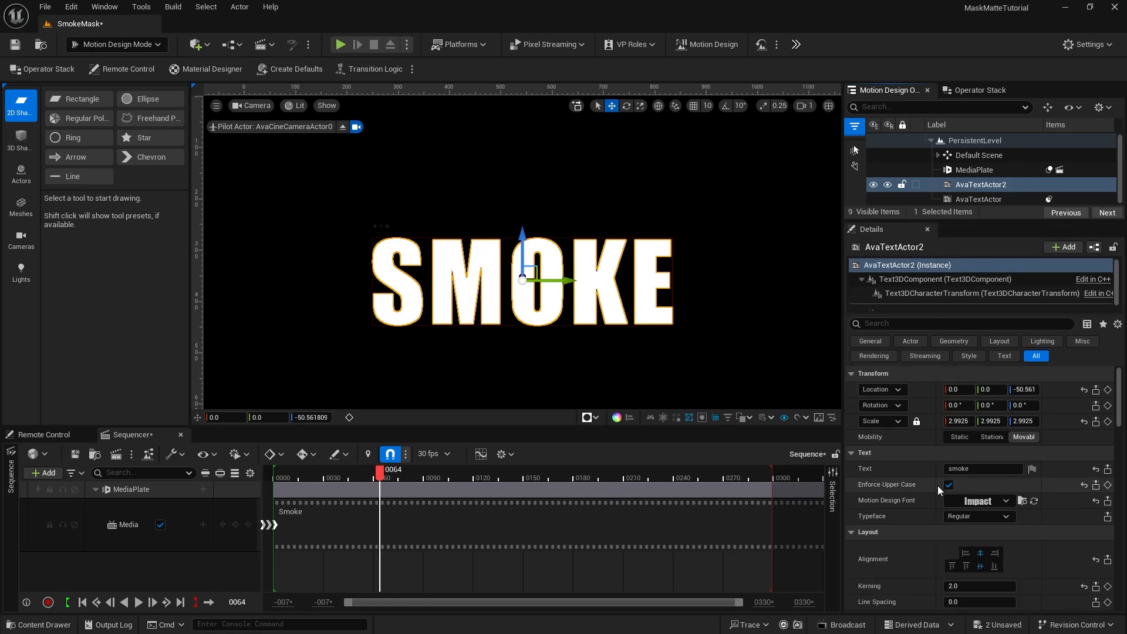
{"action": "scroll", "coordinate": [902, 493], "scroll_direction": "down", "scroll_amount": 3}
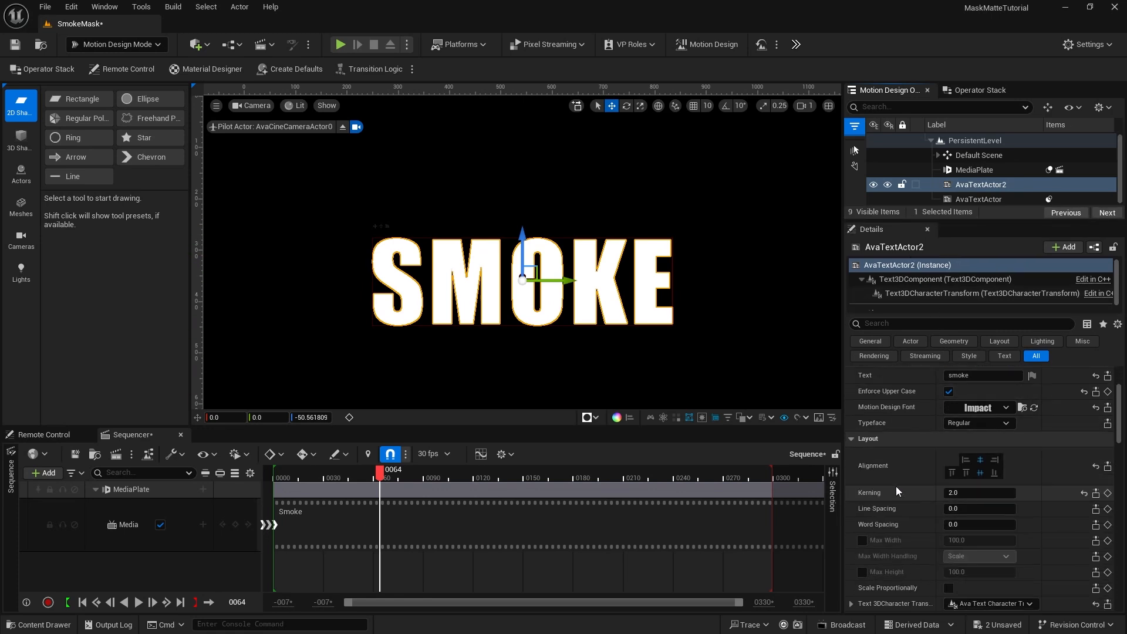
{"action": "scroll", "coordinate": [896, 486], "scroll_direction": "down", "scroll_amount": 5}
{"action": "scroll", "coordinate": [894, 484], "scroll_direction": "down", "scroll_amount": 1}
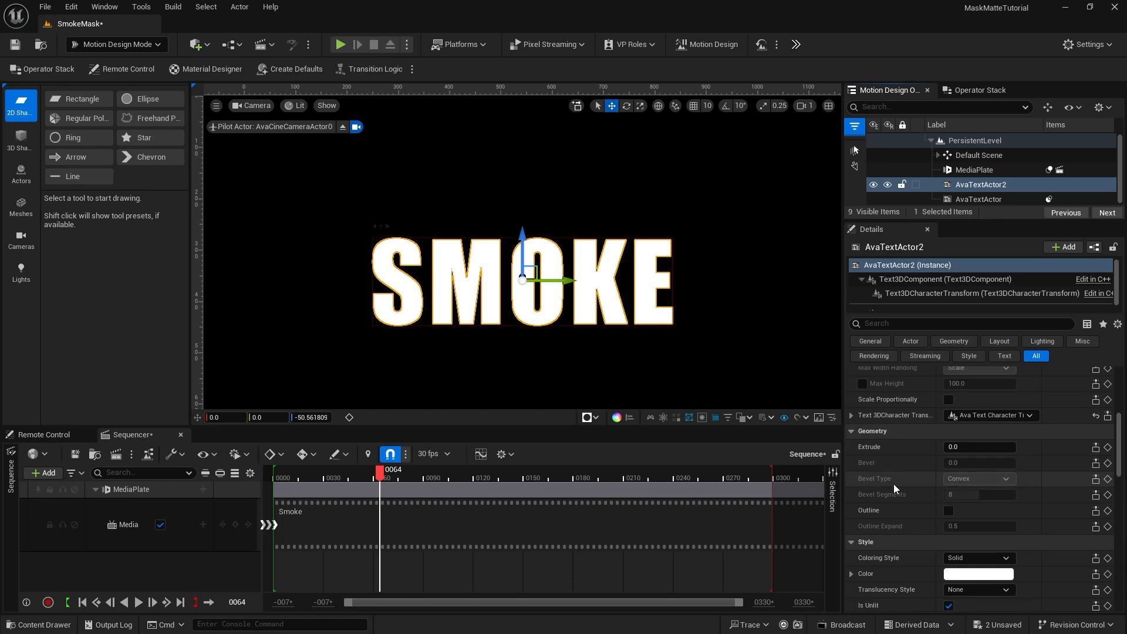
{"action": "left_click", "coordinate": [996, 448]}
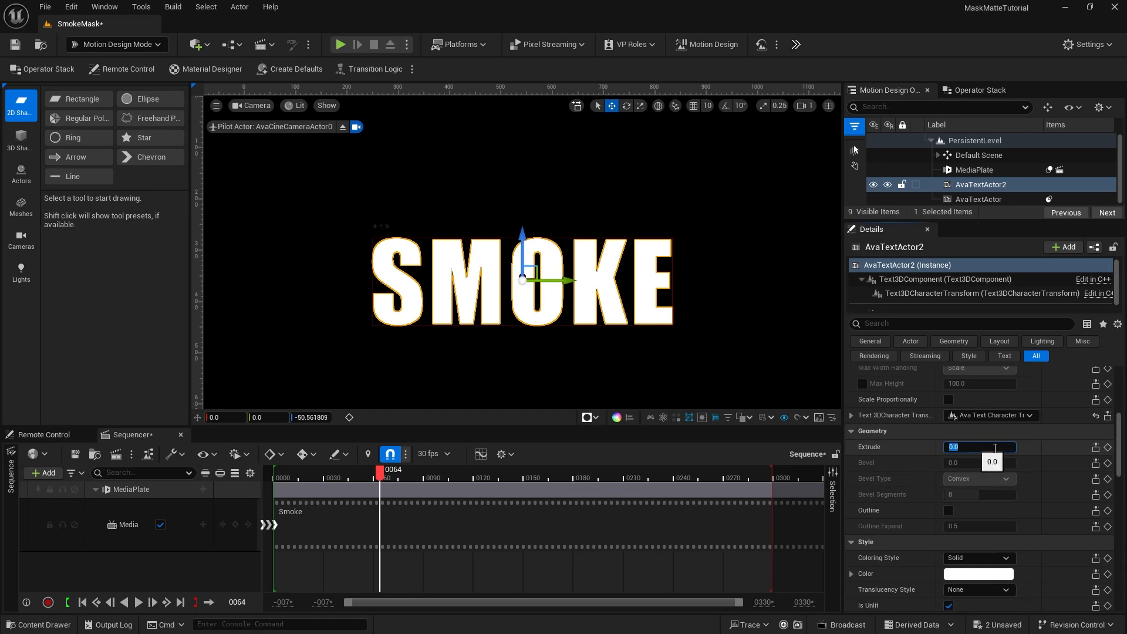
{"action": "type", "text": "15"}
{"action": "key", "text": "Return"}
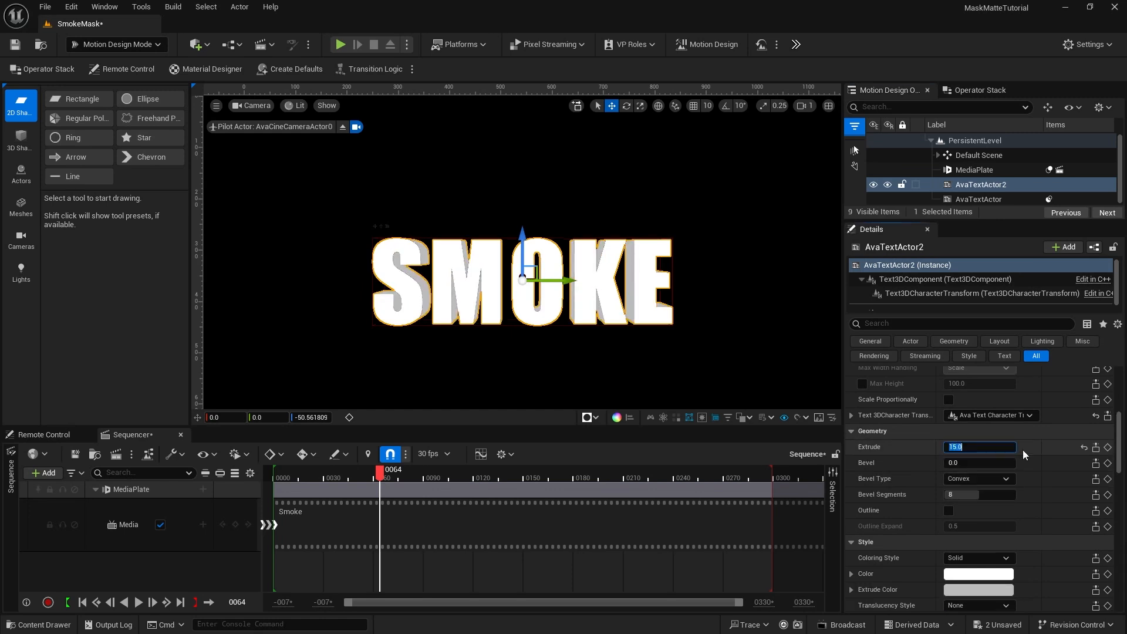
Set the Bevel of AvaTextActor2 to 1 and enable its Outline
{"action": "left_click", "coordinate": [956, 462]}
{"action": "type", "text": "1"}
{"action": "key", "text": "Return"}
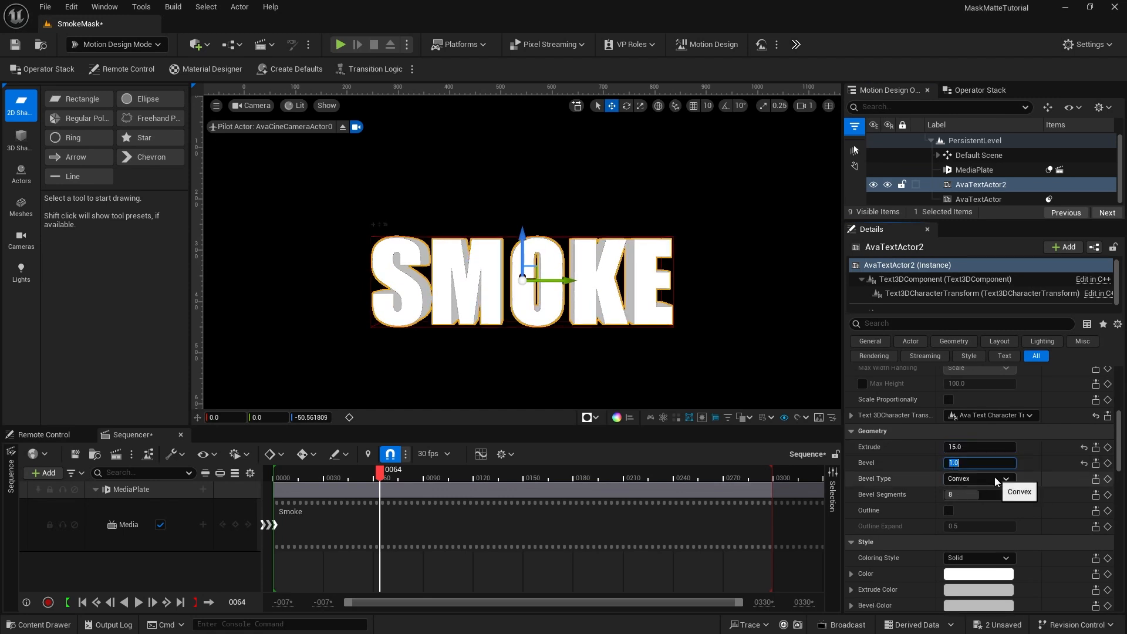
{"action": "left_click", "coordinate": [950, 511]}
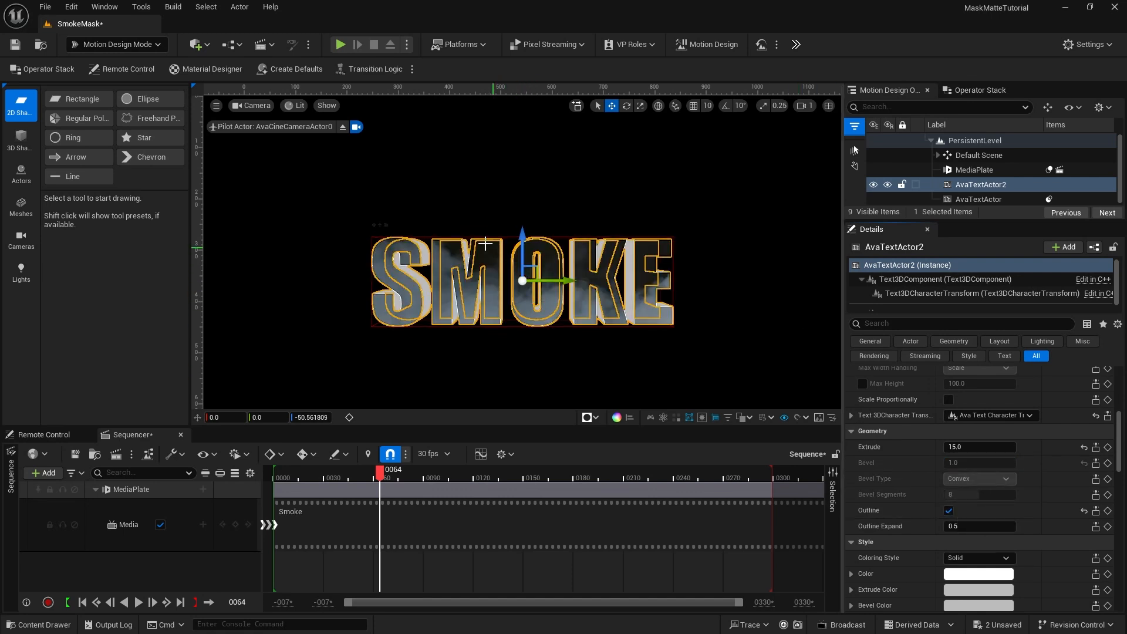
Stop piloting AvaCineCameraActor0 and reduce the viewport camera speed to 0.033
{"action": "left_click", "coordinate": [343, 128]}
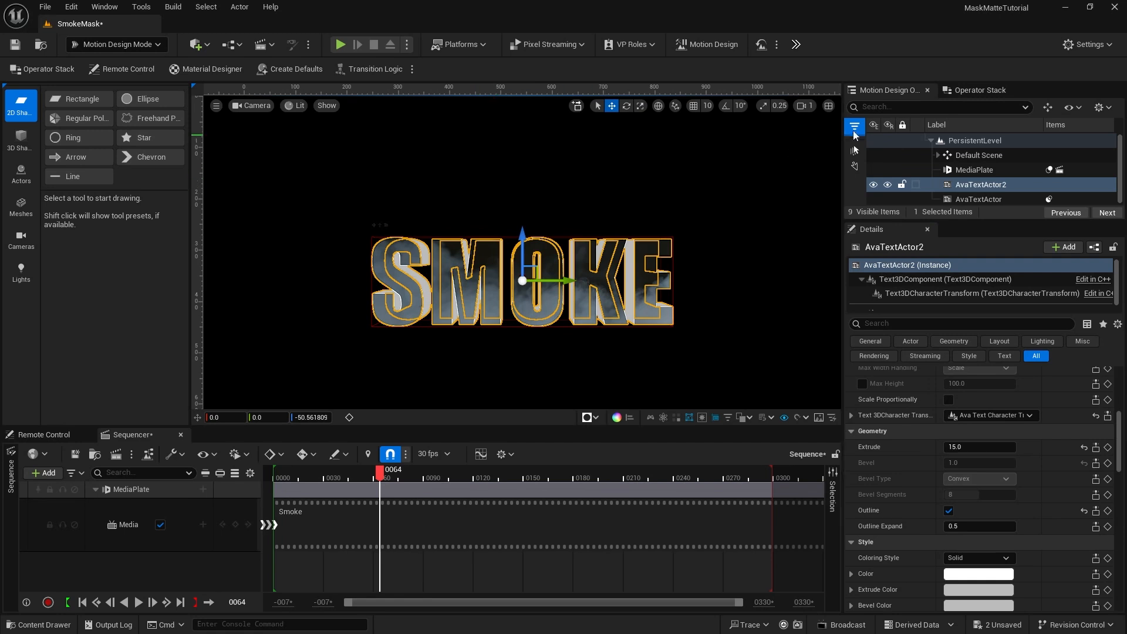
{"action": "left_click", "coordinate": [804, 106]}
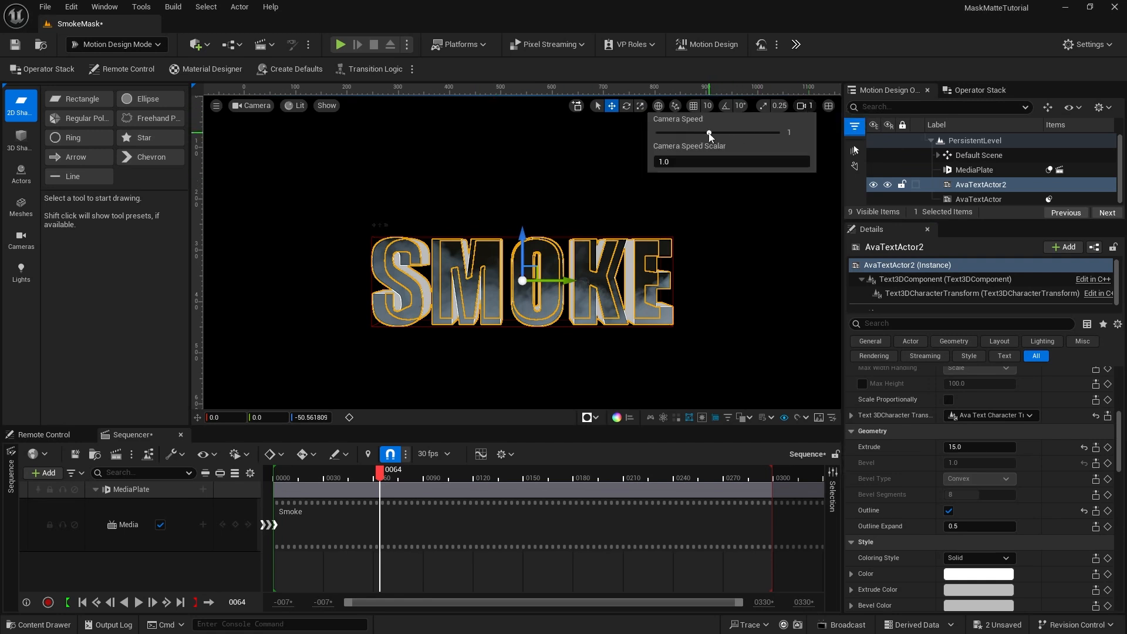
{"action": "left_click_drag", "start_coordinate": [709, 133], "coordinate": [673, 134]}
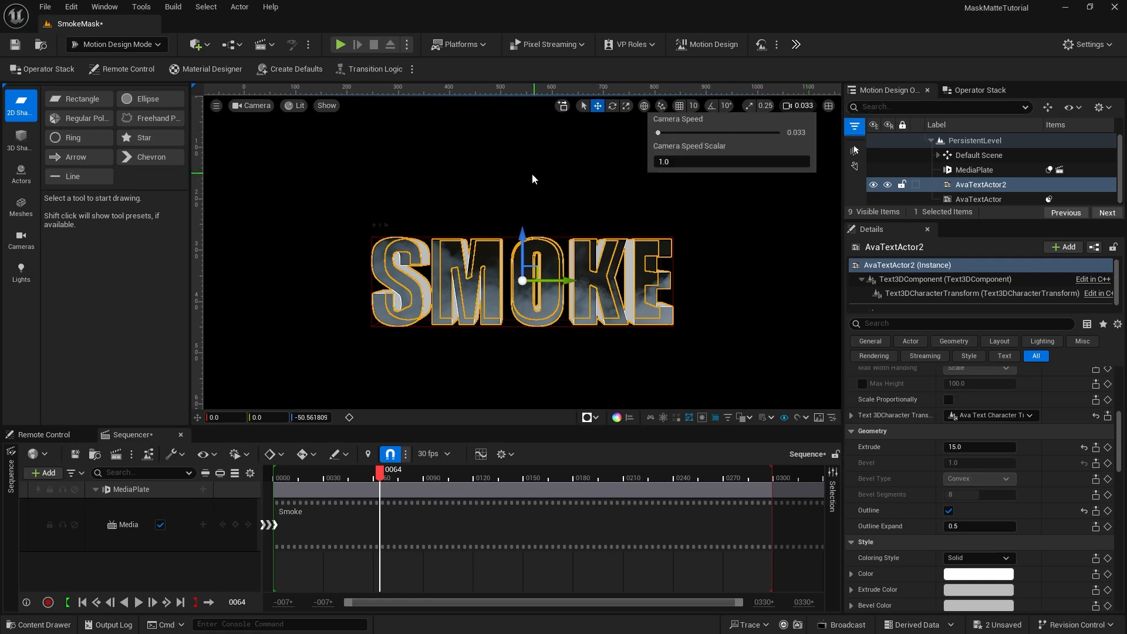
Move the MediaPlate along the X axis to about 13.48, back inside the extruded SMOKE letters
{"action": "right_click_drag", "start_coordinate": [532, 179], "coordinate": [550, 195]}
{"action": "key", "text": "a"}
{"action": "left_click", "coordinate": [963, 169]}
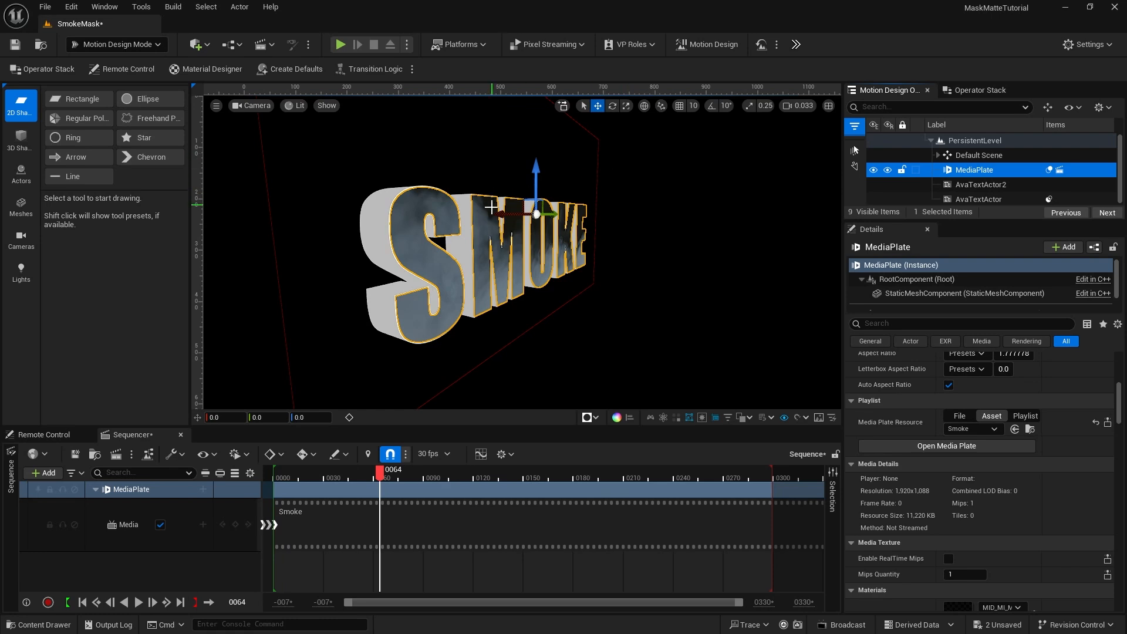
{"action": "left_click_drag", "start_coordinate": [500, 213], "coordinate": [492, 214]}
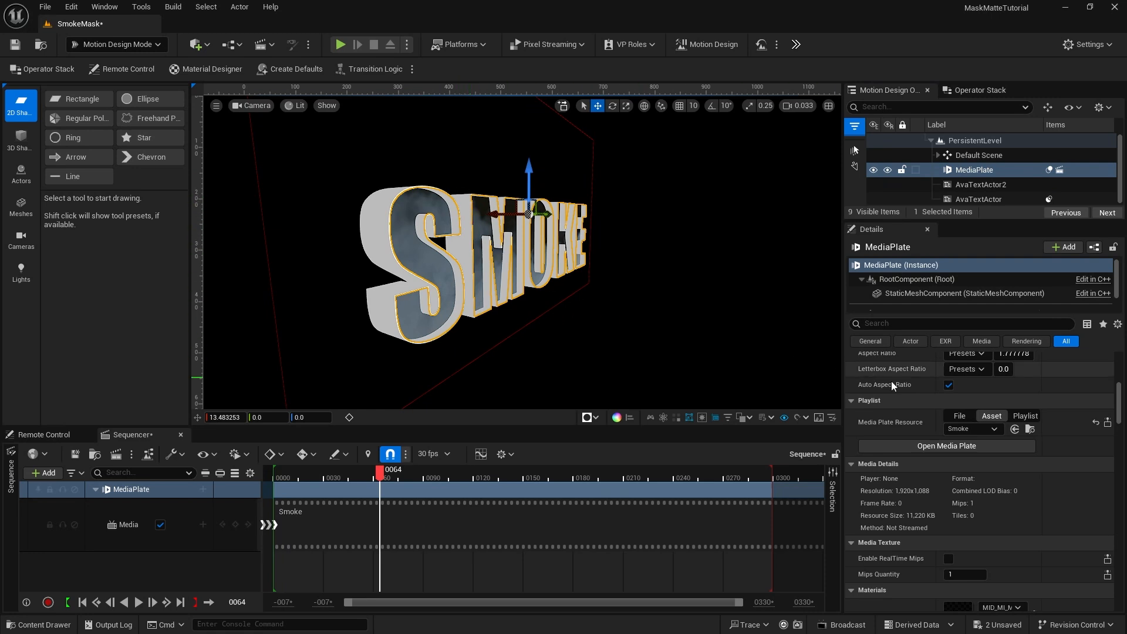
Set the Outline Expand of AvaTextActor2 to 2.0
{"action": "left_click", "coordinate": [965, 184]}
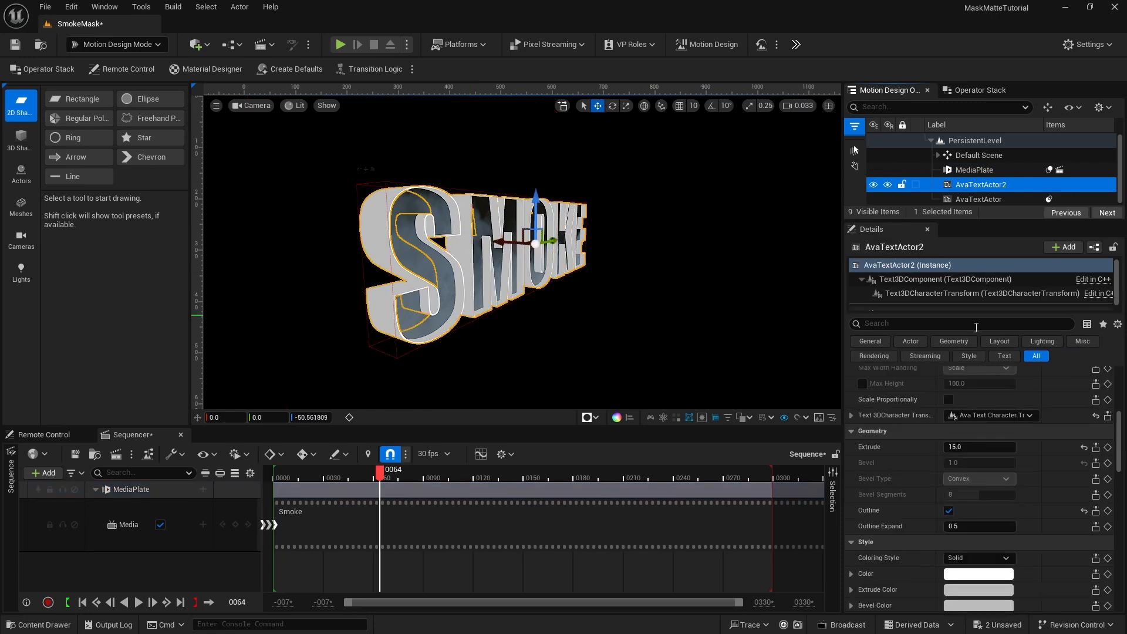
{"action": "scroll", "coordinate": [1018, 449], "scroll_direction": "down", "scroll_amount": 1}
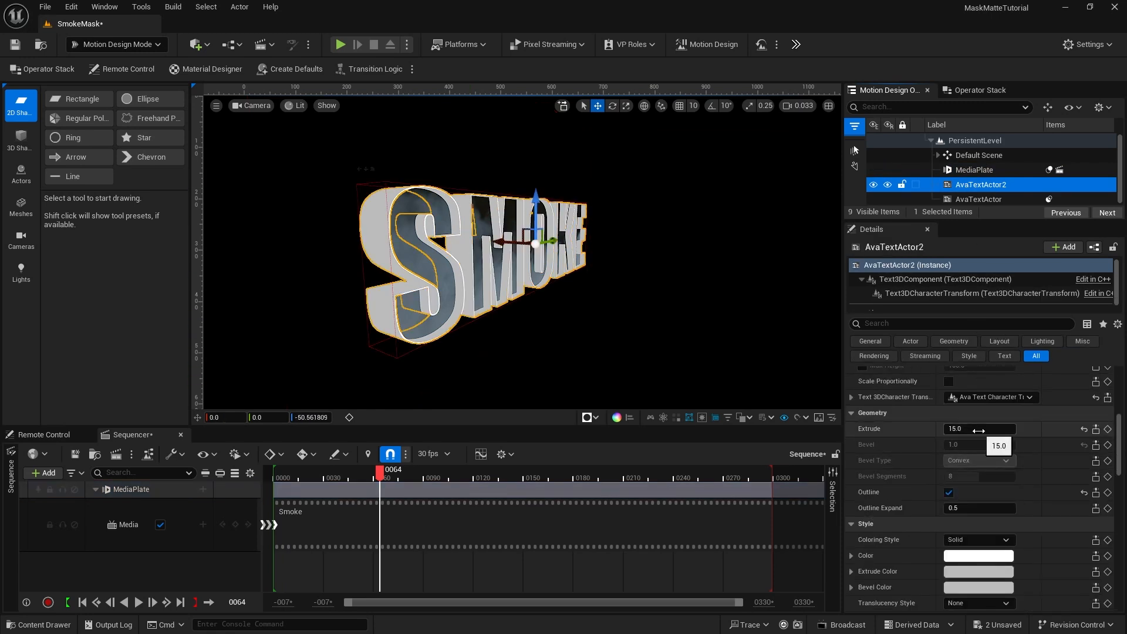
{"action": "left_click_drag", "start_coordinate": [979, 508], "coordinate": [1044, 508]}
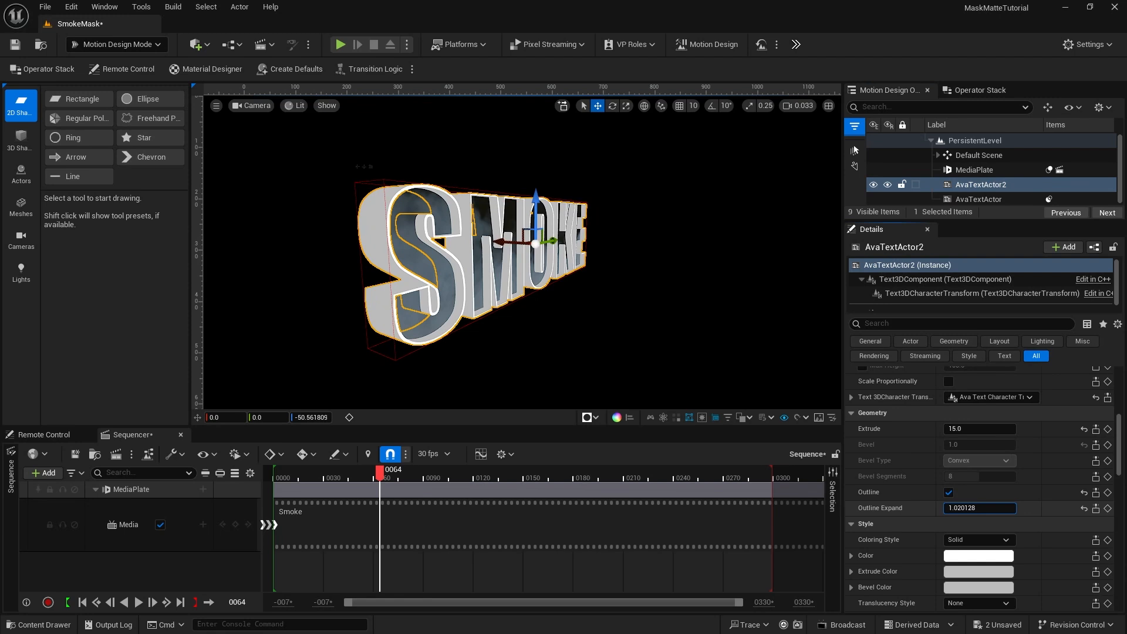
{"action": "left_click", "coordinate": [957, 509]}
{"action": "type", "text": "2.0"}
{"action": "key", "text": "Return"}
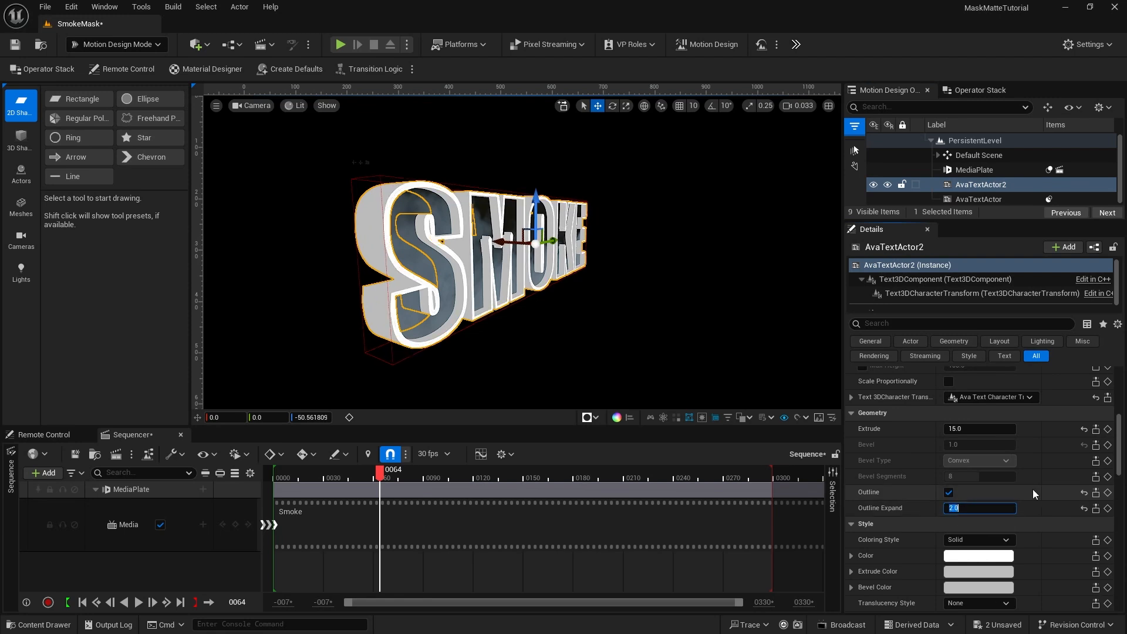
Set the Coloring Style of AvaTextActor2 to Custom Material and create a new PBR material for it in Material Designer
{"action": "scroll", "coordinate": [1033, 488], "scroll_direction": "down", "scroll_amount": 3}
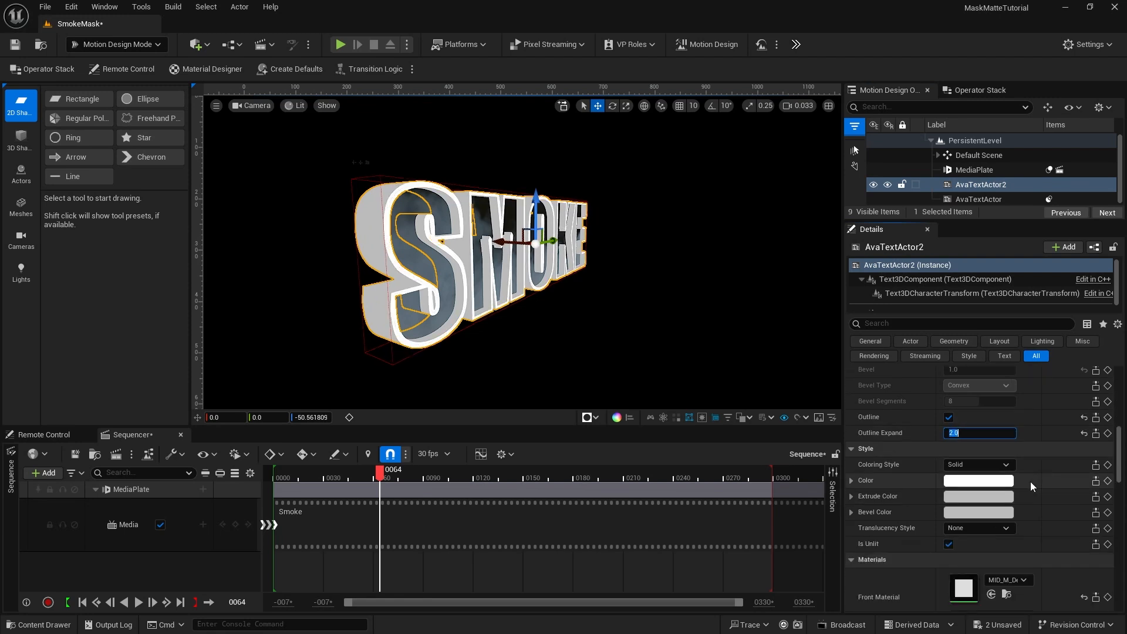
{"action": "left_click", "coordinate": [975, 465]}
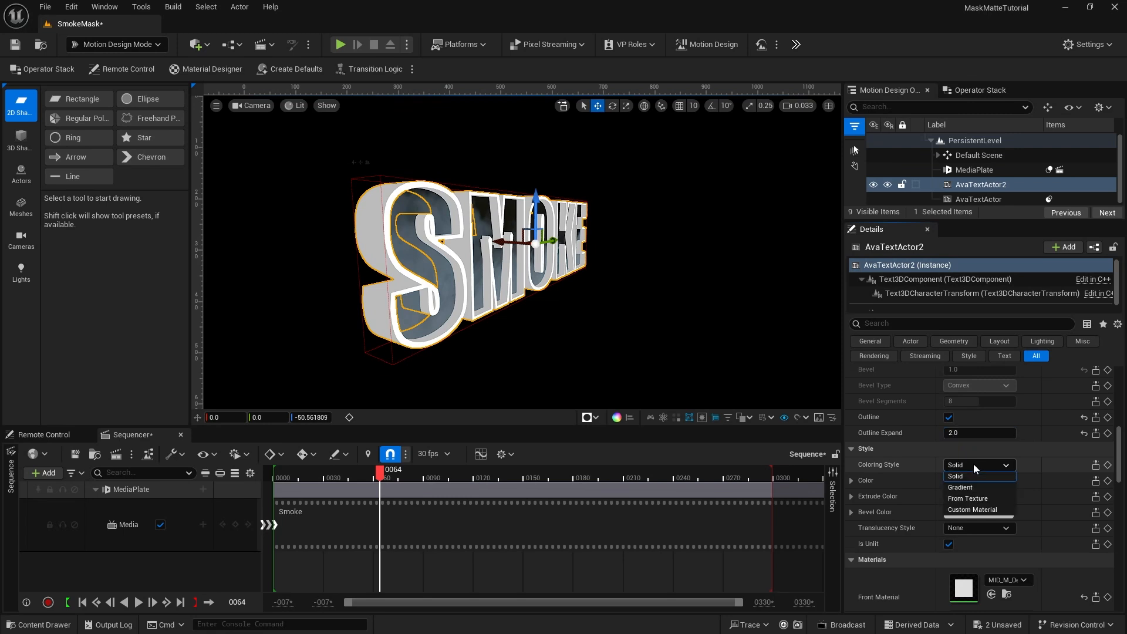
{"action": "left_click", "coordinate": [972, 510]}
{"action": "left_click", "coordinate": [987, 522]}
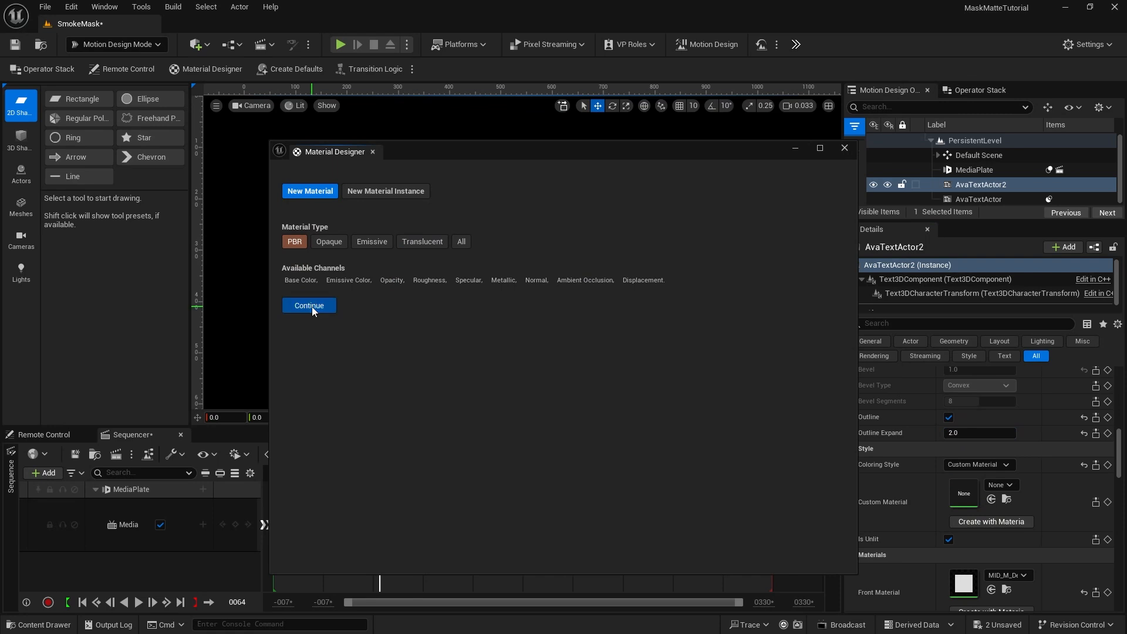
{"action": "left_click", "coordinate": [313, 307]}
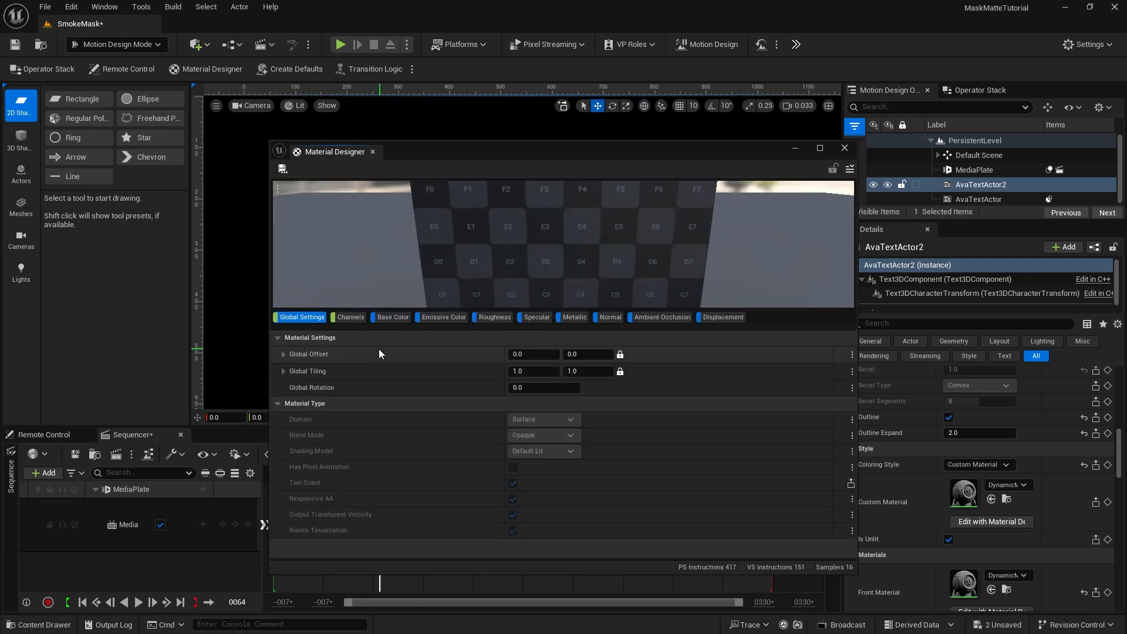
Replace the Base Color texture with a solid bright blue, hex sRGB 00B1FF, and close the Material Designer
{"action": "left_click", "coordinate": [394, 319]}
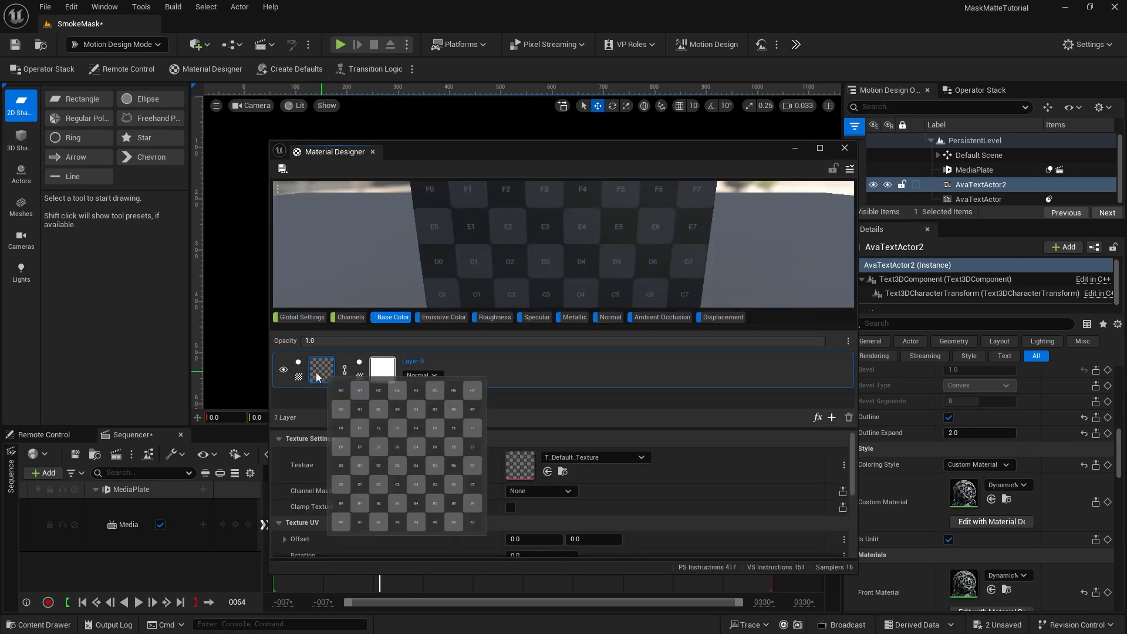
{"action": "left_click", "coordinate": [299, 376]}
{"action": "left_click", "coordinate": [343, 414]}
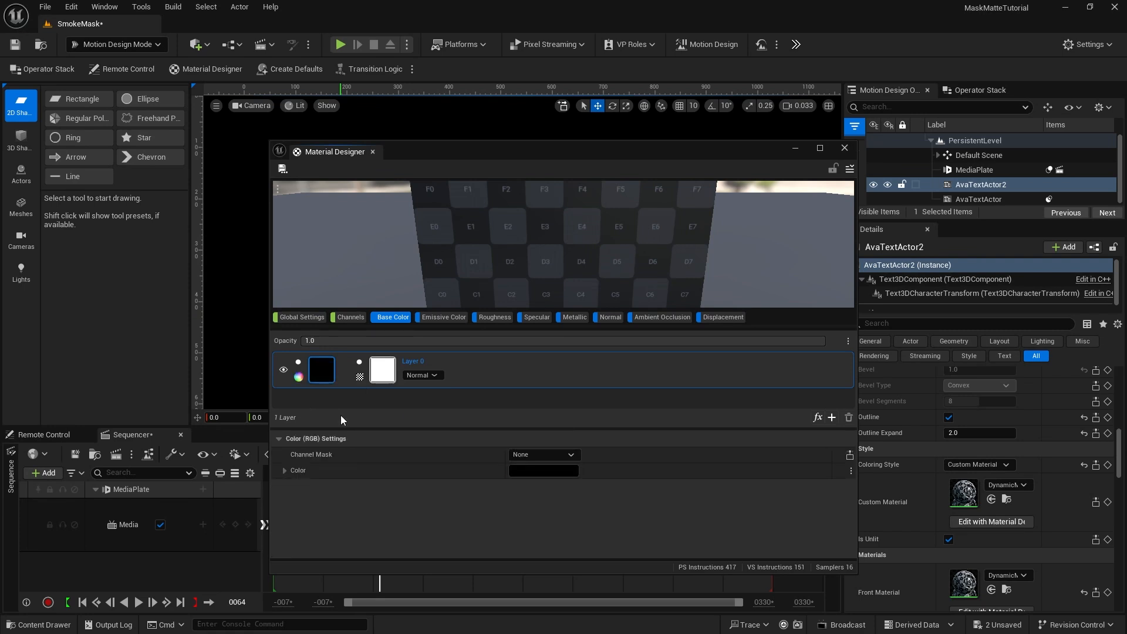
{"action": "left_click", "coordinate": [537, 471]}
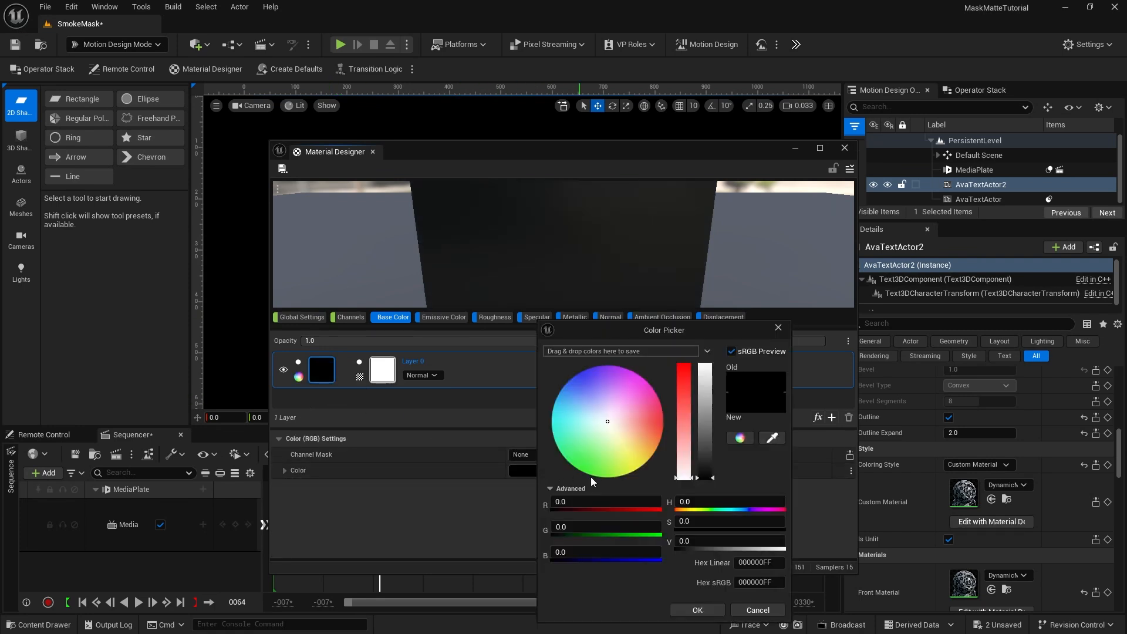
{"action": "left_click", "coordinate": [595, 412]}
{"action": "left_click_drag", "start_coordinate": [595, 412], "coordinate": [540, 376]}
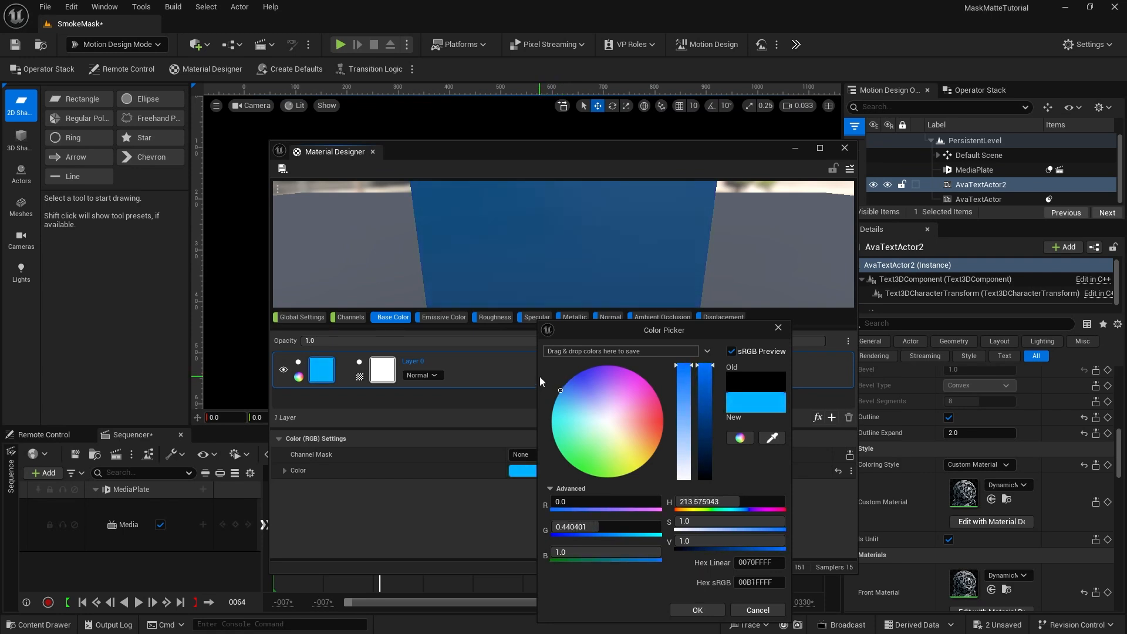
{"action": "left_click", "coordinate": [697, 610]}
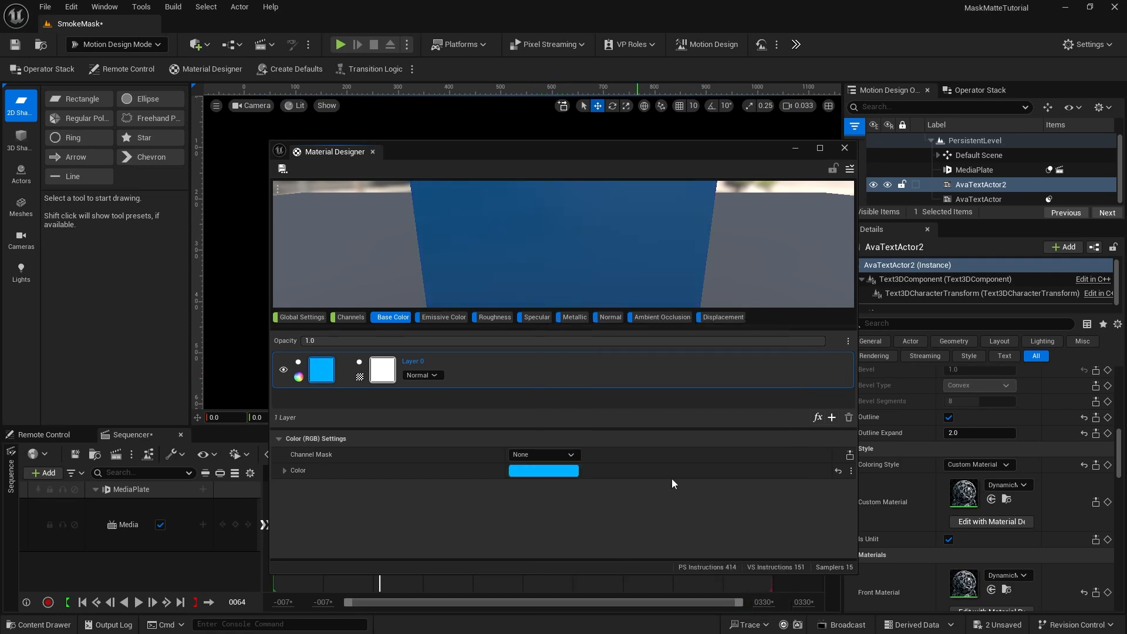
{"action": "left_click", "coordinate": [845, 147]}
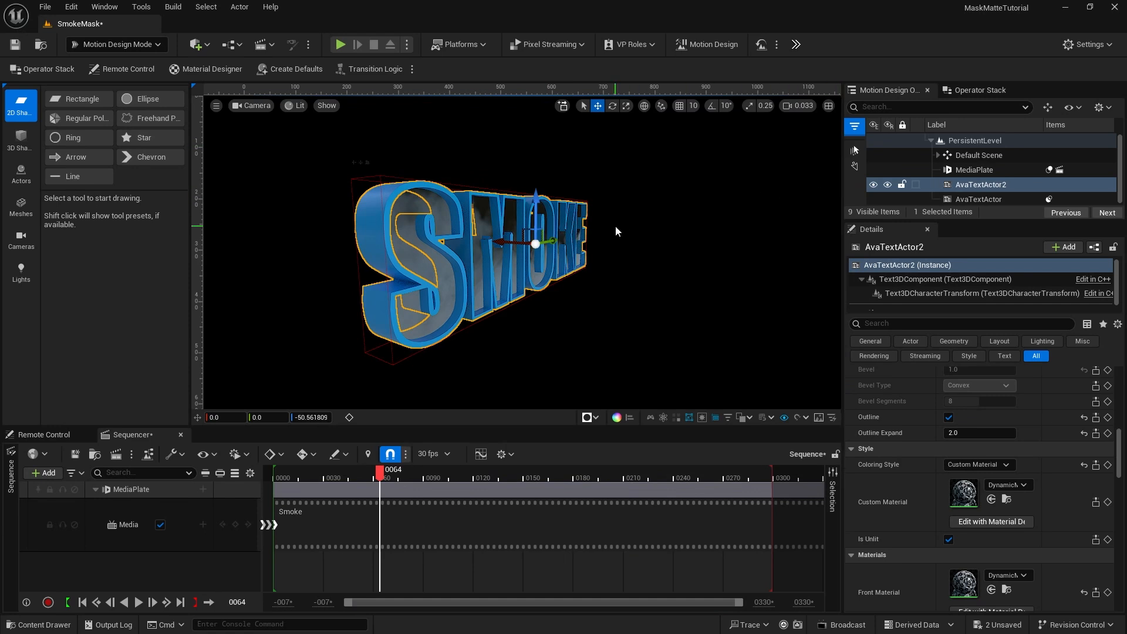
Deselect the text and play the sequence from frame 0 to preview the smoke inside the blue-framed letters
{"action": "left_click", "coordinate": [628, 253]}
{"action": "left_click_drag", "start_coordinate": [628, 252], "coordinate": [614, 301], "text": "alt"}
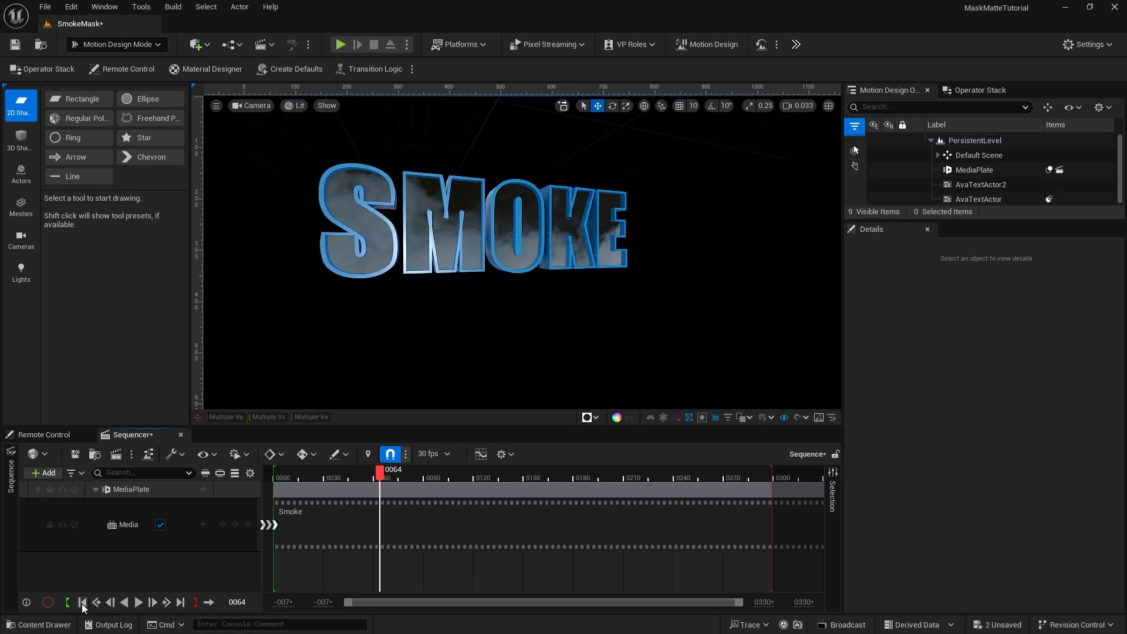
{"action": "left_click", "coordinate": [82, 602]}
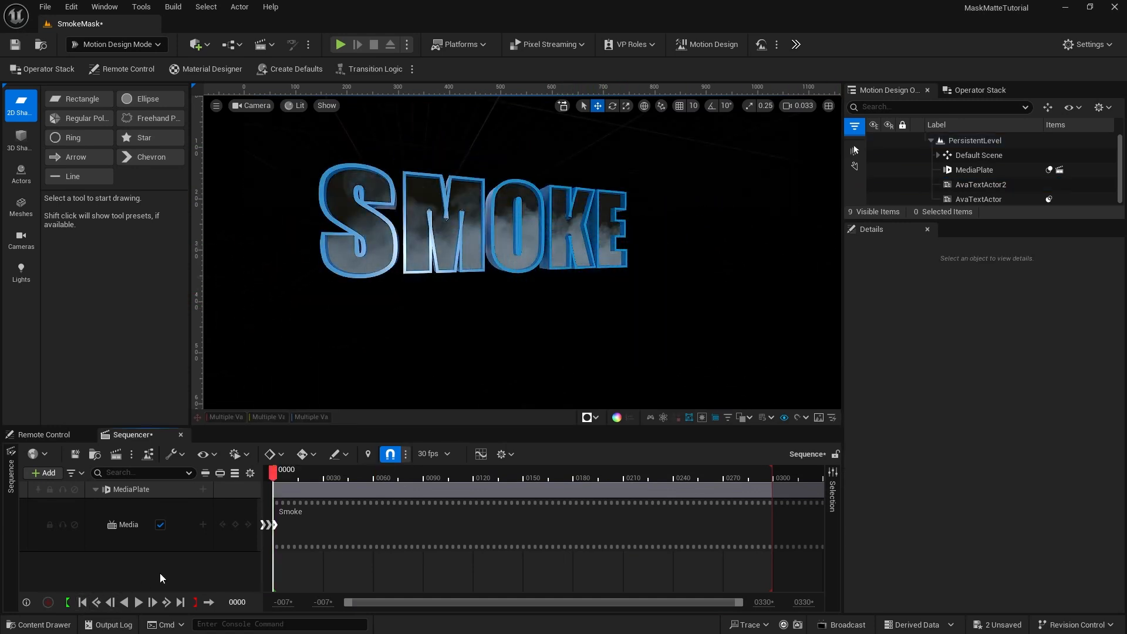
{"action": "left_click", "coordinate": [138, 603]}
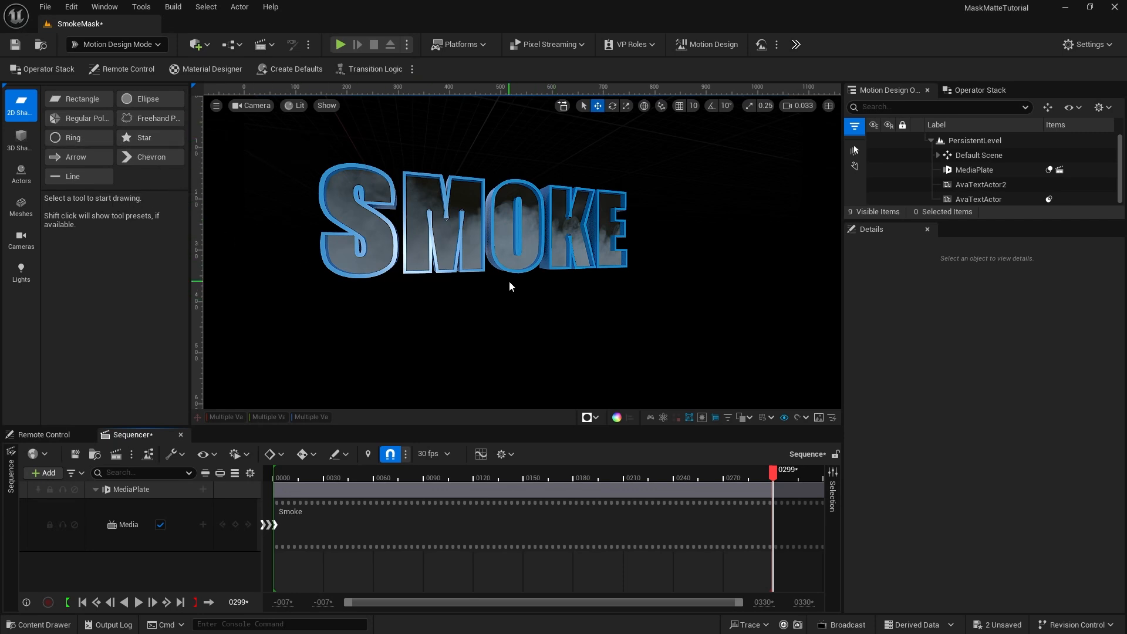
Change the Media Plate Resource of the MediaPlate to the Fire media source and open it for playback
{"action": "left_click", "coordinate": [948, 170]}
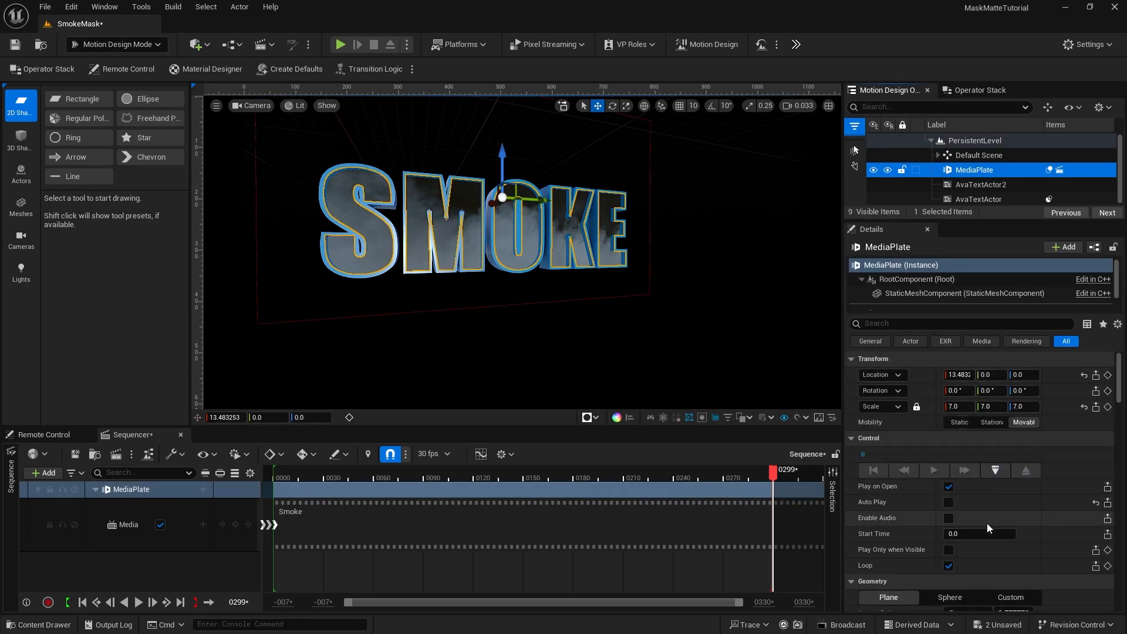
{"action": "scroll", "coordinate": [1022, 494], "scroll_direction": "down", "scroll_amount": 6}
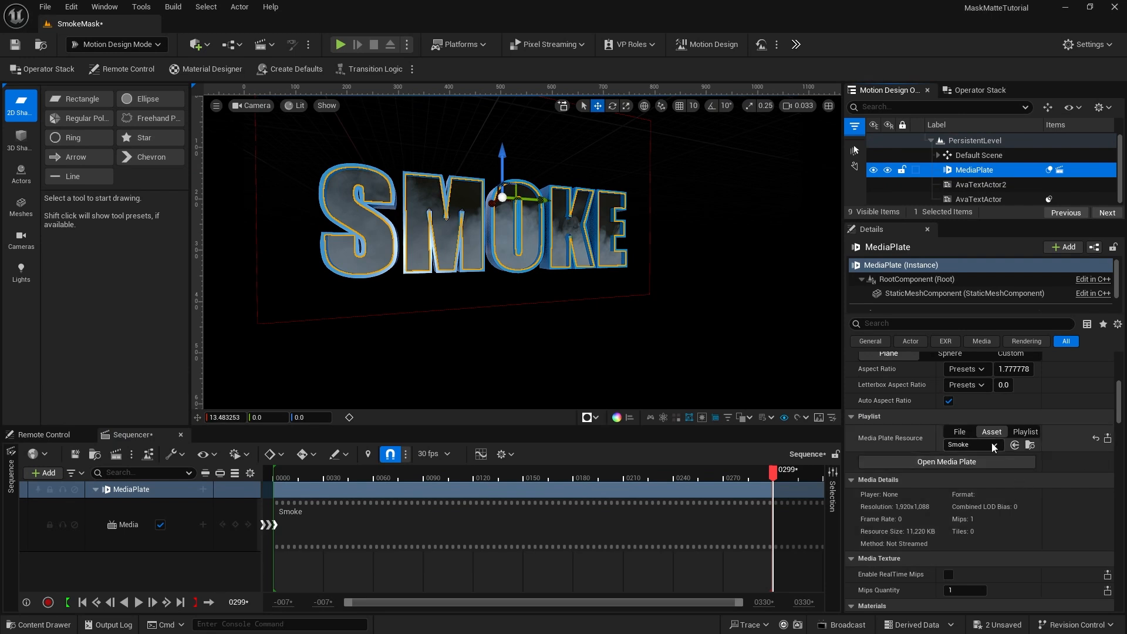
{"action": "left_click", "coordinate": [994, 446]}
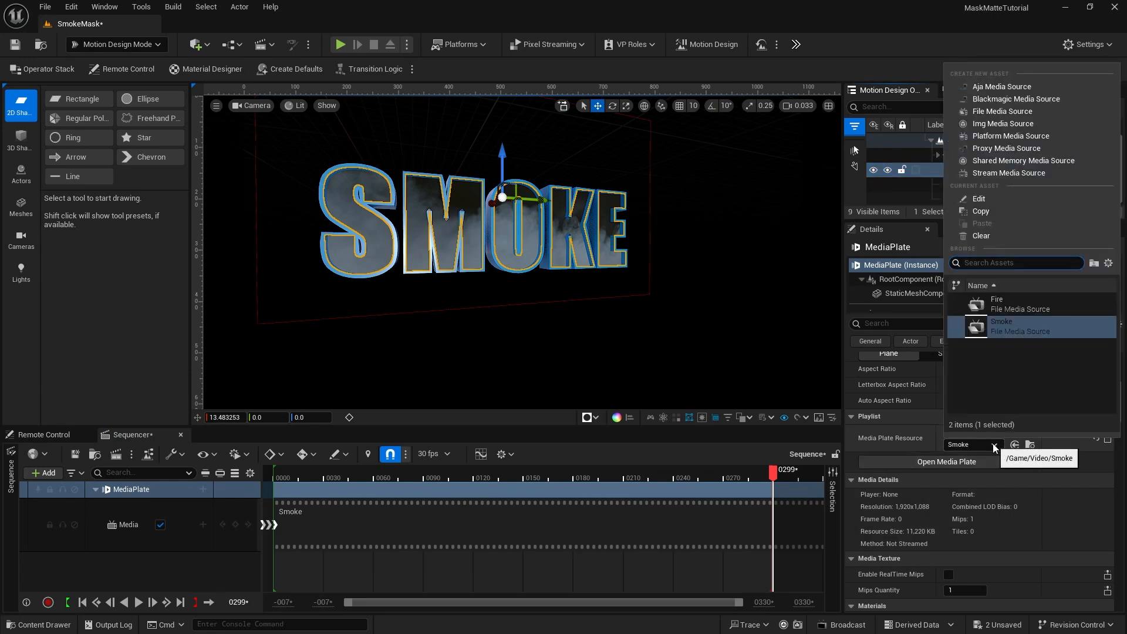
{"action": "left_click", "coordinate": [999, 304]}
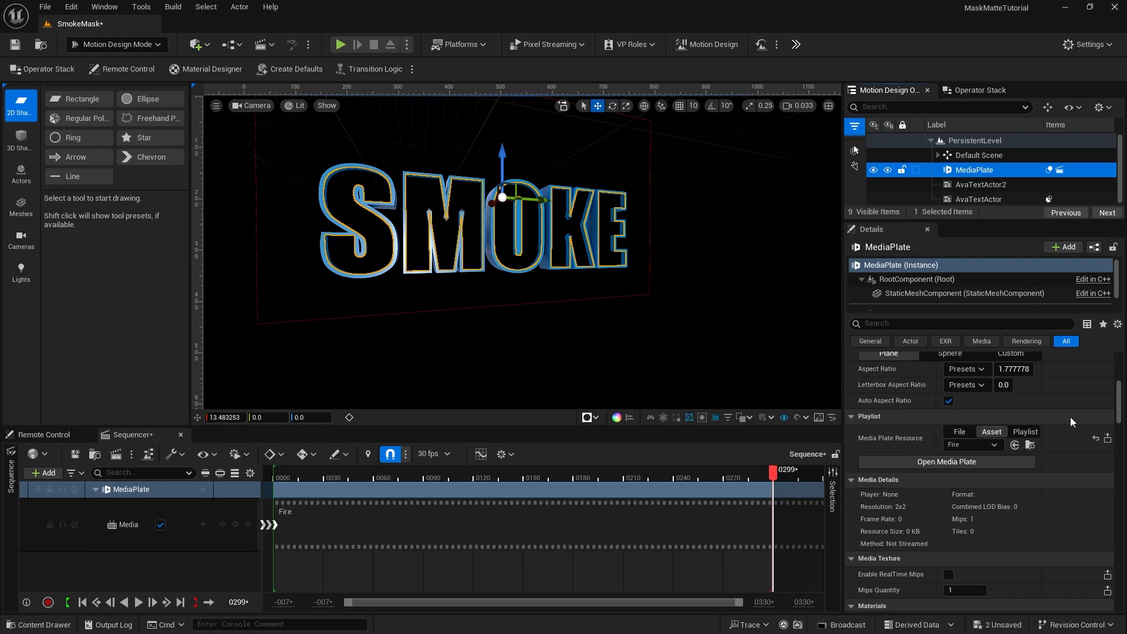
{"action": "scroll", "coordinate": [1070, 417], "scroll_direction": "up", "scroll_amount": 3}
{"action": "scroll", "coordinate": [1070, 417], "scroll_direction": "up", "scroll_amount": 4}
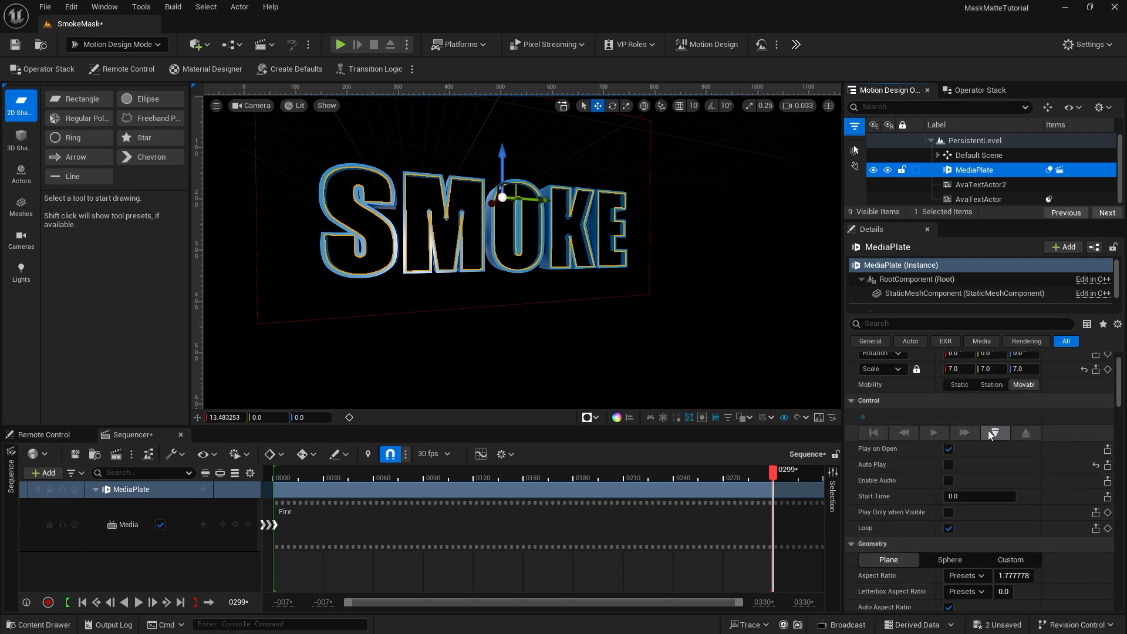
{"action": "left_click", "coordinate": [991, 432]}
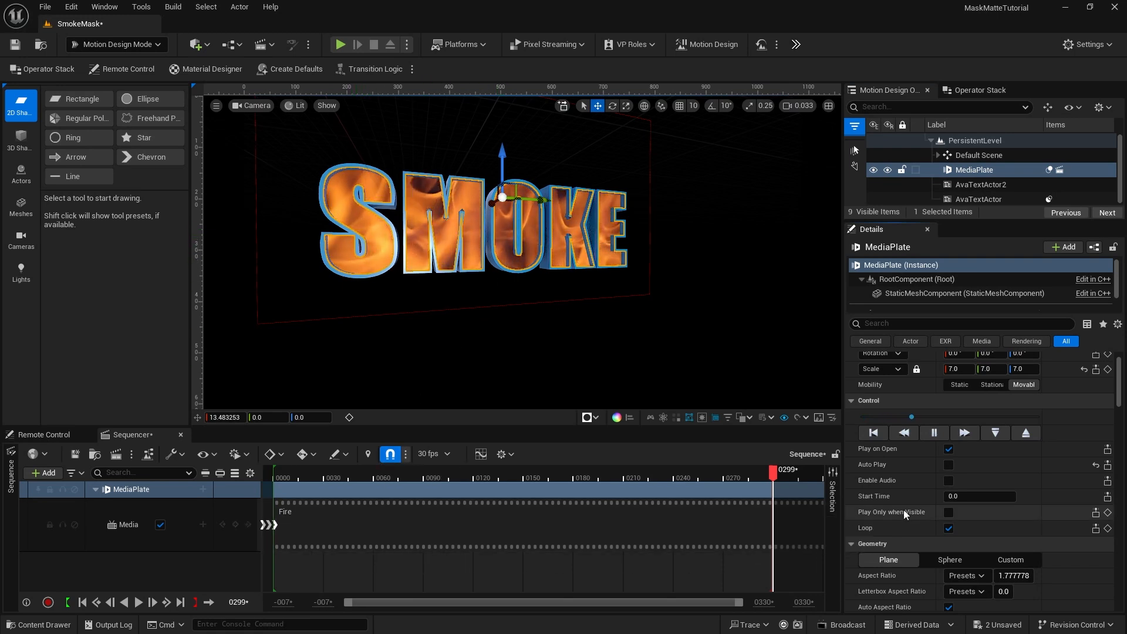
{"action": "scroll", "coordinate": [1033, 533], "scroll_direction": "down", "scroll_amount": 2}
{"action": "scroll", "coordinate": [1034, 530], "scroll_direction": "down", "scroll_amount": 4}
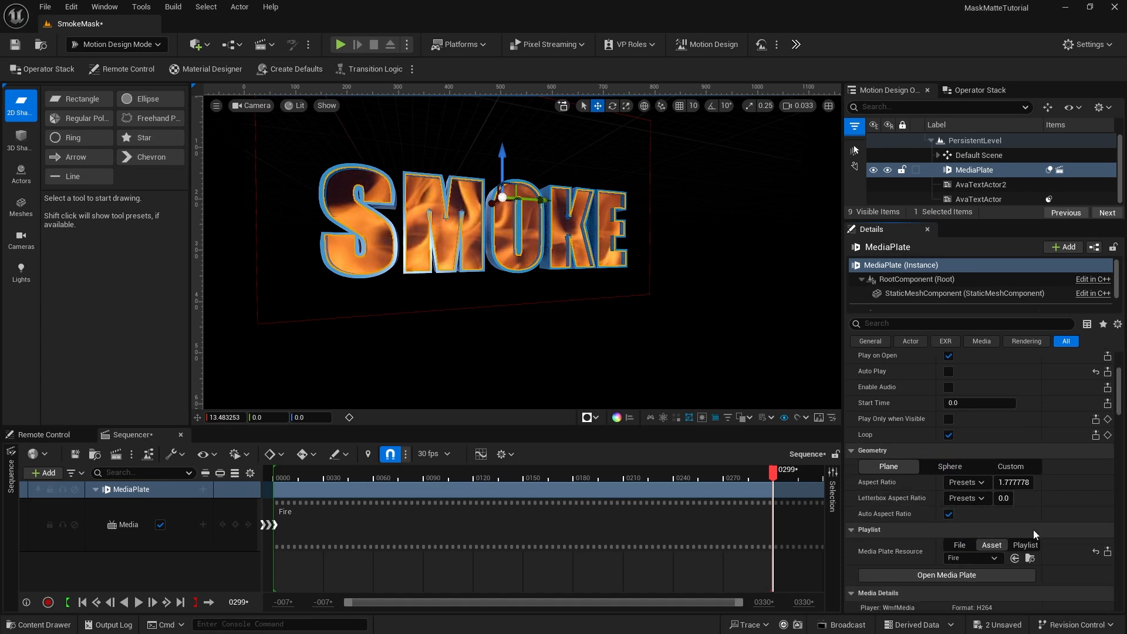